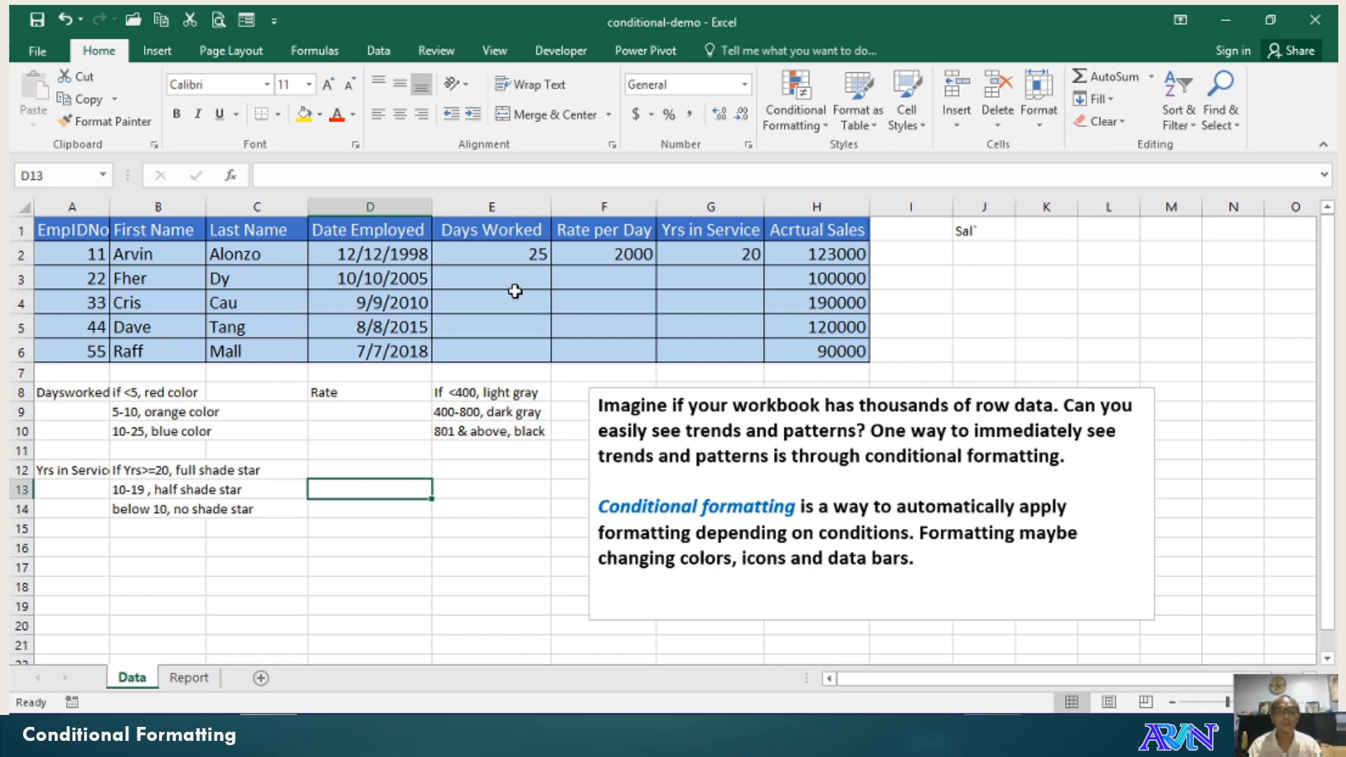
{"action": "left_click", "coordinate": [466, 505]}
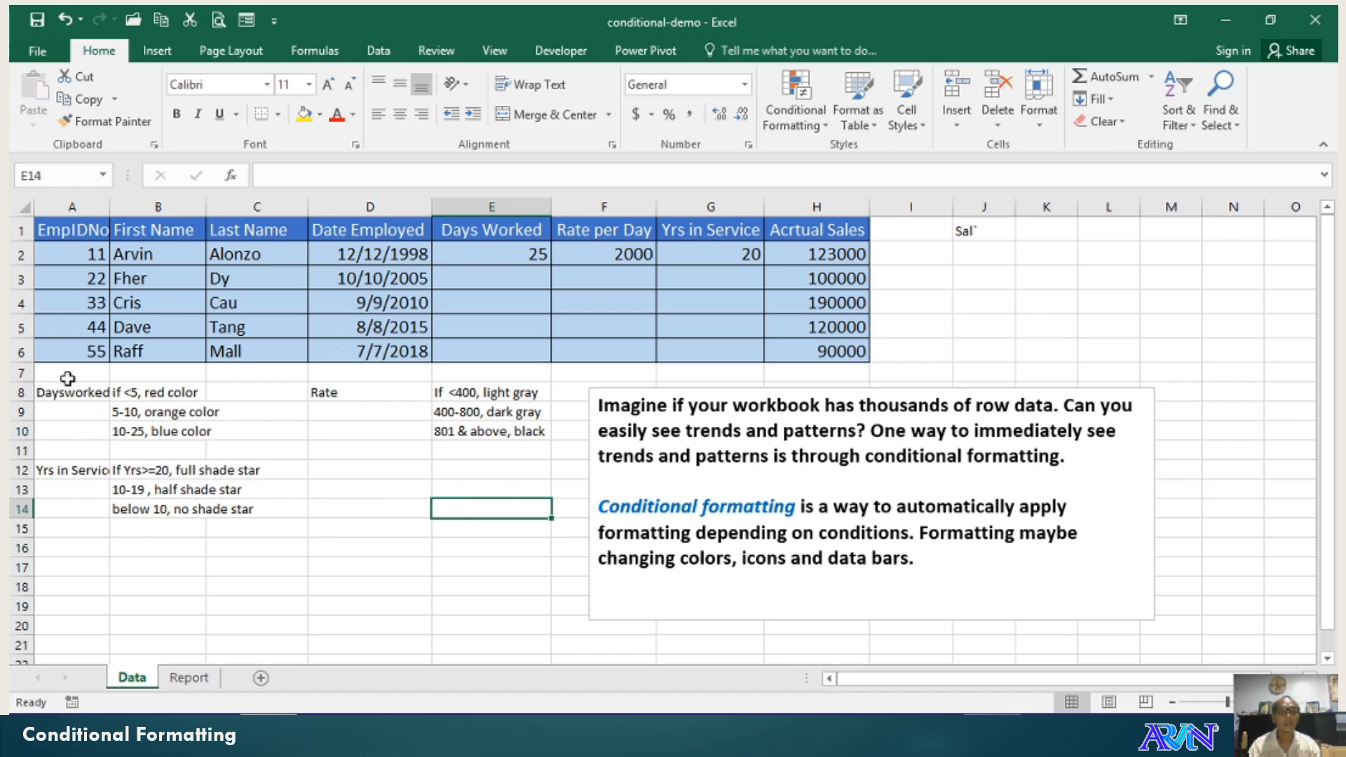
{"action": "left_click", "coordinate": [176, 416]}
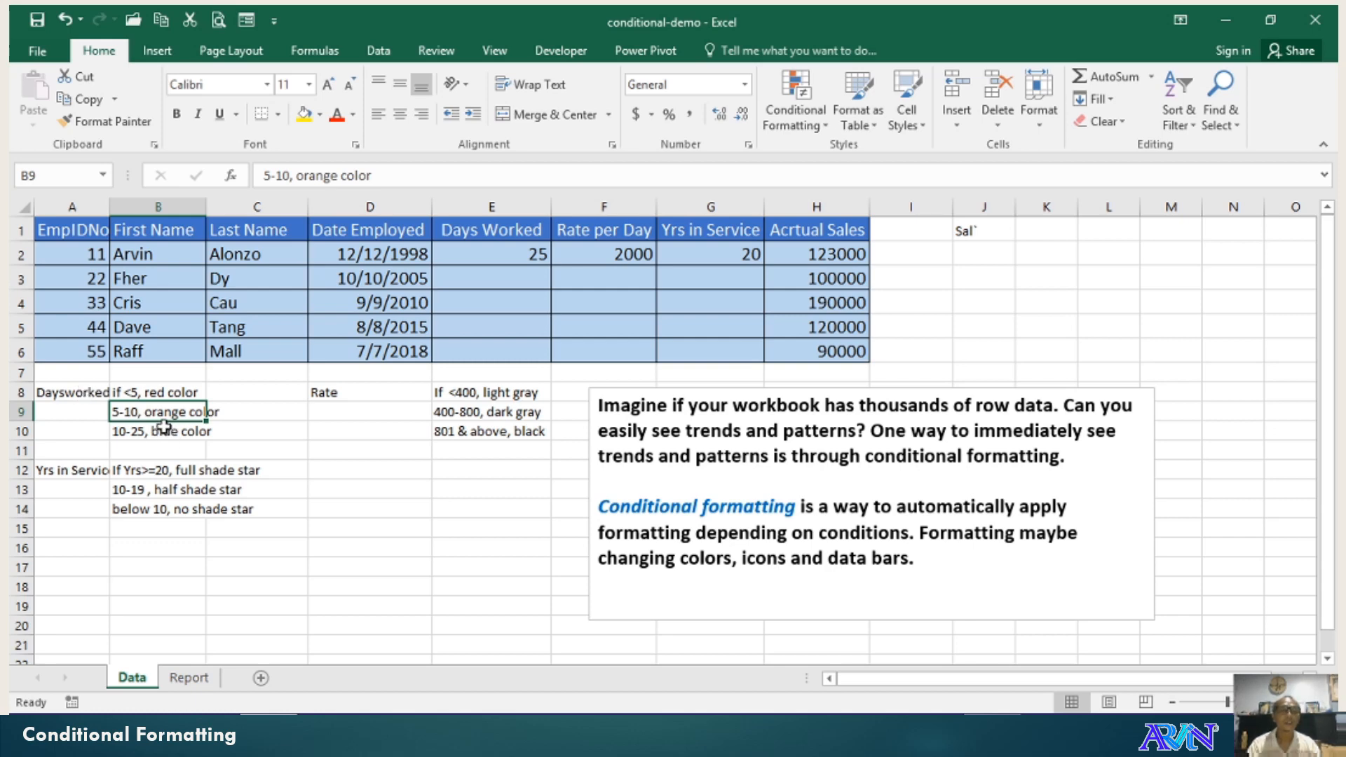
{"action": "left_click", "coordinate": [166, 395]}
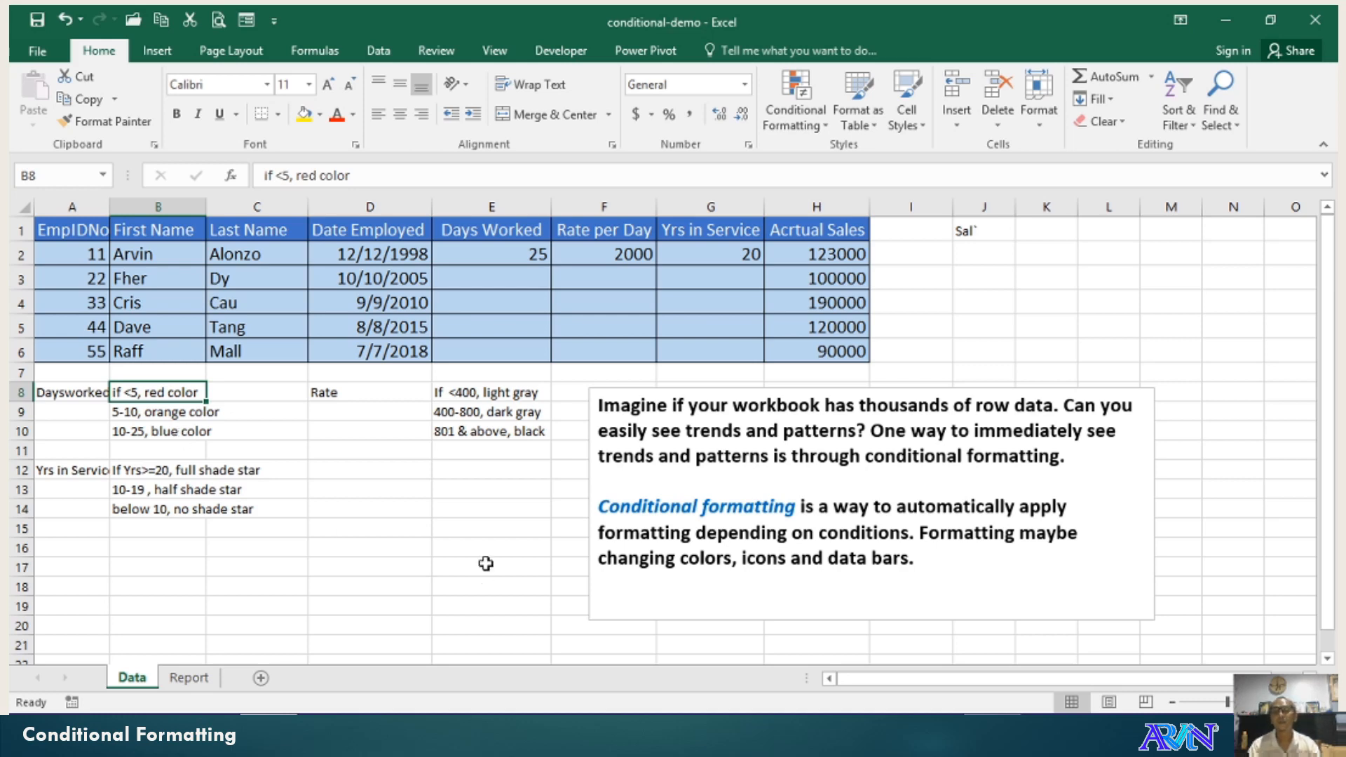
{"action": "left_click", "coordinate": [451, 517]}
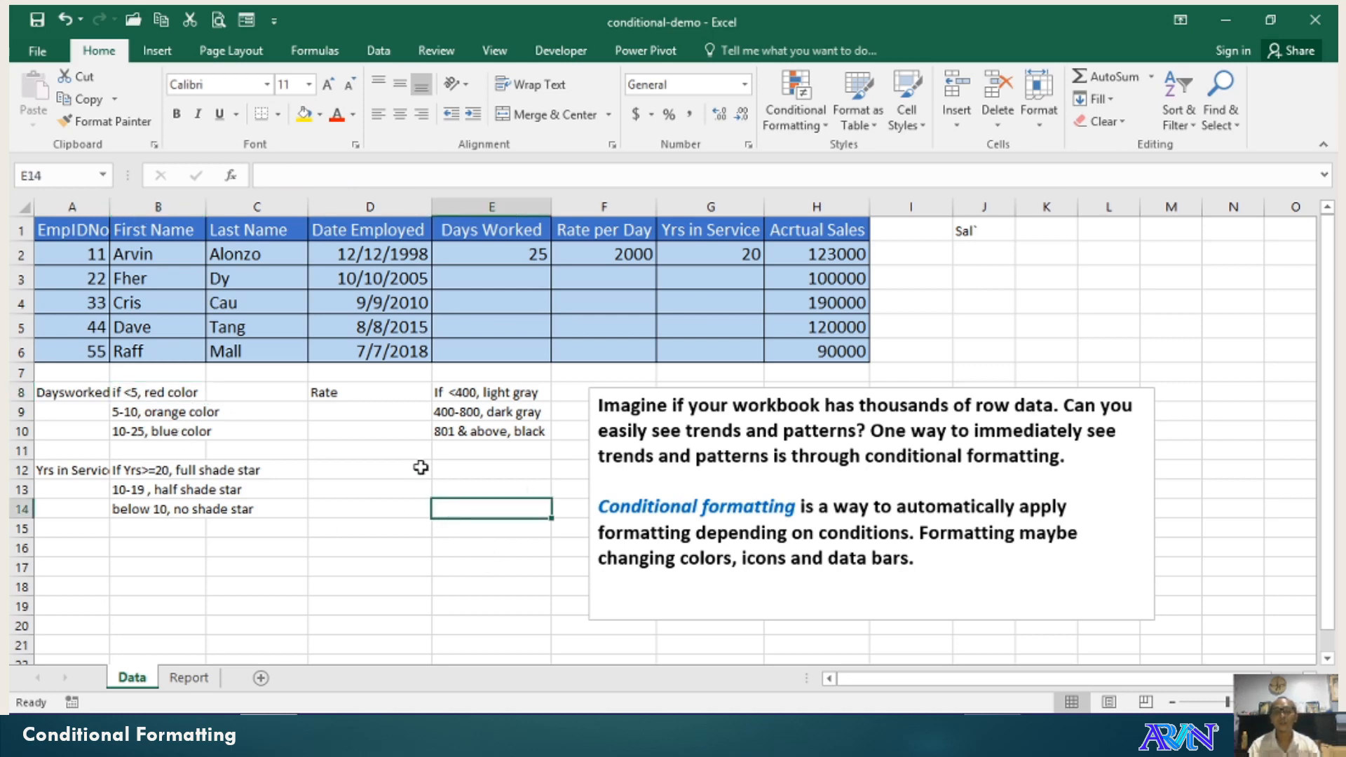
Start a new conditional formatting rule for the Days Worked cells E2:E6, using the type "Format only cells that contain".
{"action": "left_click", "coordinate": [511, 253]}
{"action": "left_click_drag", "start_coordinate": [511, 253], "coordinate": [522, 351]}
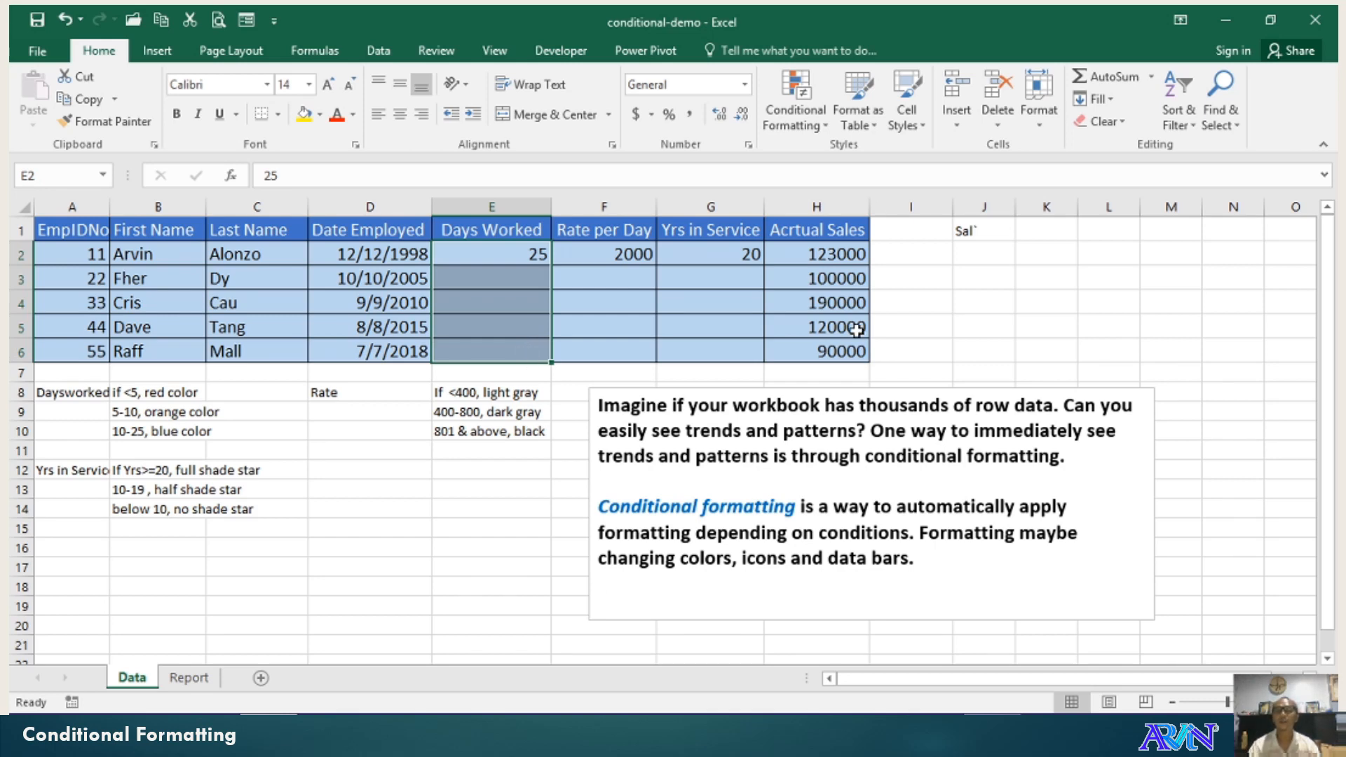
{"action": "left_click", "coordinate": [806, 132]}
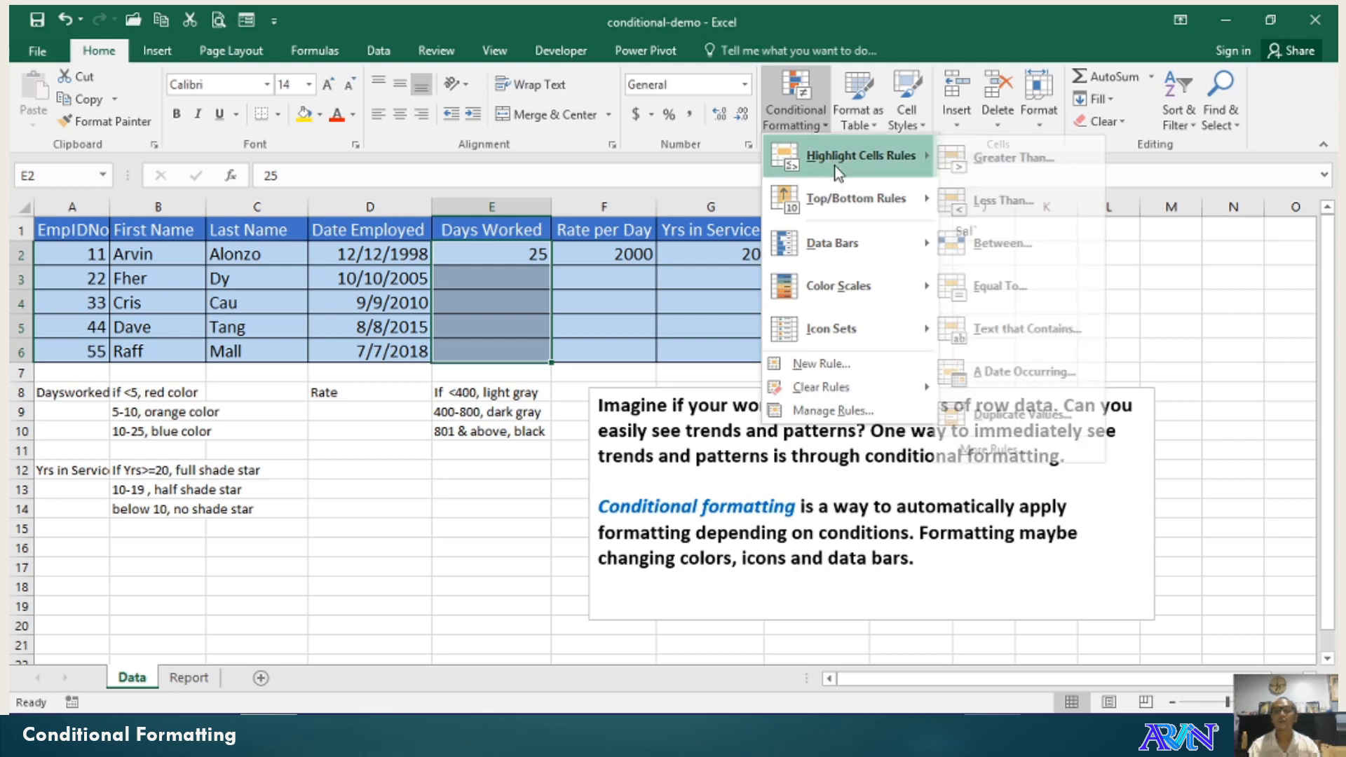
{"action": "mouse_move", "coordinate": [843, 240]}
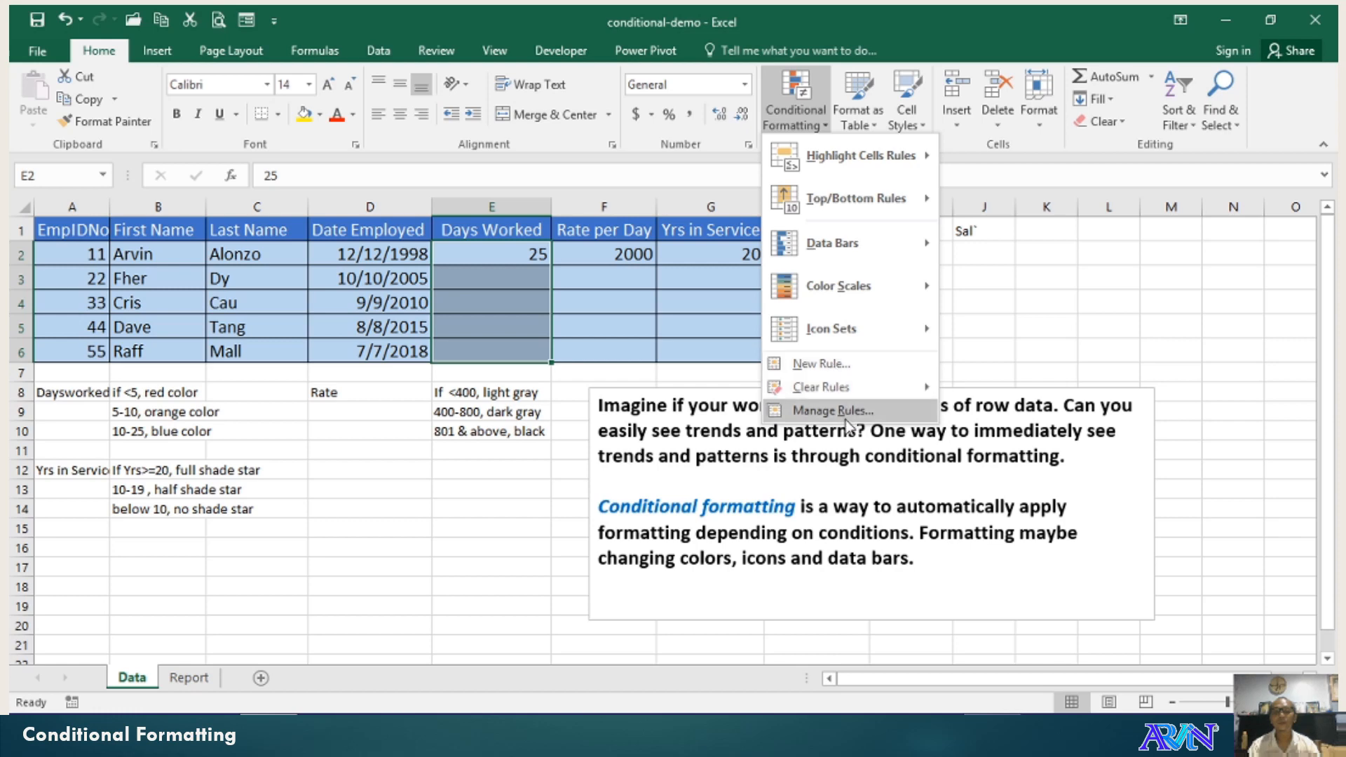
{"action": "left_click", "coordinate": [833, 369]}
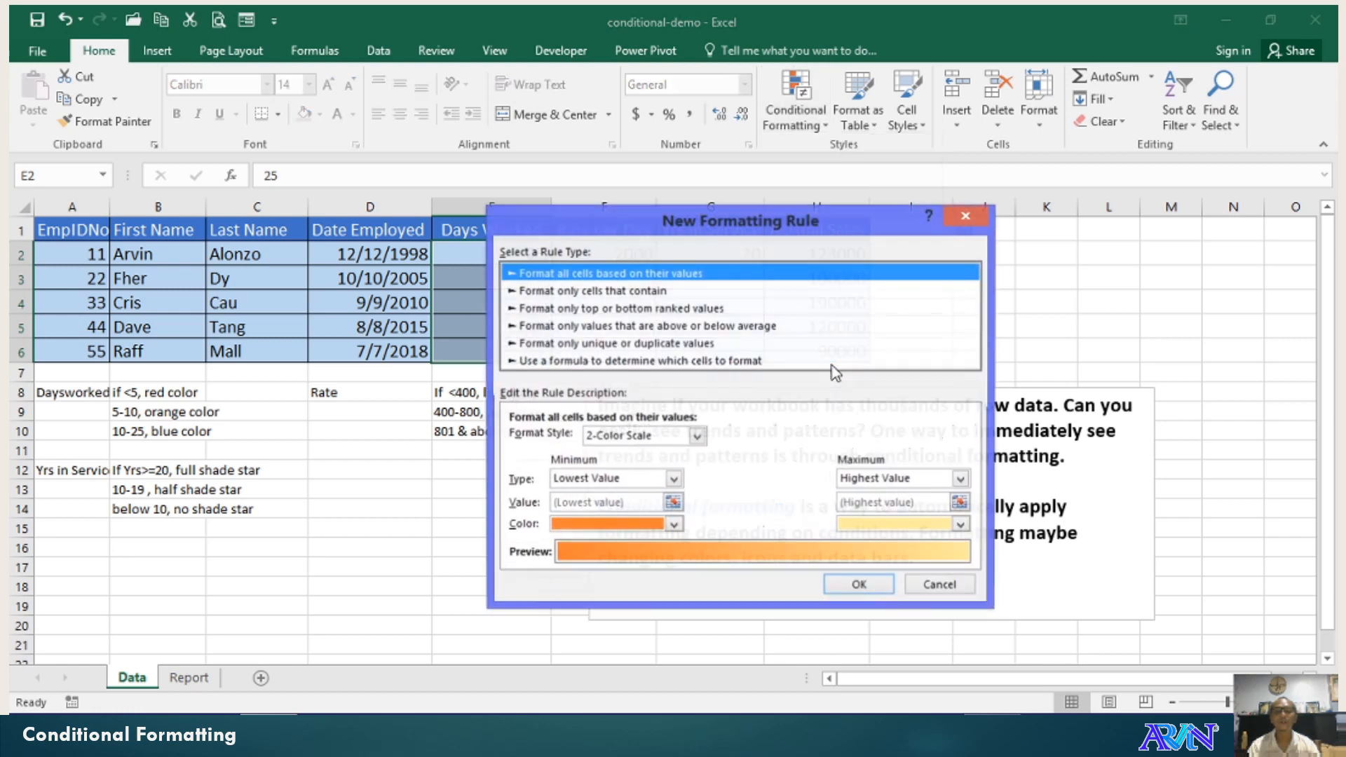
{"action": "left_click_drag", "start_coordinate": [696, 223], "coordinate": [846, 150]}
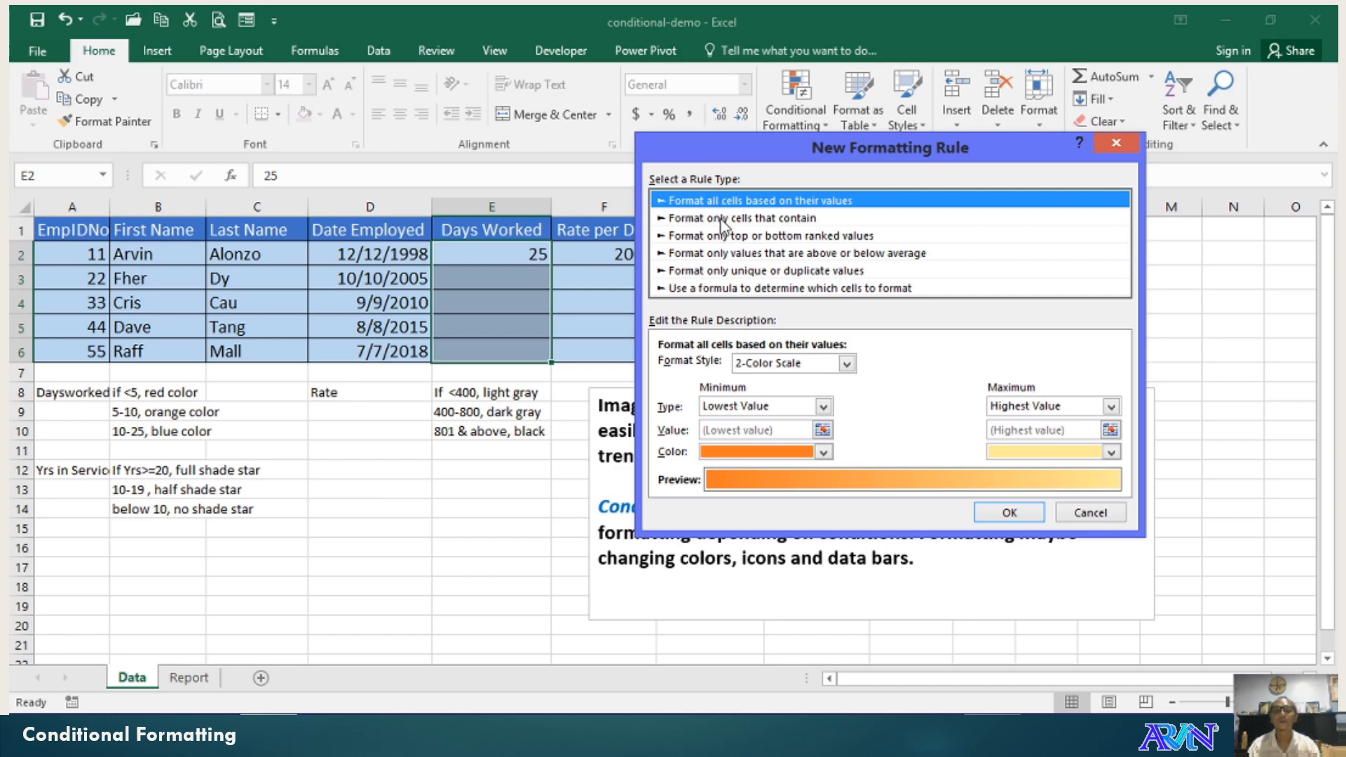
{"action": "left_click", "coordinate": [722, 219]}
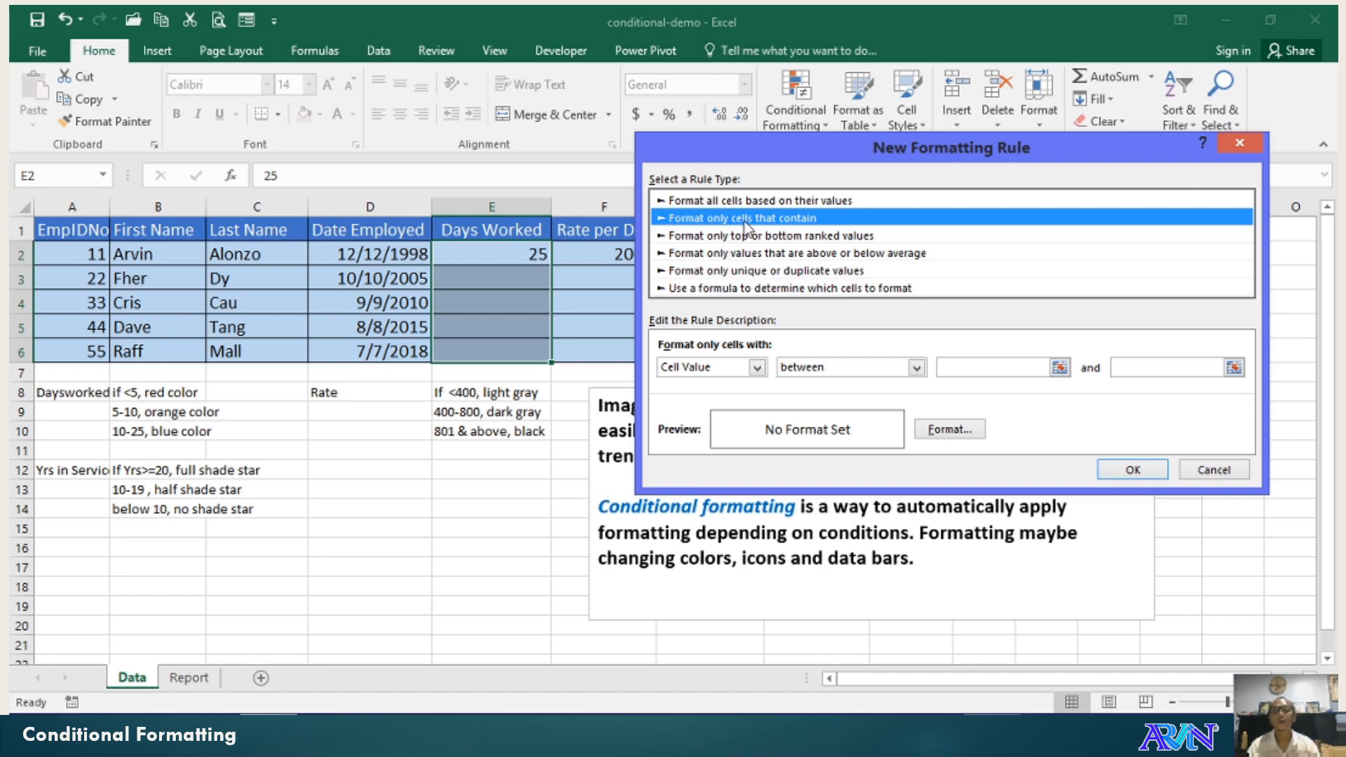
Set the rule's condition to Cell Value less than 5.
{"action": "left_click", "coordinate": [757, 367]}
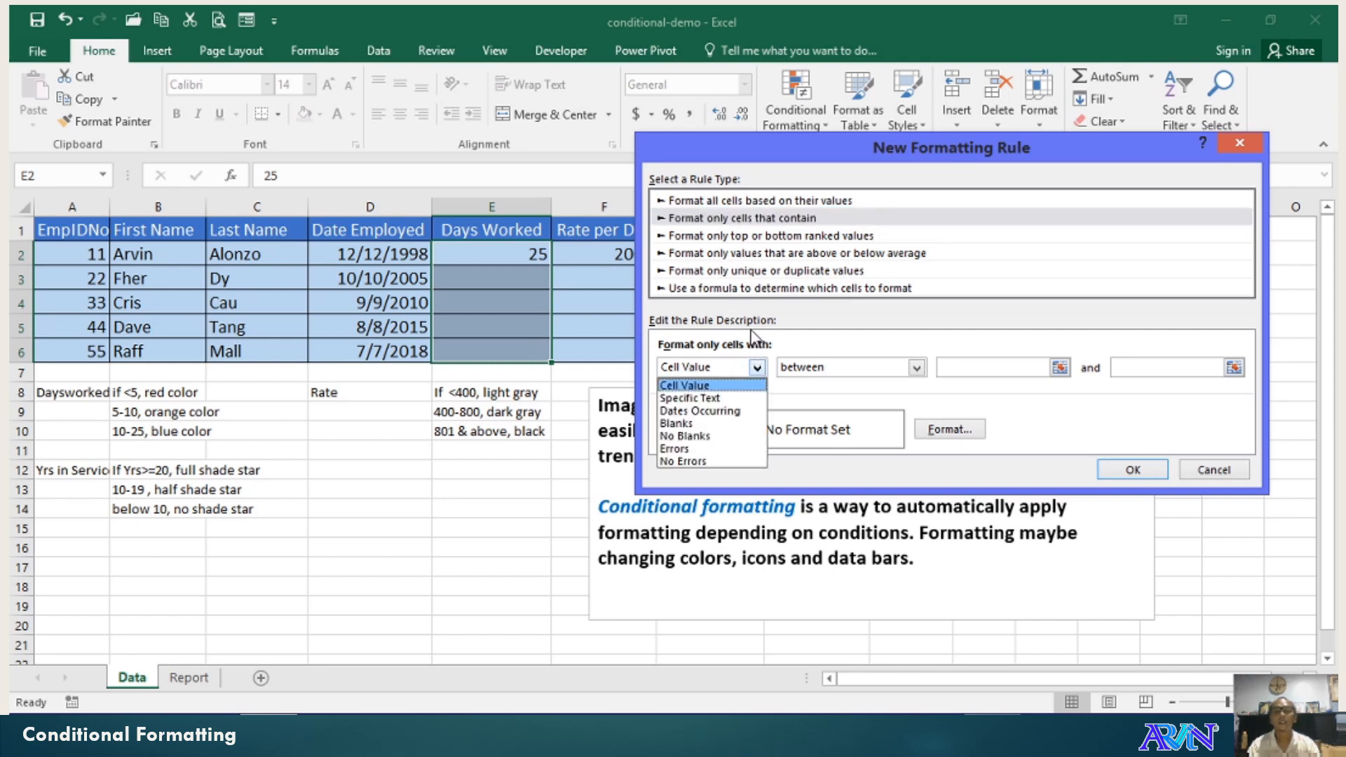
{"action": "left_click", "coordinate": [764, 385]}
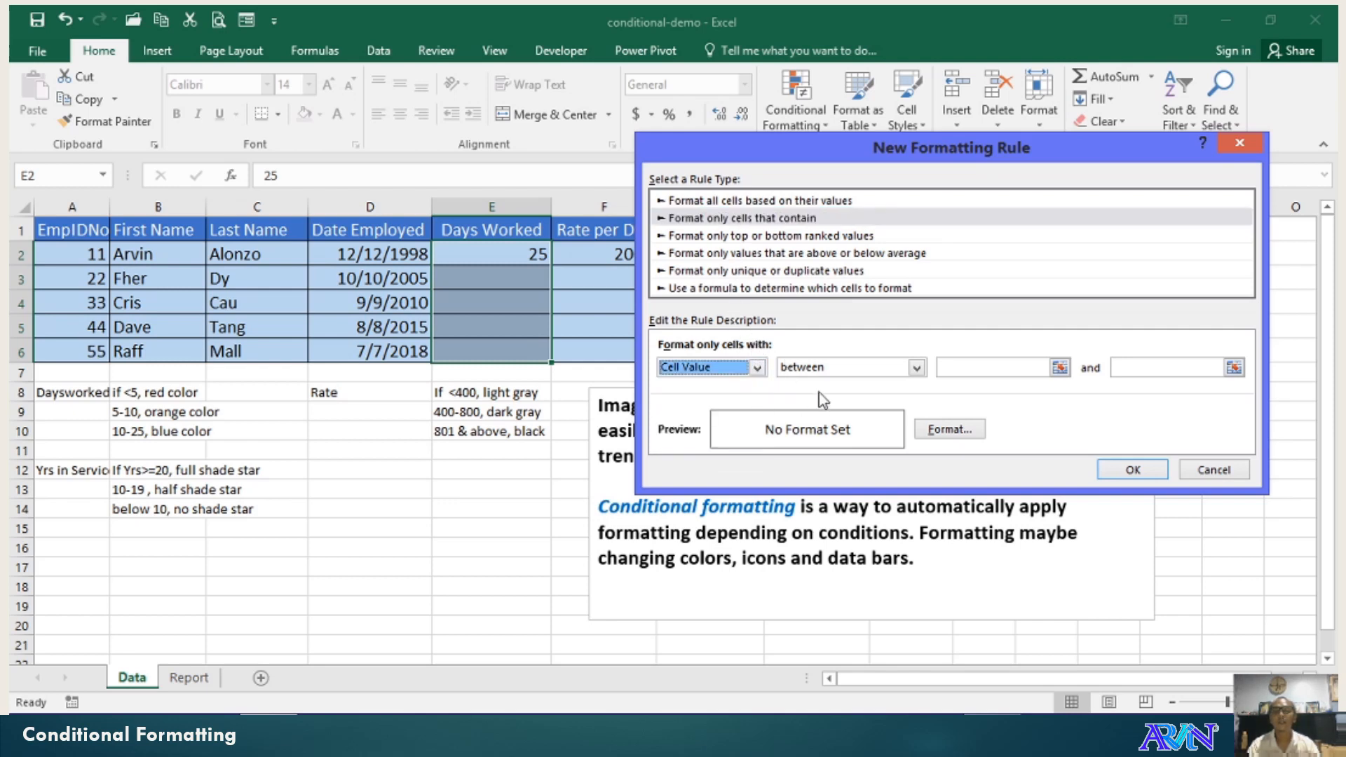
{"action": "left_click", "coordinate": [817, 371]}
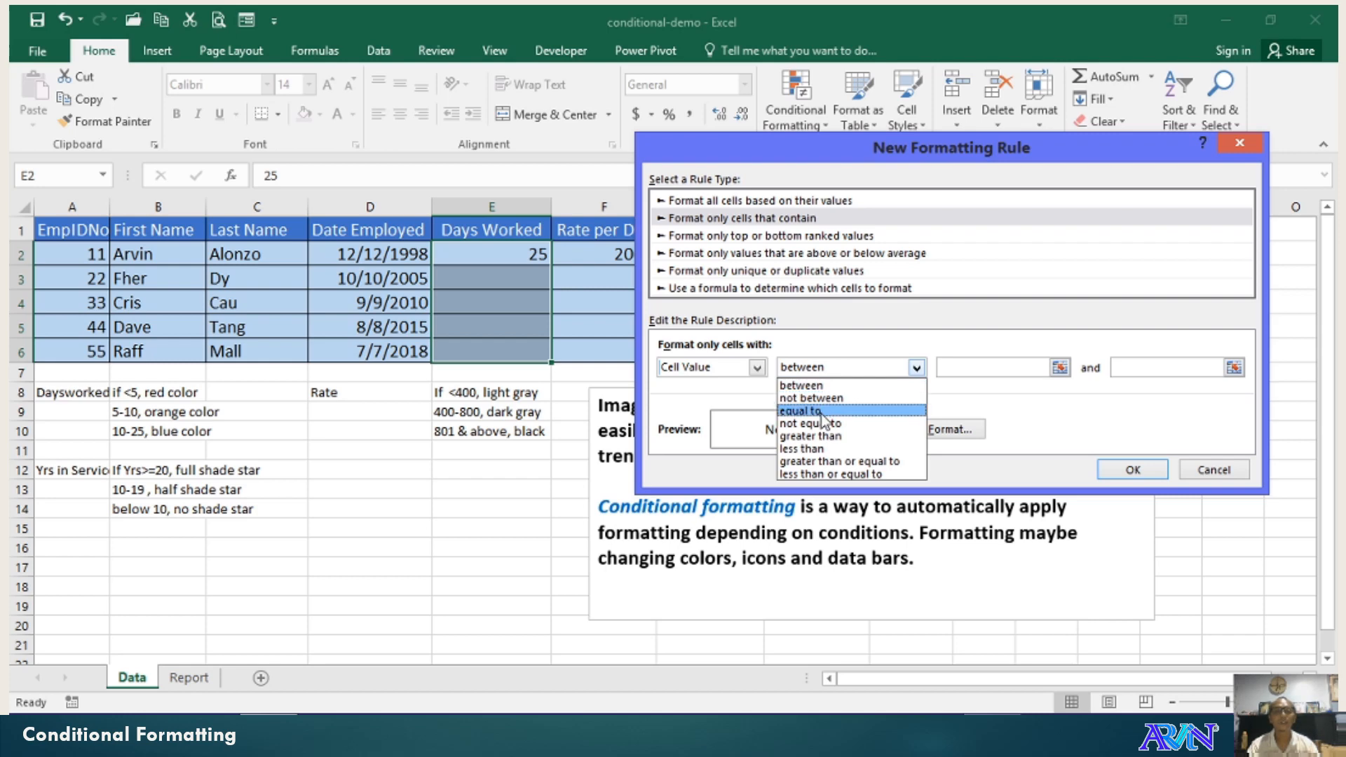
{"action": "left_click", "coordinate": [828, 452]}
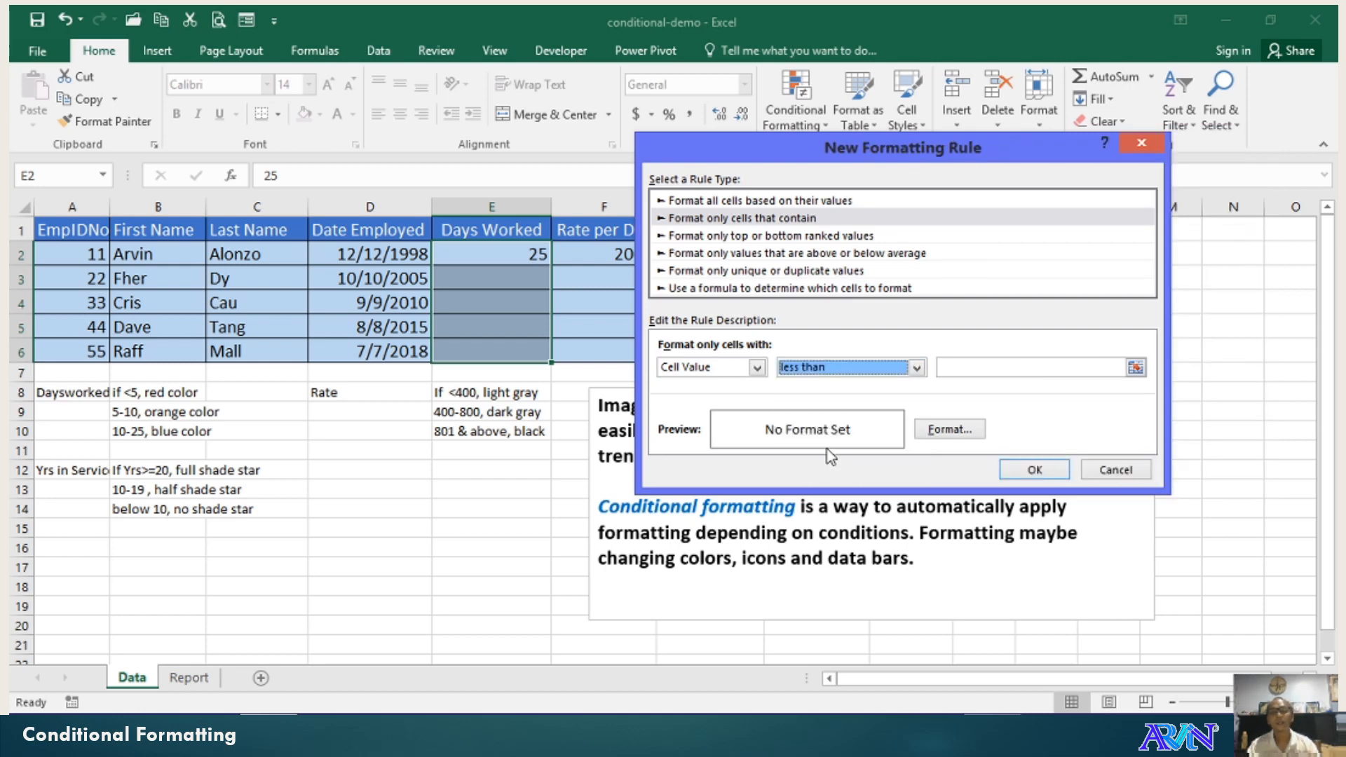
{"action": "left_click", "coordinate": [1012, 370]}
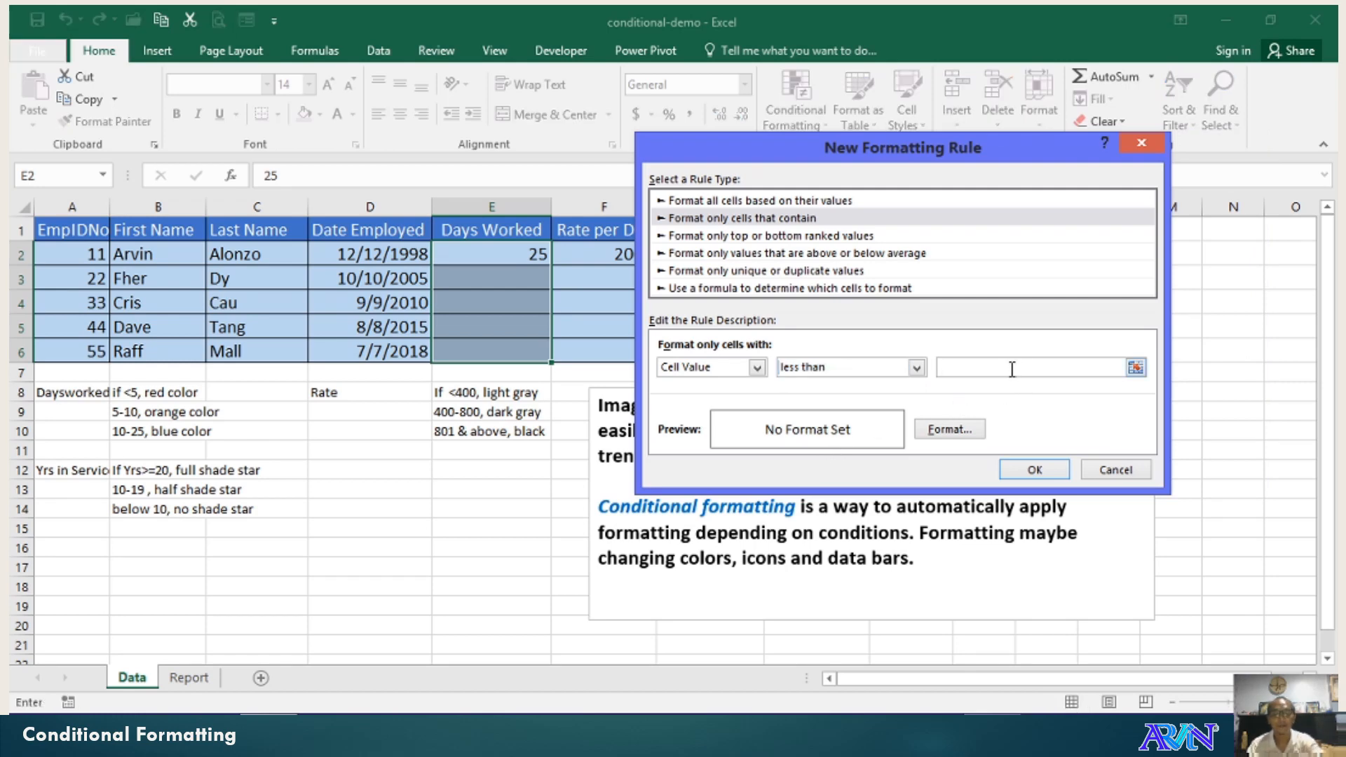
{"action": "type", "text": "5"}
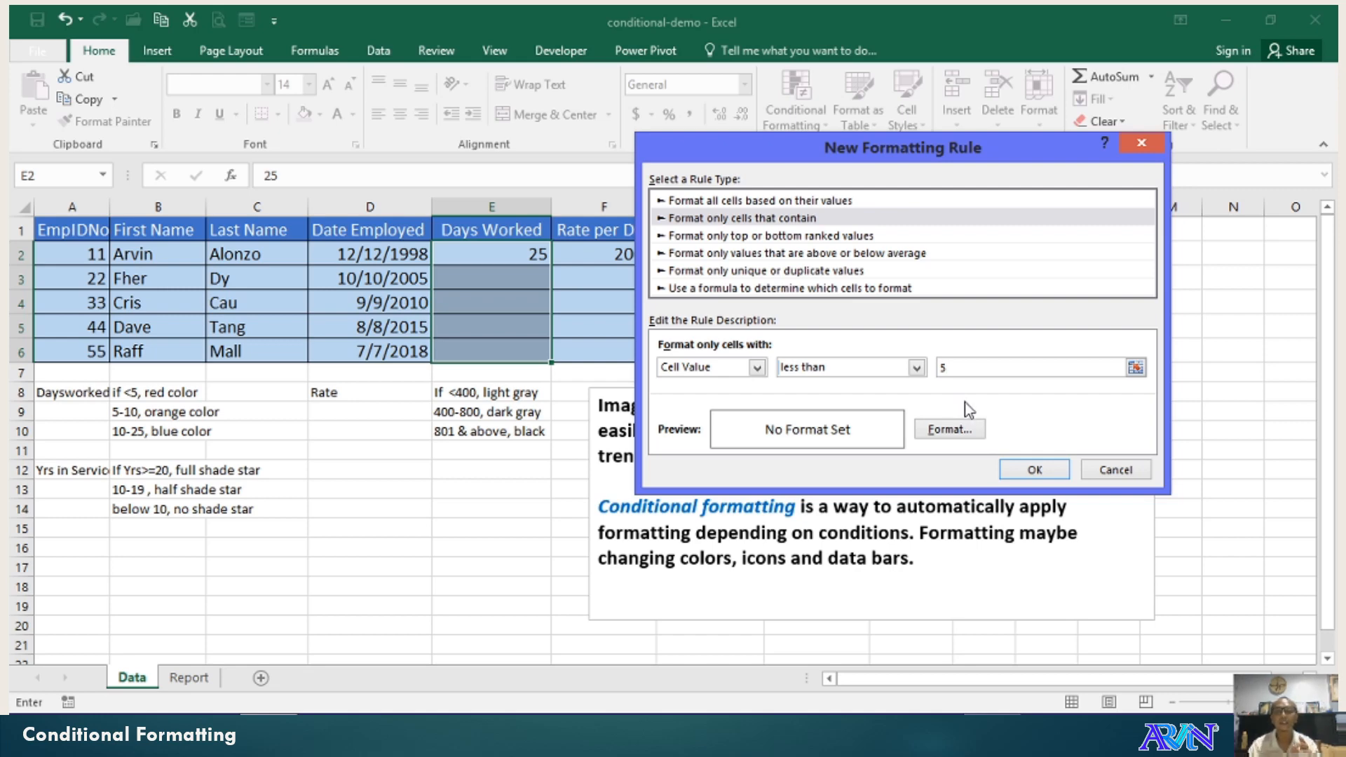
Give the less-than-5 rule a red font color and apply the rule to the Days Worked cells.
{"action": "left_click", "coordinate": [947, 429]}
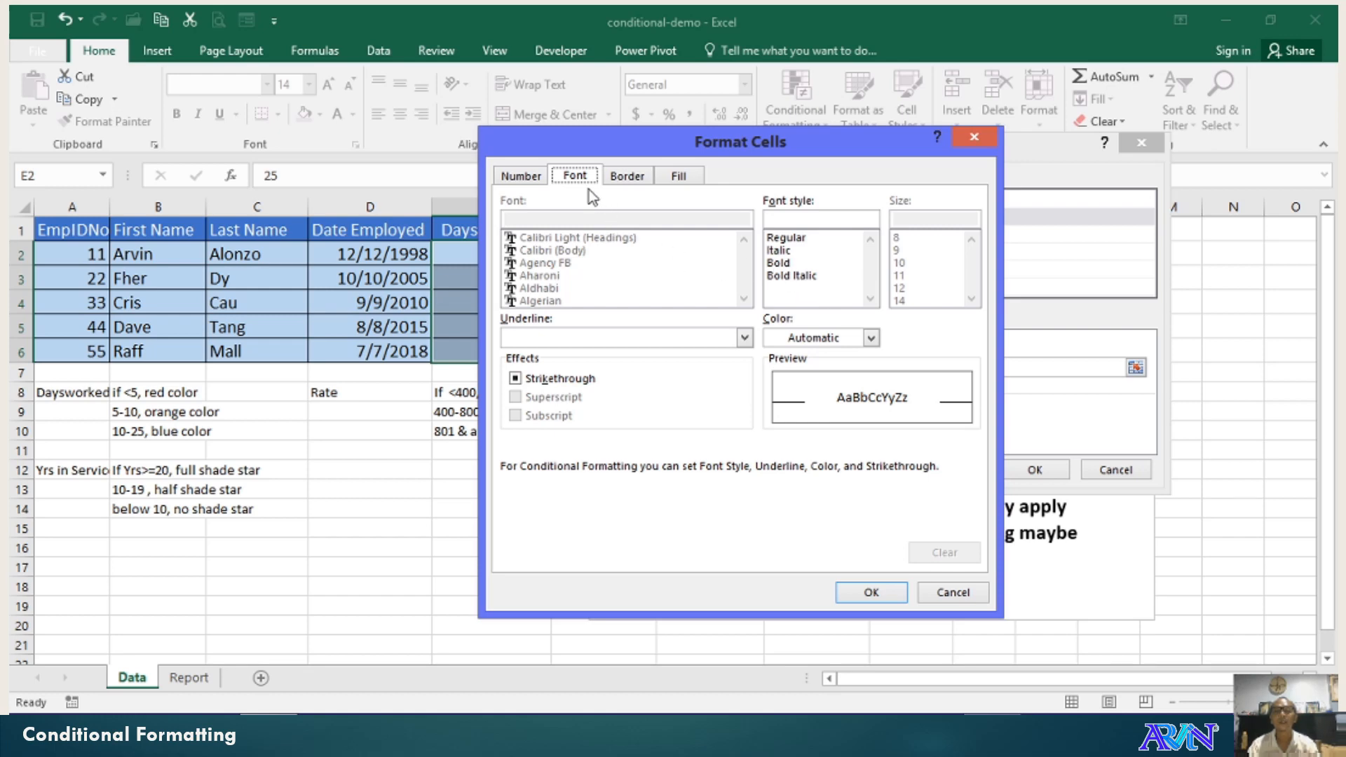
{"action": "left_click", "coordinate": [805, 340]}
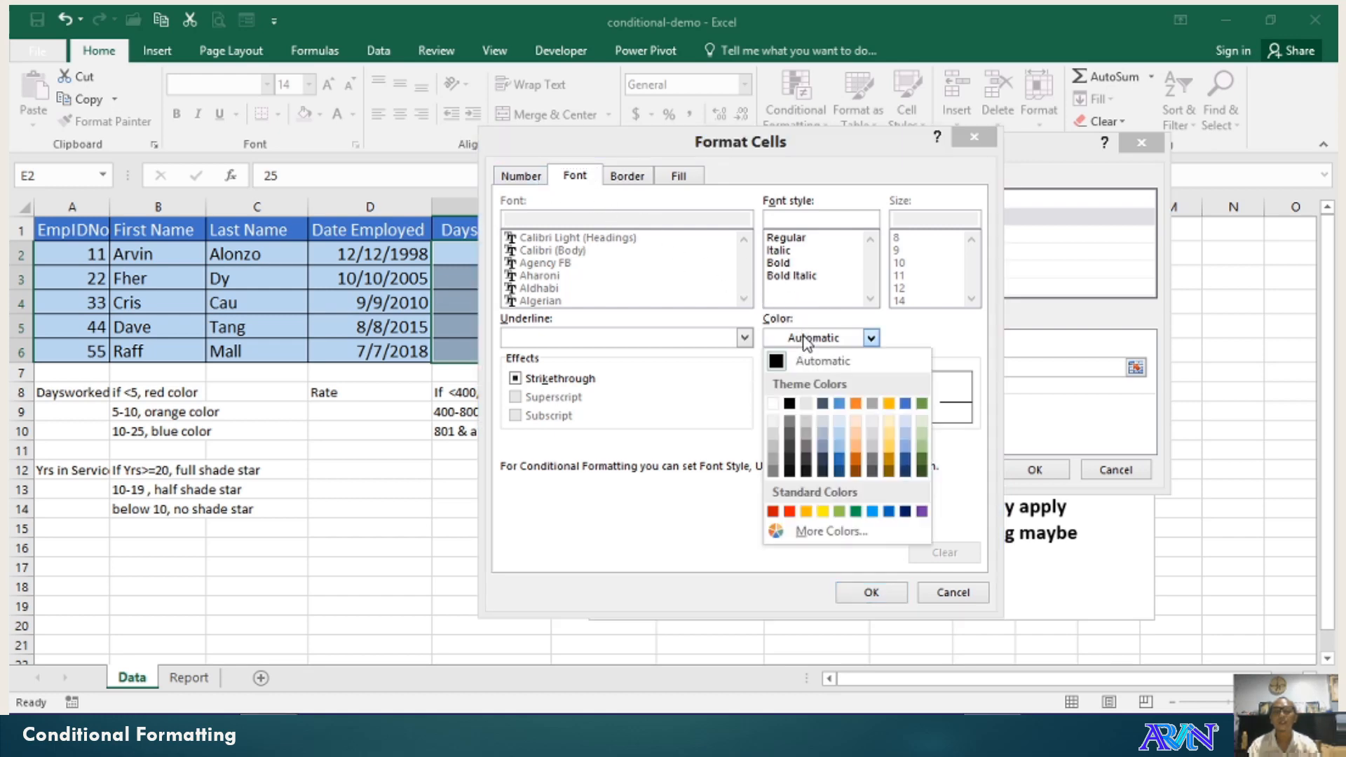
{"action": "left_click", "coordinate": [790, 513]}
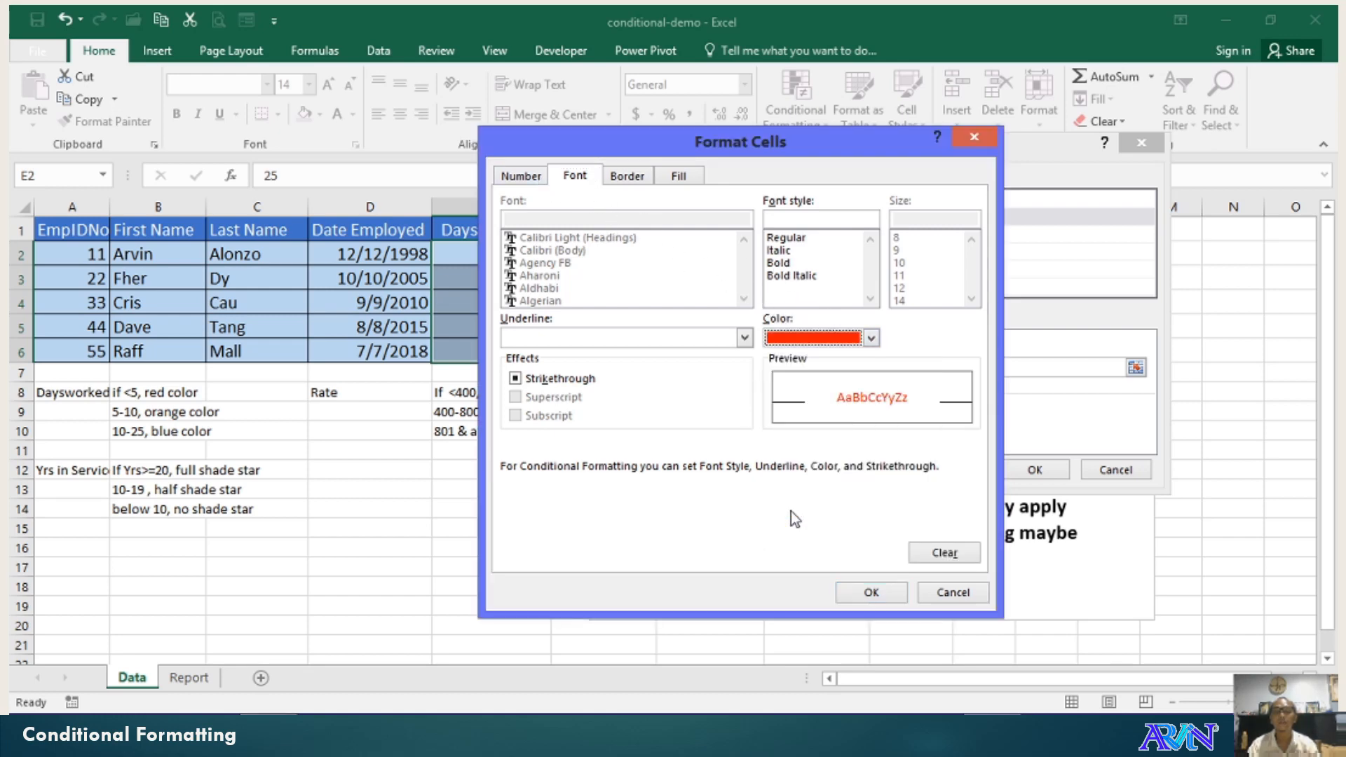
{"action": "left_click", "coordinate": [873, 592]}
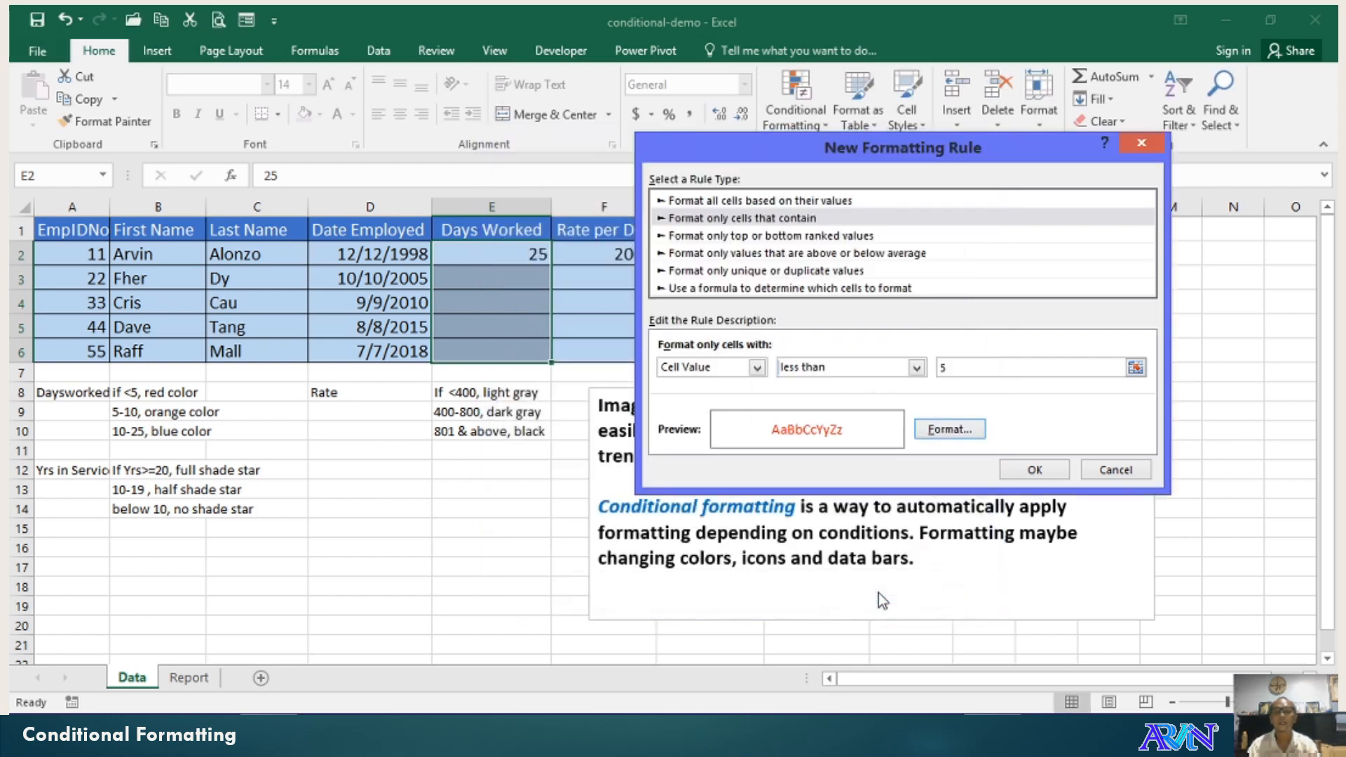
{"action": "left_click", "coordinate": [1035, 468]}
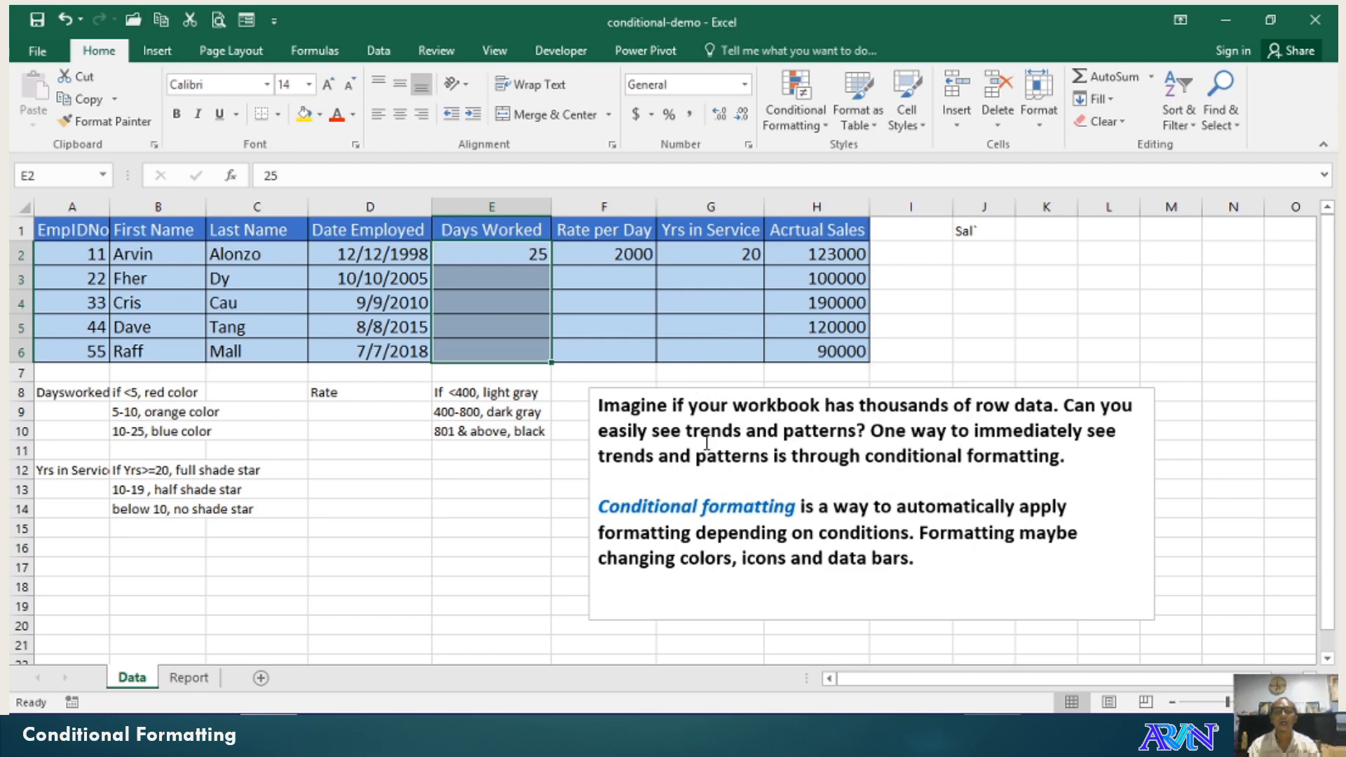
Add a second "Format only cells that contain" rule through the Rules Manager, with cell value between 5 and 10.
{"action": "left_click", "coordinate": [799, 123]}
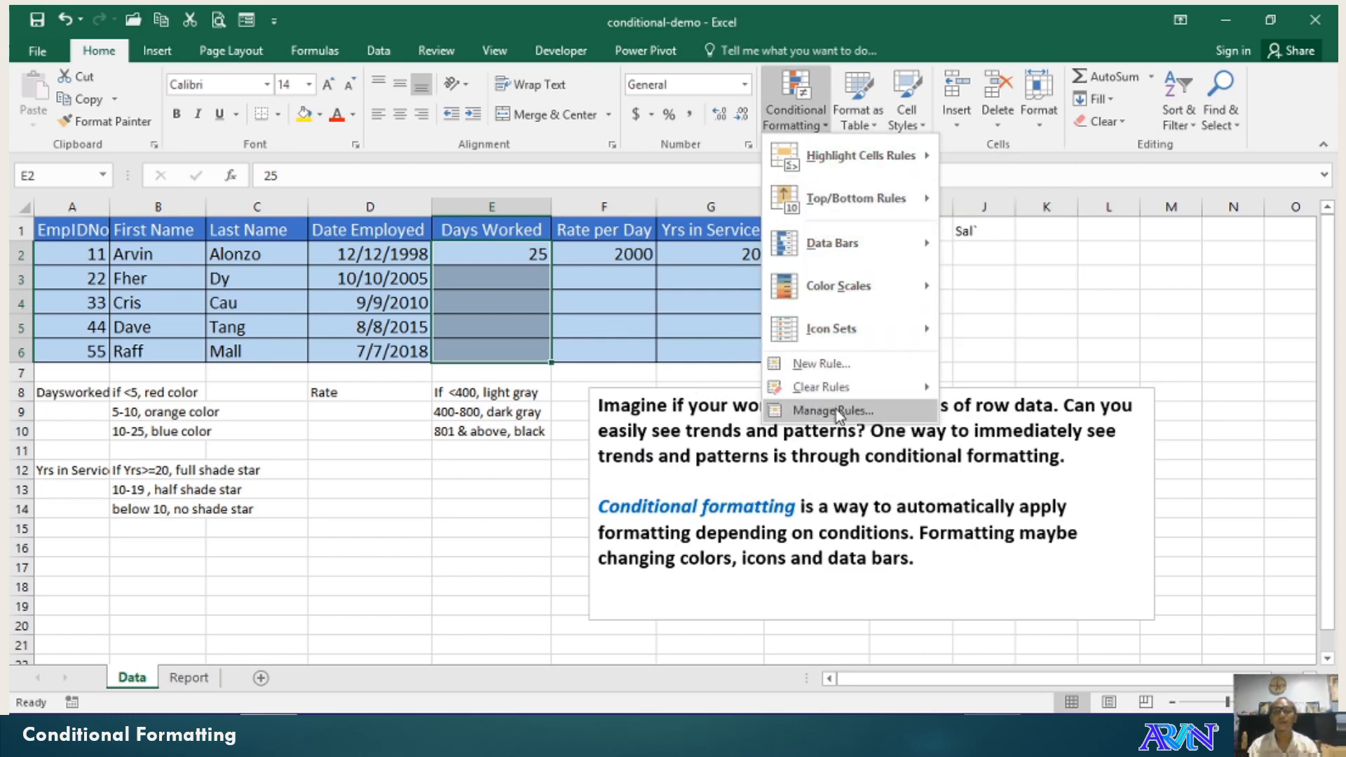
{"action": "left_click", "coordinate": [836, 411]}
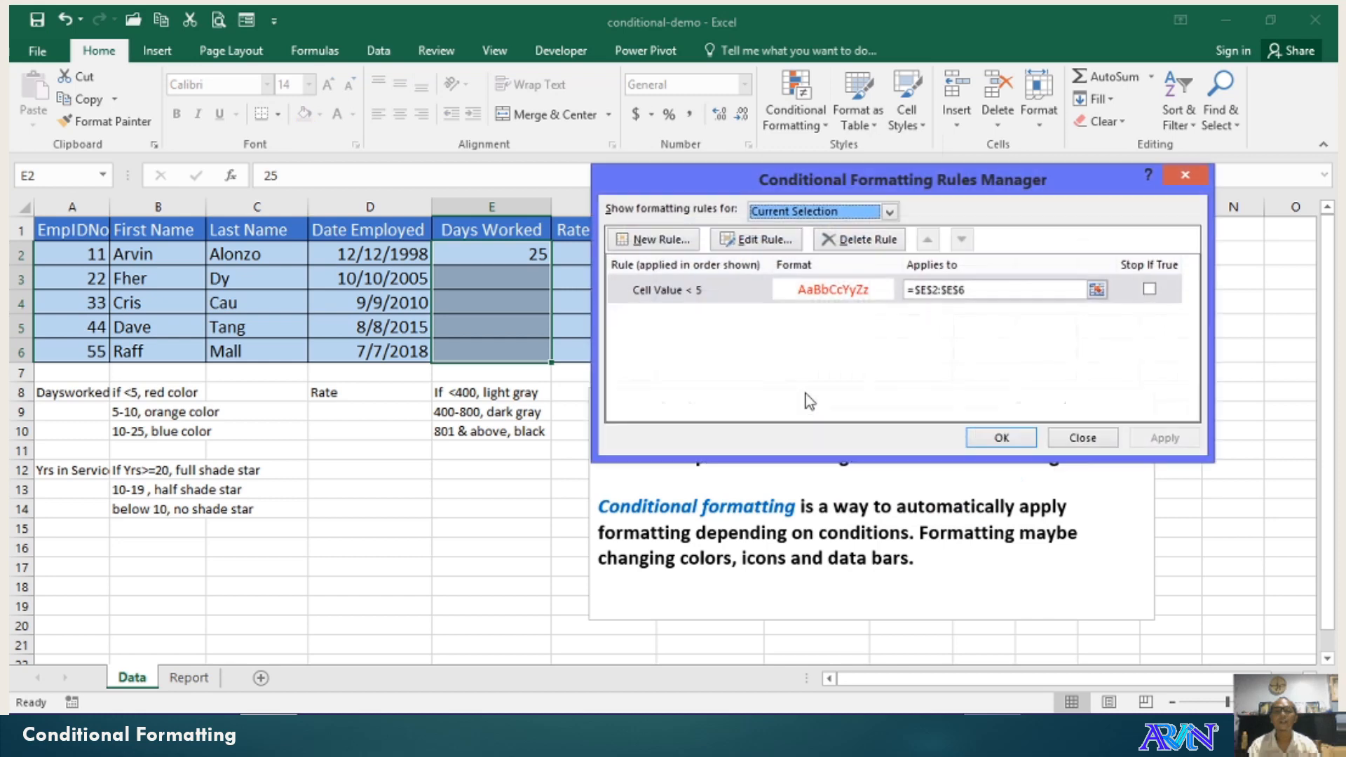
{"action": "left_click", "coordinate": [674, 241]}
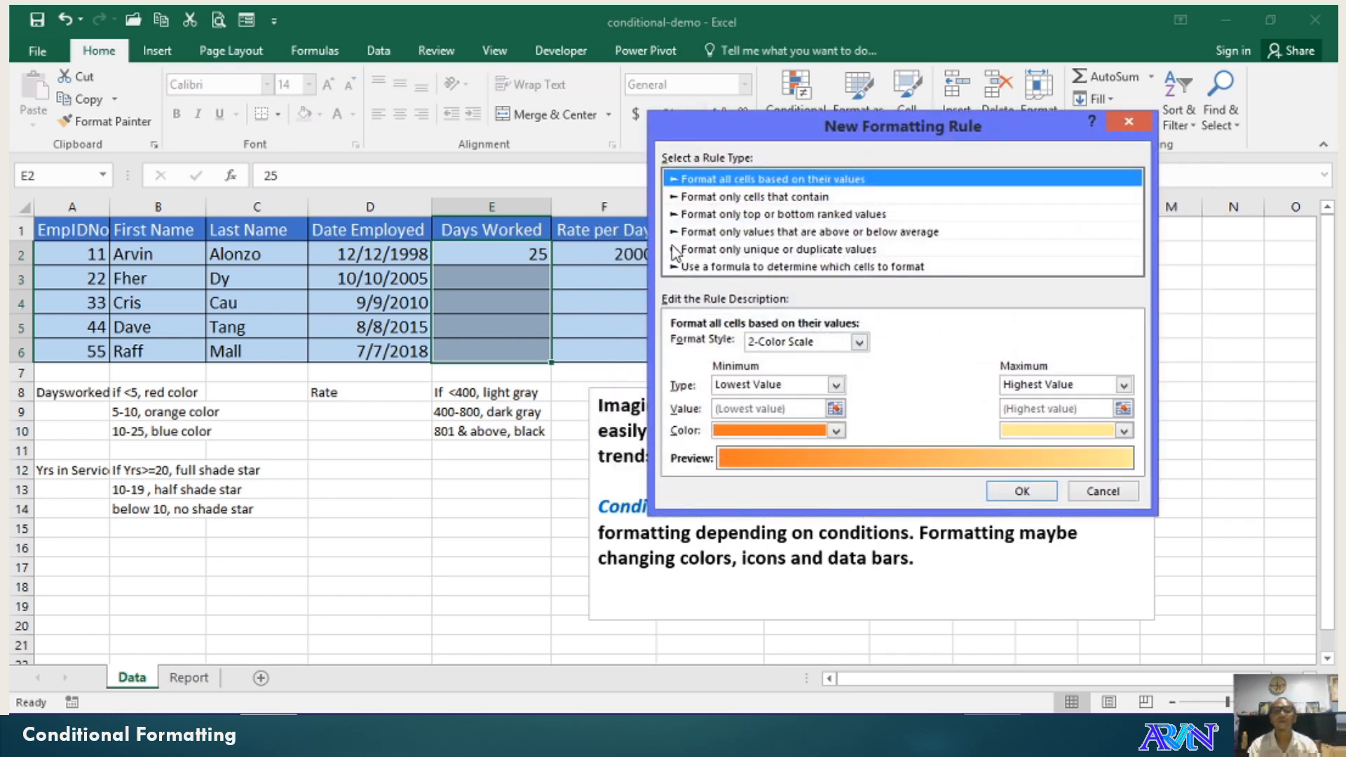
{"action": "left_click", "coordinate": [728, 196]}
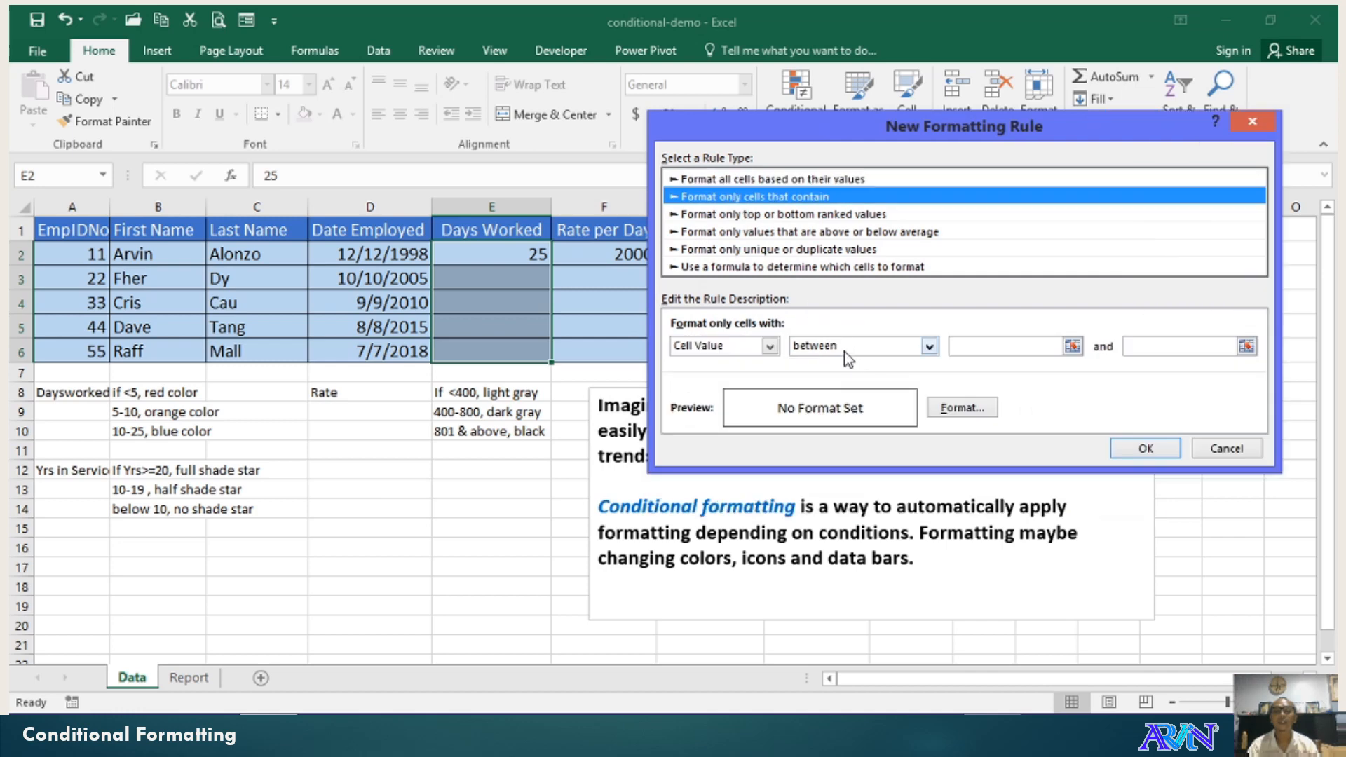
{"action": "left_click", "coordinate": [976, 346]}
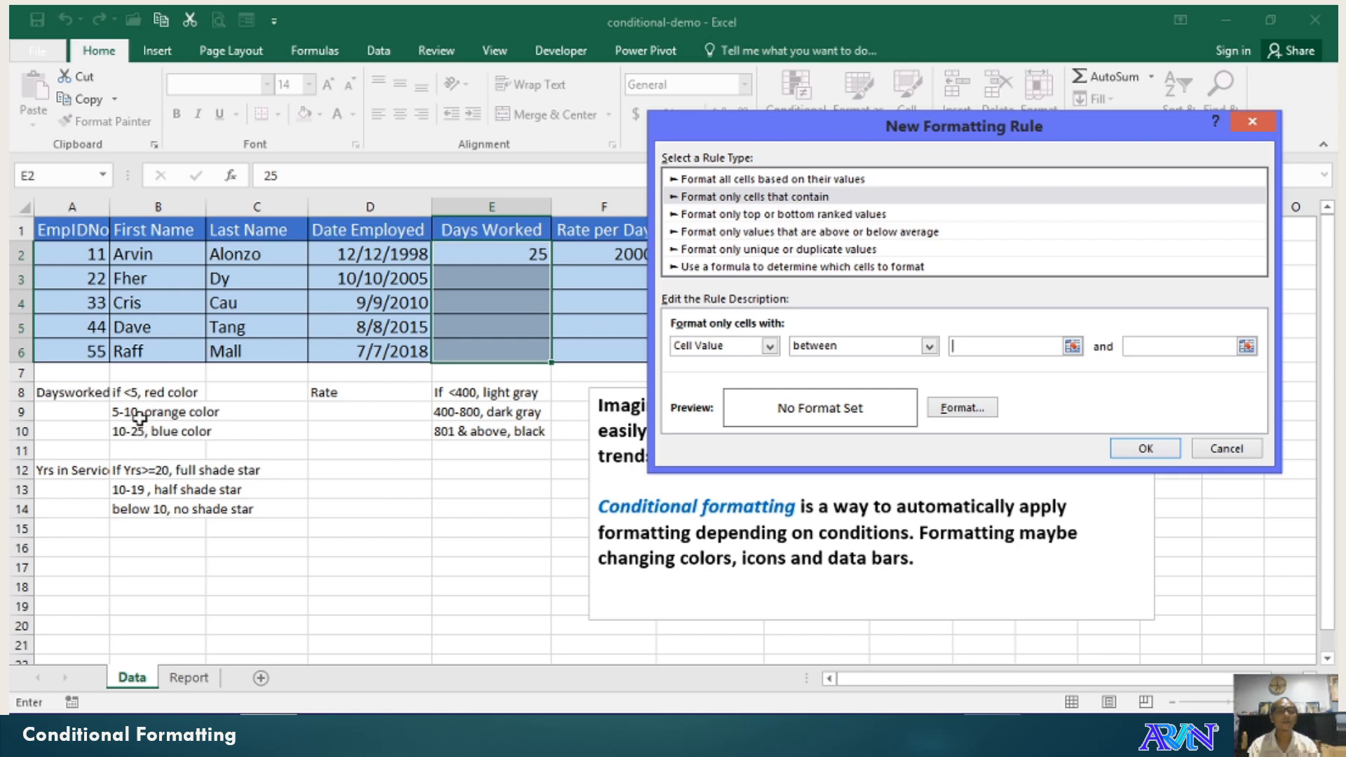
{"action": "type", "text": "5"}
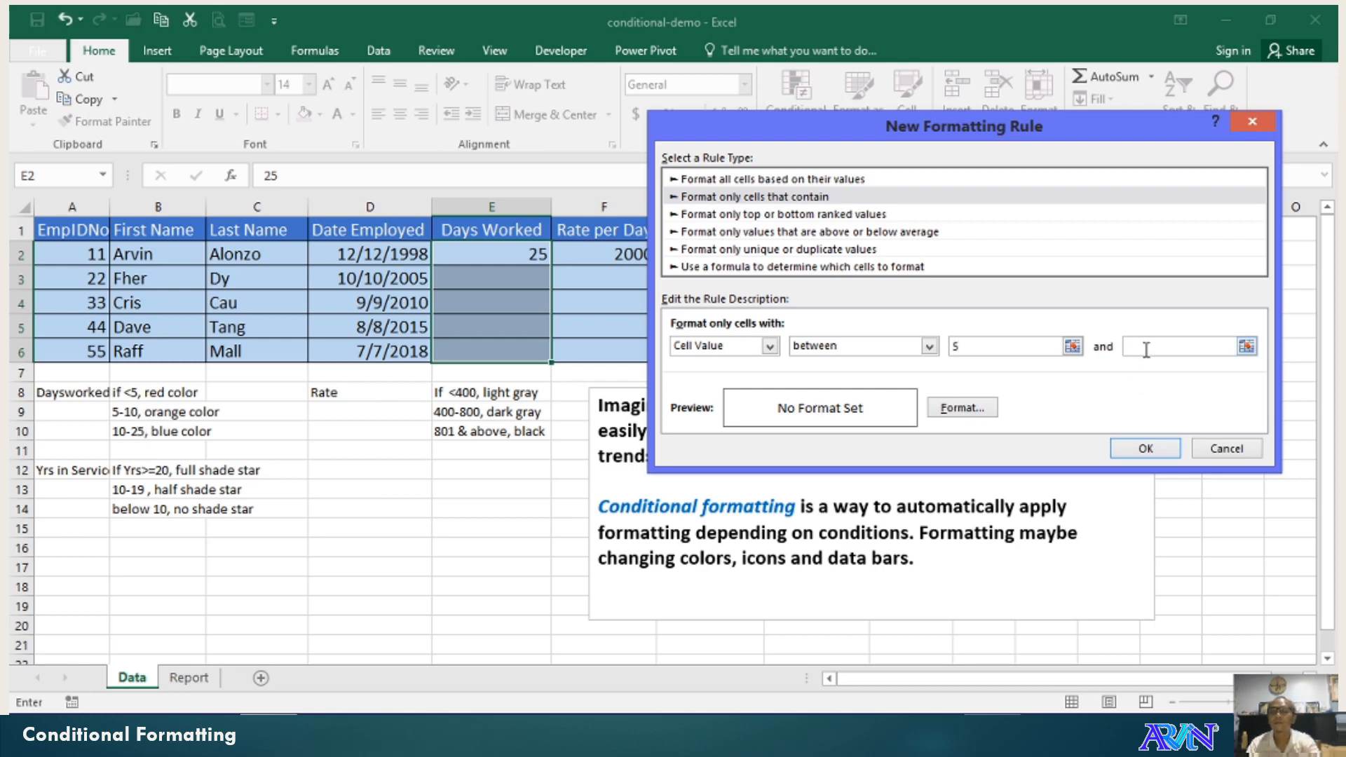
{"action": "left_click", "coordinate": [1146, 347]}
{"action": "type", "text": "10"}
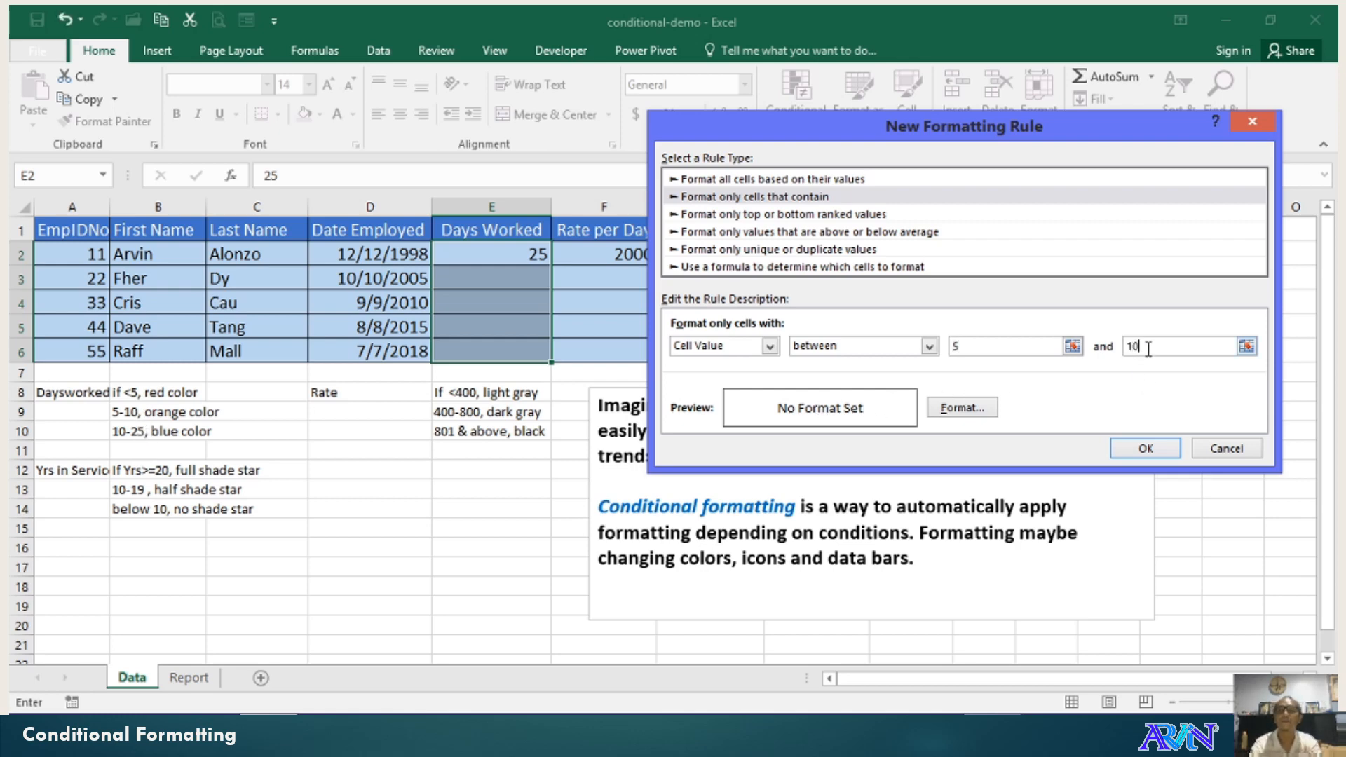
Give the between 5 and 10 rule a dark orange font color and add it to the rule list.
{"action": "left_click", "coordinate": [981, 405]}
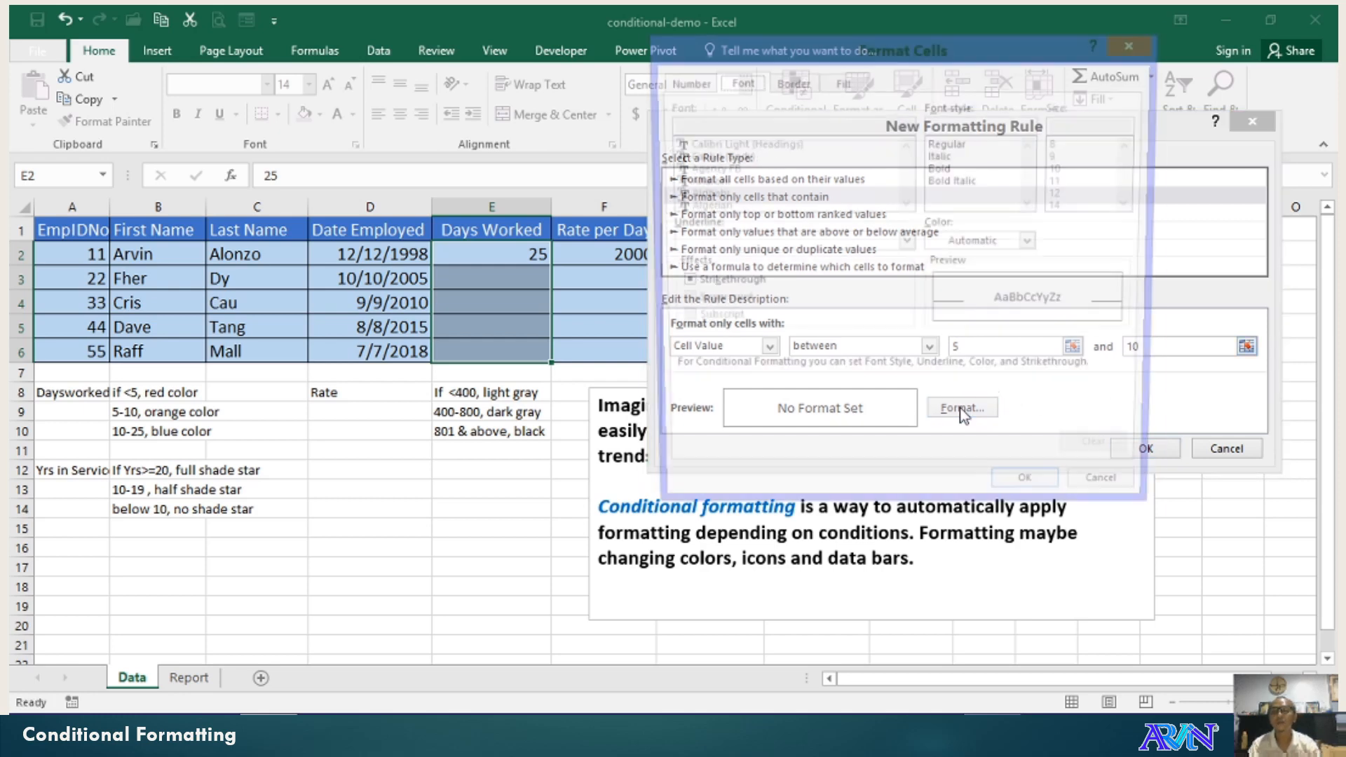
{"action": "left_click", "coordinate": [967, 244]}
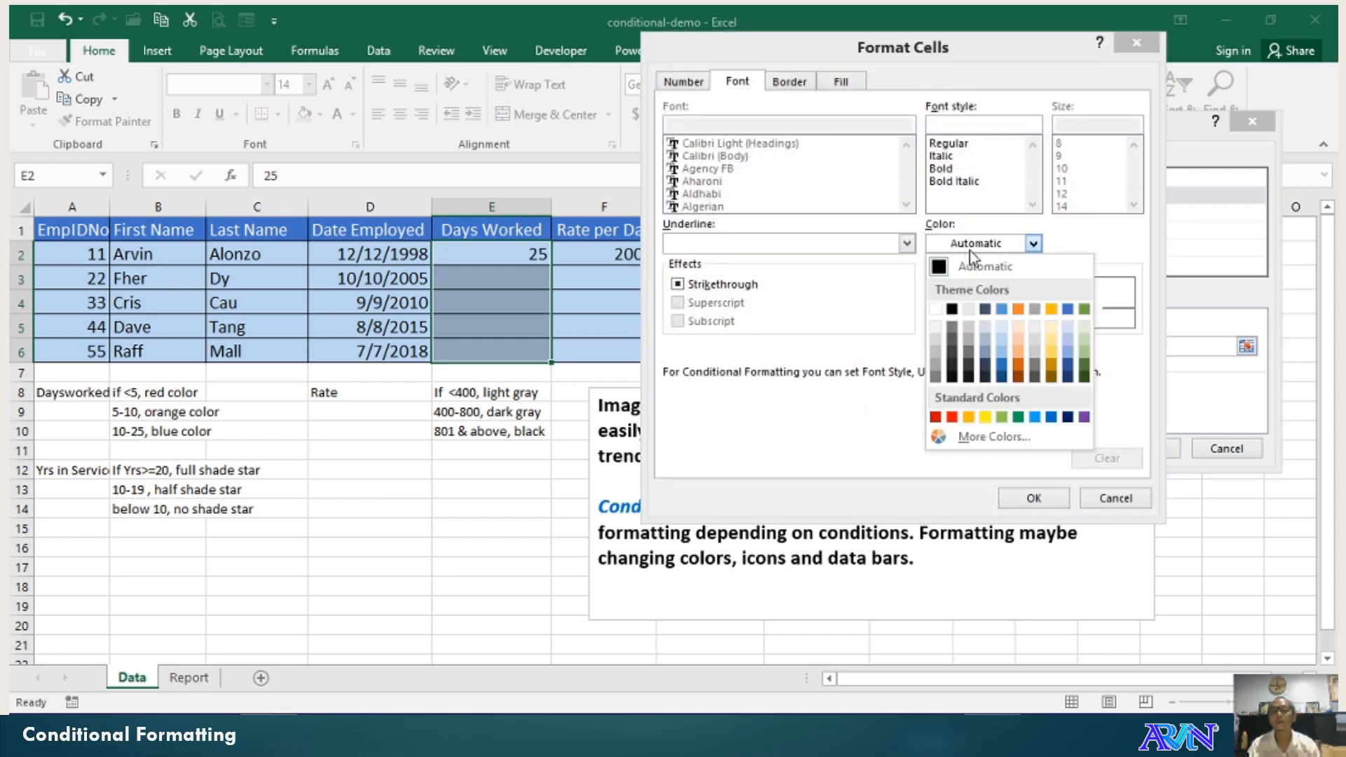
{"action": "left_click", "coordinate": [1019, 366]}
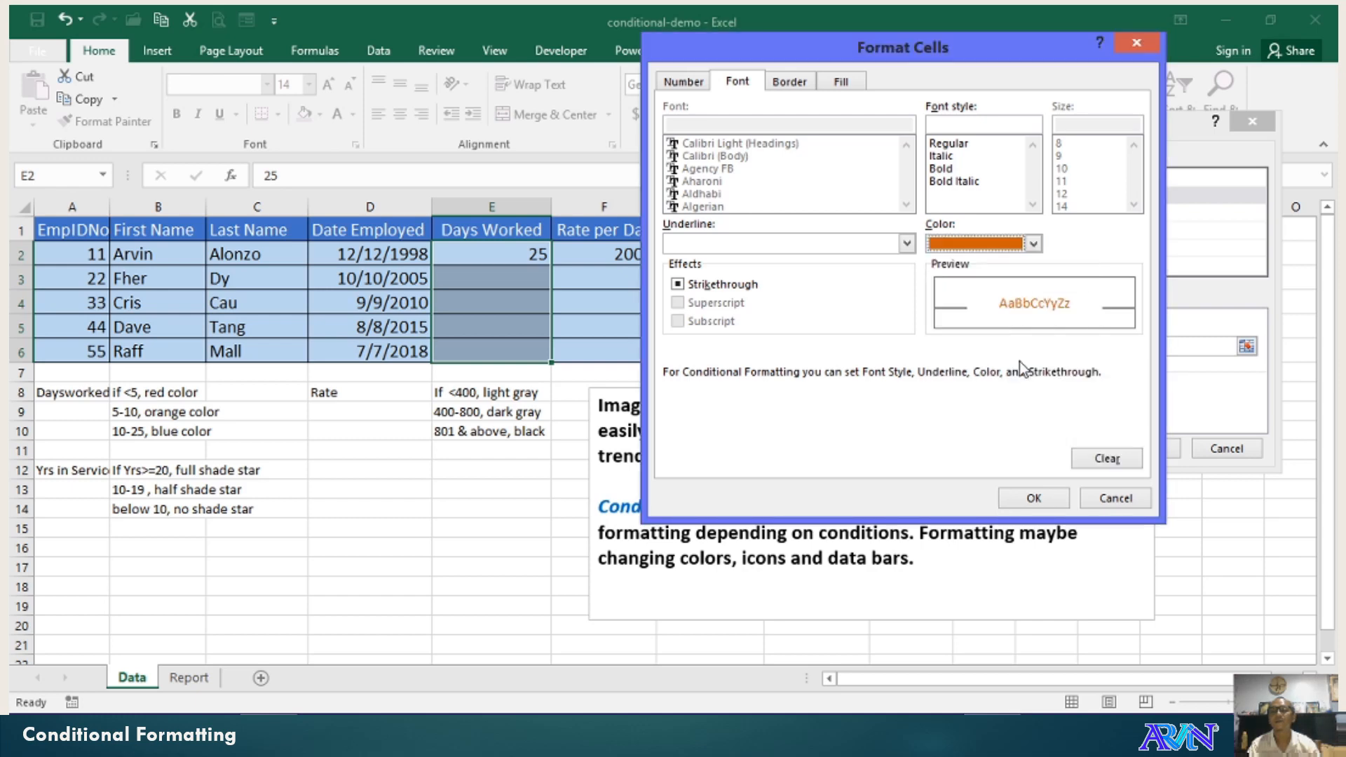
{"action": "left_click", "coordinate": [1033, 496]}
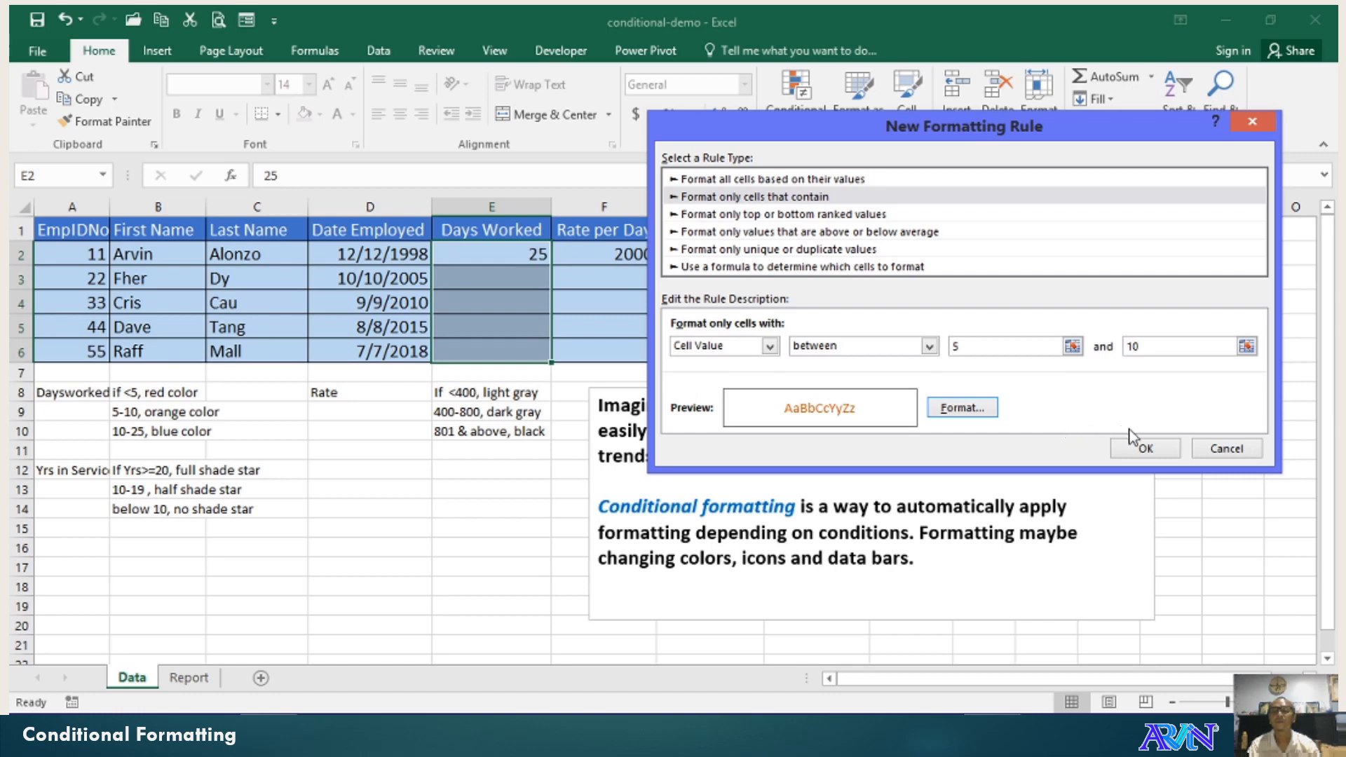
{"action": "left_click", "coordinate": [1131, 448]}
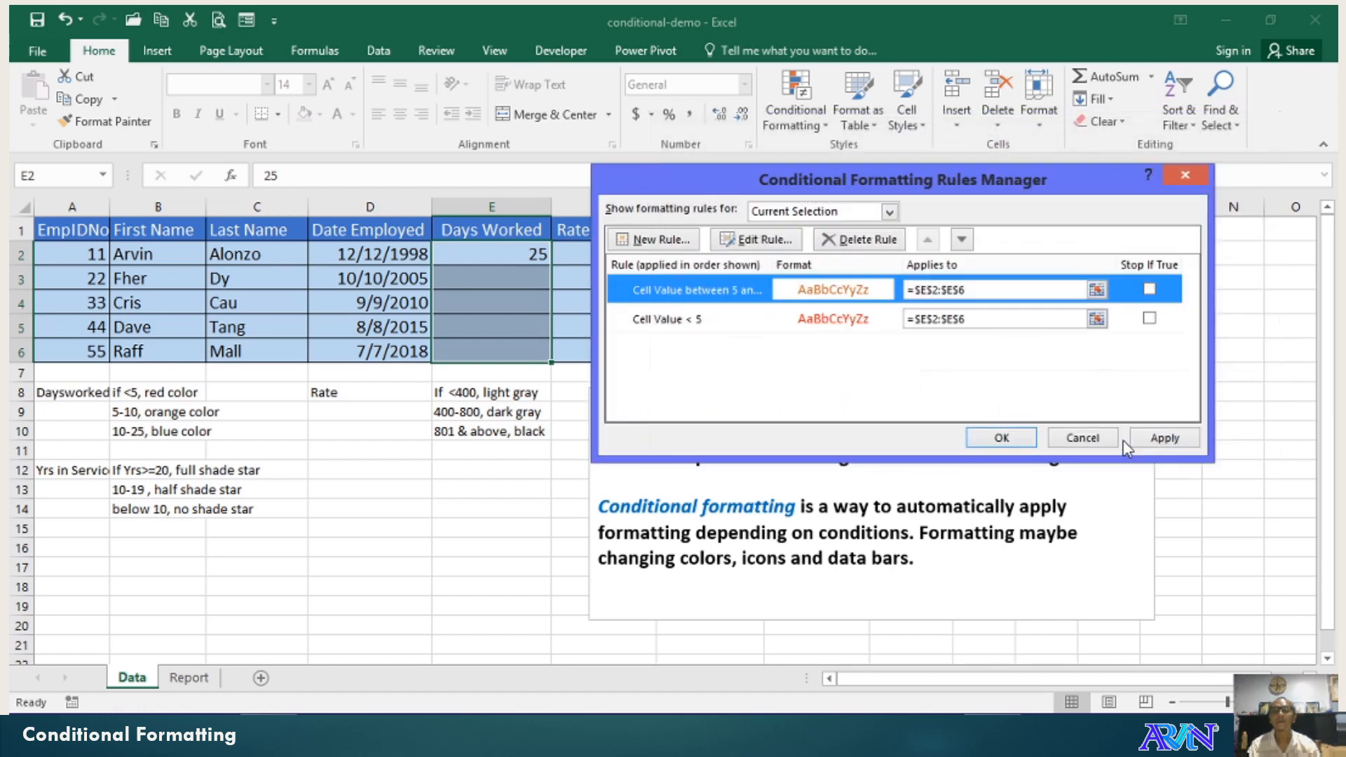
Add a third "Format only cells that contain" rule for the Days Worked cells, with cell value greater than 10.
{"action": "left_click", "coordinate": [657, 241]}
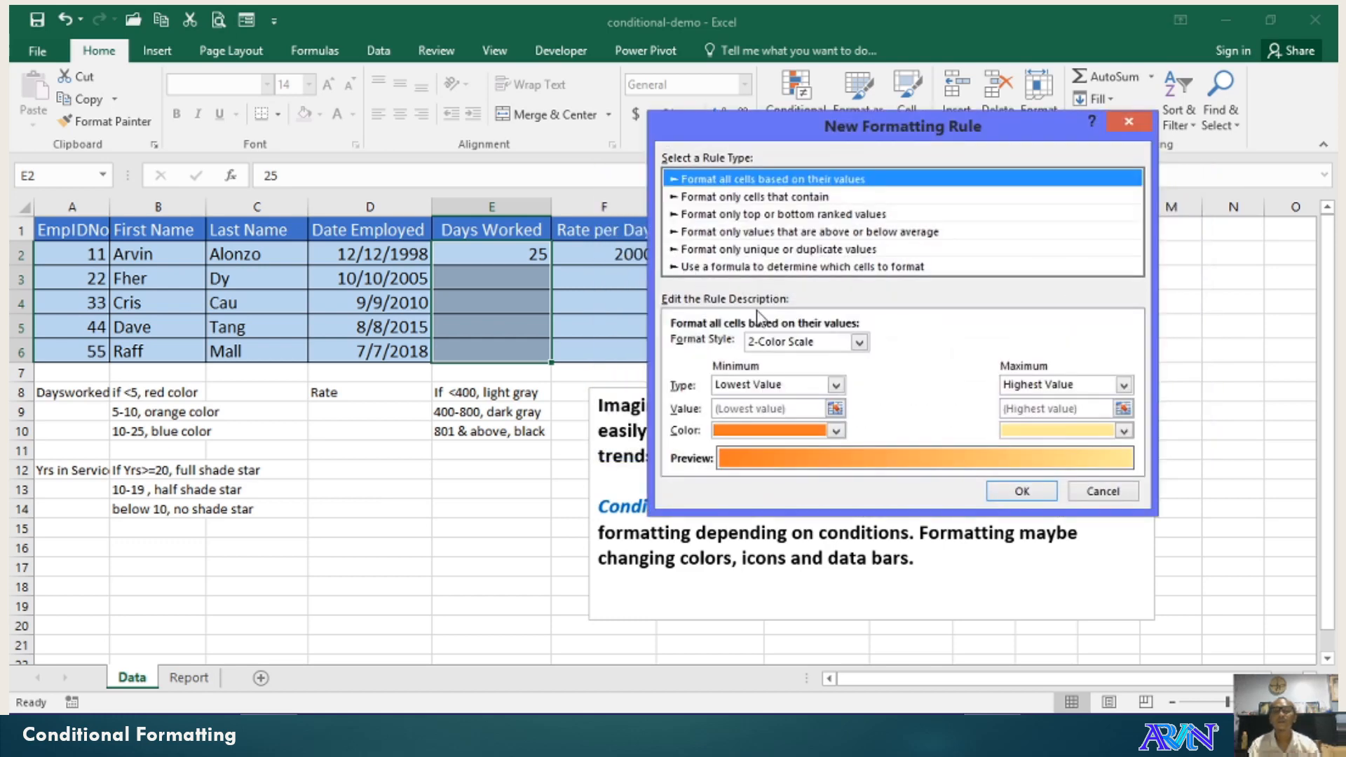
{"action": "left_click", "coordinate": [730, 198]}
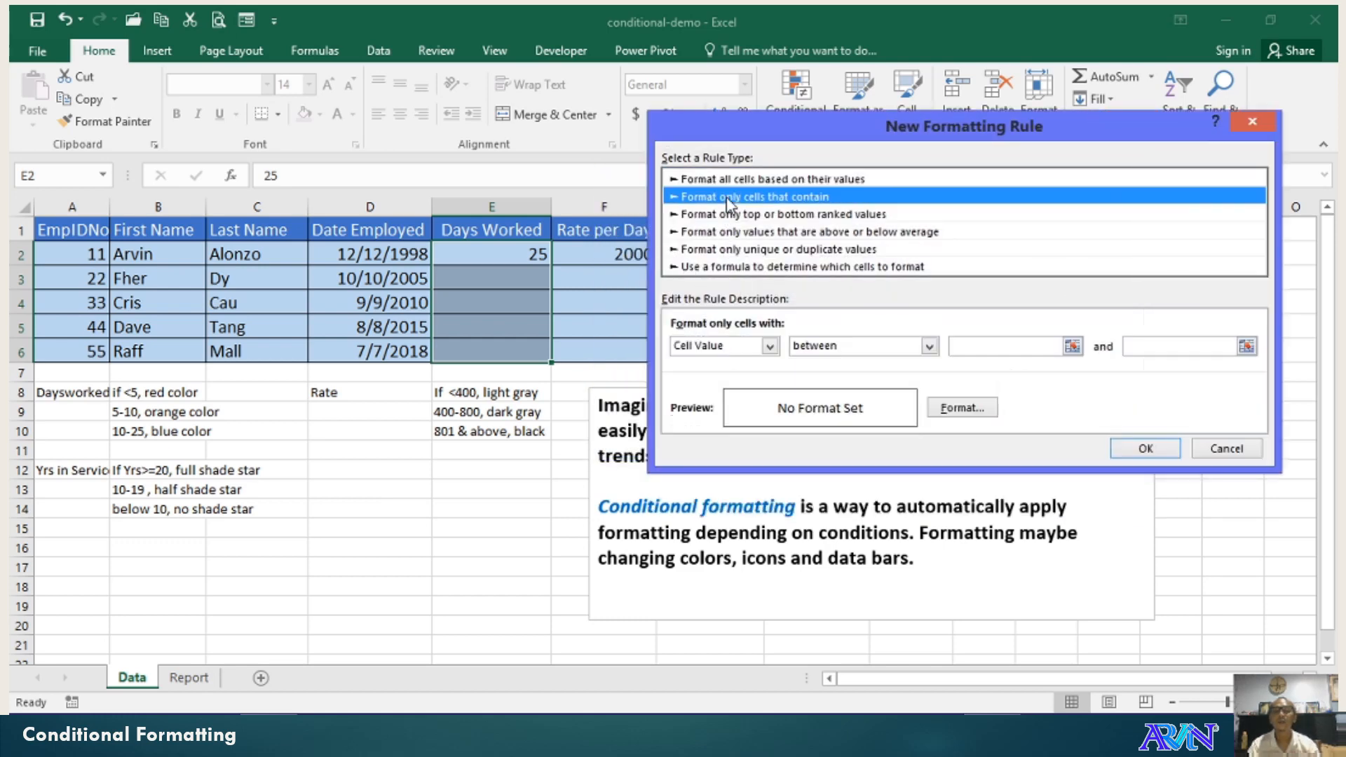
{"action": "left_click", "coordinate": [846, 347]}
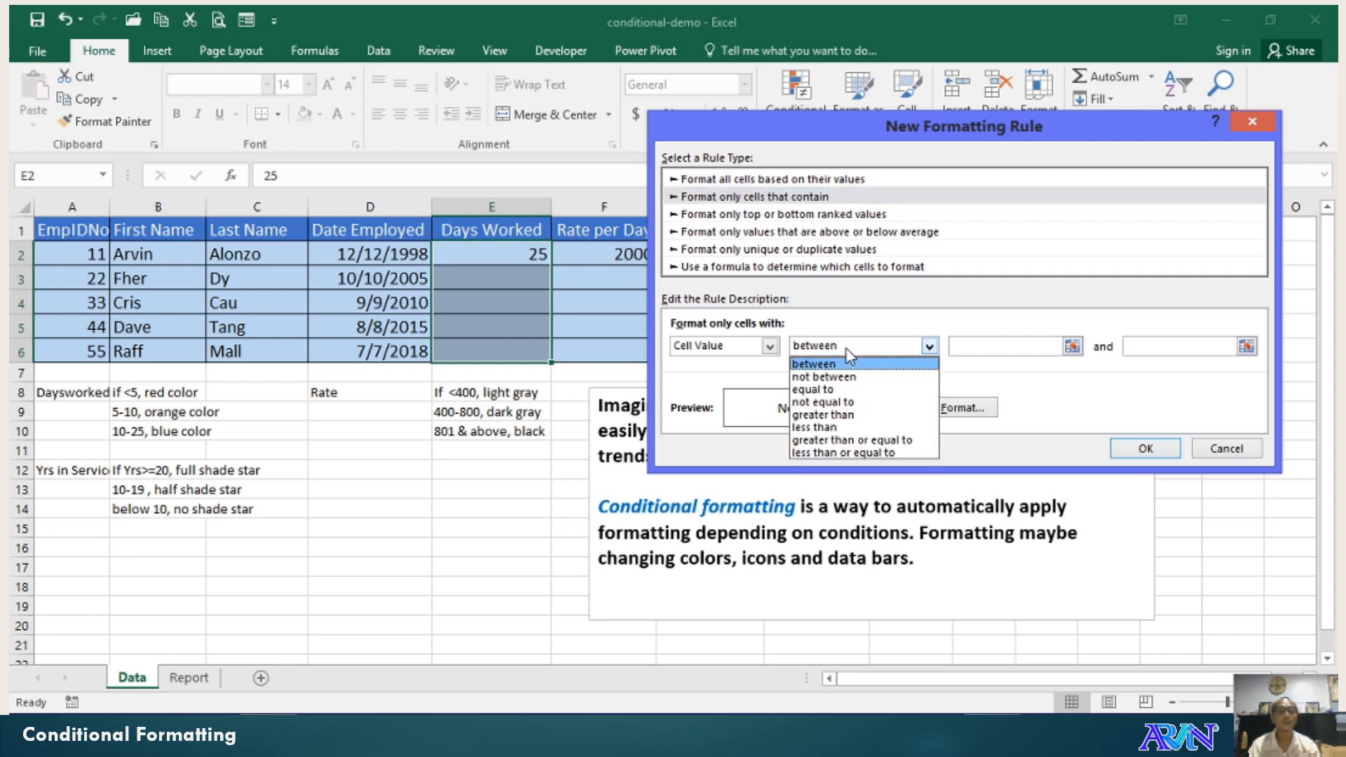
{"action": "left_click", "coordinate": [850, 417]}
{"action": "left_click", "coordinate": [968, 347]}
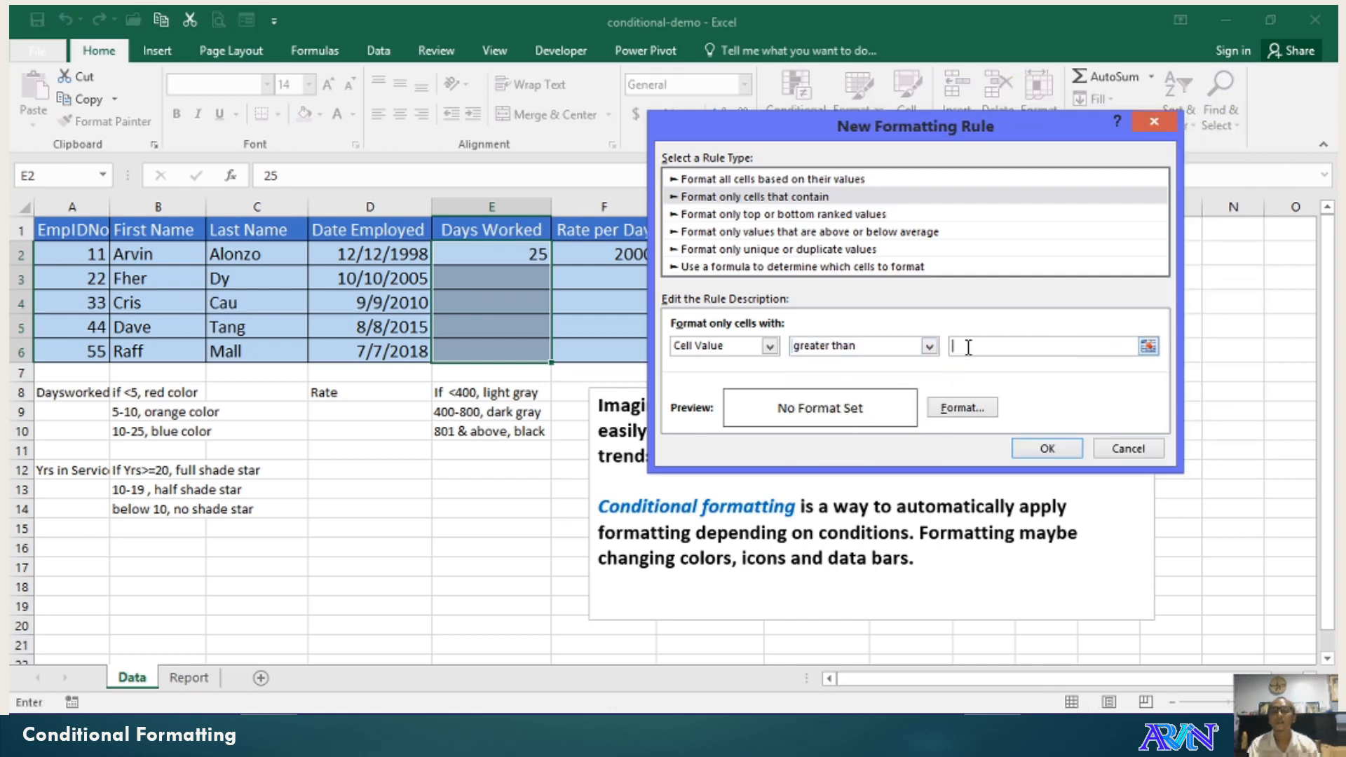
{"action": "type", "text": "10"}
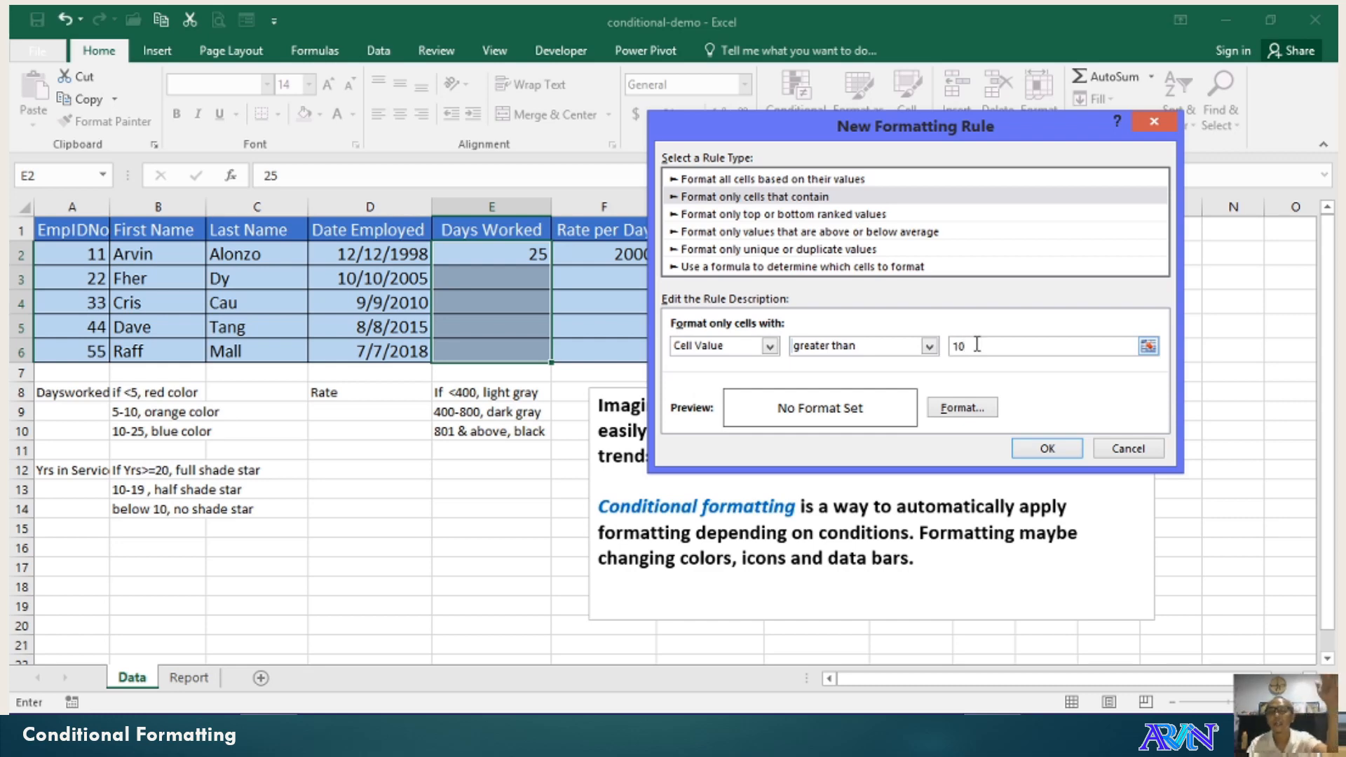
Give the greater-than-10 rule a bold blue font and apply the rule set to the Days Worked cells.
{"action": "left_click", "coordinate": [962, 407]}
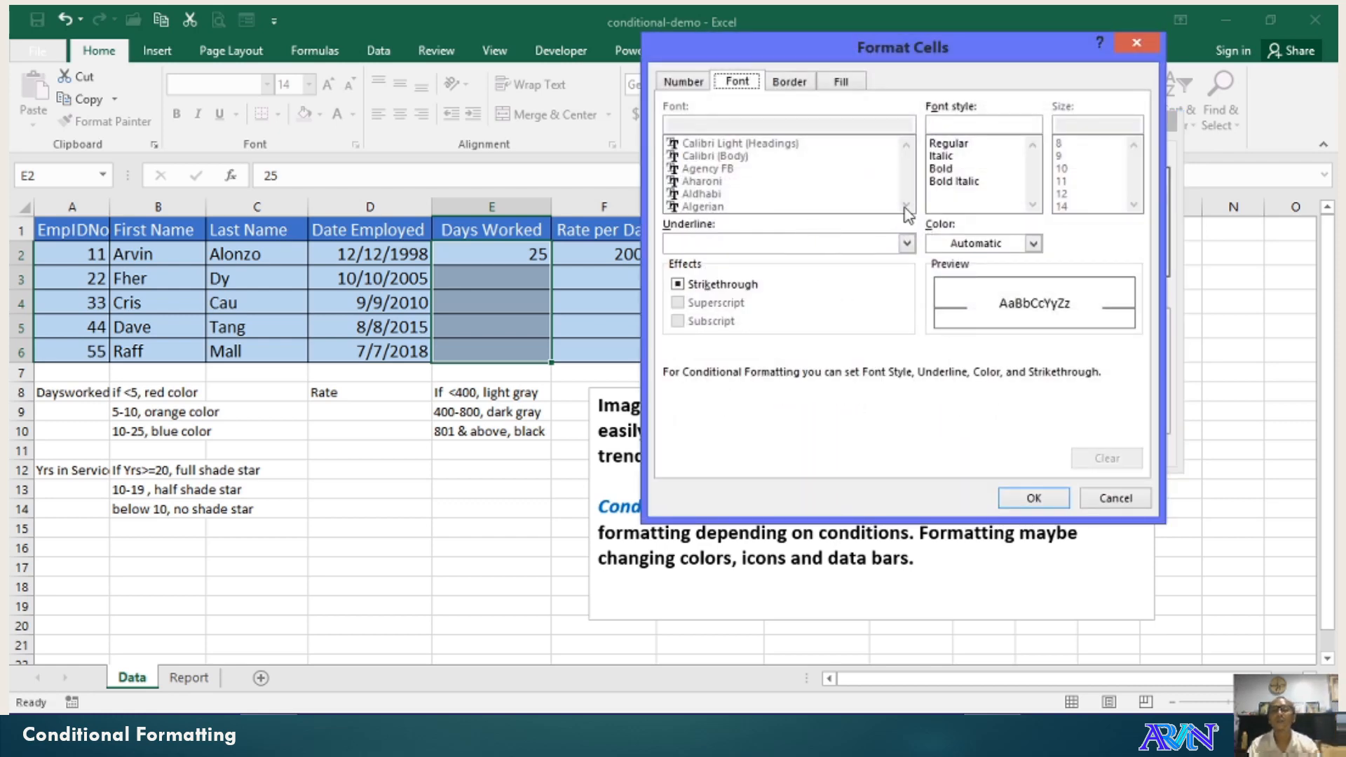
{"action": "left_click", "coordinate": [965, 243]}
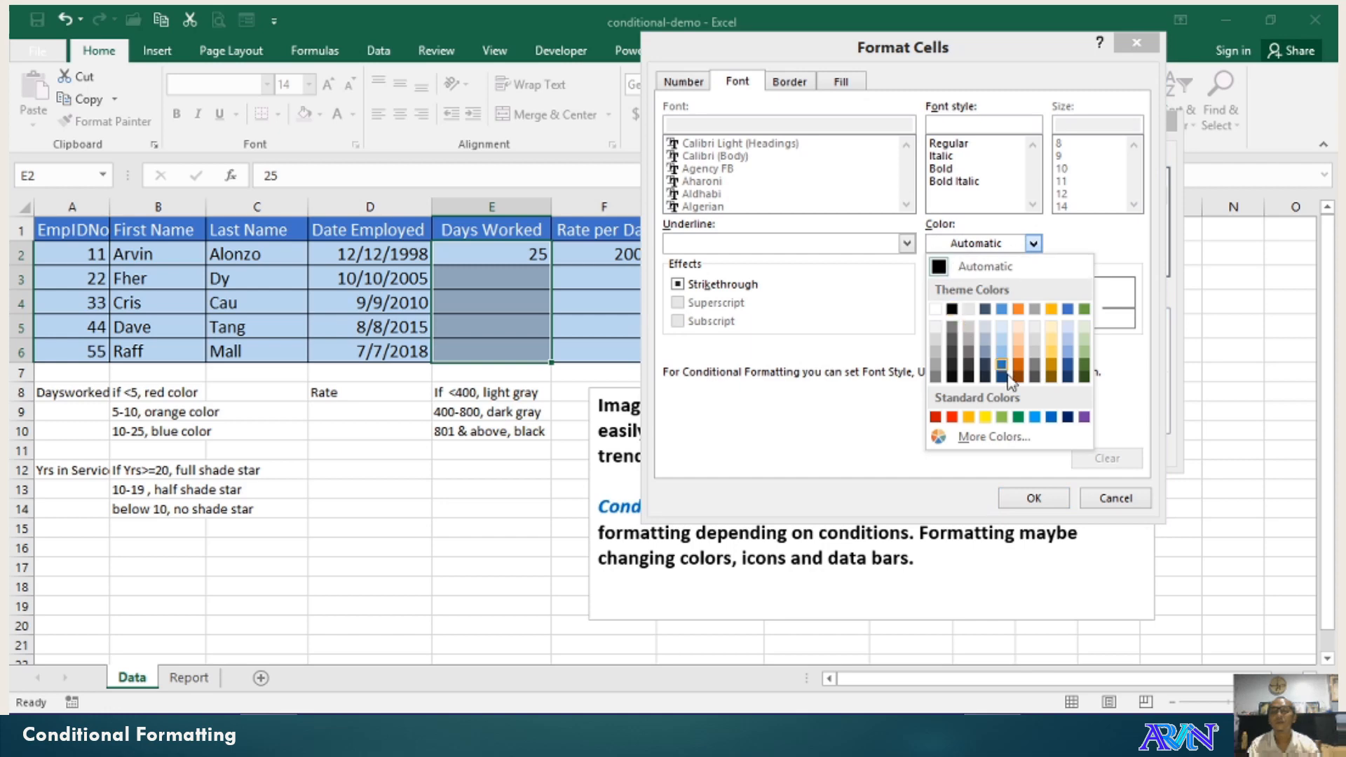
{"action": "left_click", "coordinate": [1051, 419]}
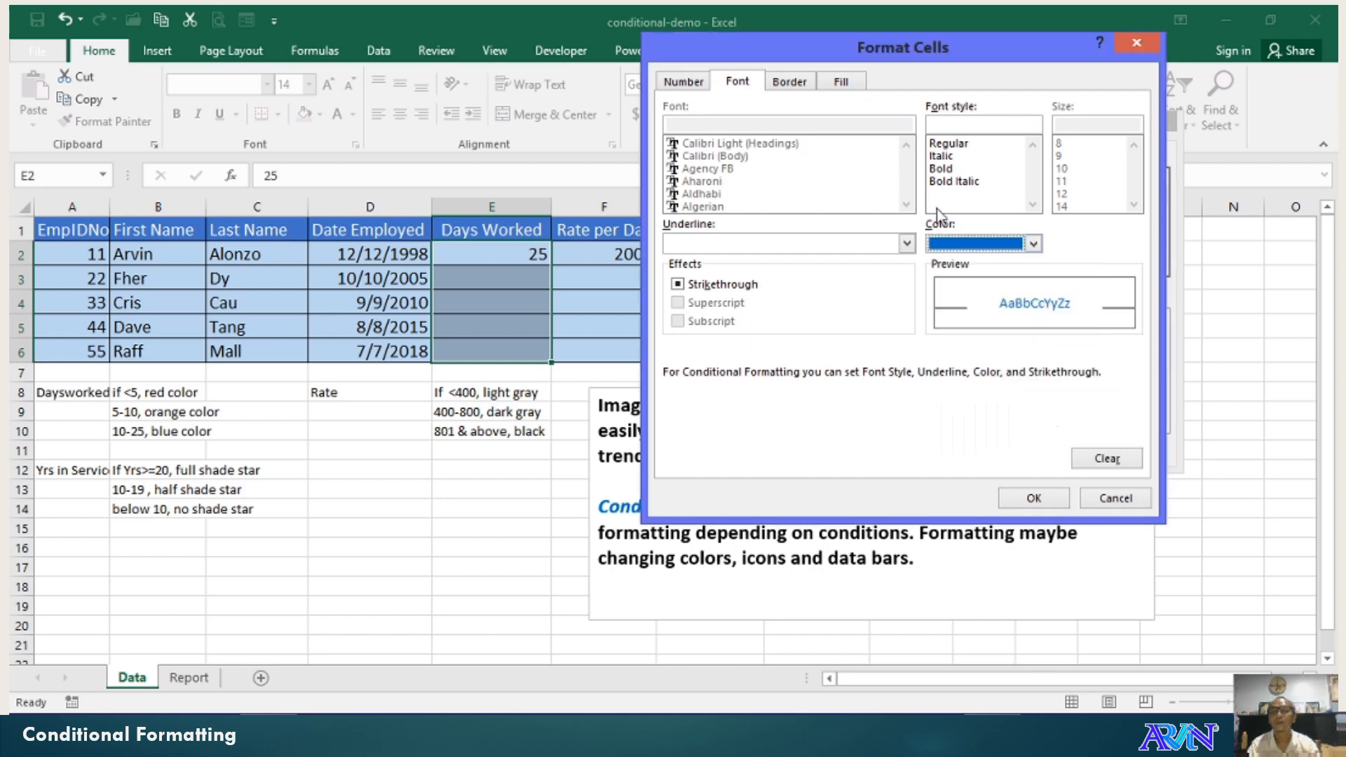
{"action": "left_click", "coordinate": [939, 170]}
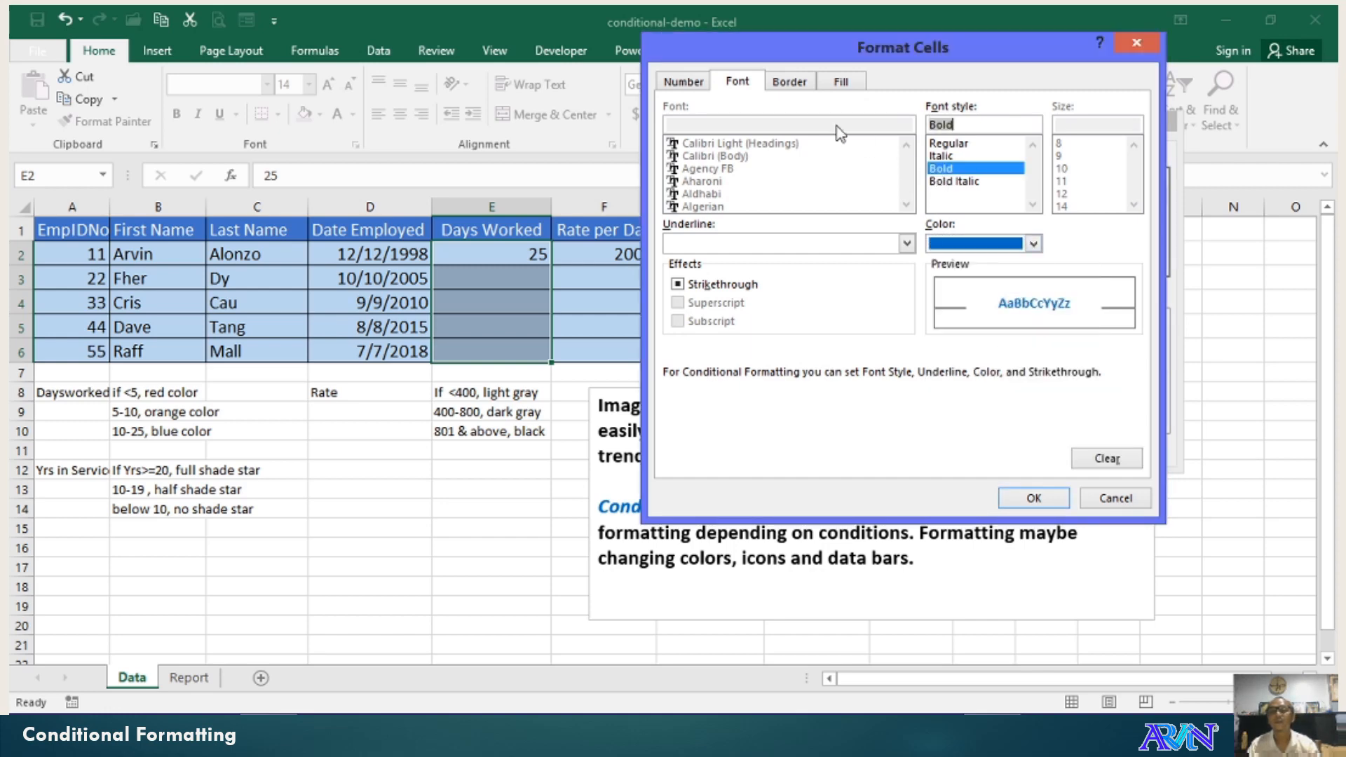
{"action": "left_click", "coordinate": [792, 83]}
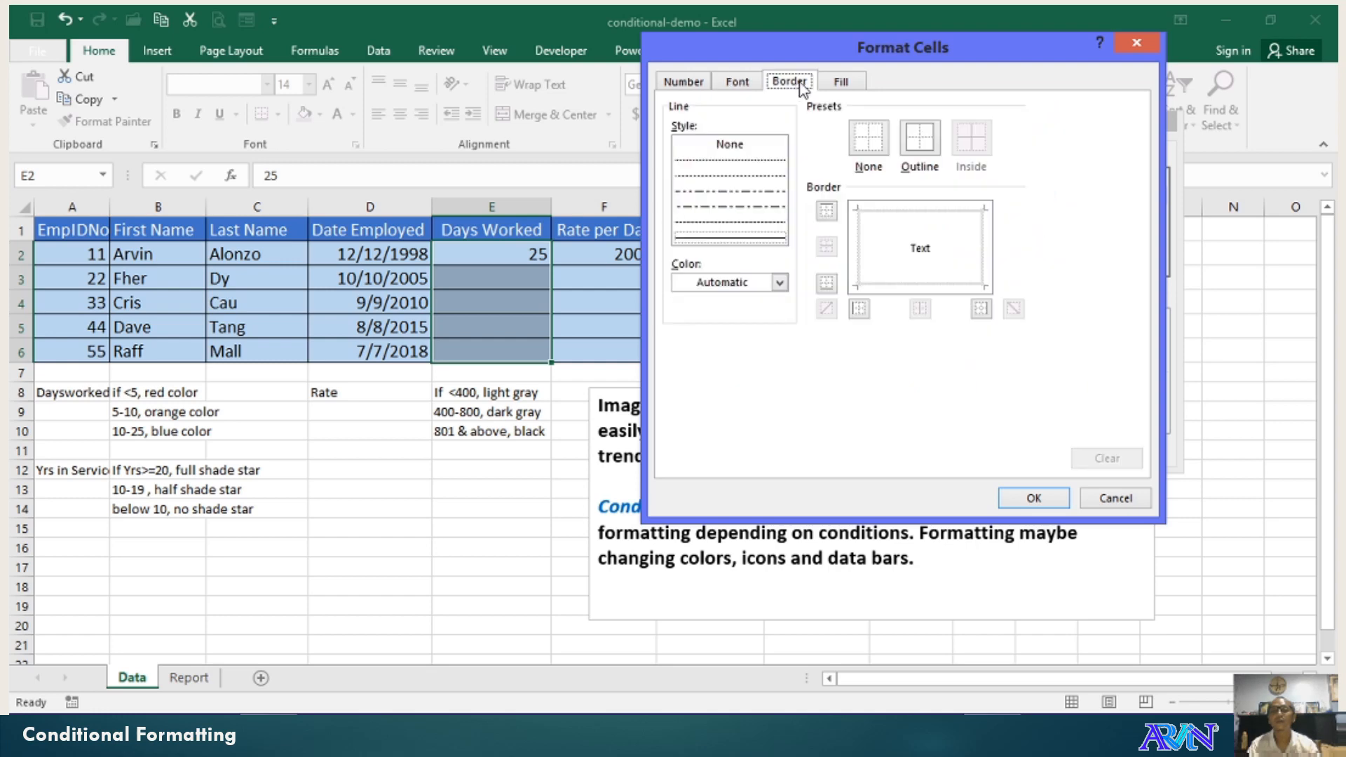
{"action": "left_click", "coordinate": [841, 83]}
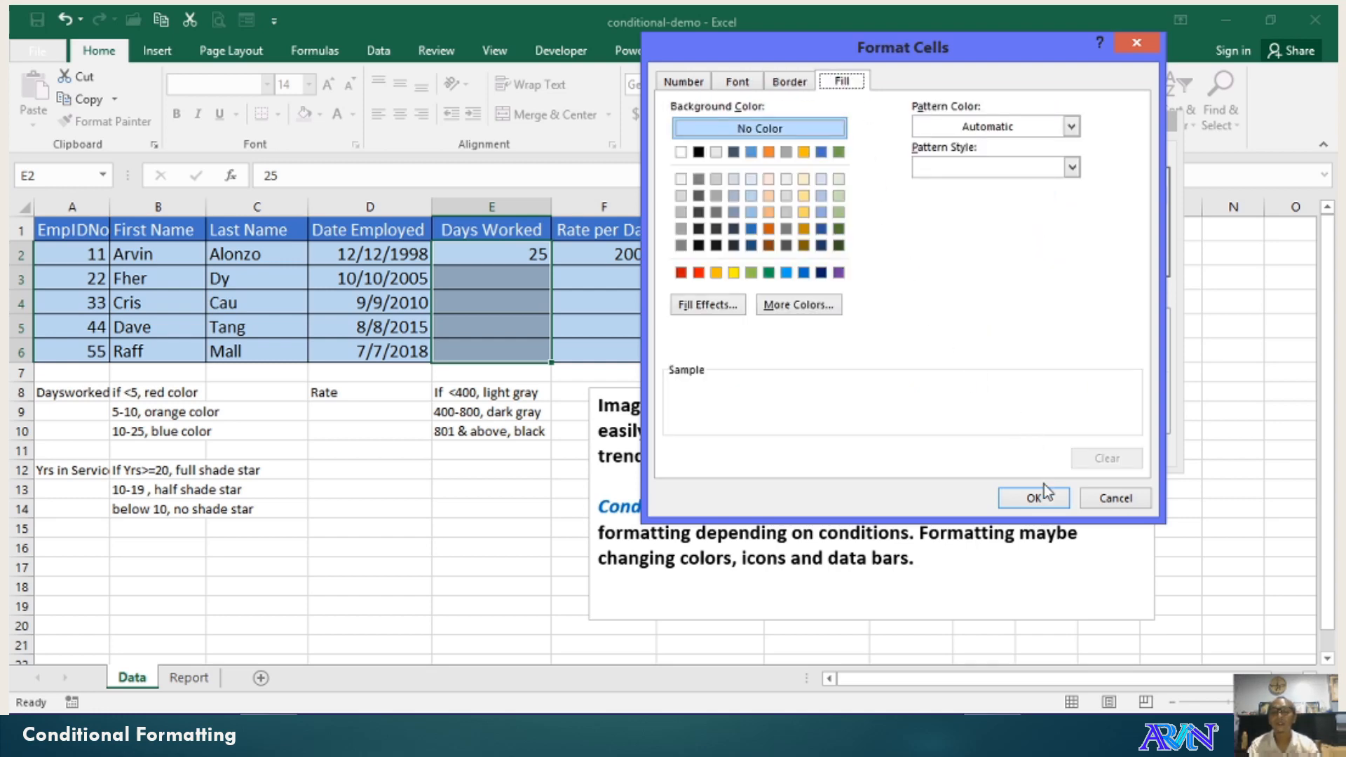
{"action": "left_click", "coordinate": [746, 84]}
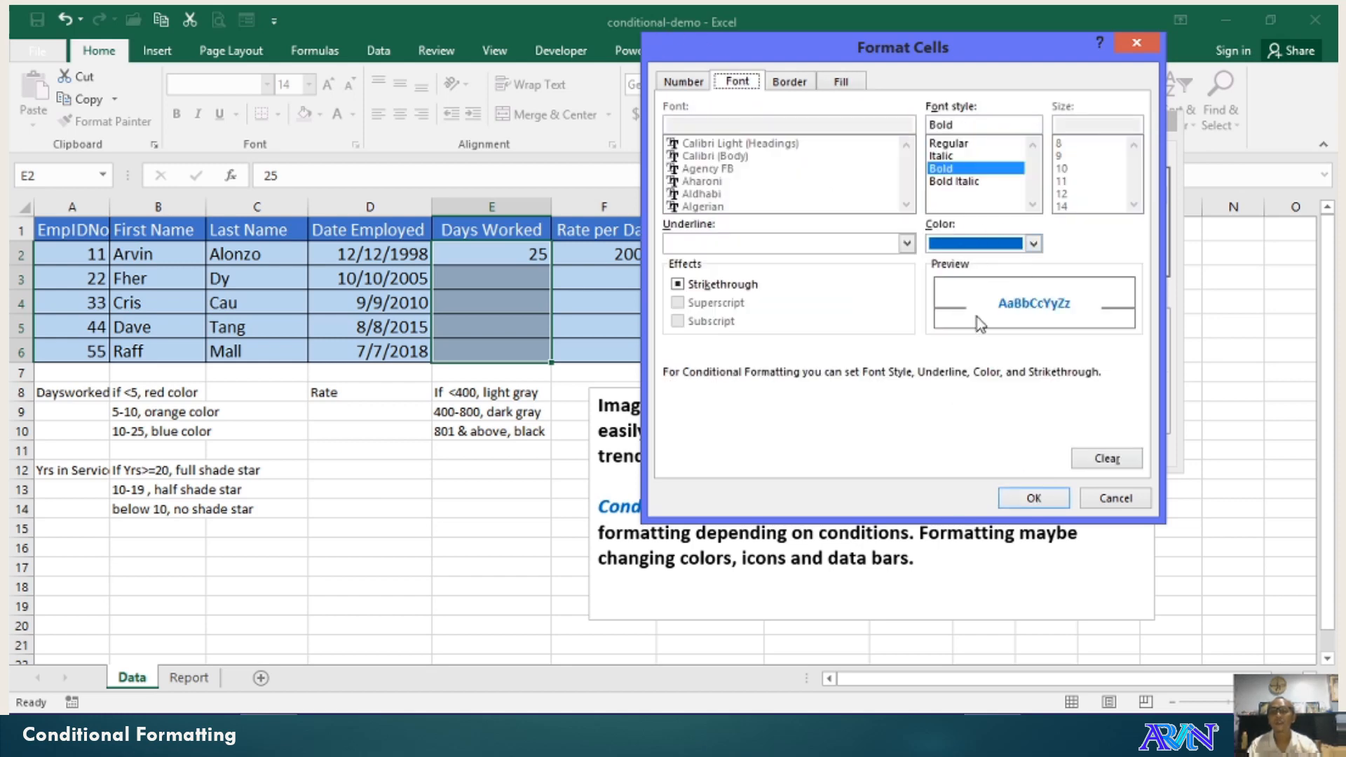
{"action": "left_click", "coordinate": [1034, 499]}
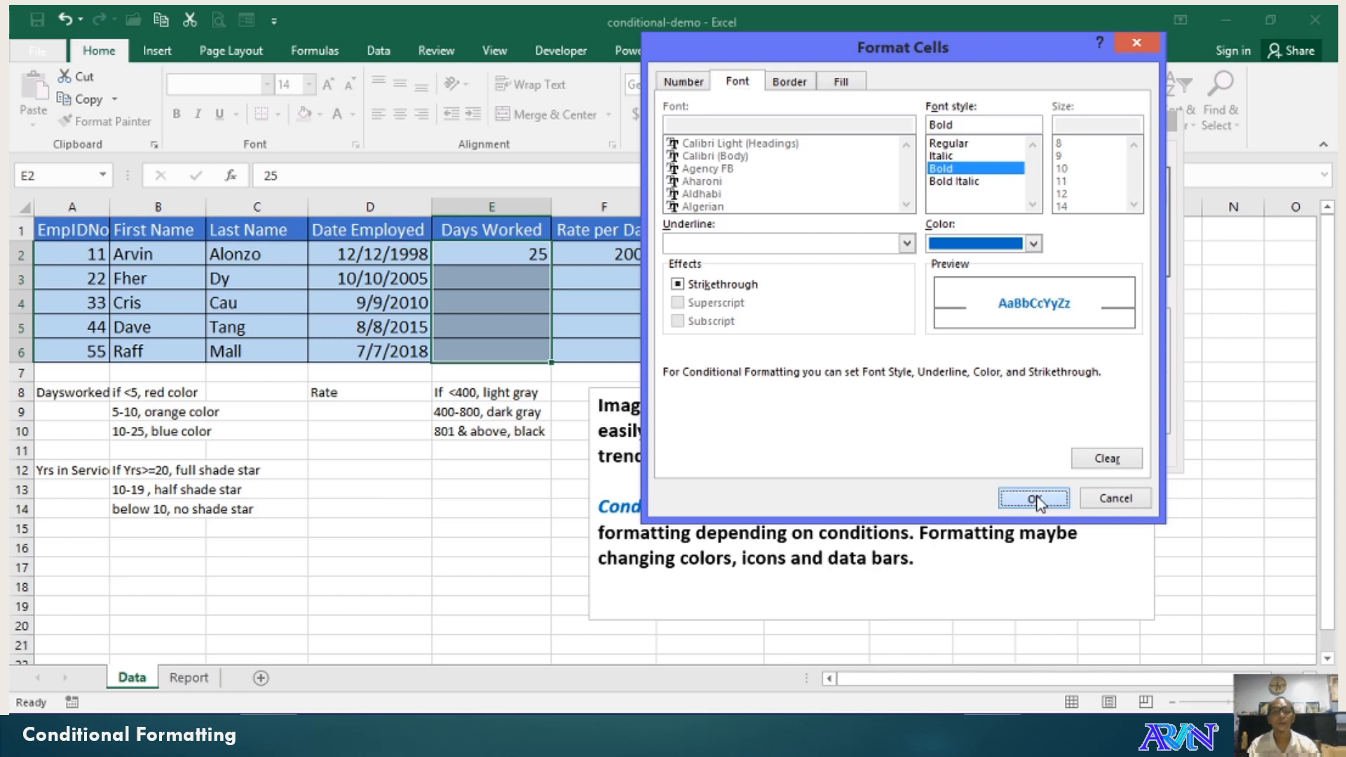
{"action": "left_click", "coordinate": [1043, 445]}
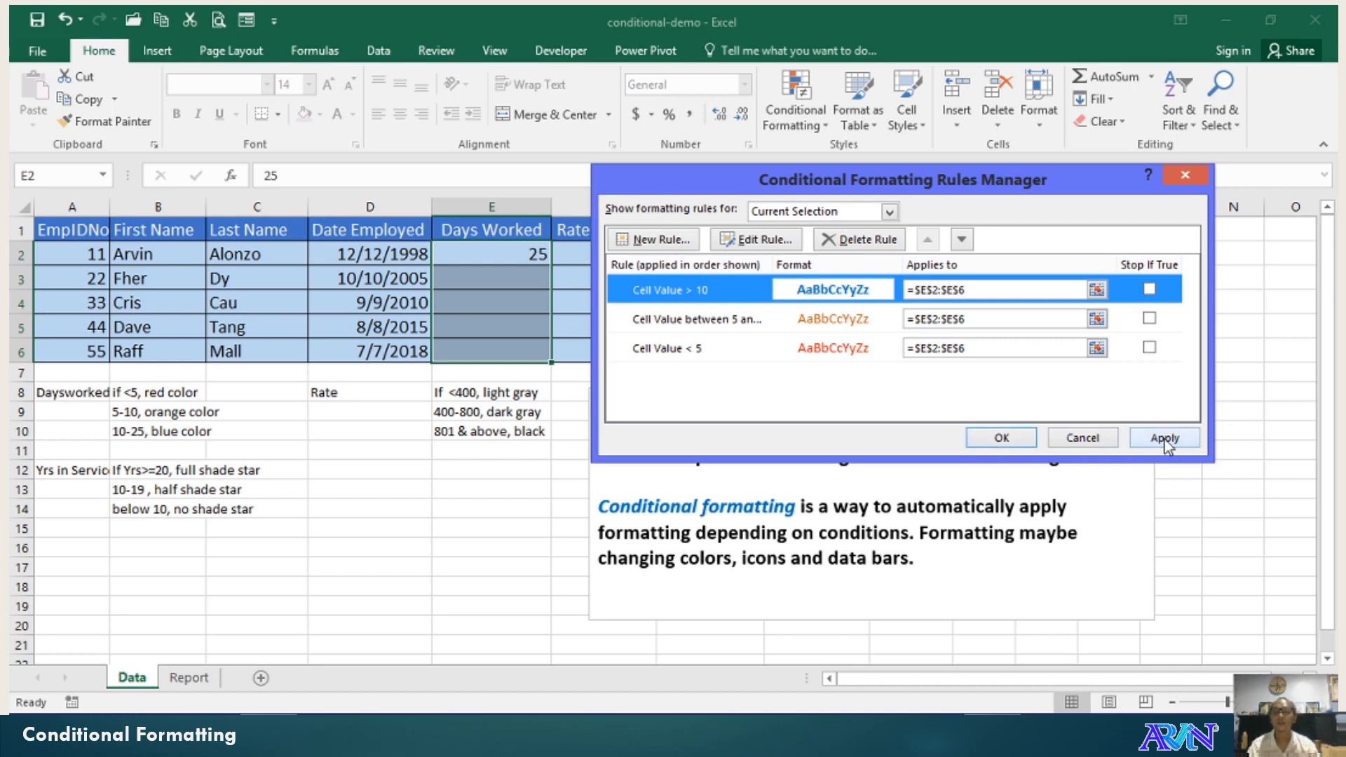
{"action": "left_click", "coordinate": [1001, 440]}
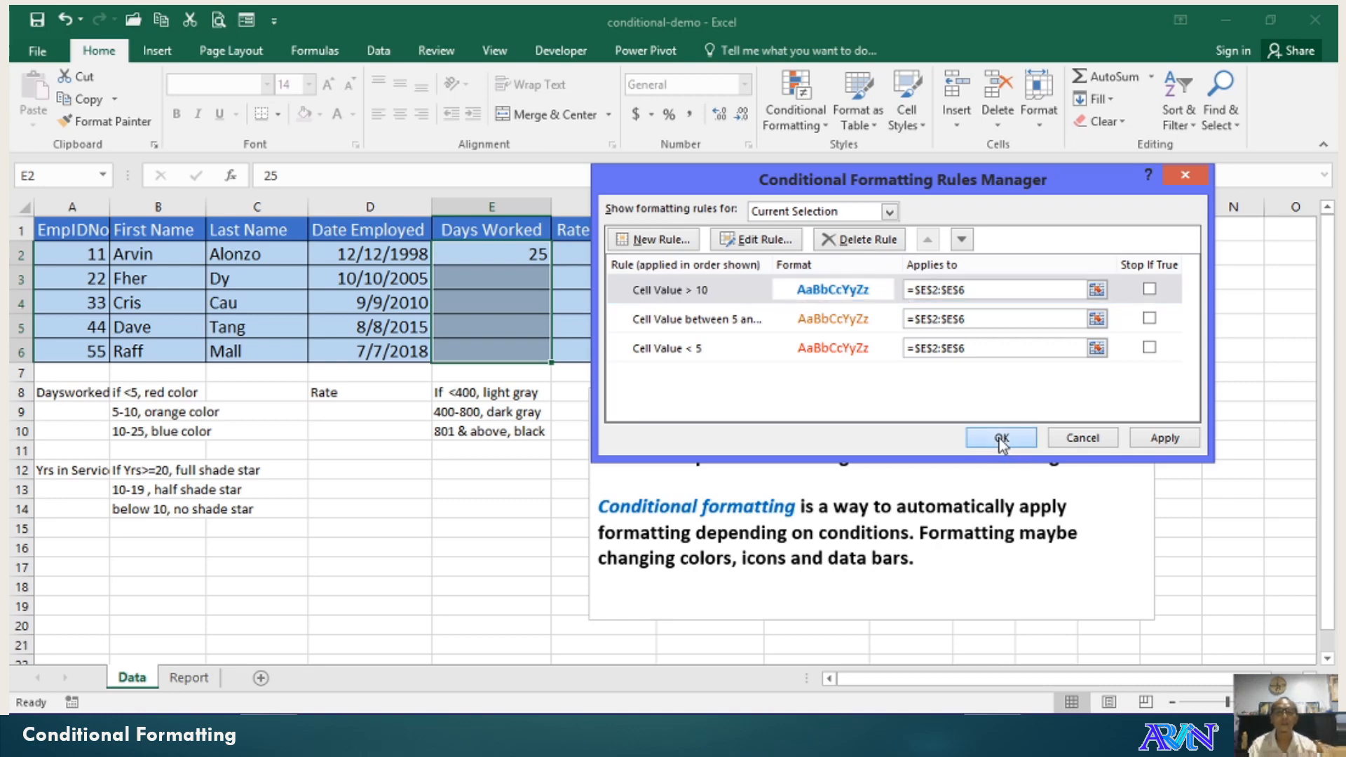
Fill the empty Days Worked cells E3 to E6 with 10, 5, 7 and 11.
{"action": "left_click", "coordinate": [494, 280]}
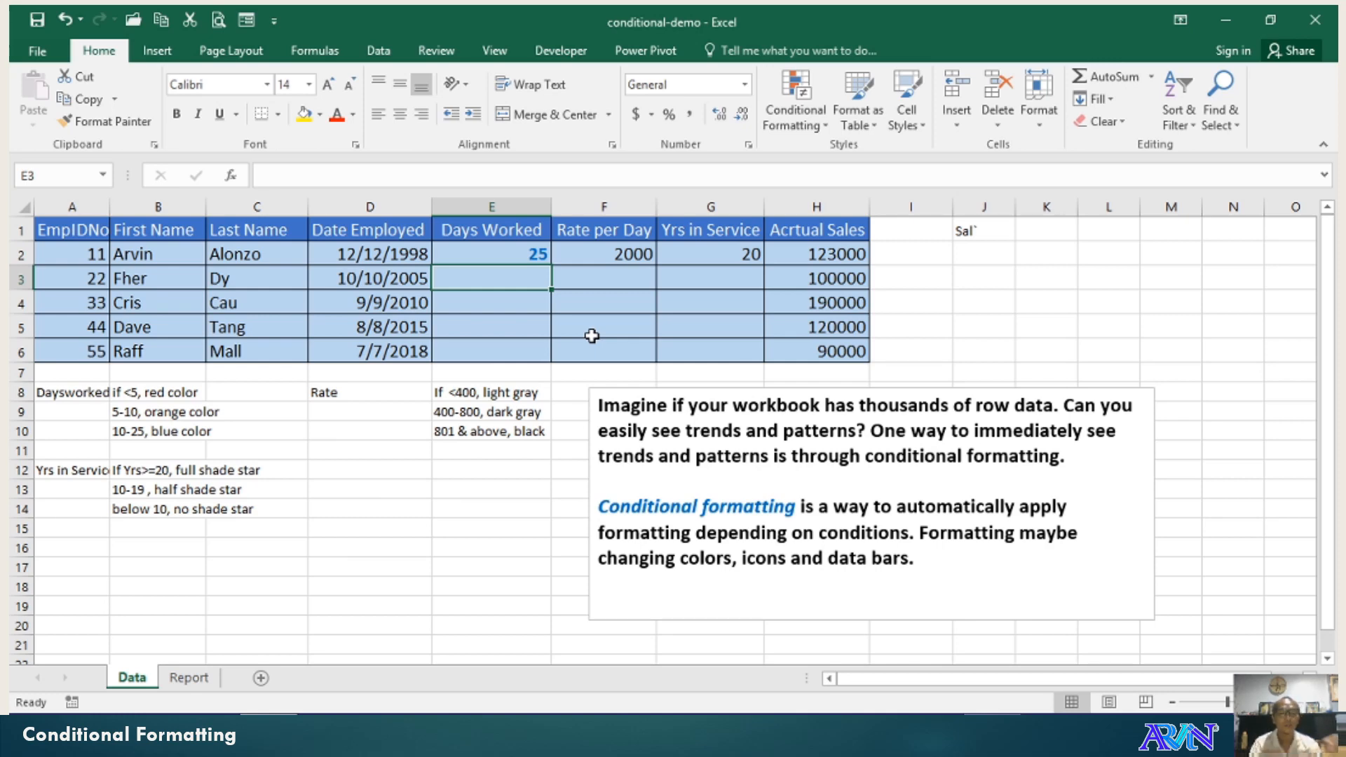
{"action": "type", "text": "1"}
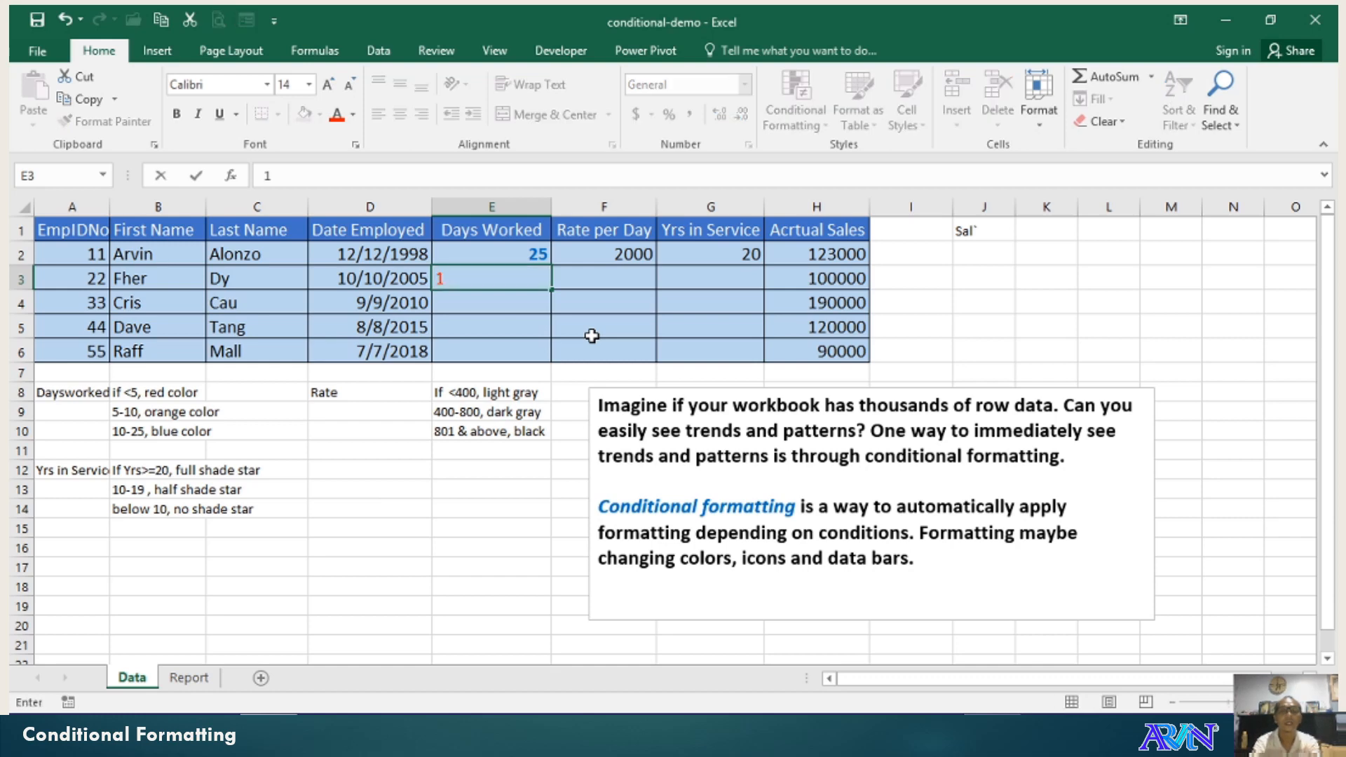
{"action": "type", "text": "0"}
{"action": "key", "text": "Return"}
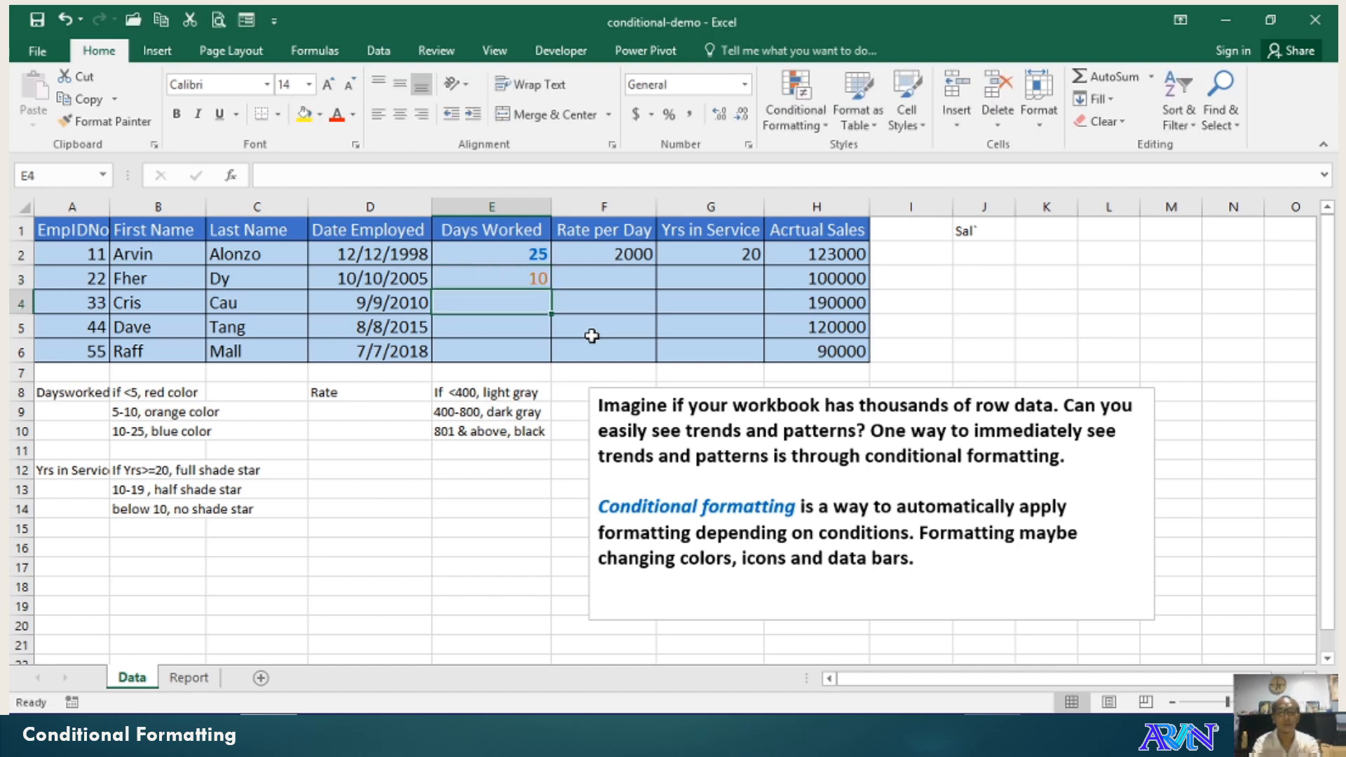
{"action": "type", "text": "5"}
{"action": "key", "text": "Return"}
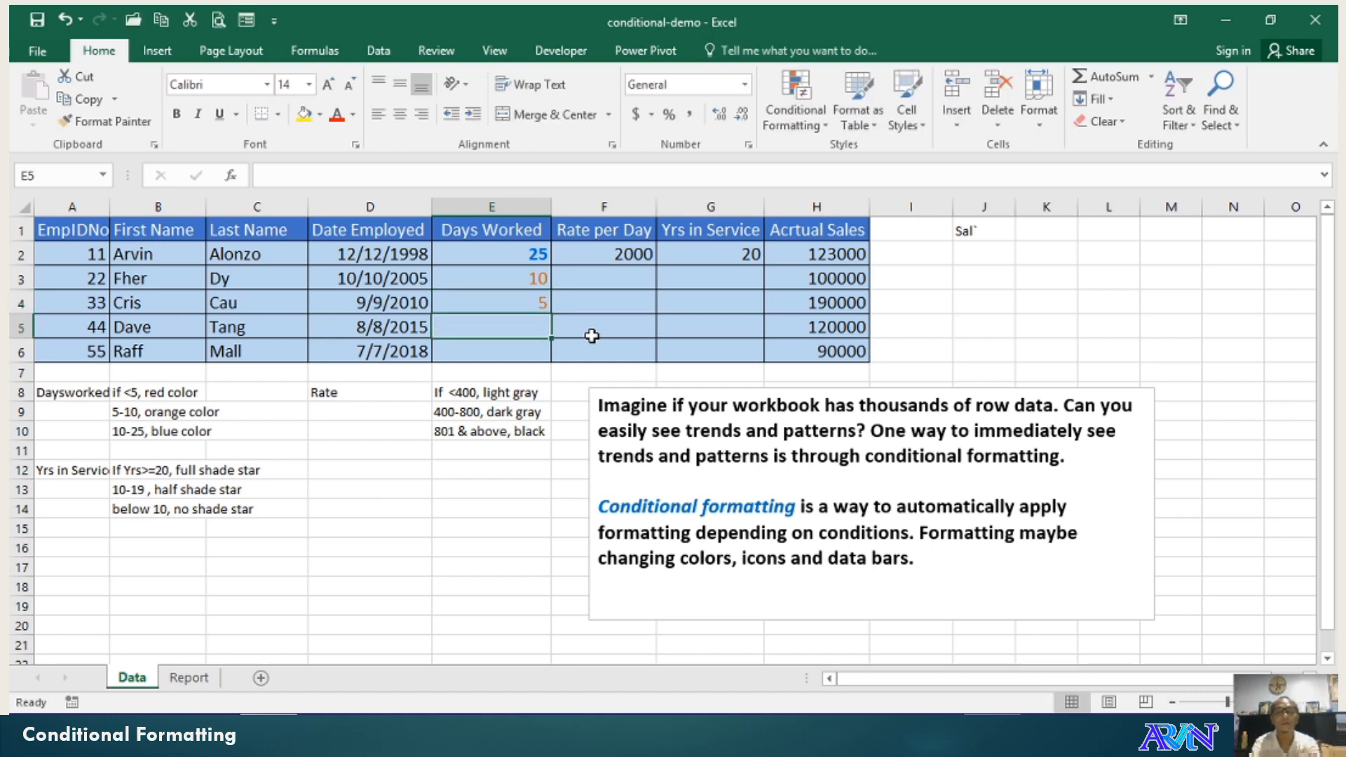
{"action": "type", "text": "7"}
{"action": "key", "text": "Return"}
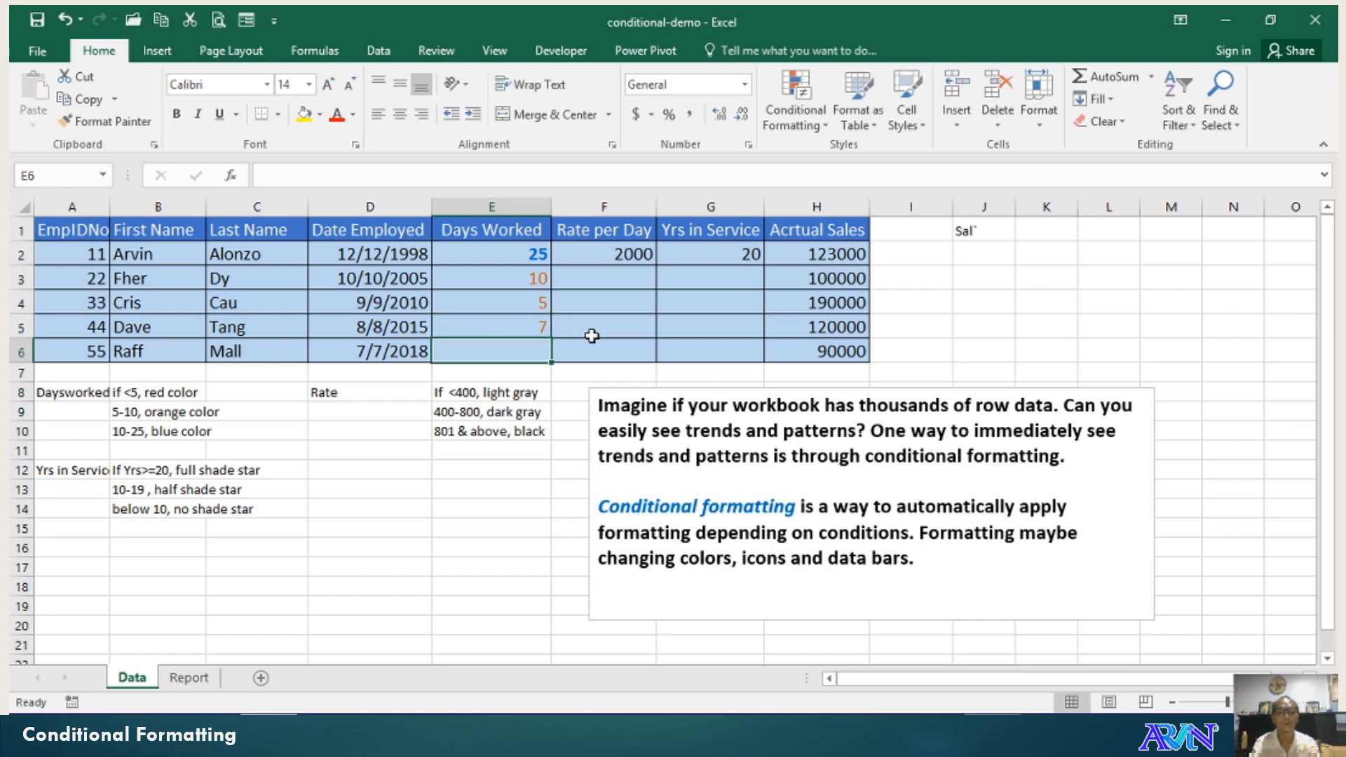
{"action": "type", "text": "11"}
{"action": "key", "text": "Return"}
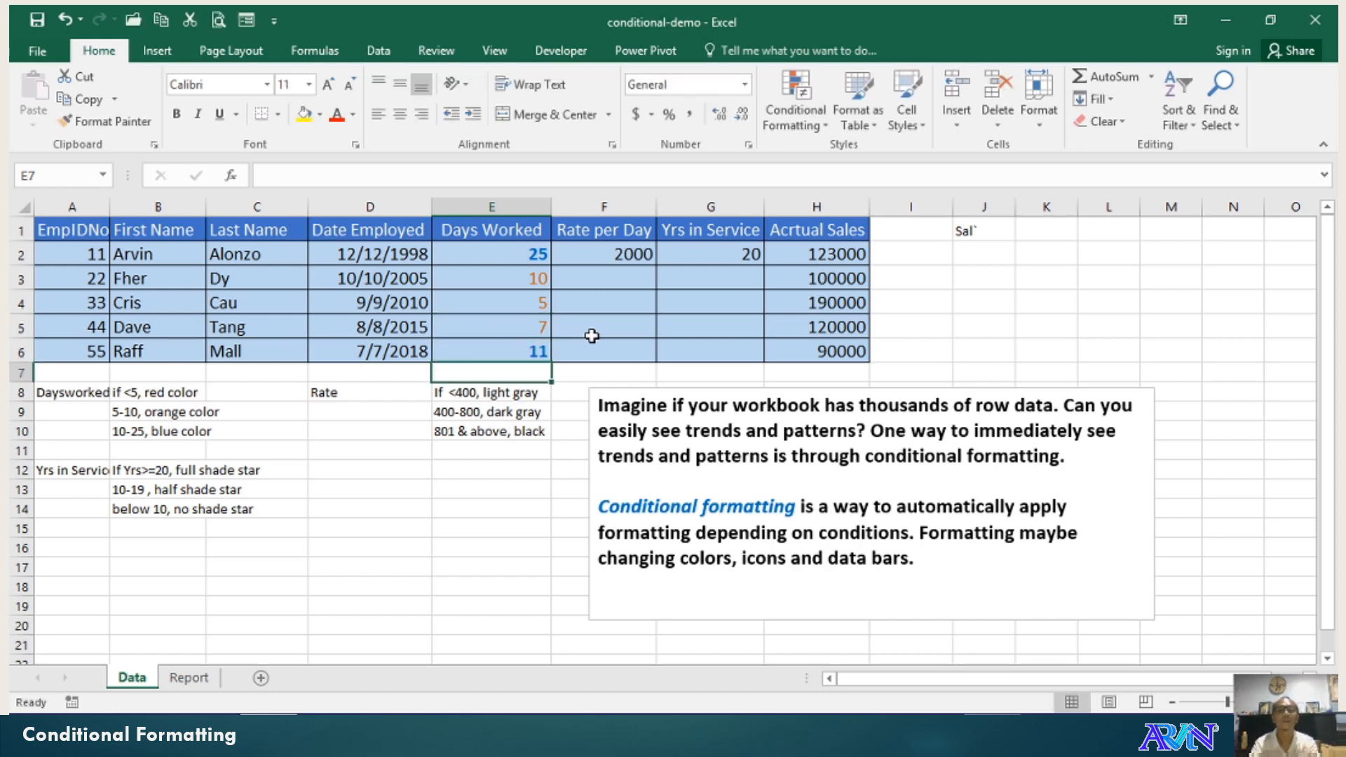
Review the Days Worked and Rate per Day entries and read the Rate color criteria in E8 to E10.
{"action": "key", "text": "Up"}
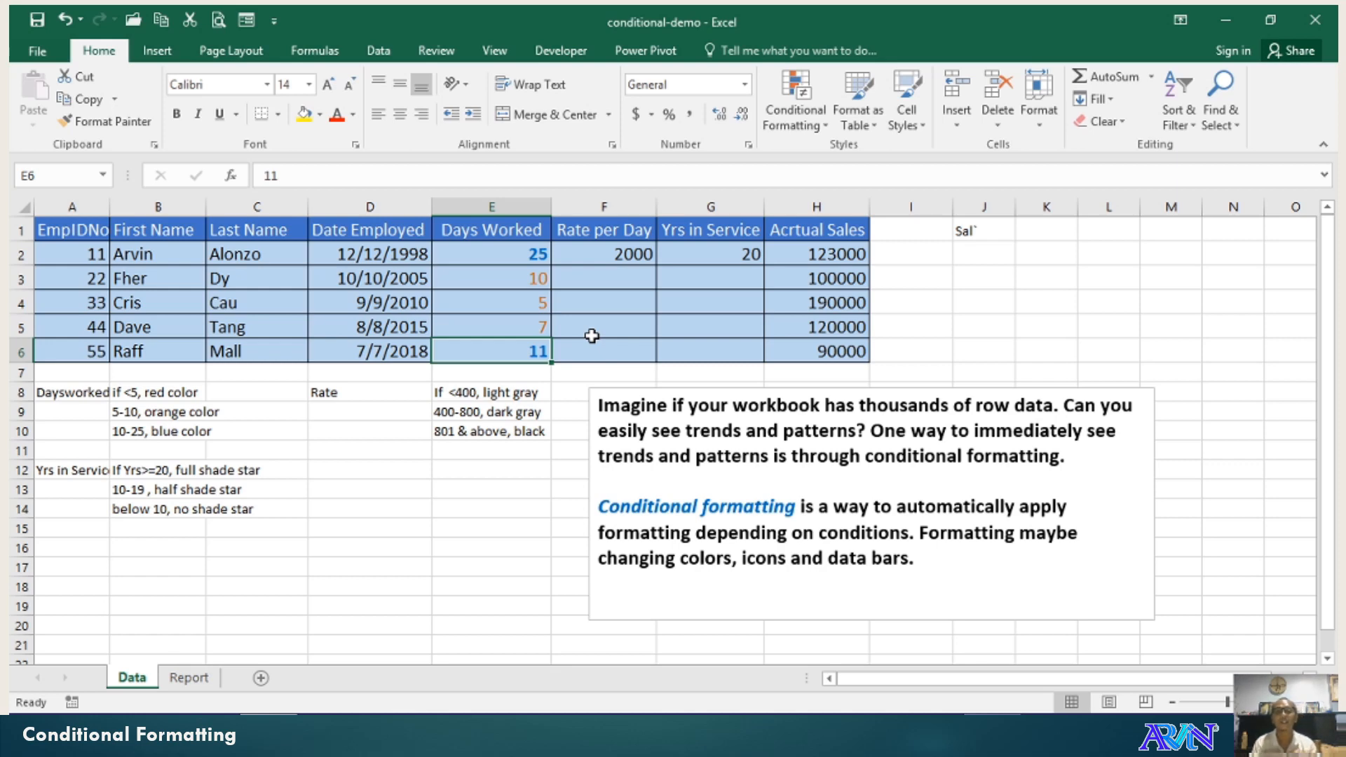
{"action": "key", "text": "Up"}
{"action": "key", "text": "Up"}
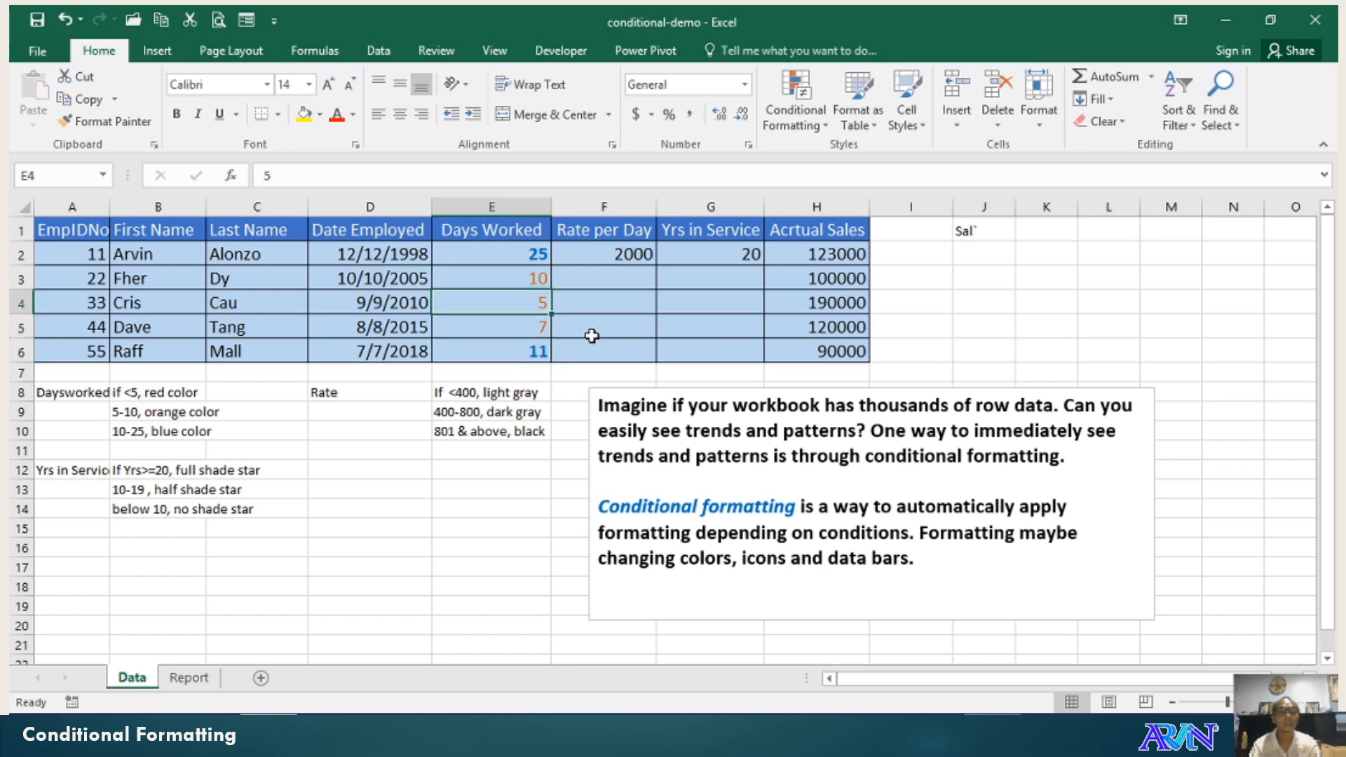
{"action": "key", "text": "Right"}
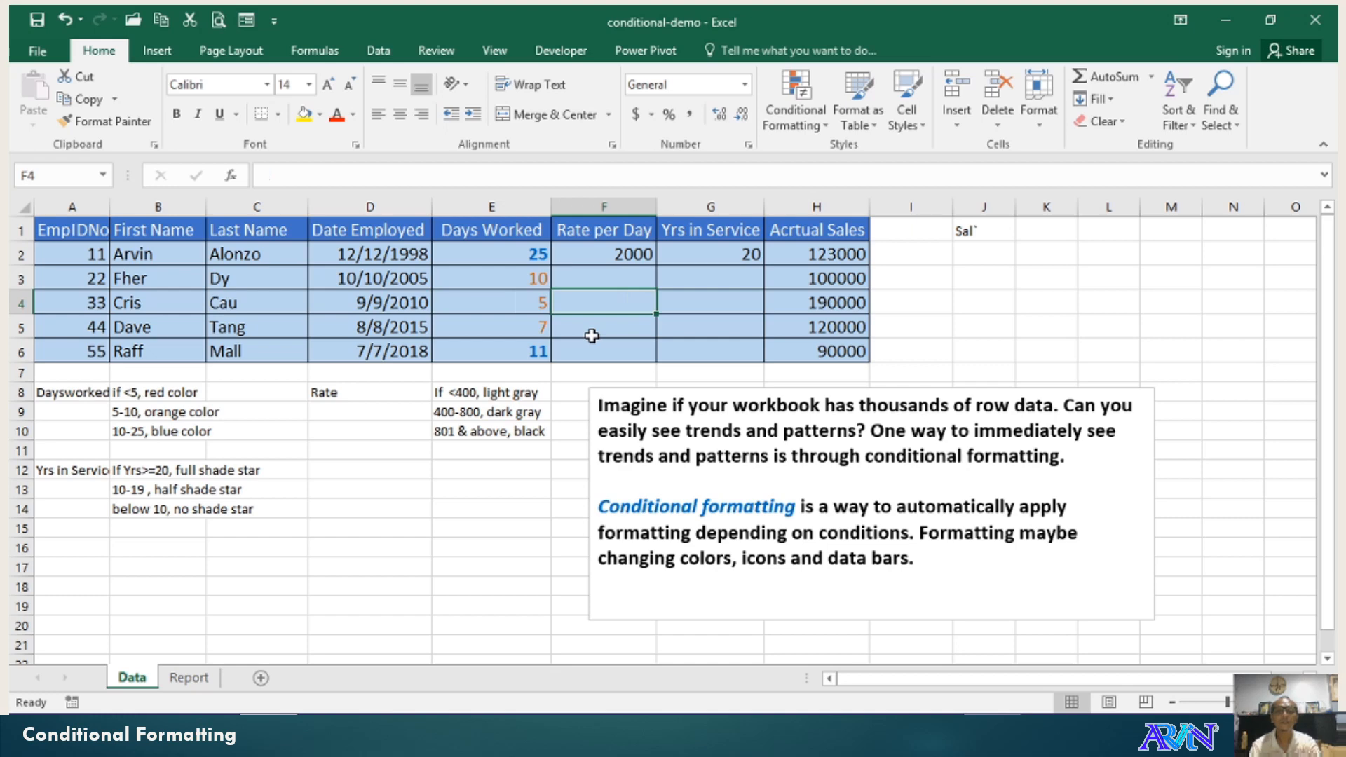
{"action": "key", "text": "Up"}
{"action": "key", "text": "Up"}
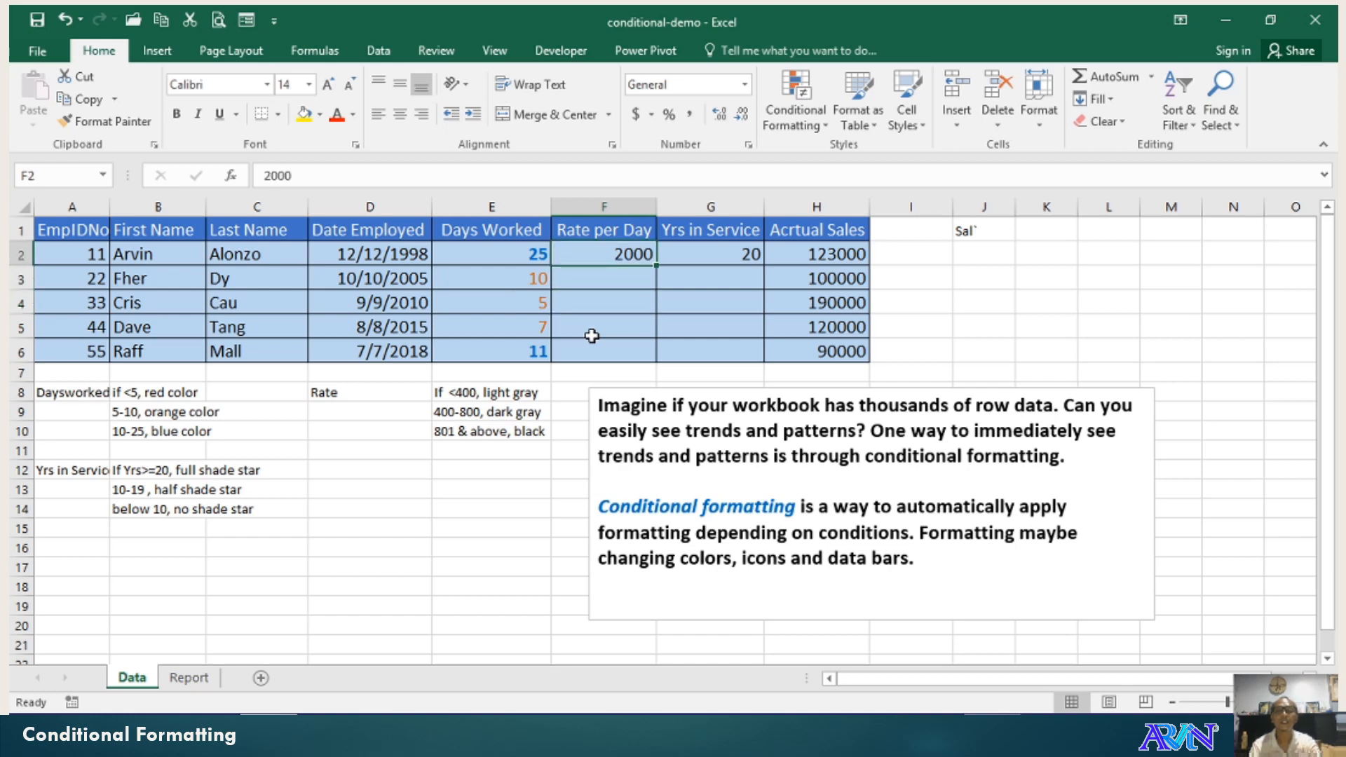
{"action": "key", "text": "Down"}
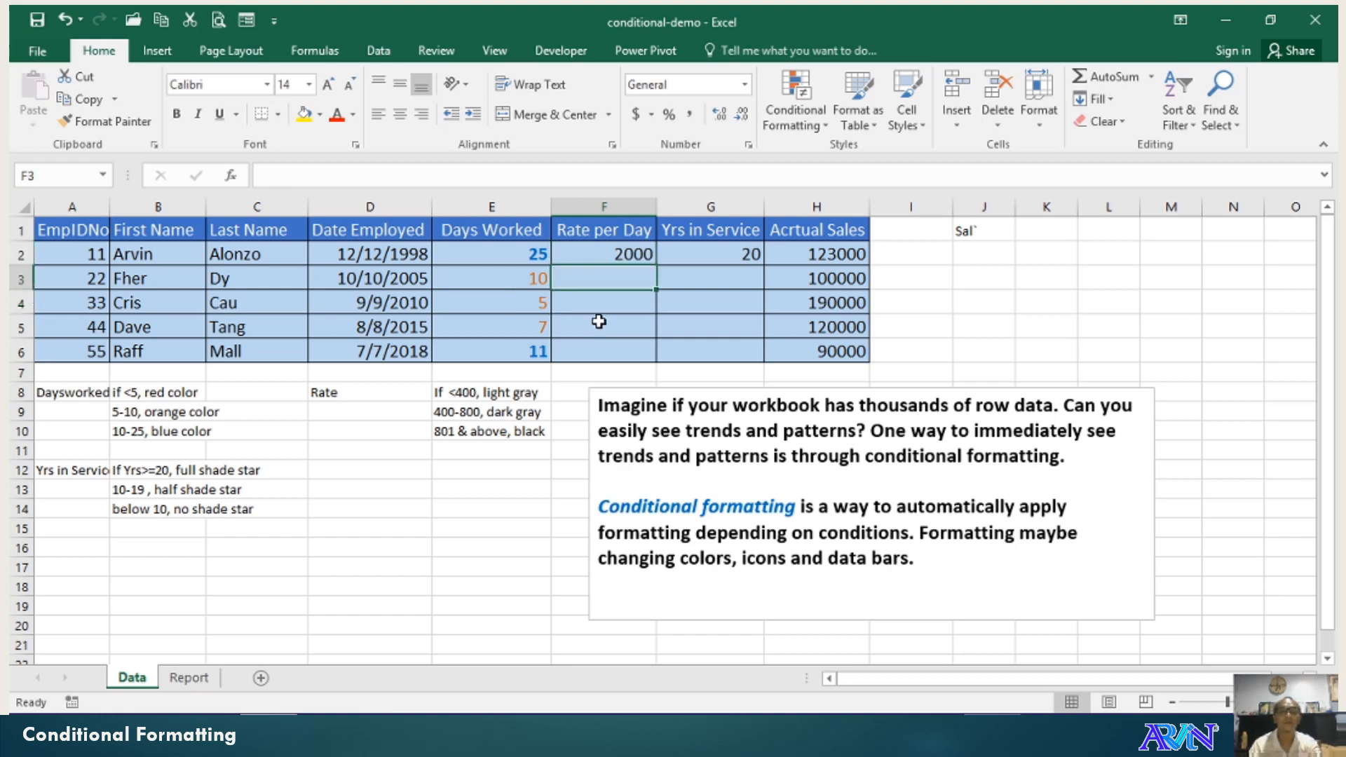
{"action": "left_click", "coordinate": [501, 398]}
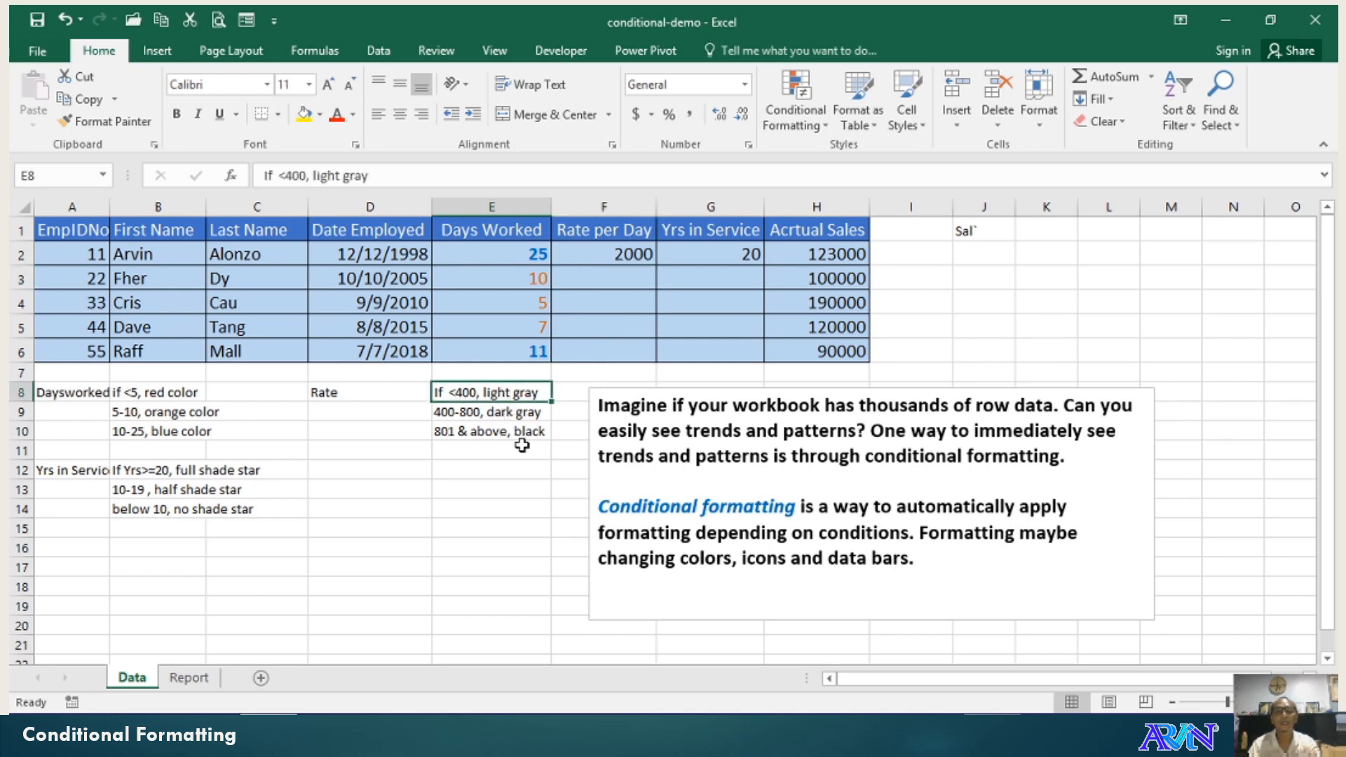
{"action": "key", "text": "Down"}
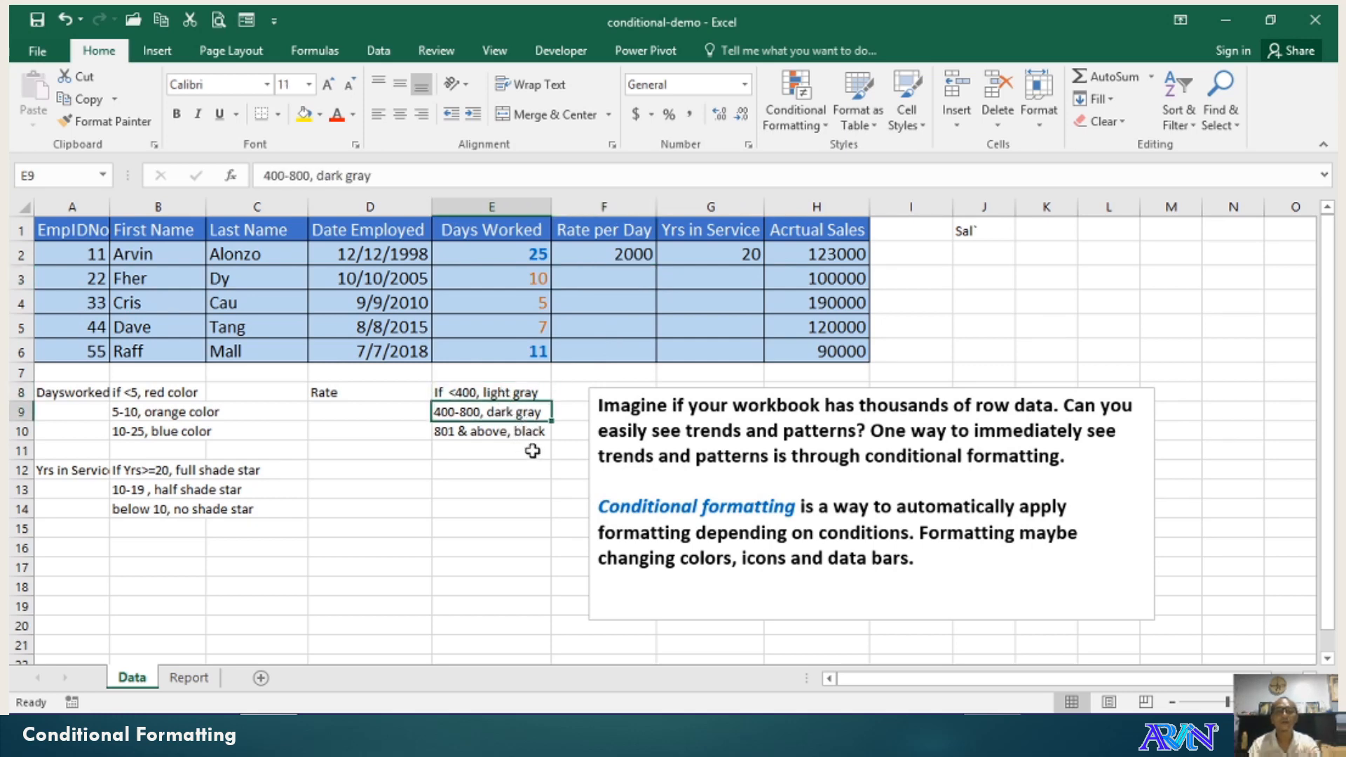
{"action": "key", "text": "Down"}
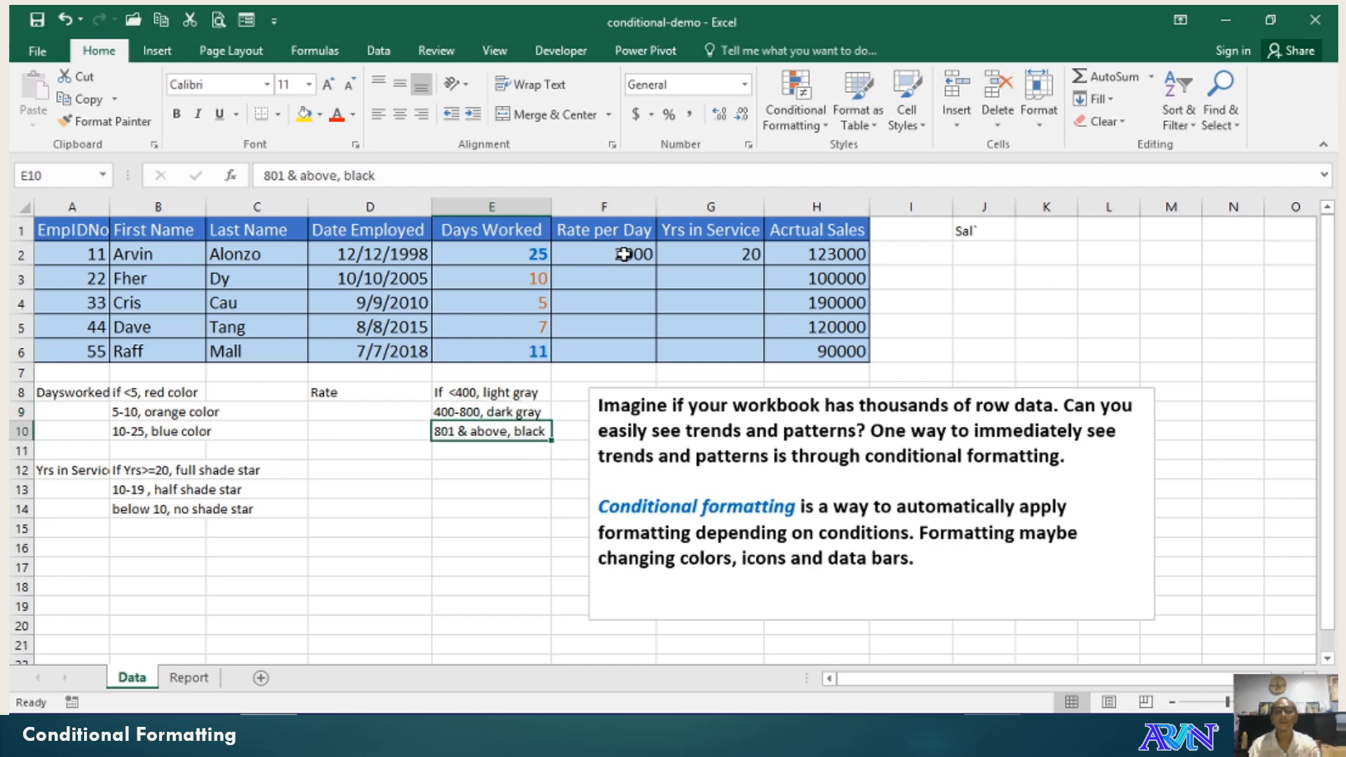
Start a "Format only cells that contain" rule for Rate per Day cells F2 to F6, with cell value less than 400.
{"action": "left_click_drag", "start_coordinate": [633, 255], "coordinate": [642, 354]}
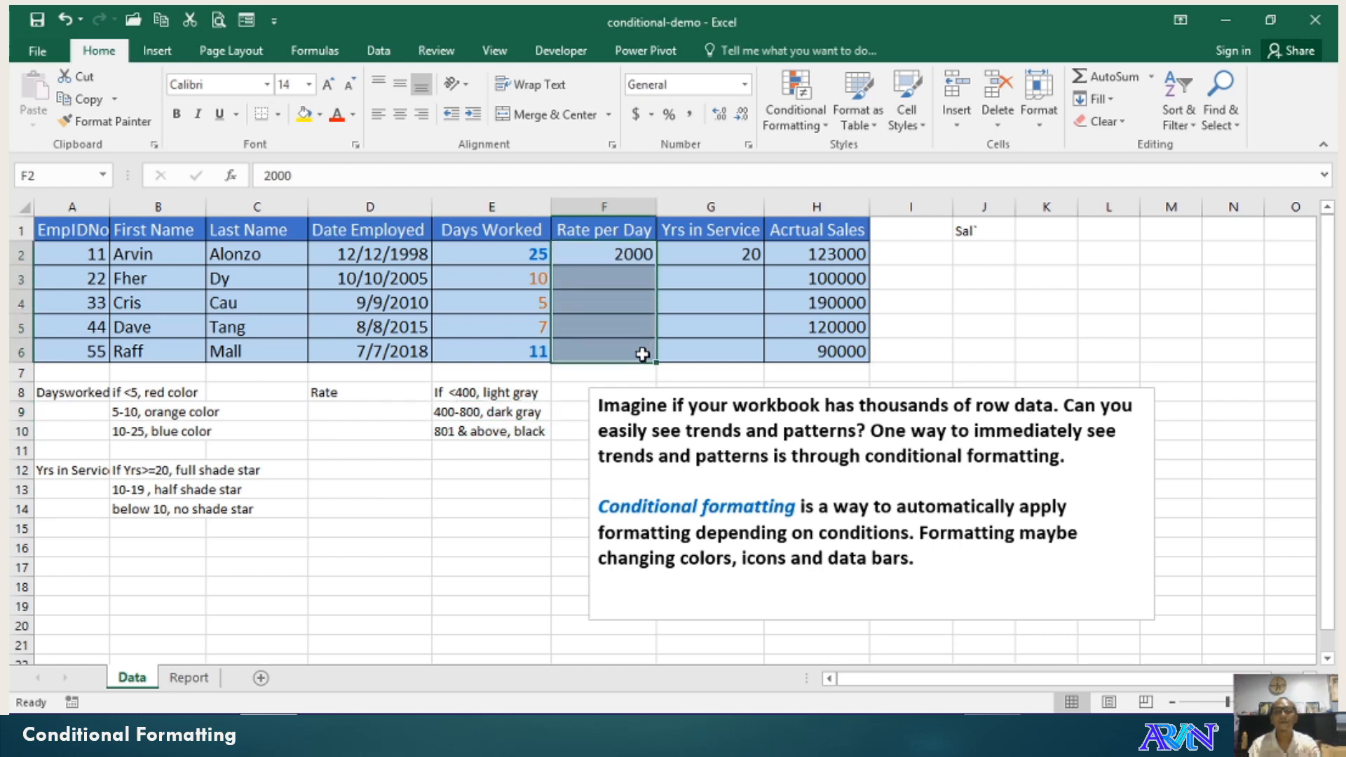
{"action": "left_click", "coordinate": [797, 114]}
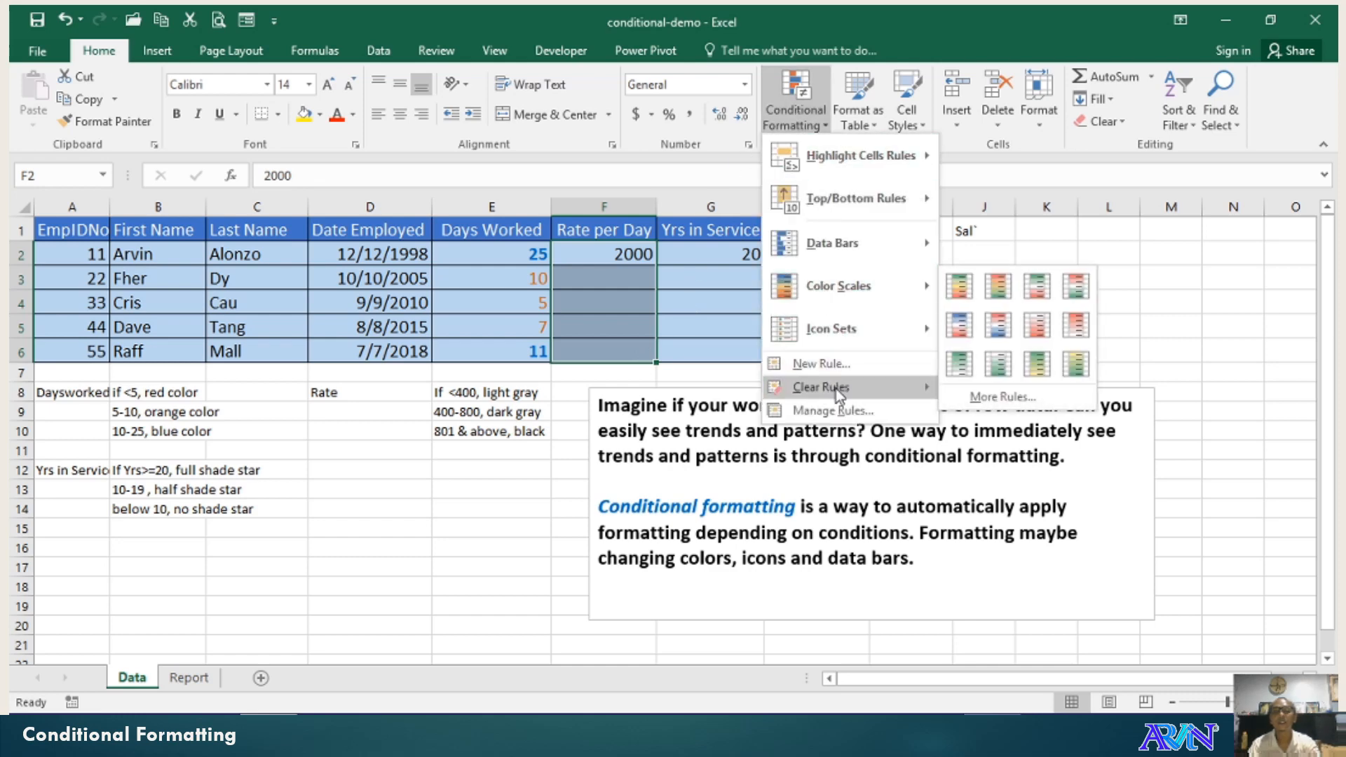
{"action": "left_click", "coordinate": [838, 410]}
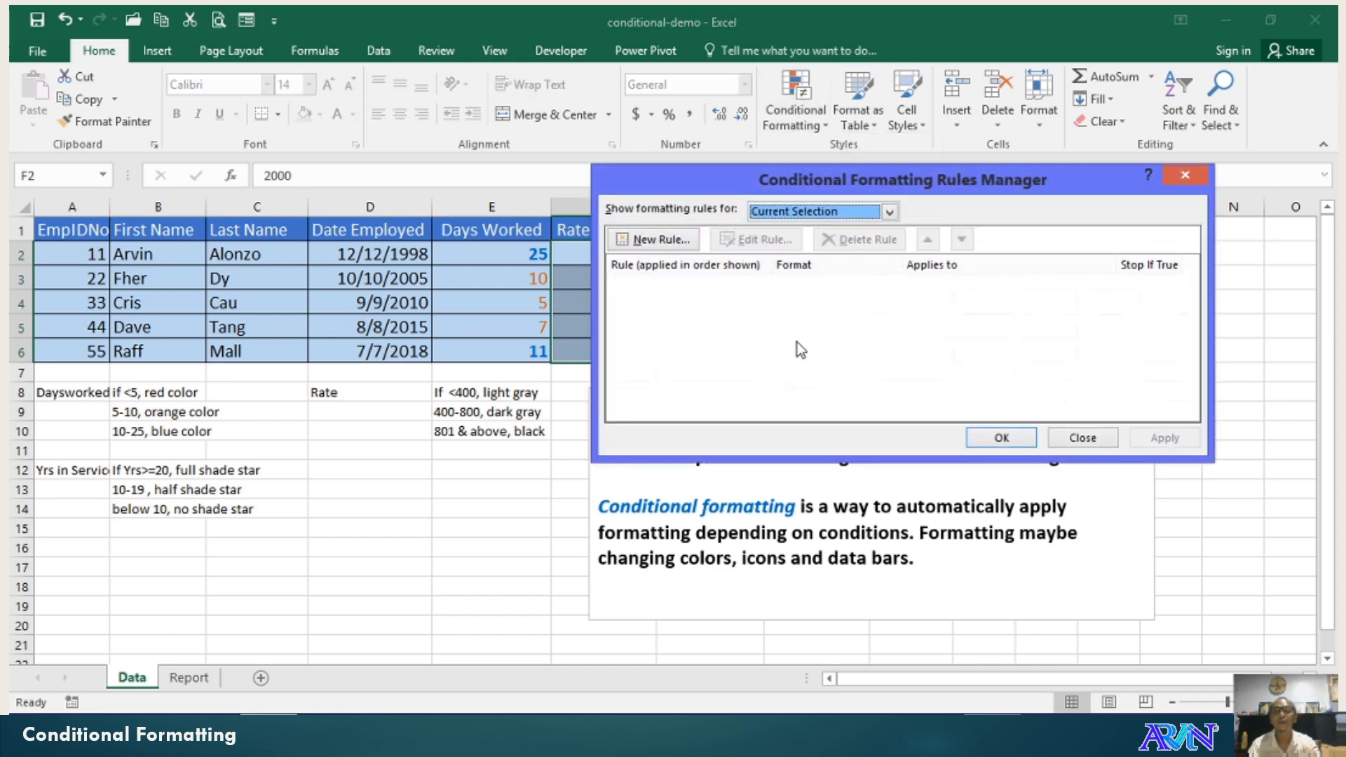
{"action": "left_click", "coordinate": [673, 238]}
{"action": "left_click", "coordinate": [786, 198]}
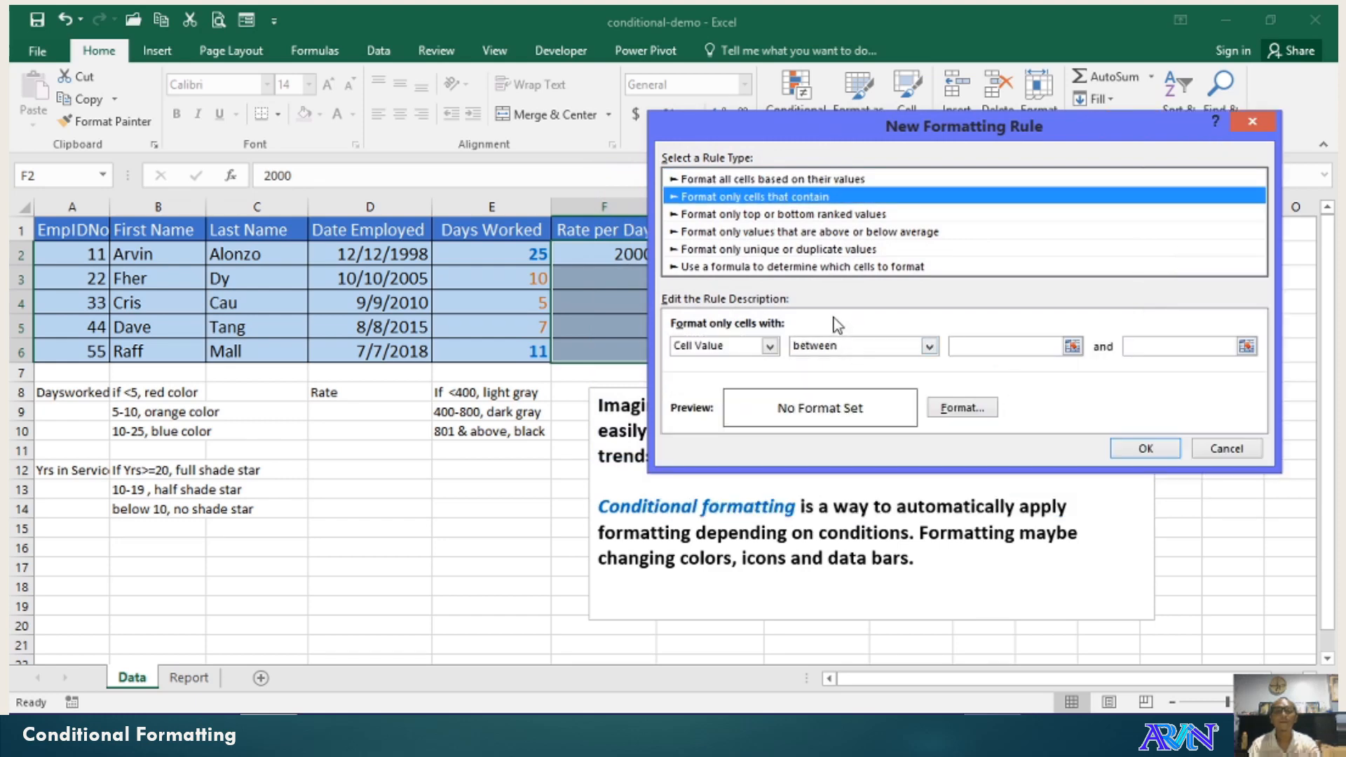
{"action": "left_click", "coordinate": [834, 347]}
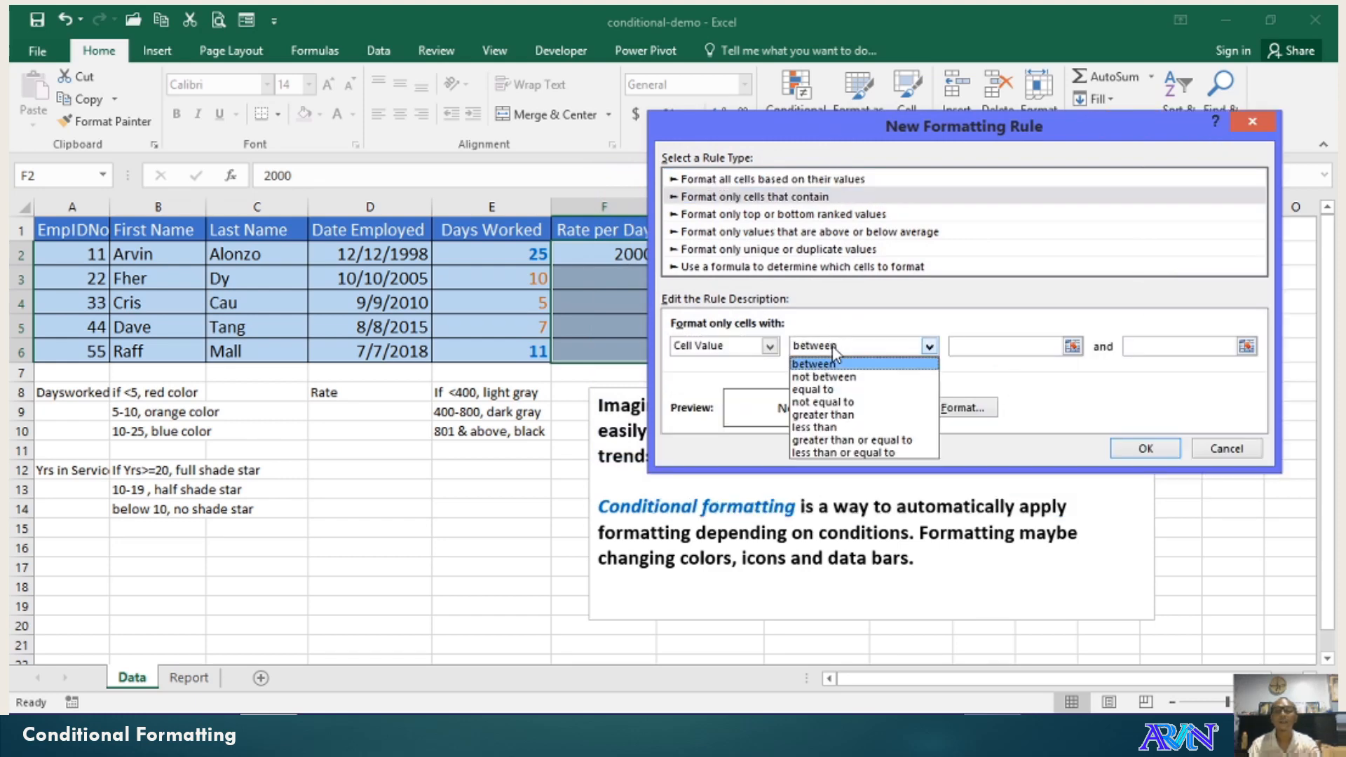
{"action": "left_click", "coordinate": [838, 429]}
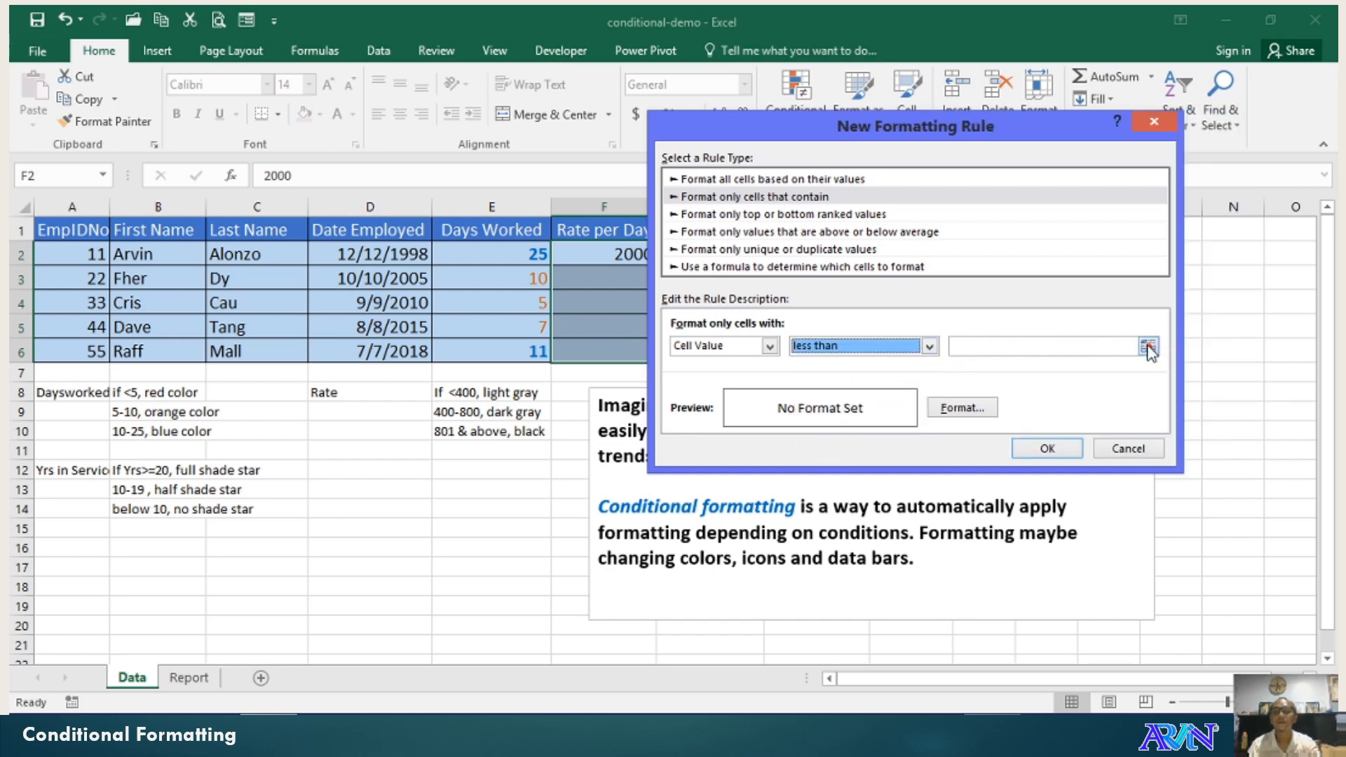
{"action": "left_click", "coordinate": [1018, 346]}
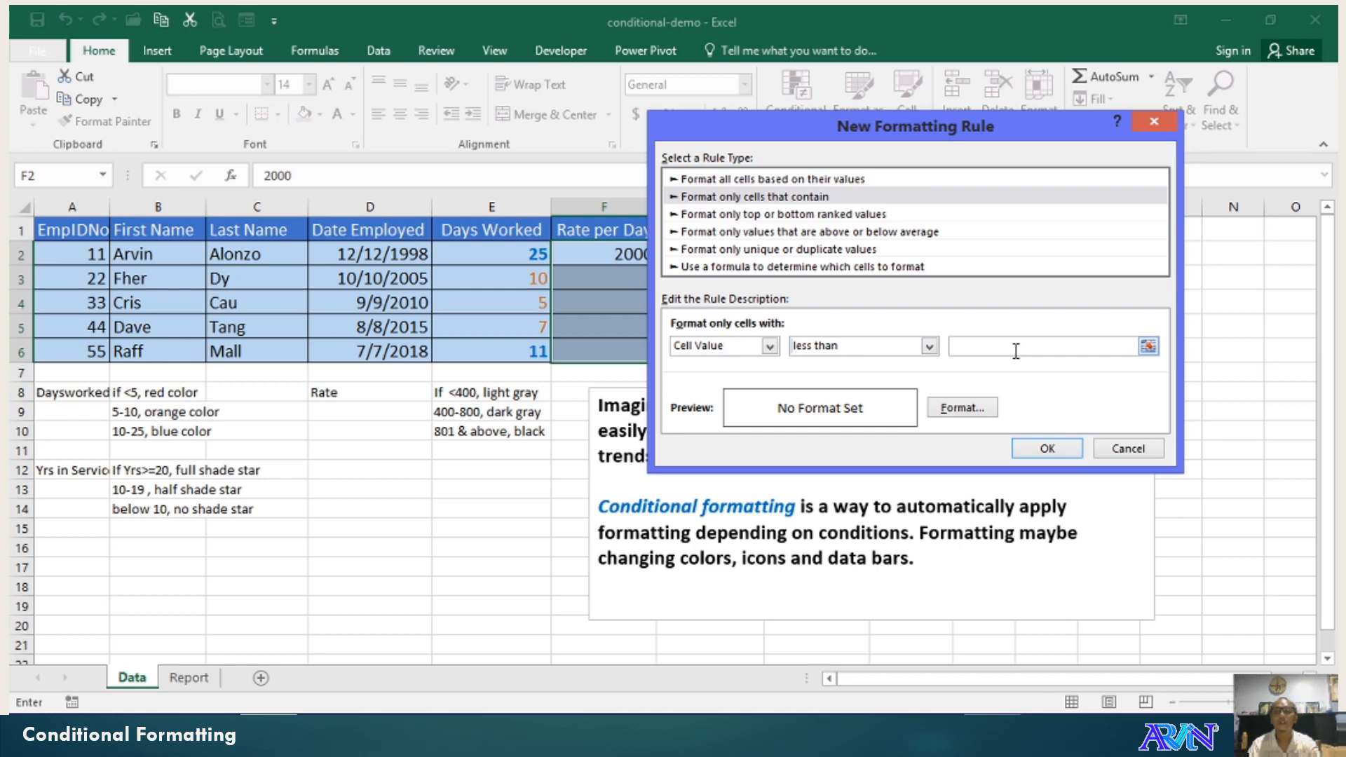
{"action": "type", "text": "400"}
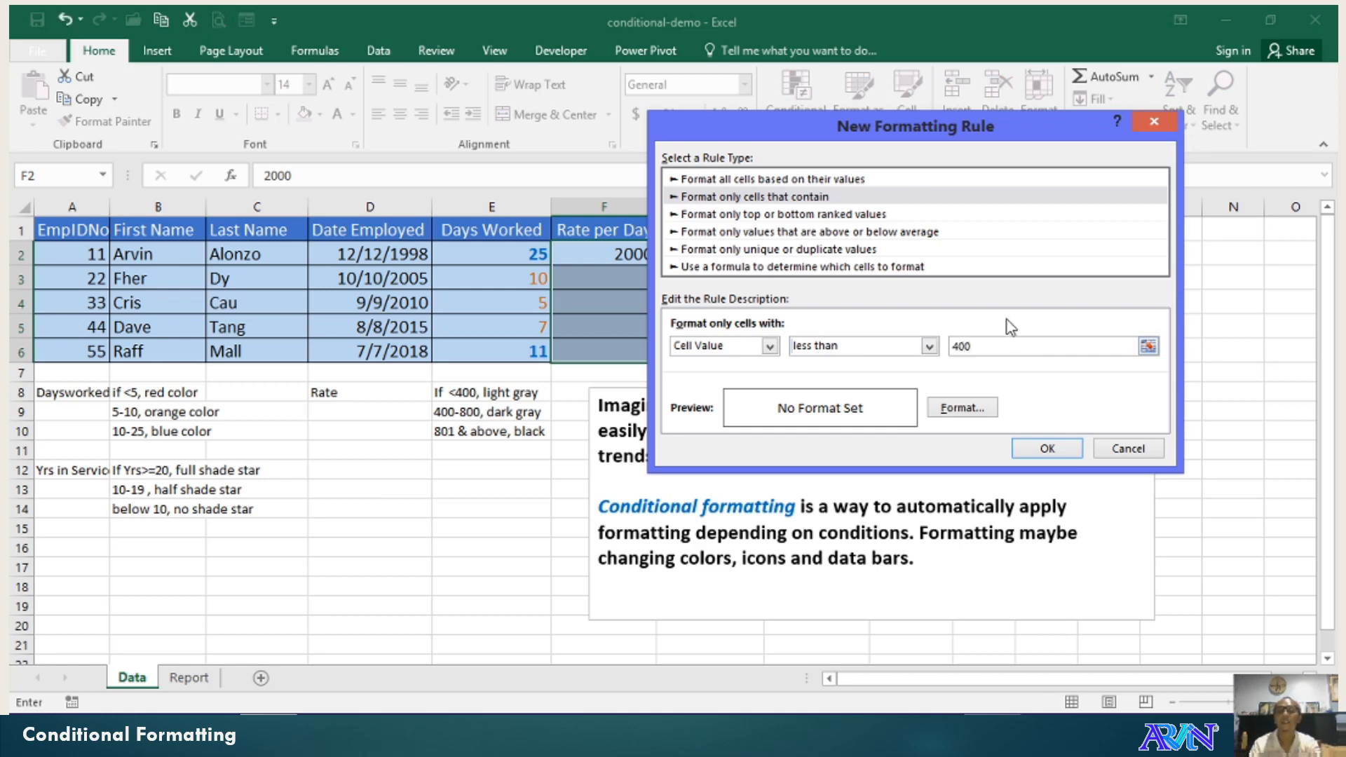
Give the less-than-400 rule a bold light gray font and add it to the Rate per Day rules.
{"action": "left_click", "coordinate": [961, 409]}
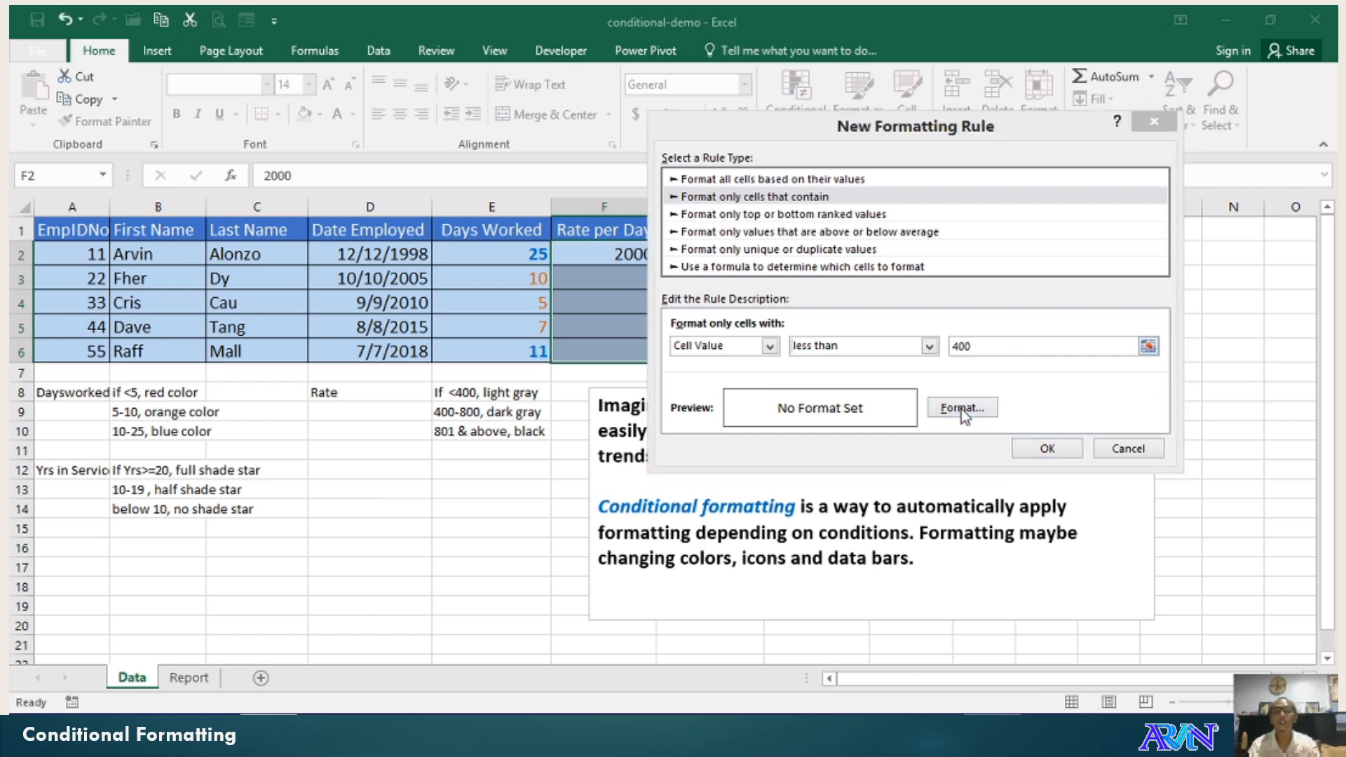
{"action": "left_click", "coordinate": [979, 245]}
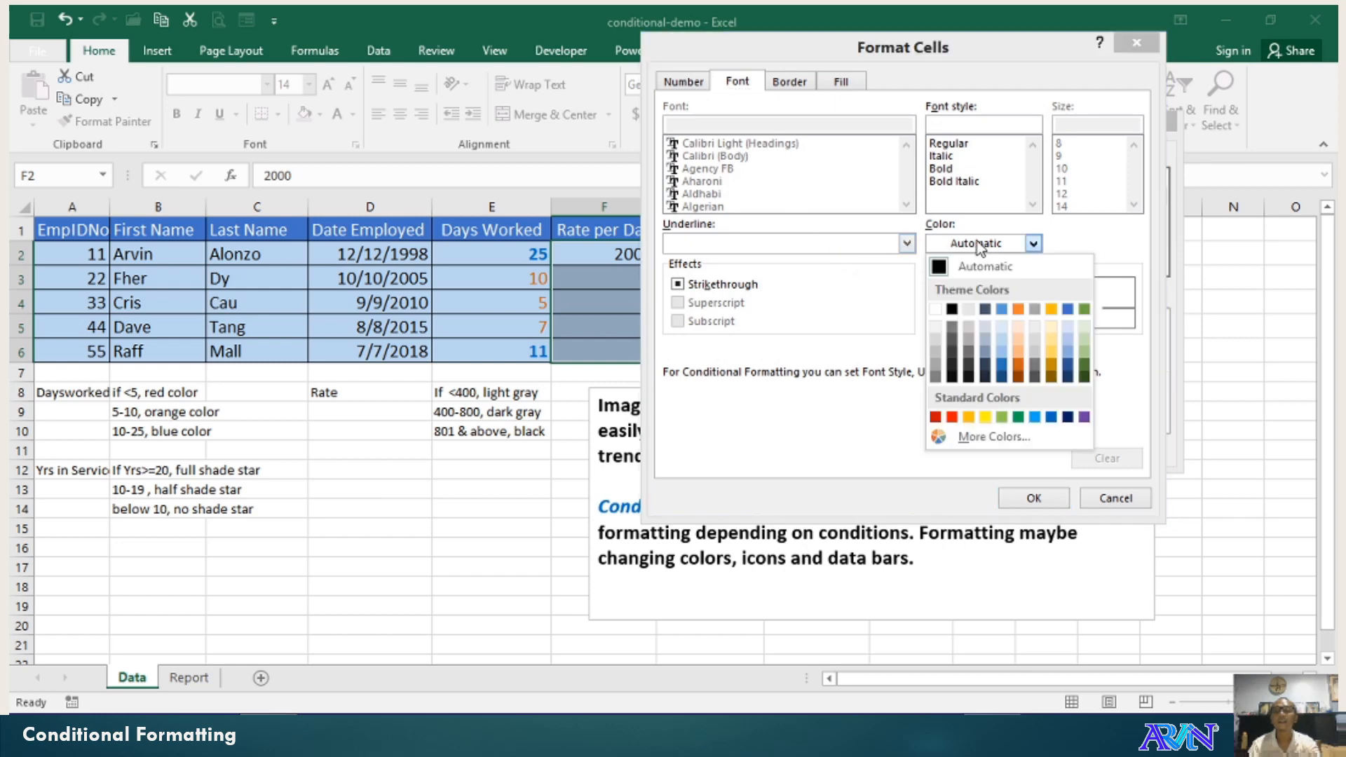
{"action": "left_click", "coordinate": [935, 351]}
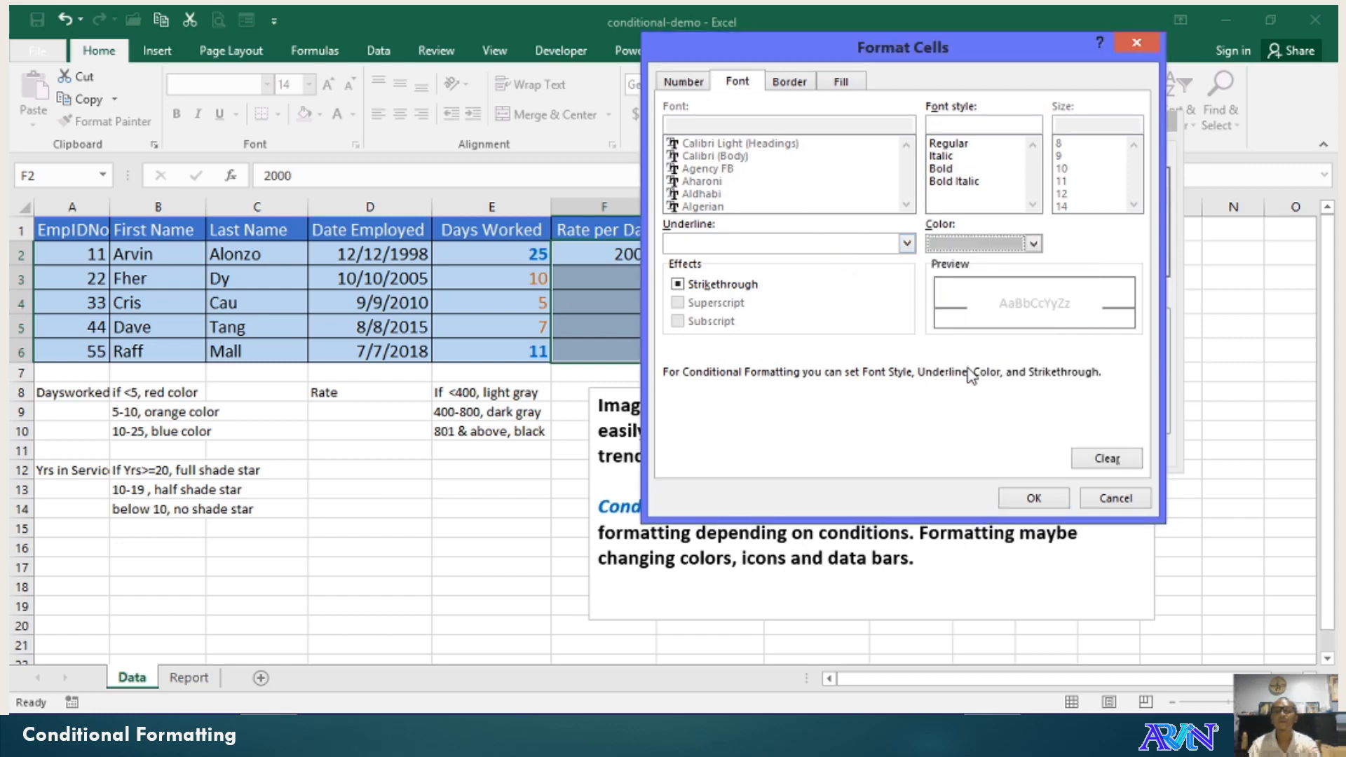
{"action": "left_click", "coordinate": [1033, 244]}
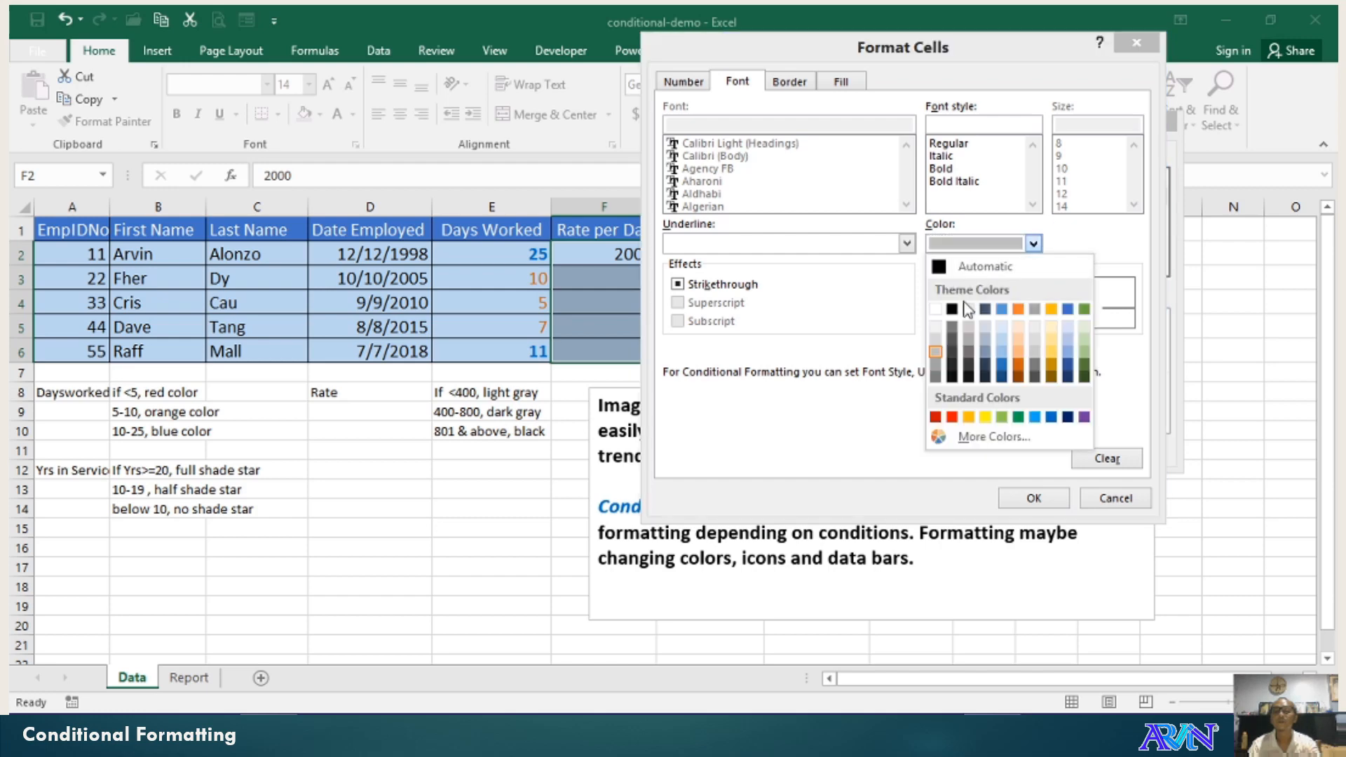
{"action": "left_click", "coordinate": [1034, 244]}
{"action": "left_click", "coordinate": [967, 168]}
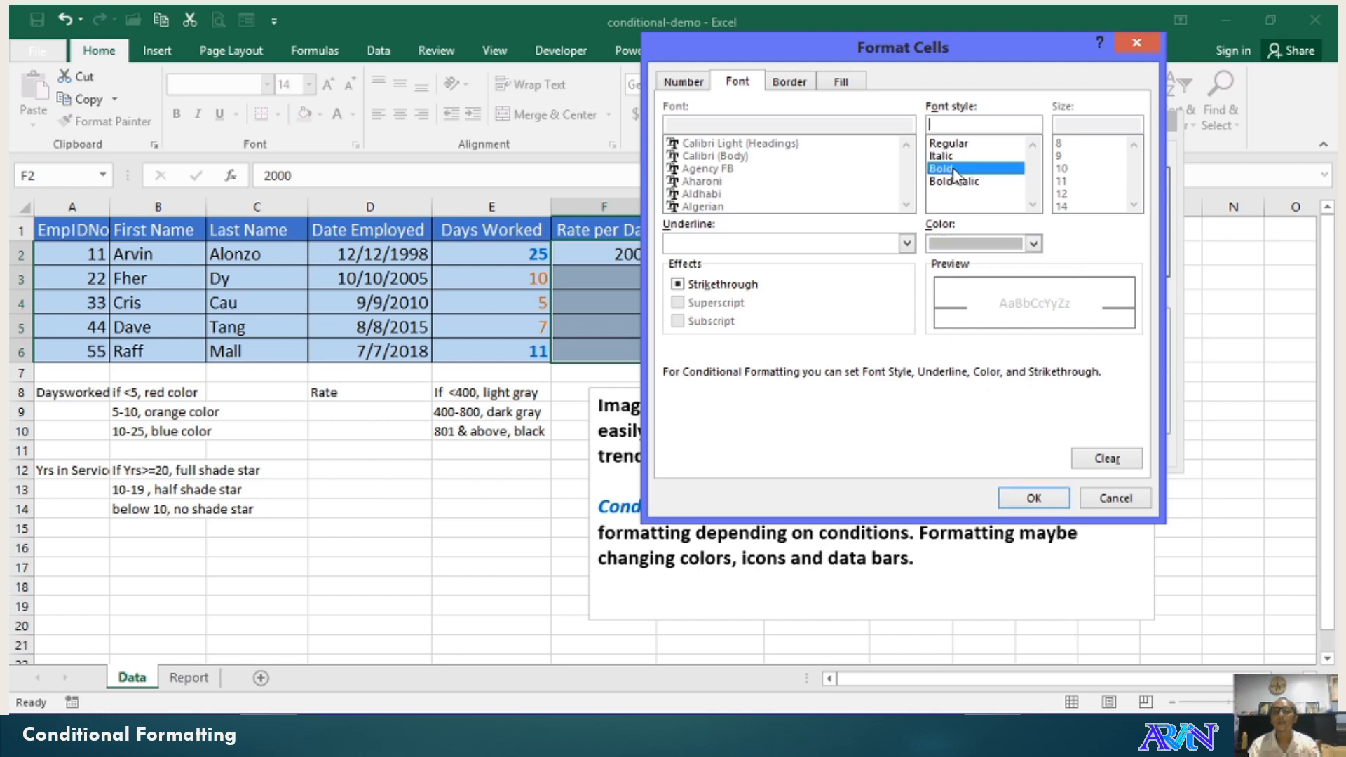
{"action": "left_click", "coordinate": [1034, 498]}
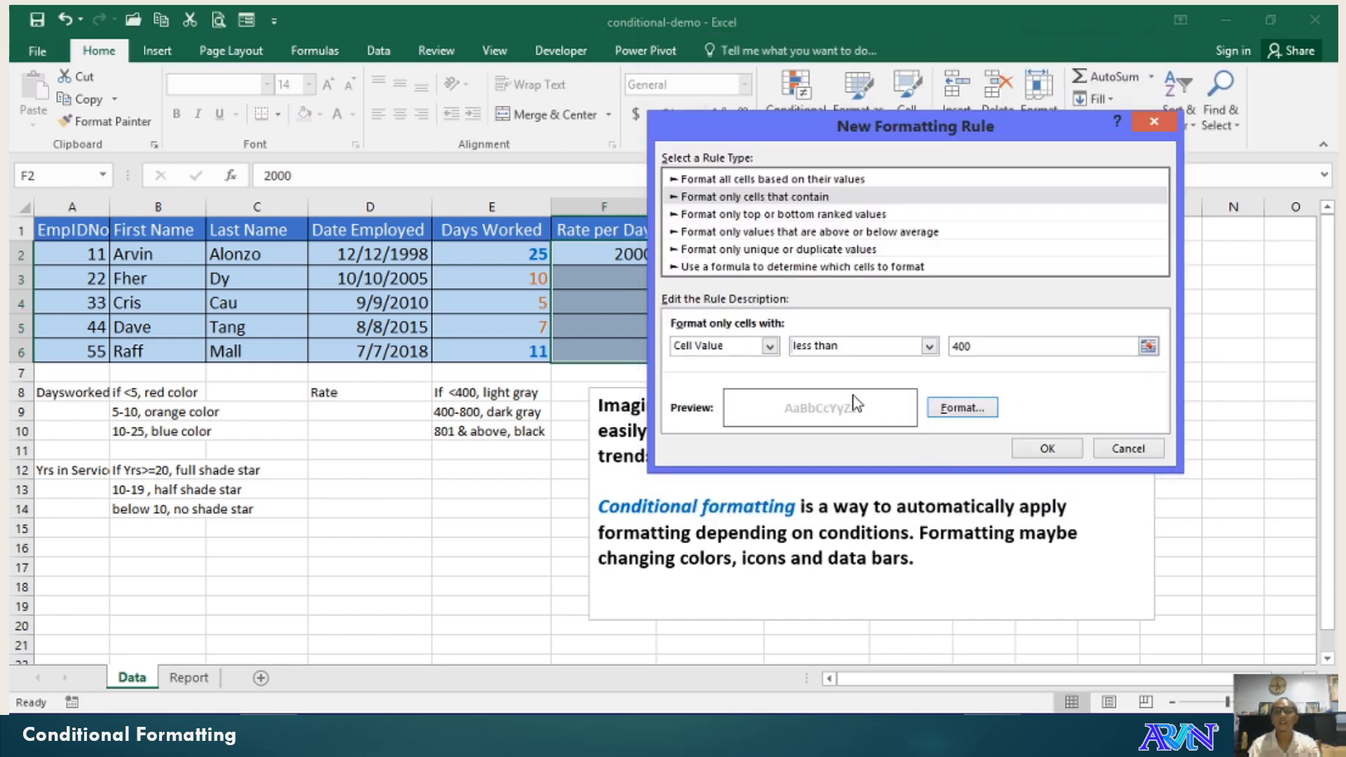
{"action": "left_click", "coordinate": [1046, 447]}
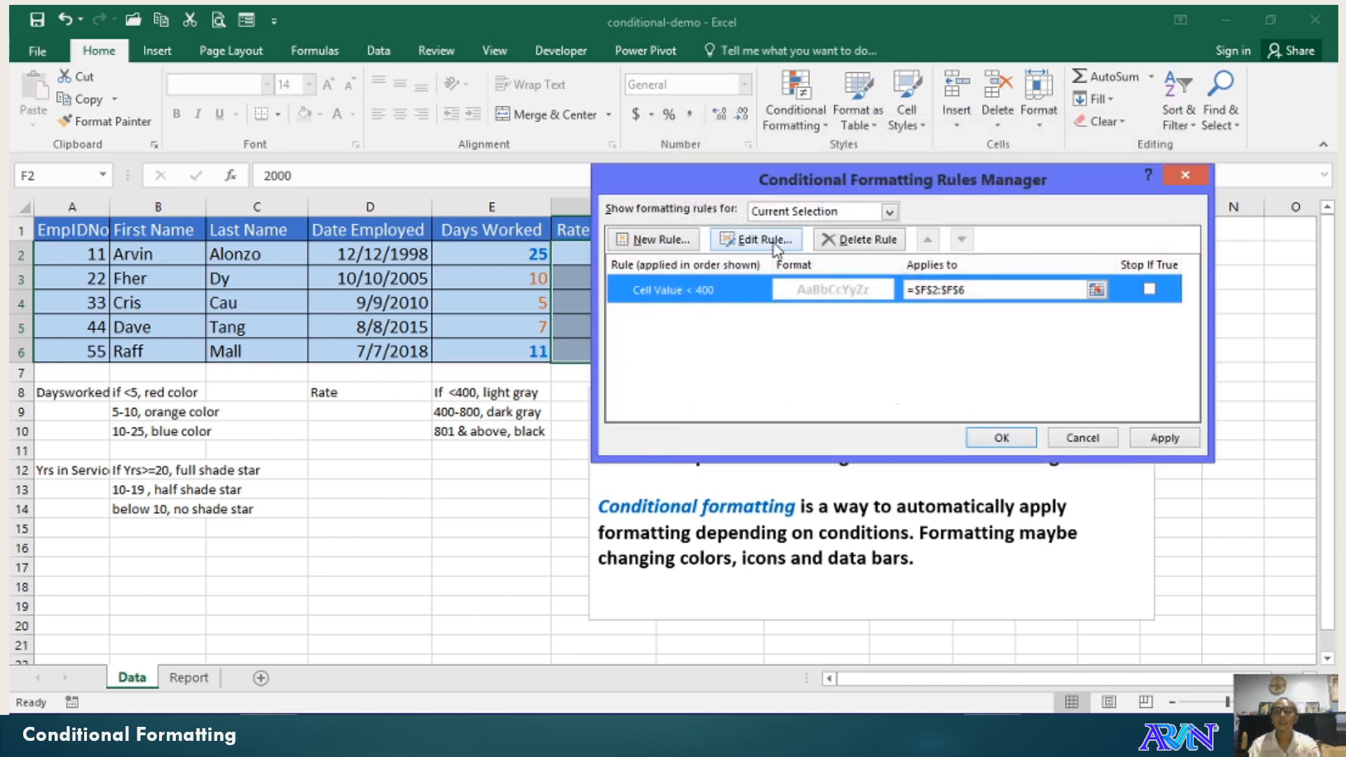
Start a second "Format only cells that contain" rule for Rate per Day, with cell value between 400 and 800.
{"action": "left_click", "coordinate": [651, 240]}
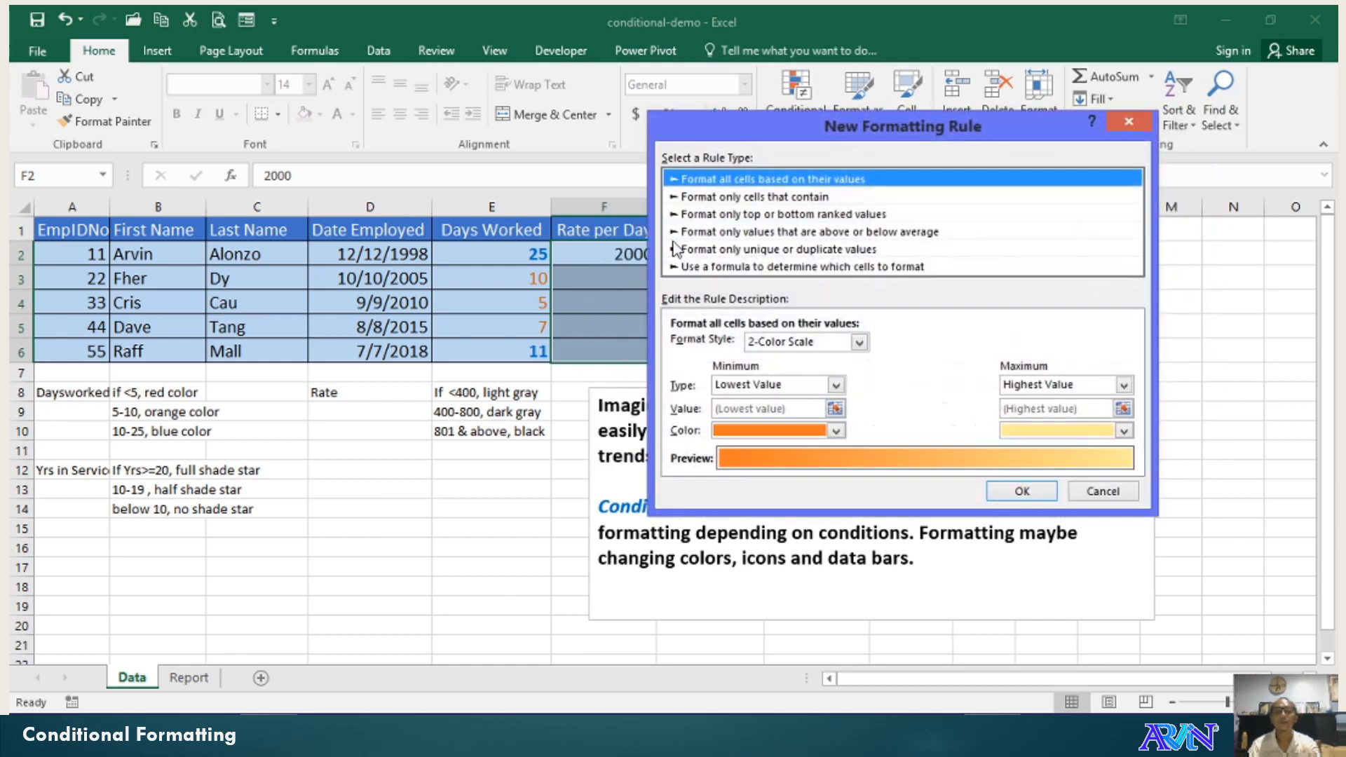
{"action": "left_click", "coordinate": [748, 197]}
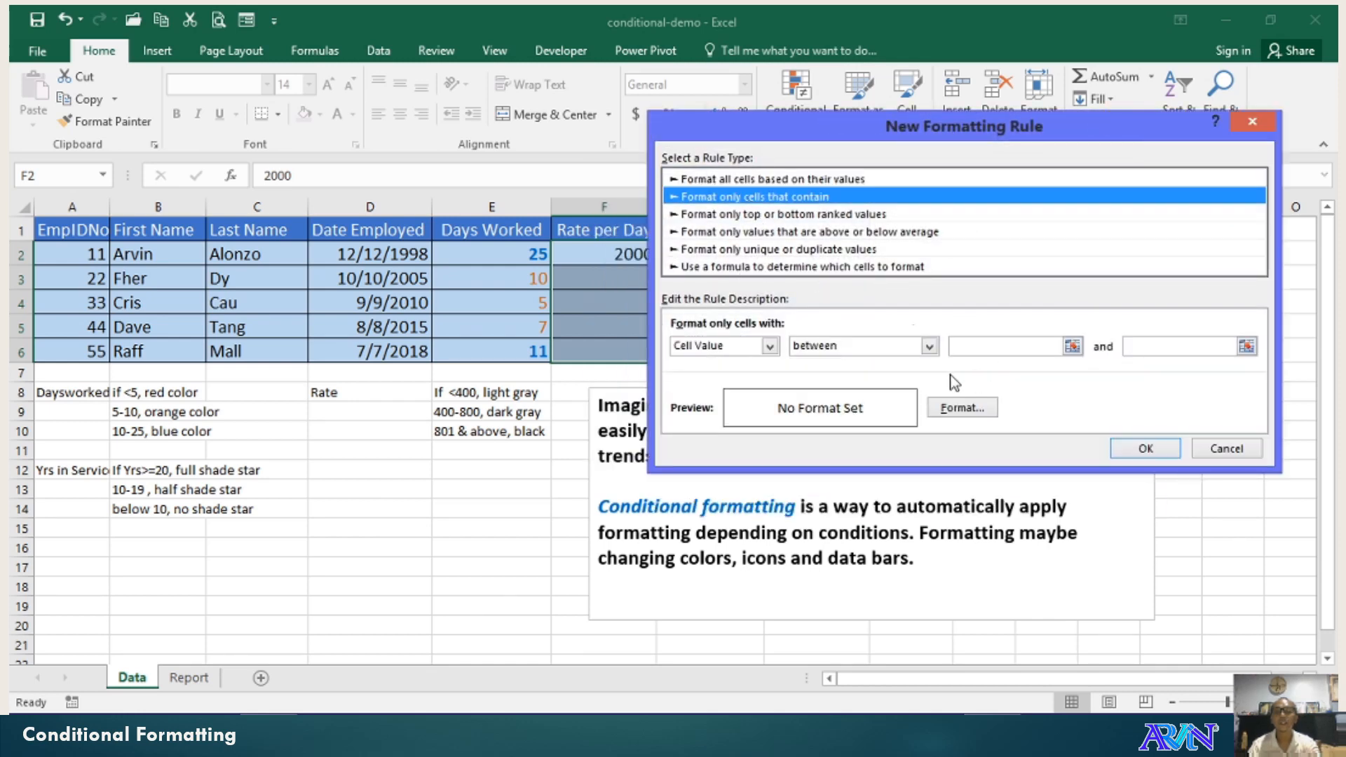
{"action": "left_click", "coordinate": [979, 347]}
{"action": "type", "text": "400"}
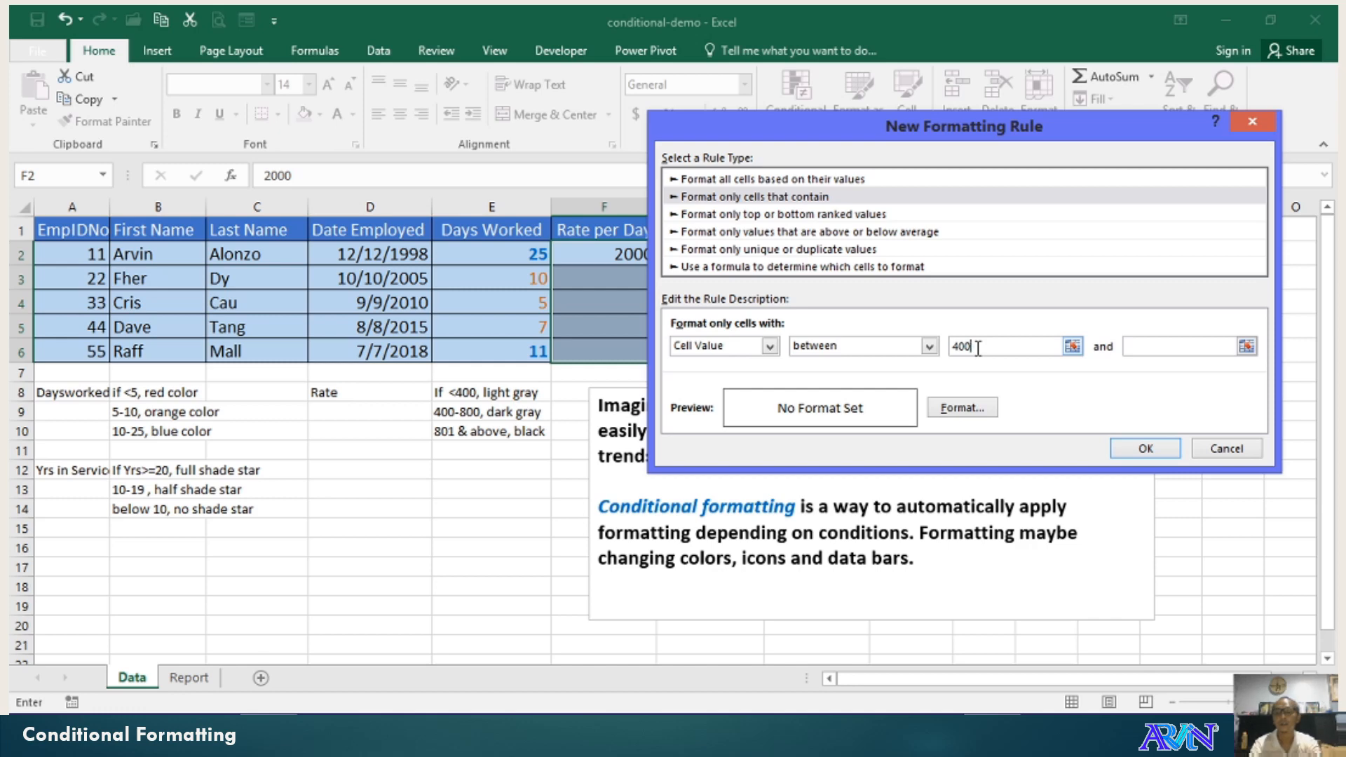
{"action": "left_click", "coordinate": [1159, 342]}
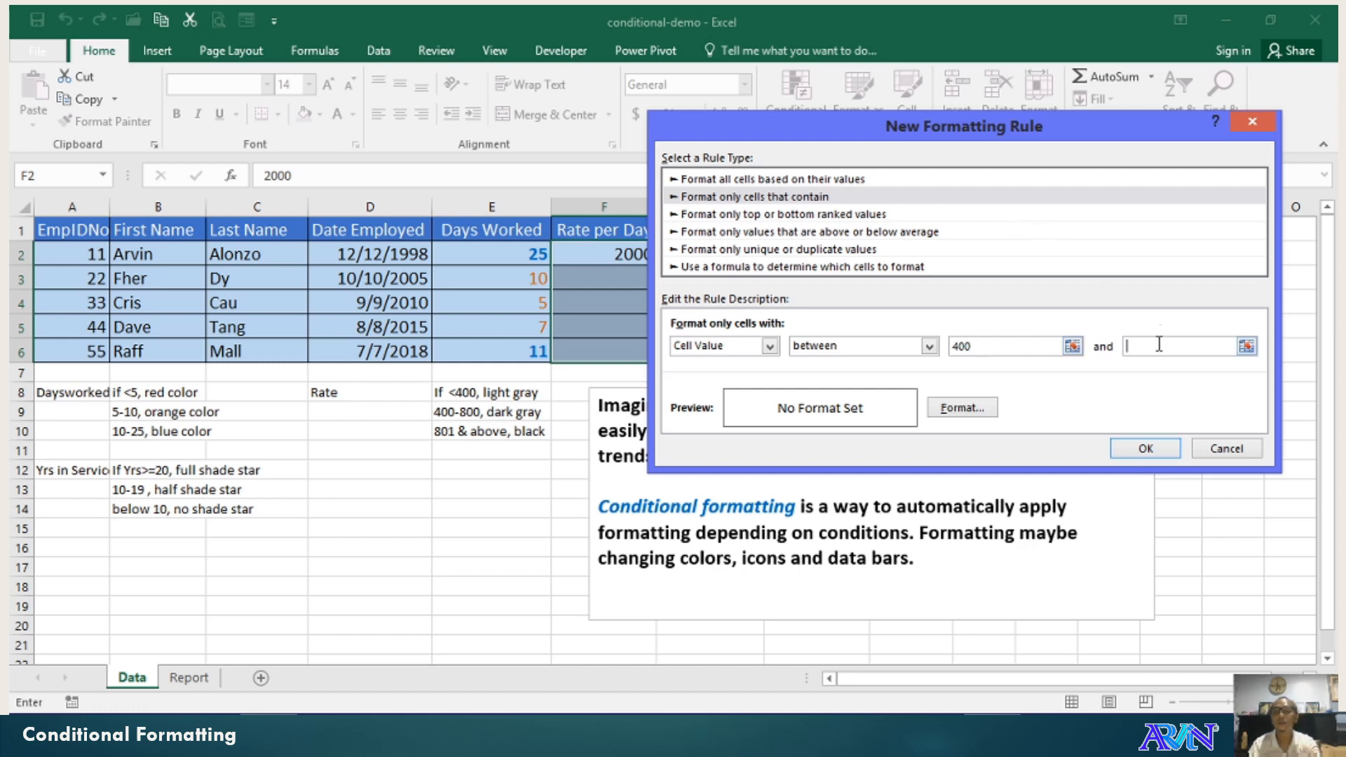
{"action": "type", "text": "800"}
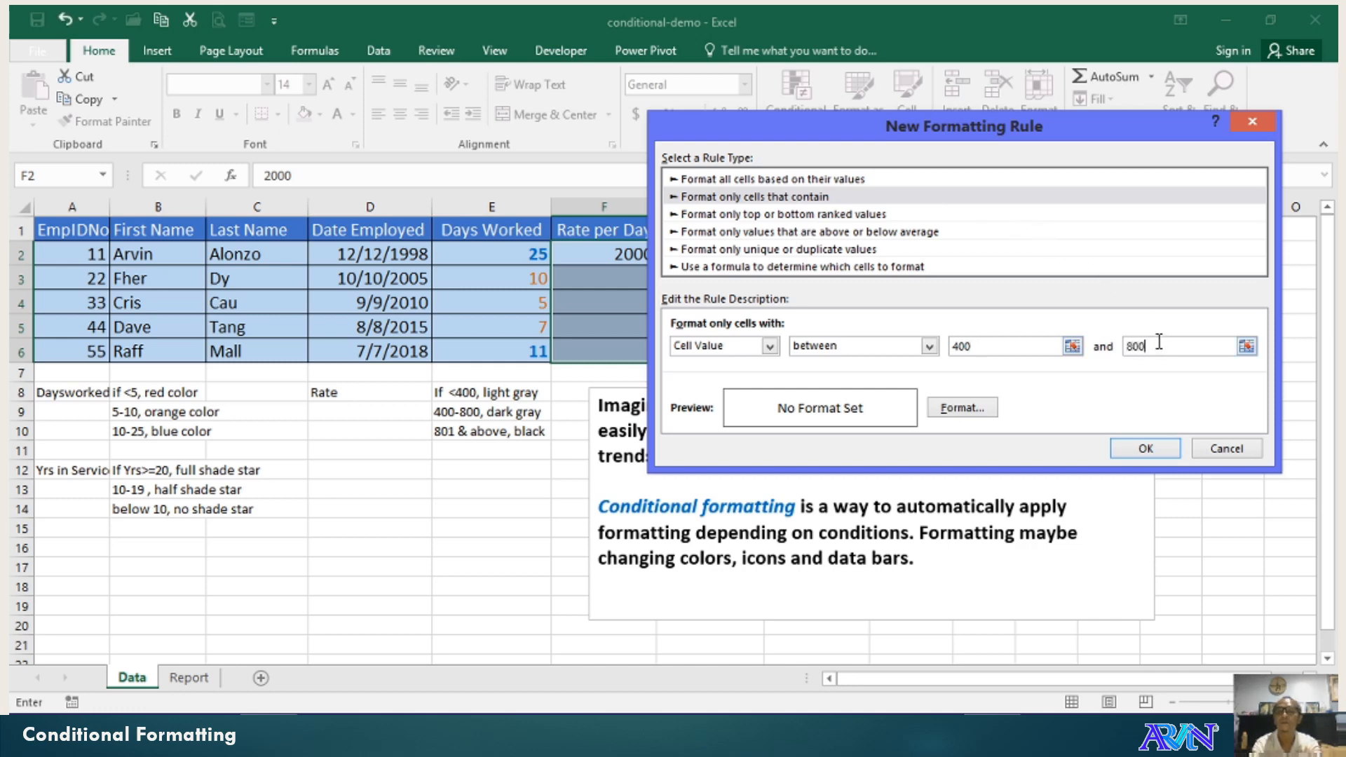
Give the 400-to-800 rule a dark gray font and add it to the Rate per Day rules.
{"action": "left_click", "coordinate": [960, 407]}
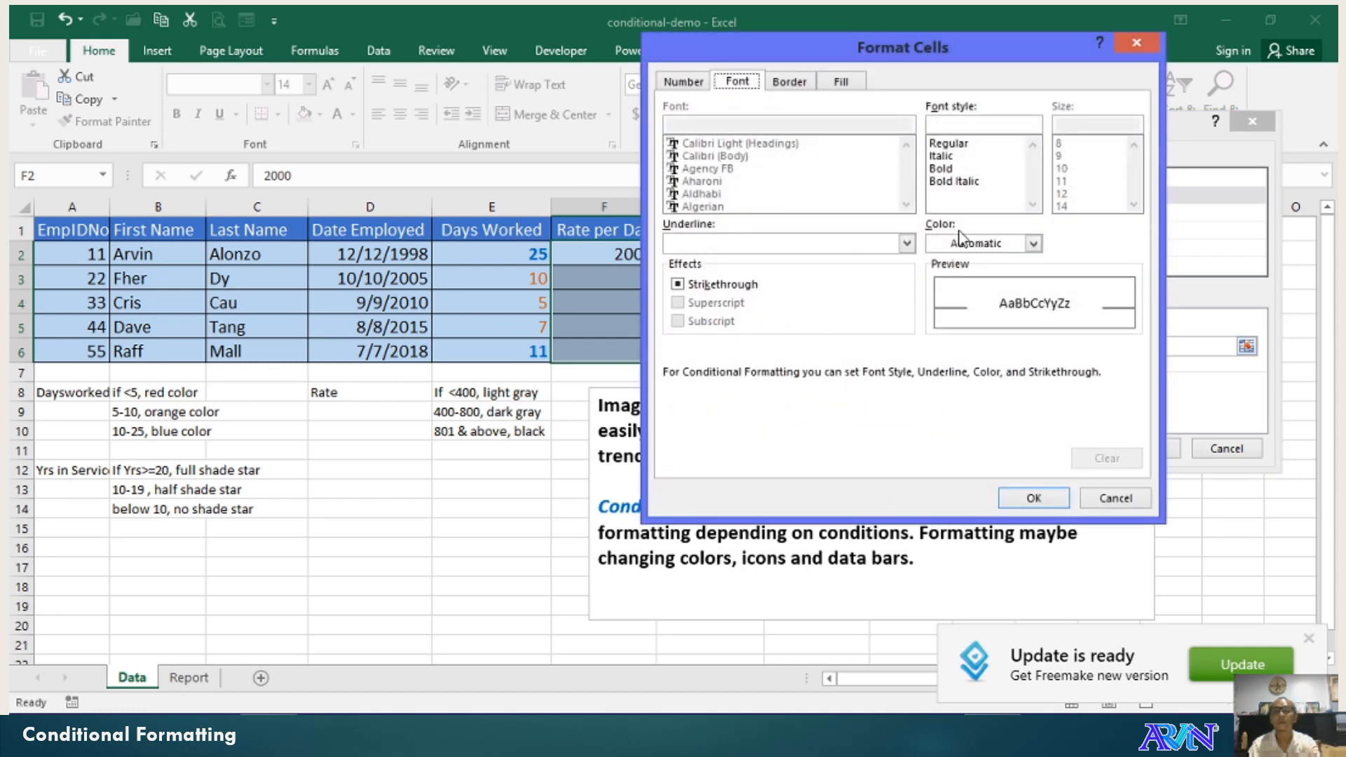
{"action": "left_click", "coordinate": [971, 249]}
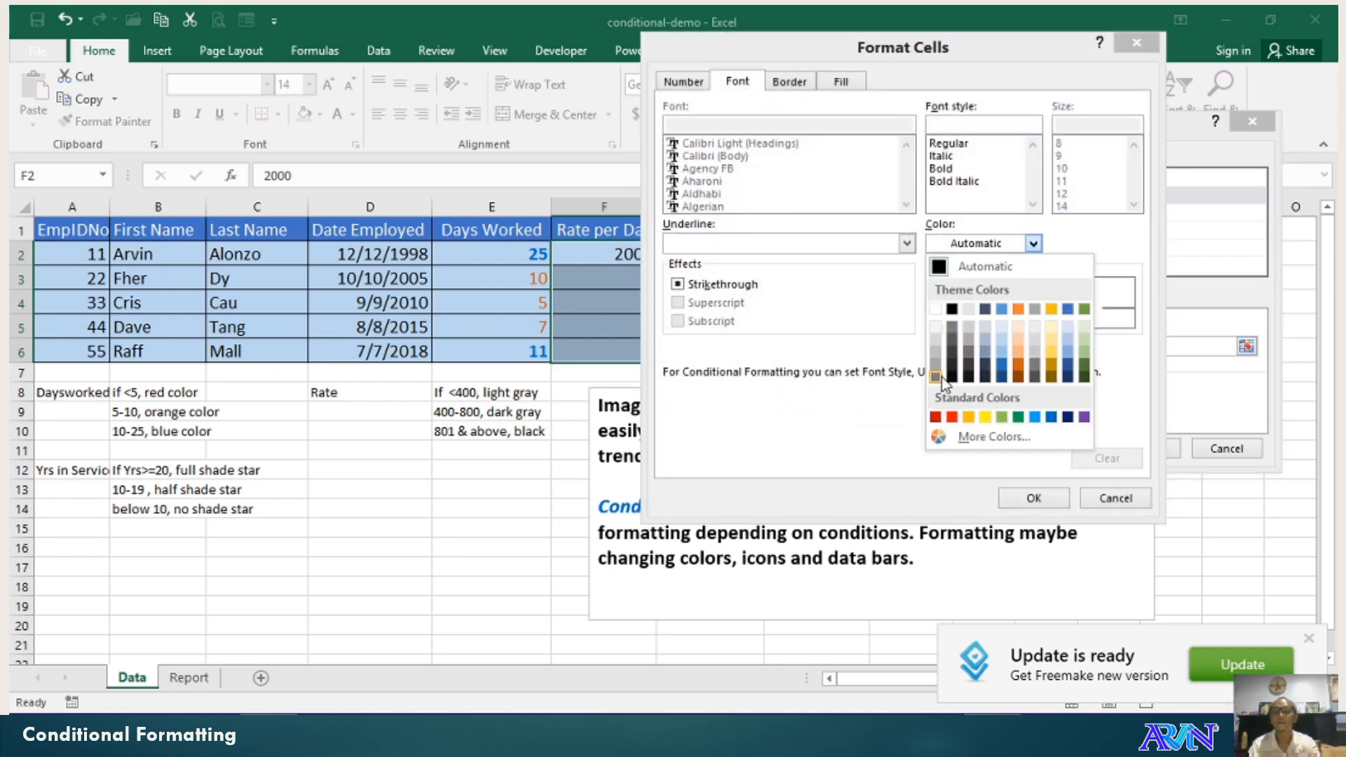
{"action": "left_click", "coordinate": [953, 329]}
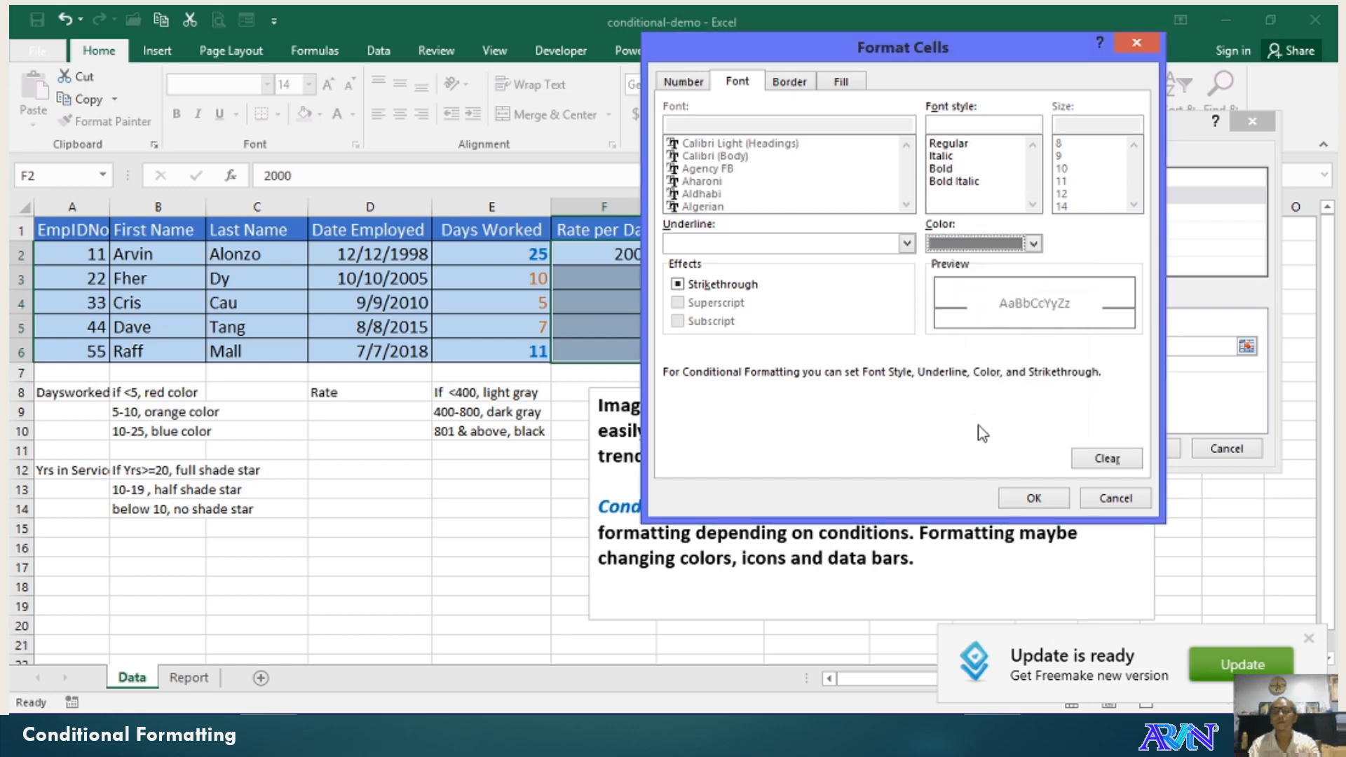
{"action": "left_click", "coordinate": [1034, 499]}
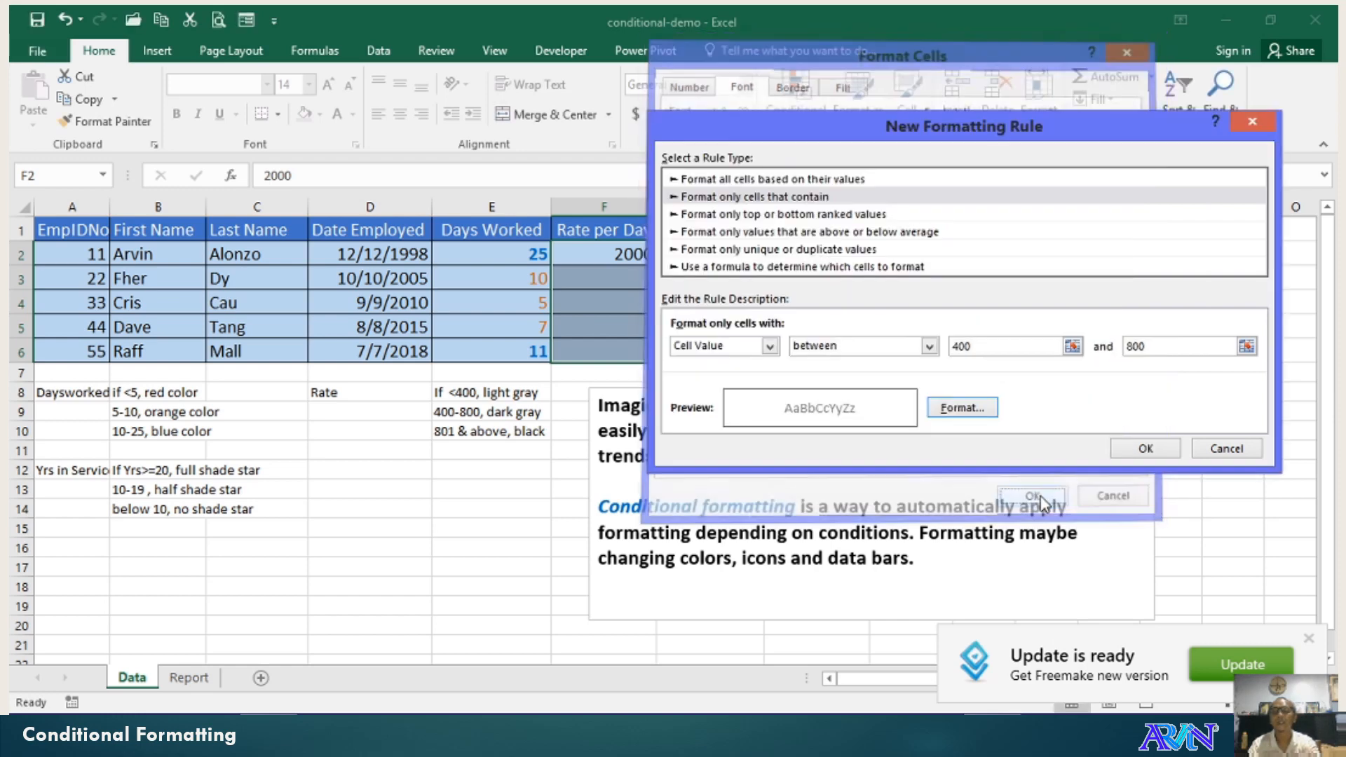
{"action": "left_click", "coordinate": [1126, 450]}
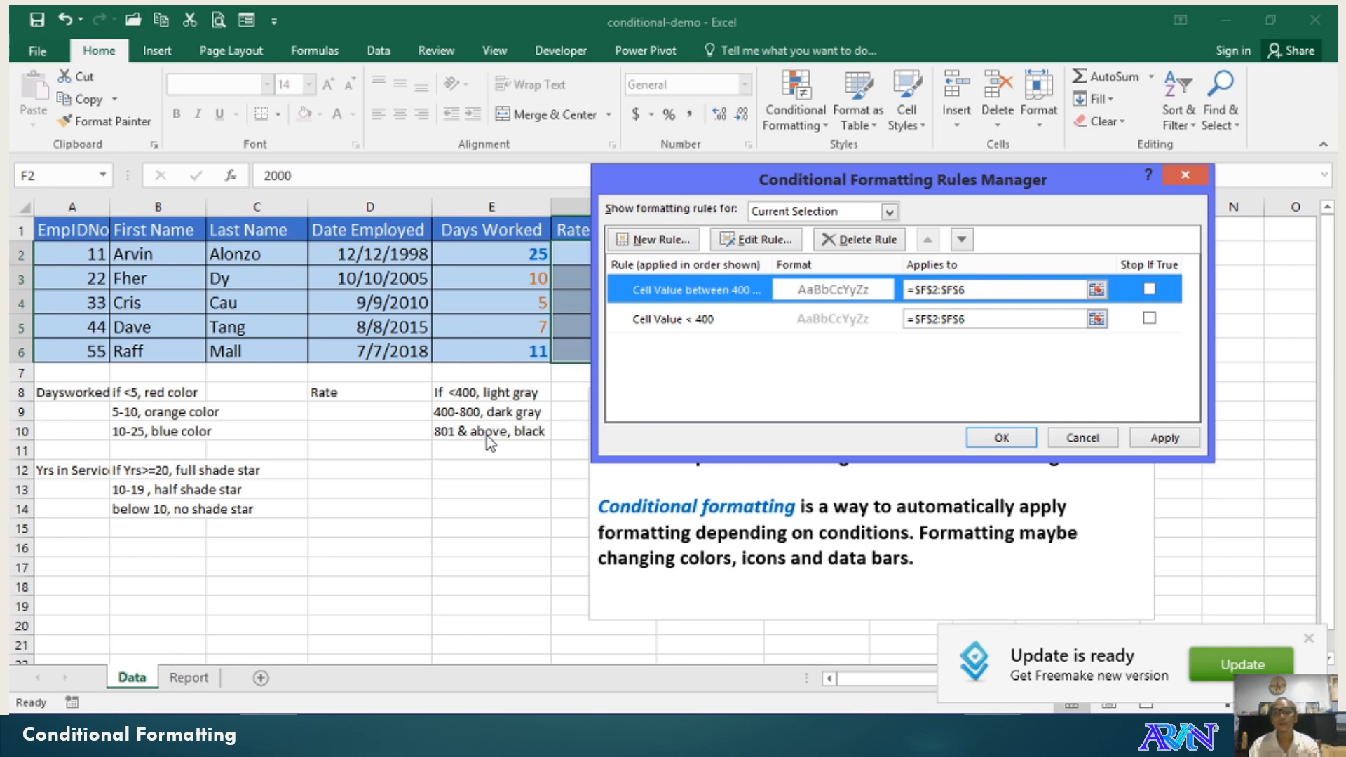
Start a third "Format only cells that contain" rule for Rate per Day, with cell value greater than or equal to 801.
{"action": "left_click", "coordinate": [659, 240]}
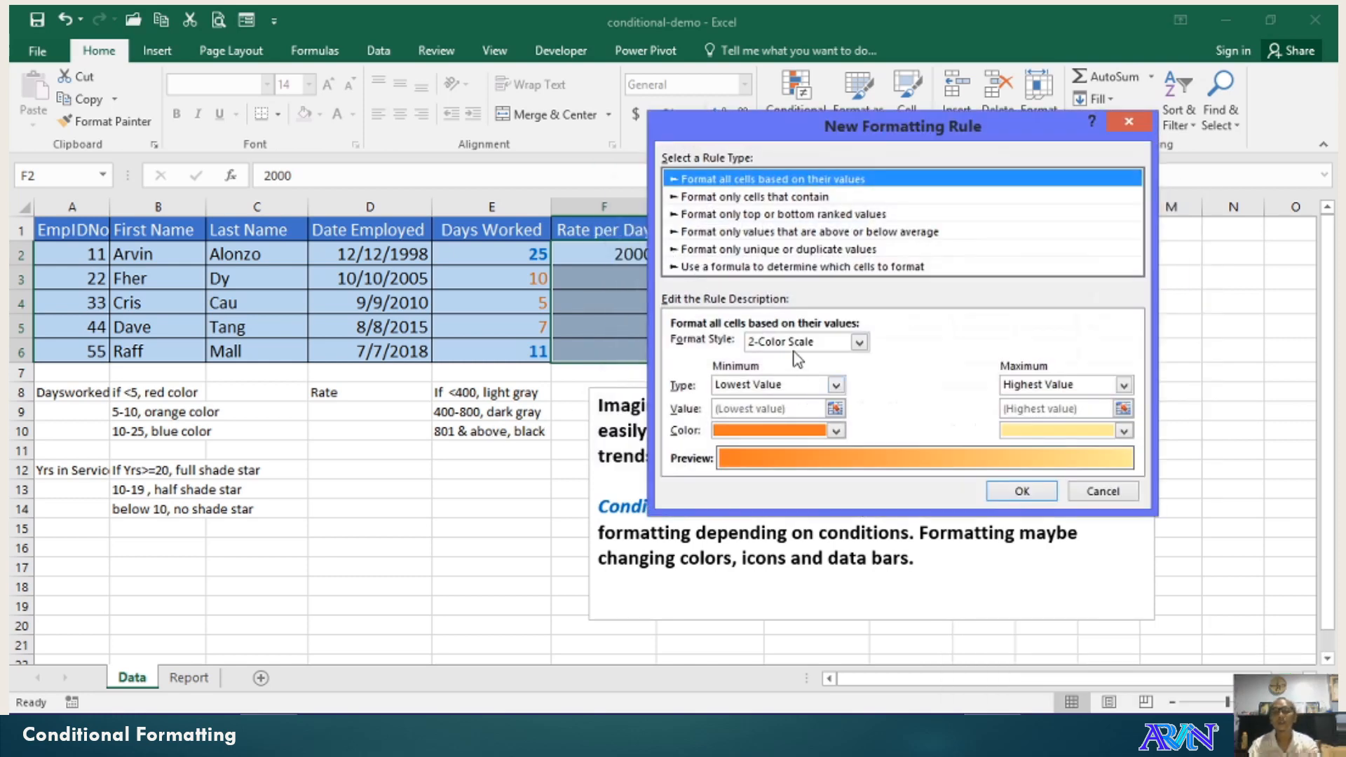
{"action": "left_click", "coordinate": [749, 197]}
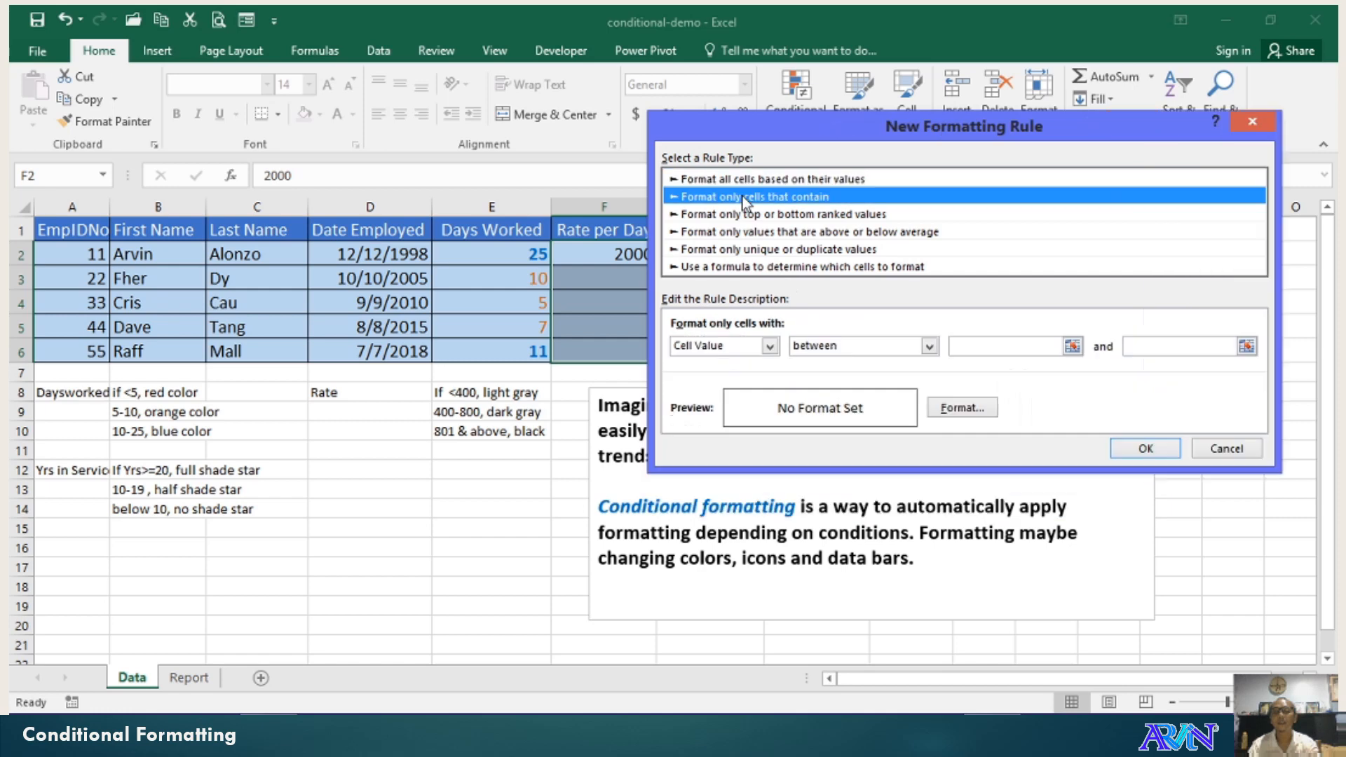
{"action": "left_click", "coordinate": [850, 346]}
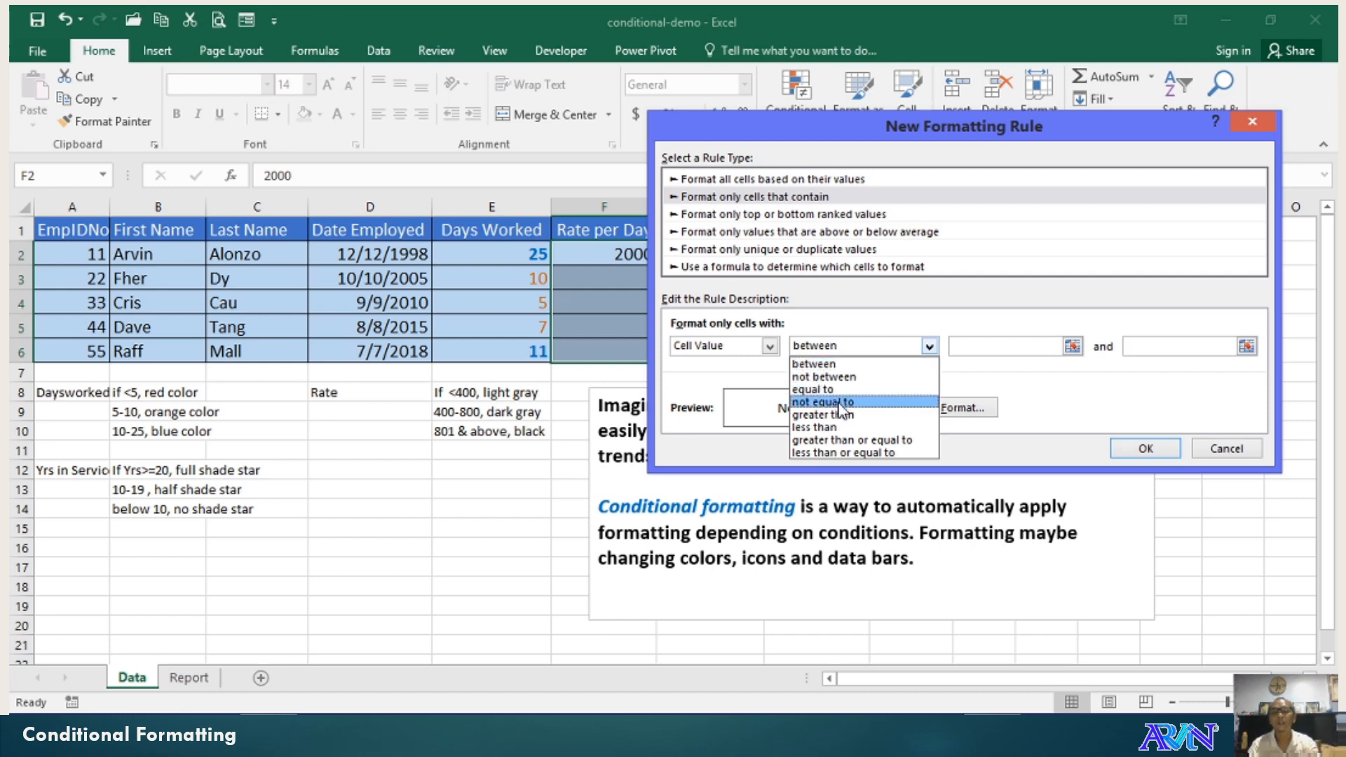
{"action": "left_click", "coordinate": [844, 442]}
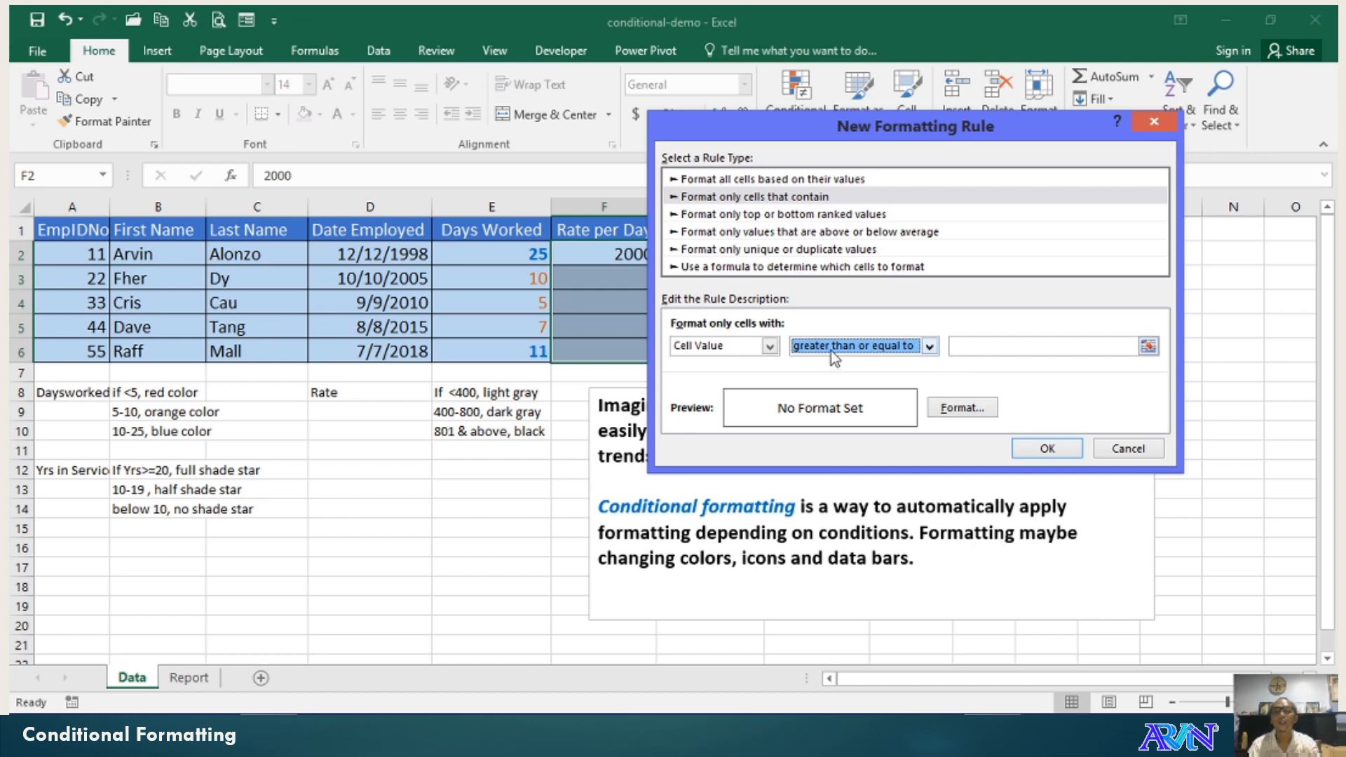
{"action": "left_click", "coordinate": [977, 346]}
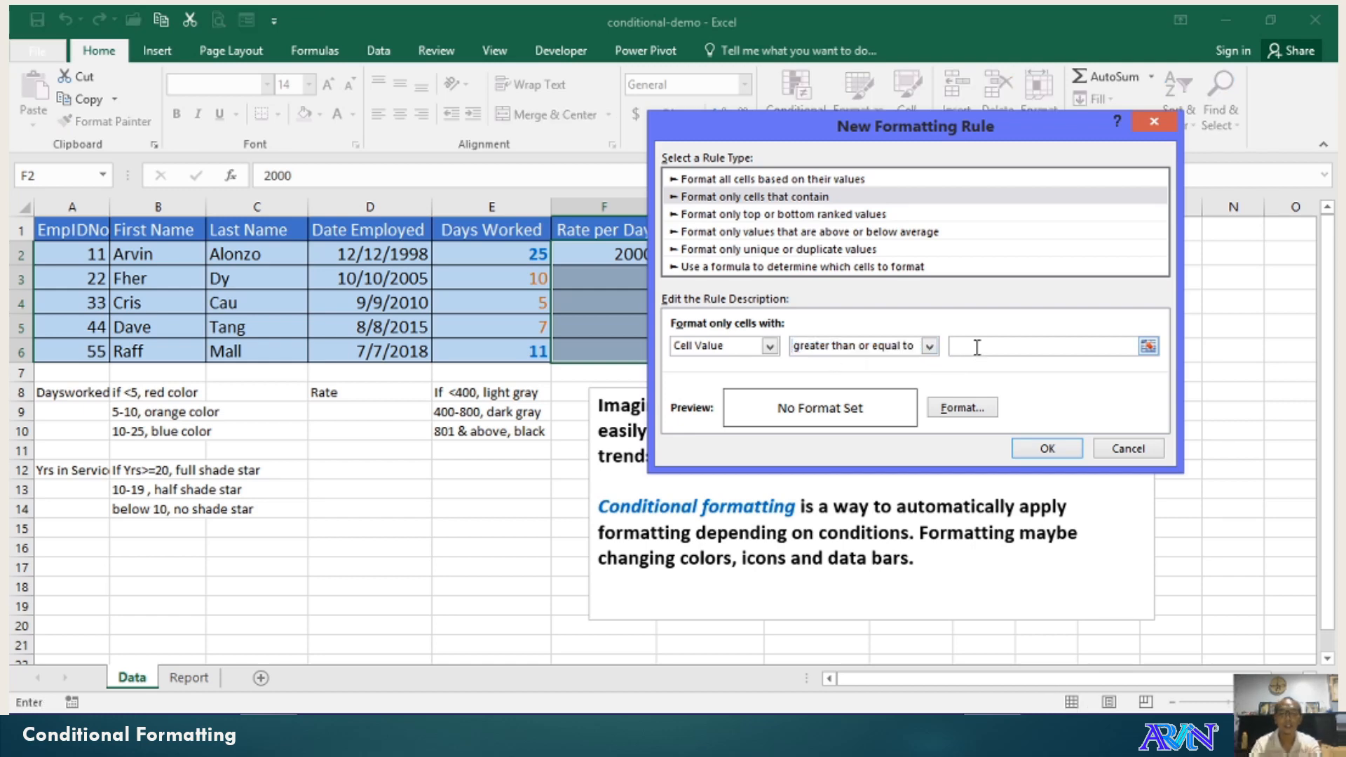
{"action": "type", "text": "801"}
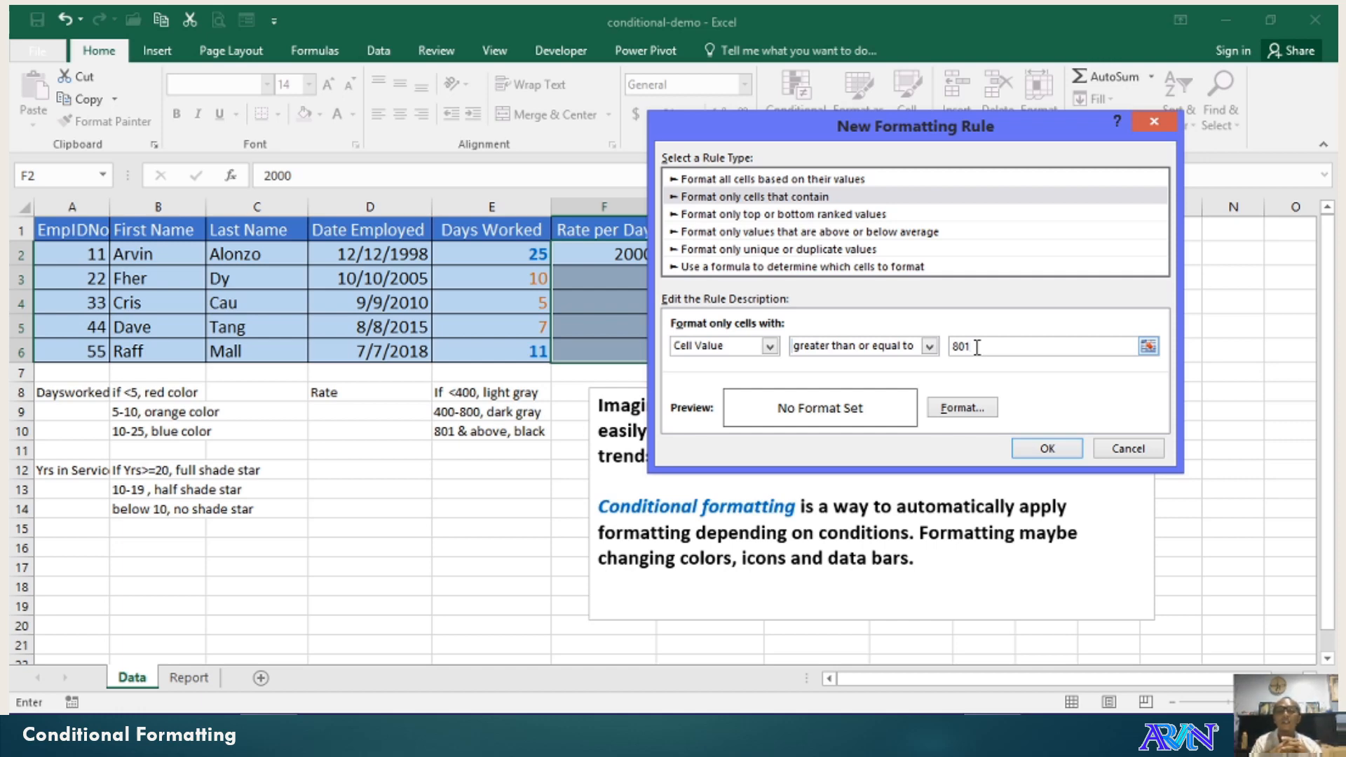
Give the 801-and-above rule a black font and add it to the Rate per Day rules.
{"action": "left_click", "coordinate": [981, 412]}
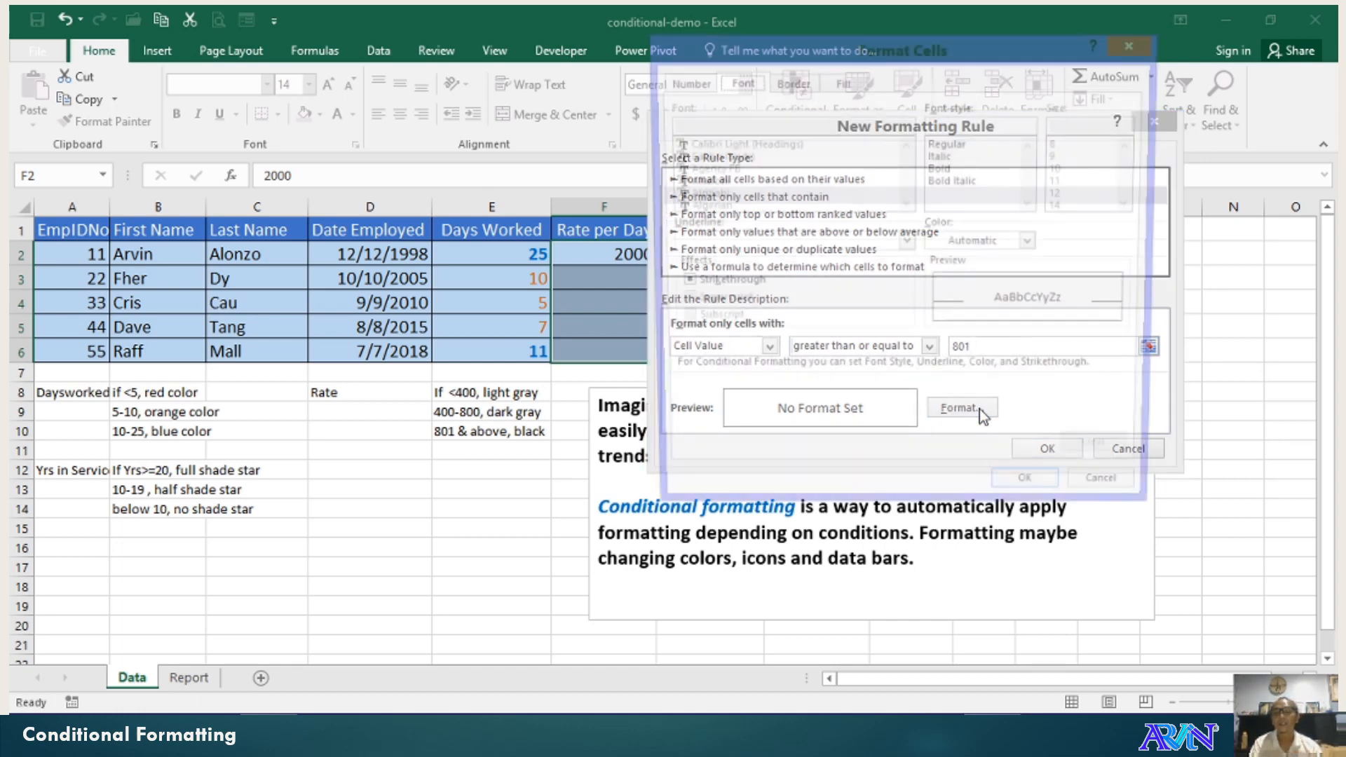
{"action": "left_click", "coordinate": [955, 244]}
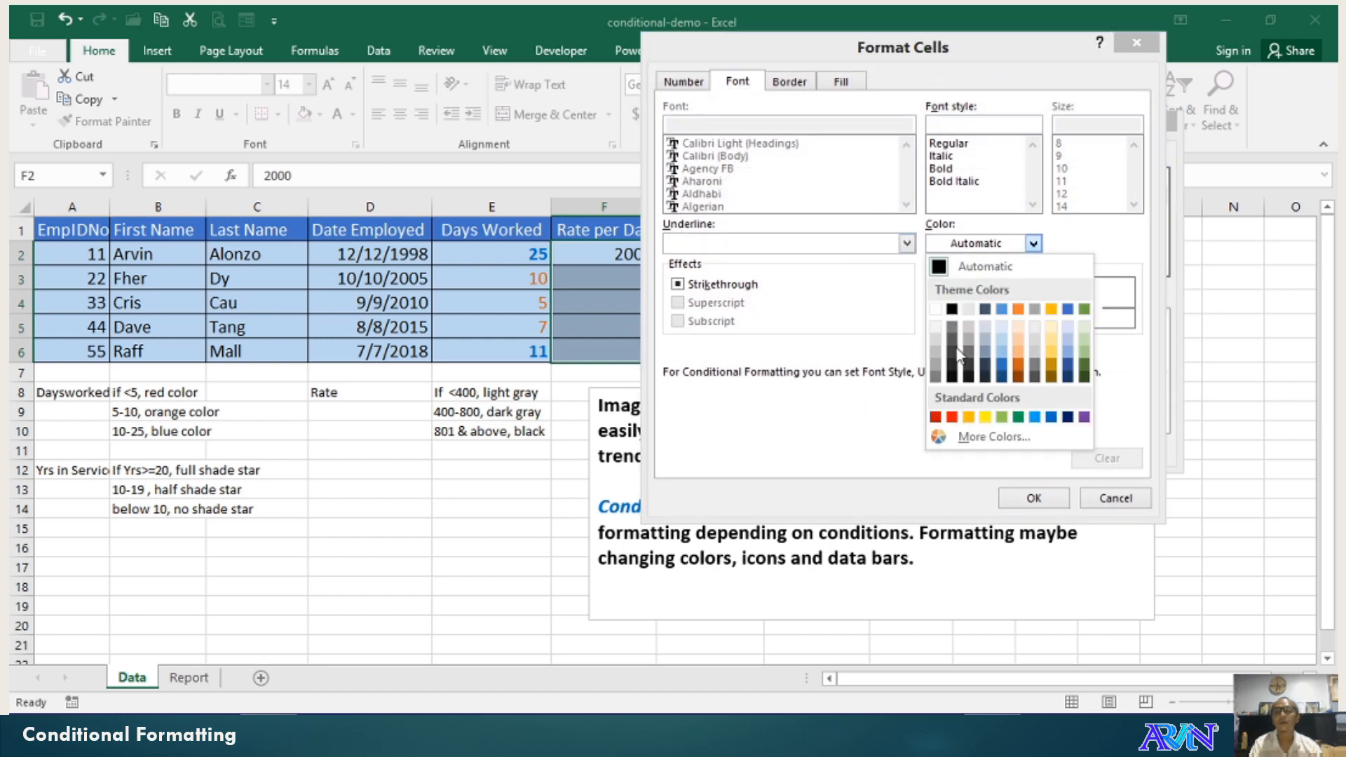
{"action": "left_click", "coordinate": [952, 310]}
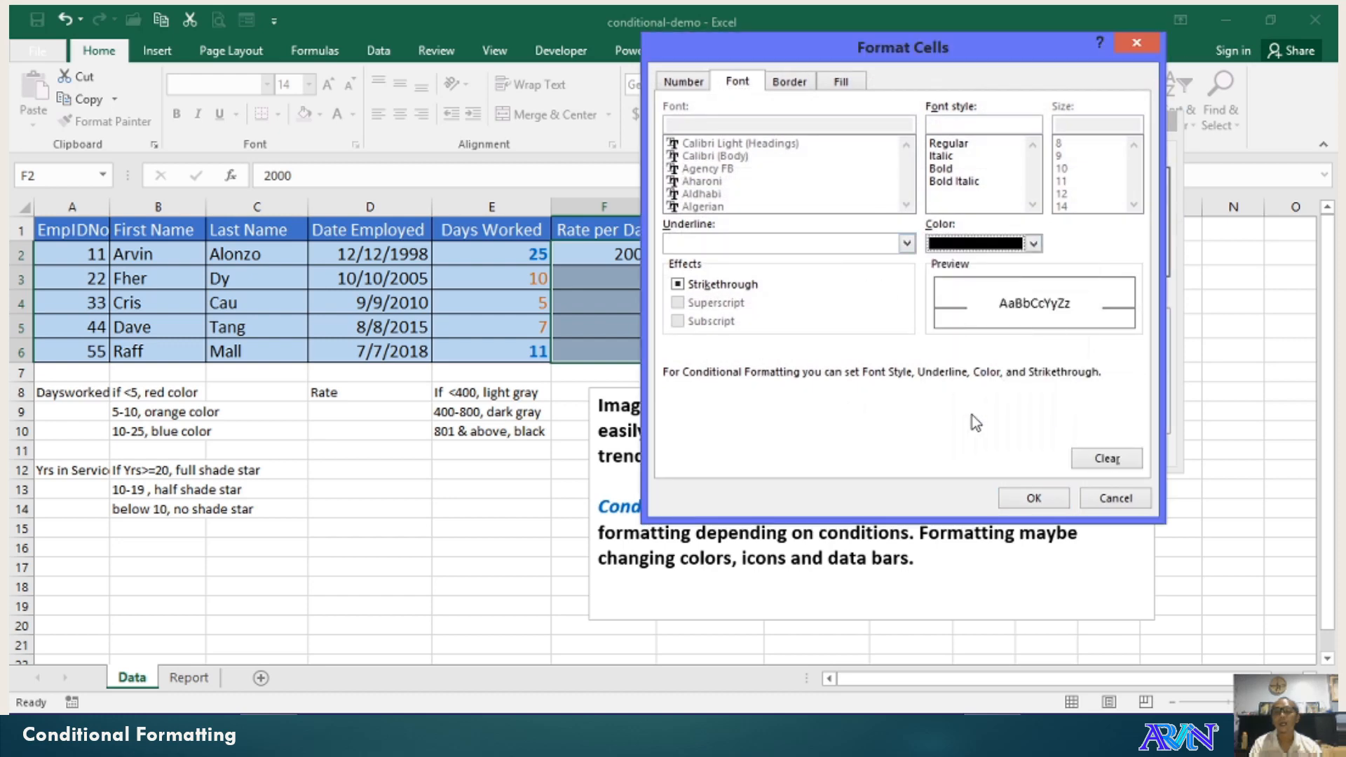
{"action": "left_click", "coordinate": [1029, 499]}
{"action": "left_click", "coordinate": [1045, 449]}
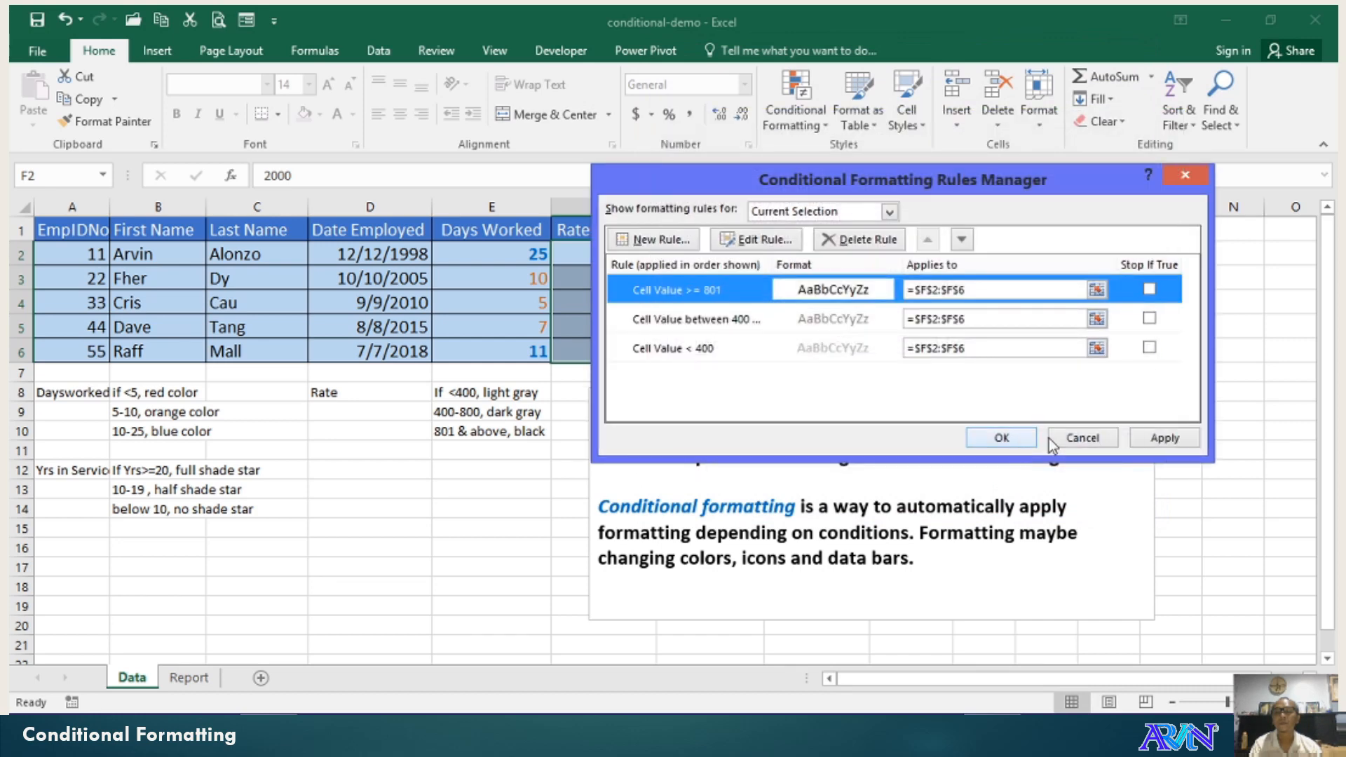
Apply the three Rate per Day rules to F2:F6 and close the rules manager.
{"action": "left_click", "coordinate": [1156, 438]}
{"action": "left_click", "coordinate": [1009, 438]}
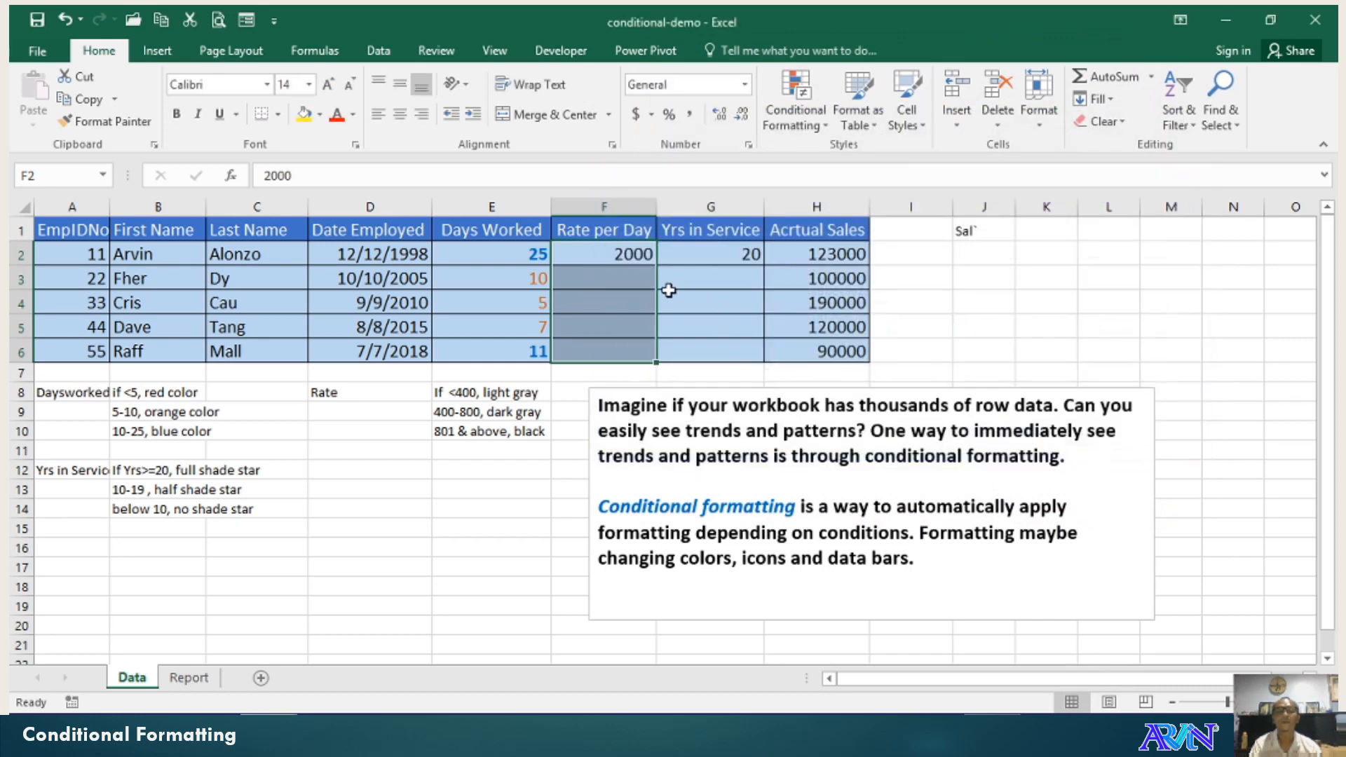
Fill the empty Rate per Day cells F3 through F6 with 1500, 800, 700 and 390.
{"action": "left_click", "coordinate": [607, 258]}
{"action": "key", "text": "Down"}
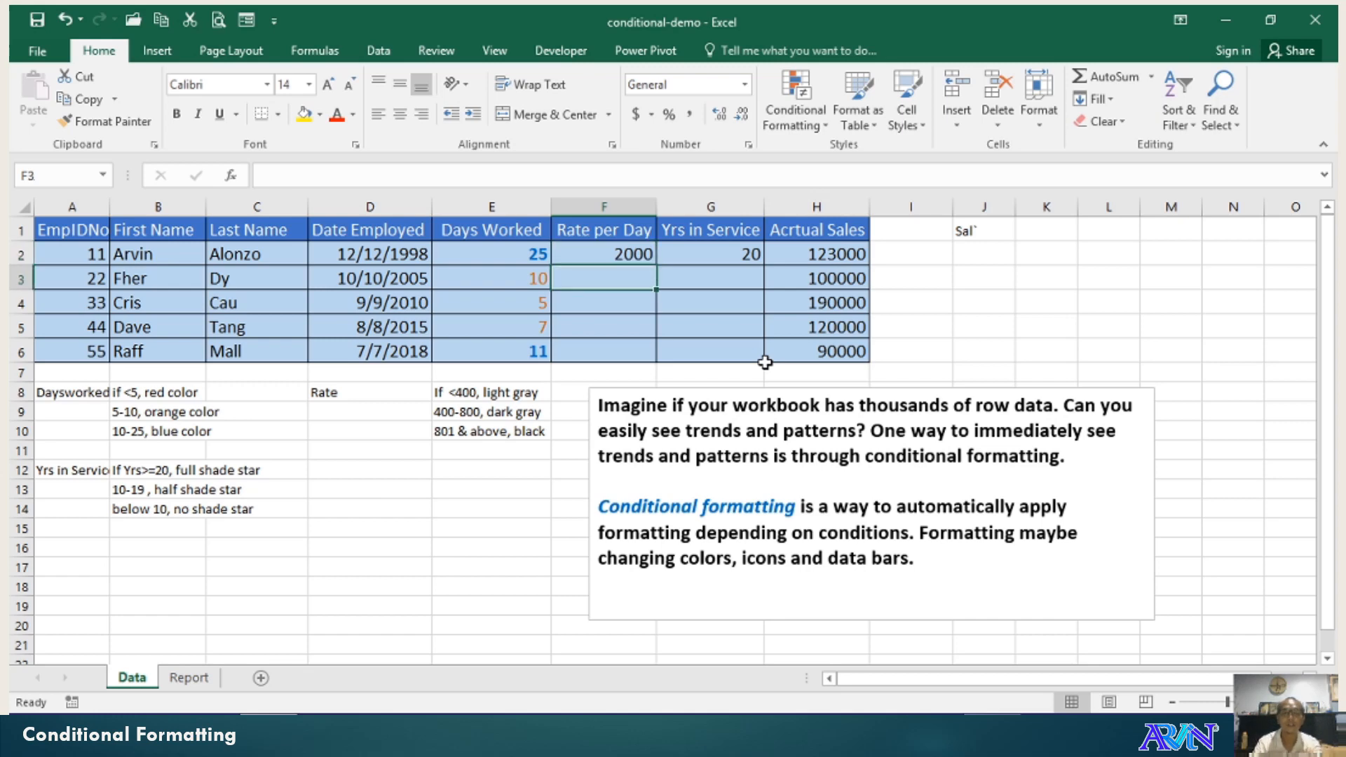
{"action": "type", "text": "1500"}
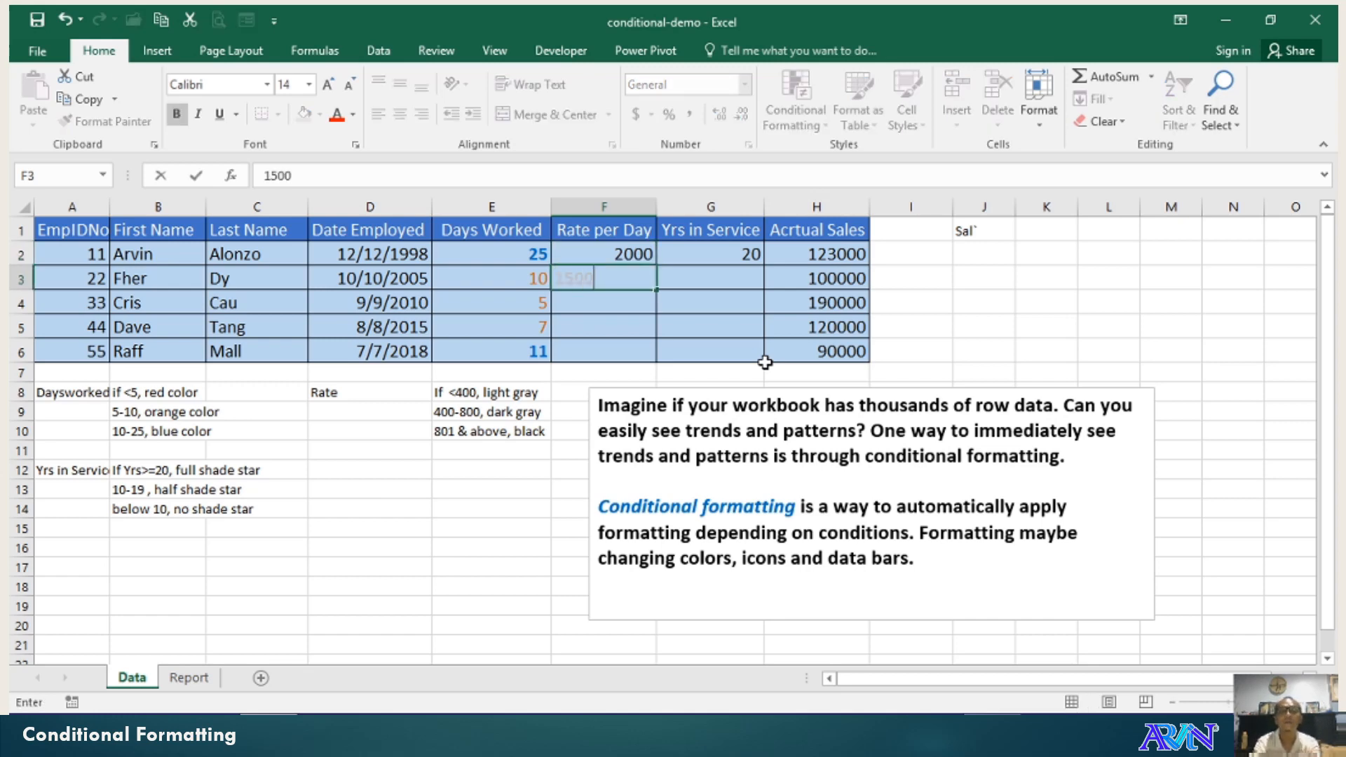
{"action": "key", "text": "Return"}
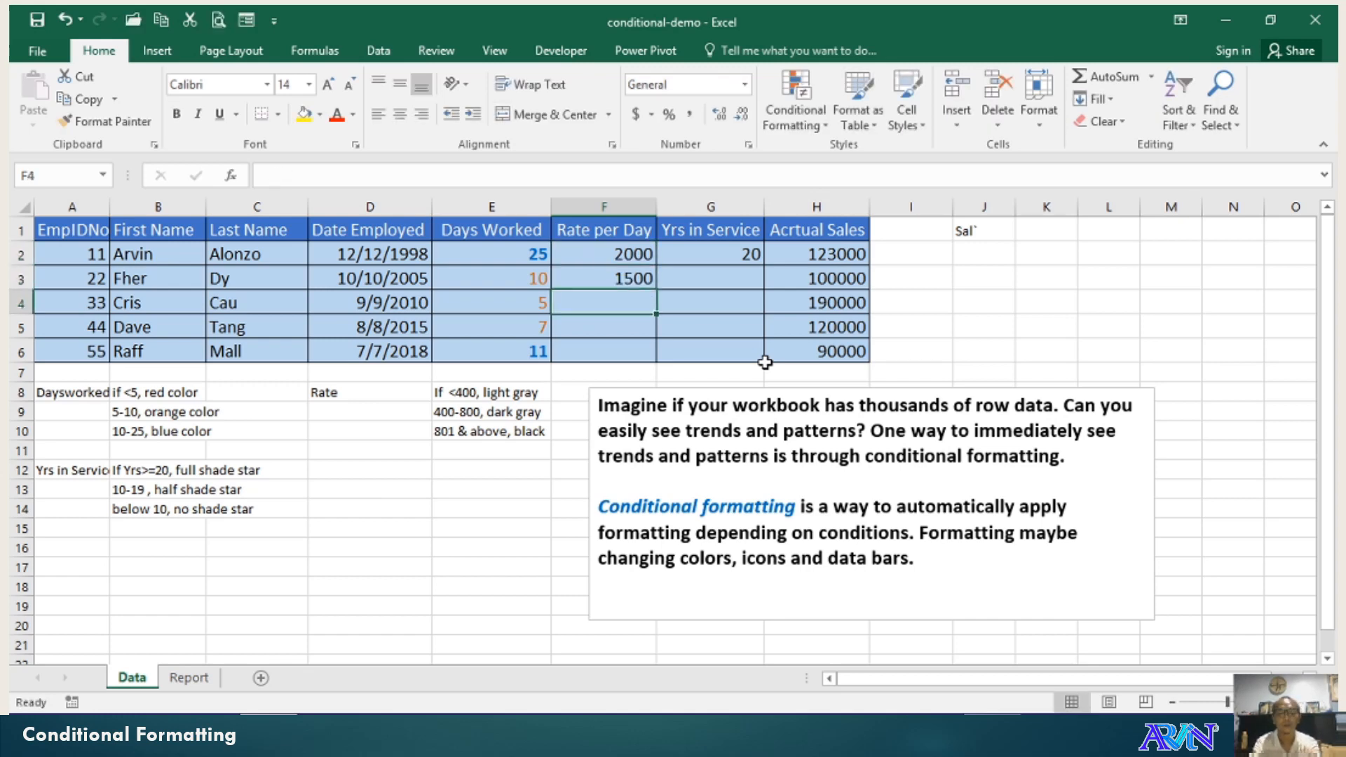
{"action": "type", "text": "9"}
{"action": "key", "text": "BackSpace"}
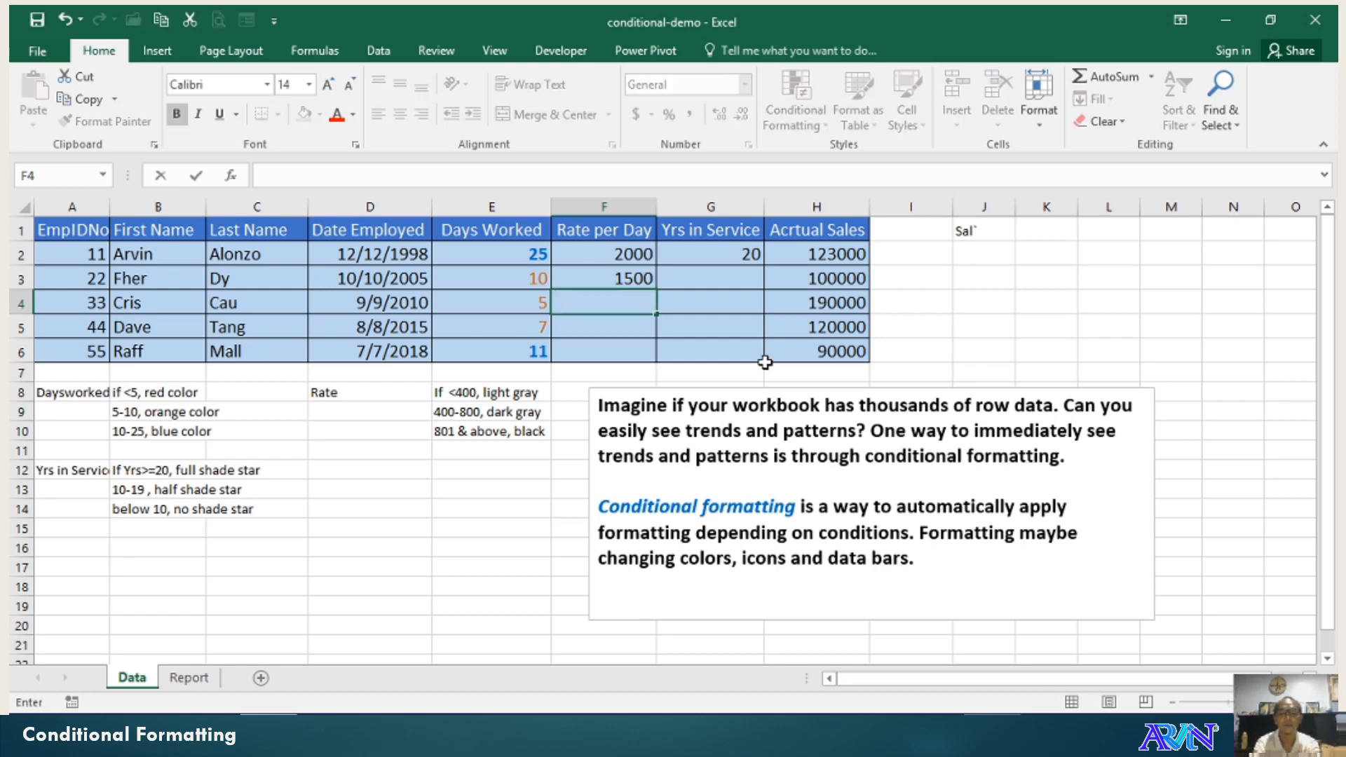
{"action": "type", "text": "800"}
{"action": "key", "text": "Return"}
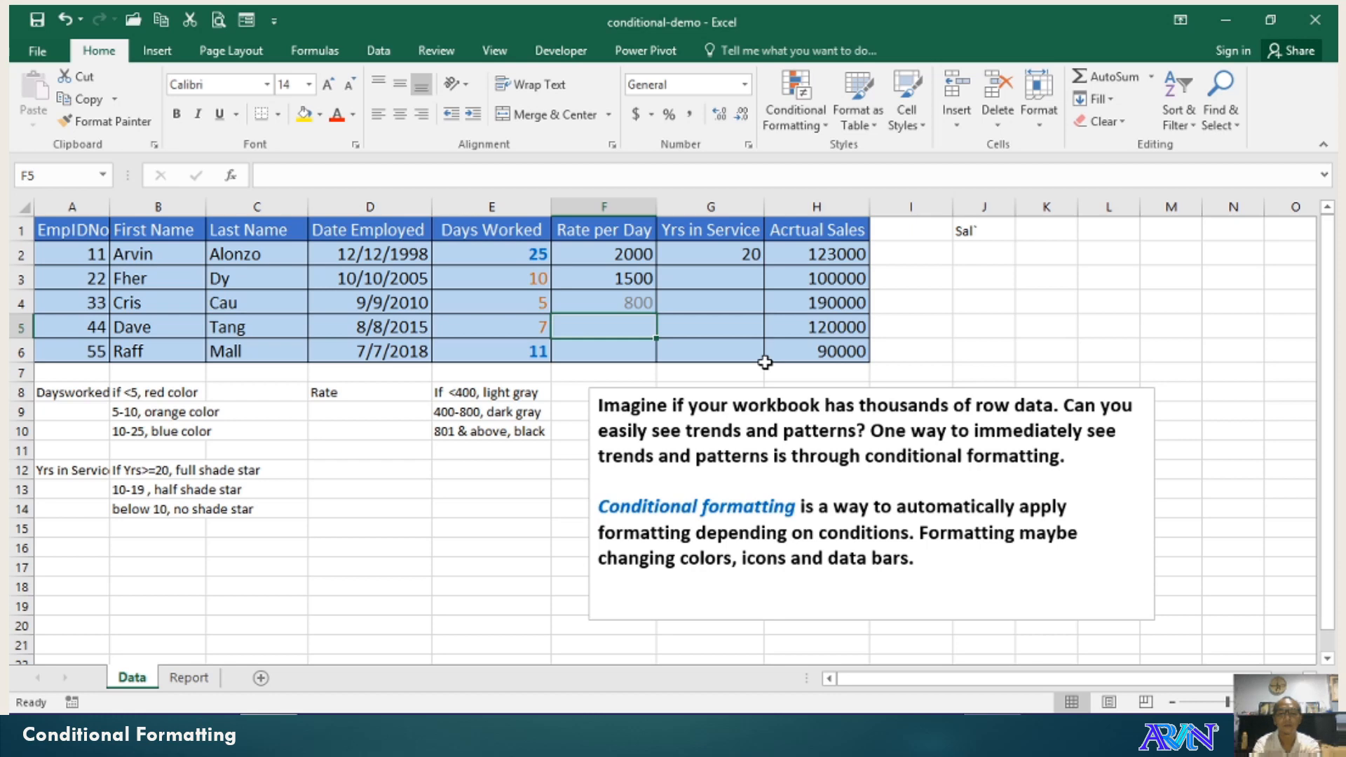
{"action": "type", "text": "700"}
{"action": "key", "text": "Return"}
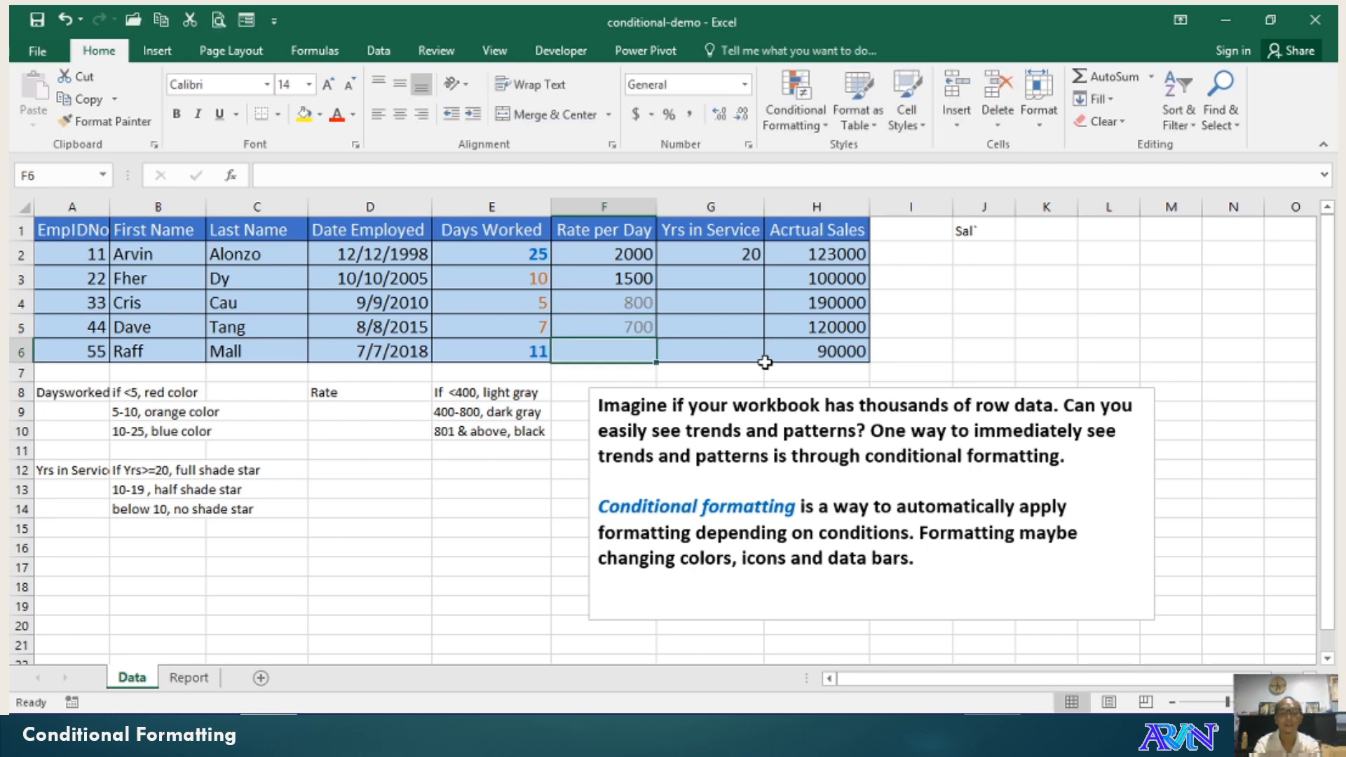
{"action": "type", "text": "390"}
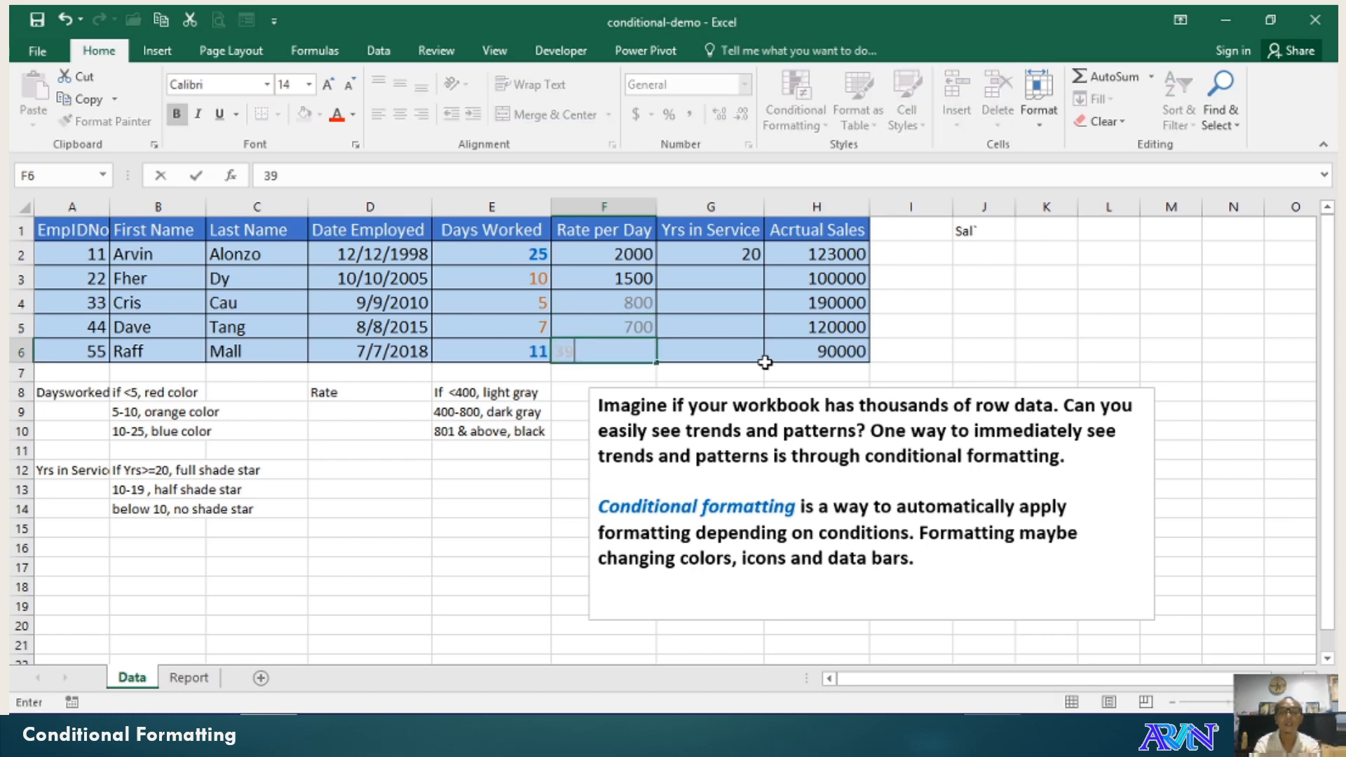
{"action": "key", "text": "Return"}
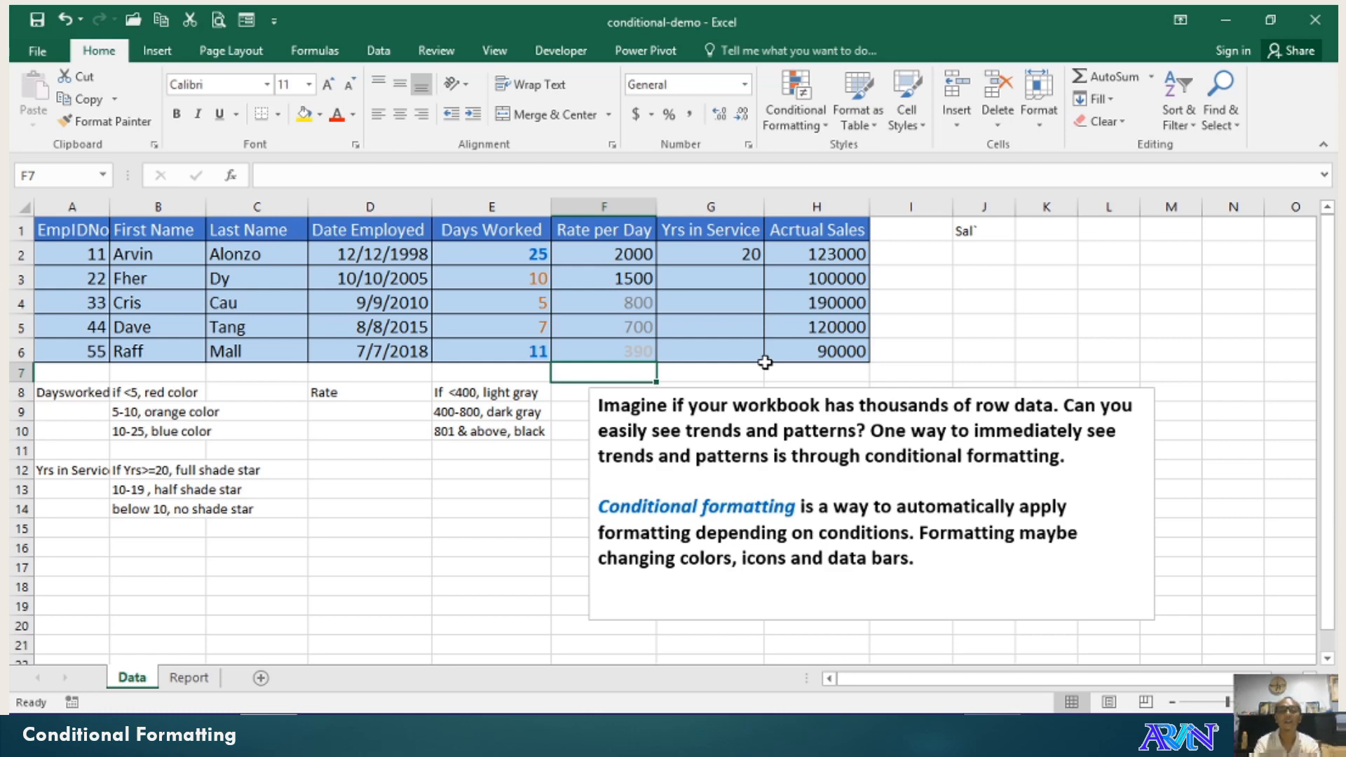
Replace the first Yrs in Service value in G2 with the formula =YEARFRAC(D2, TODAY()).
{"action": "key", "text": "Up"}
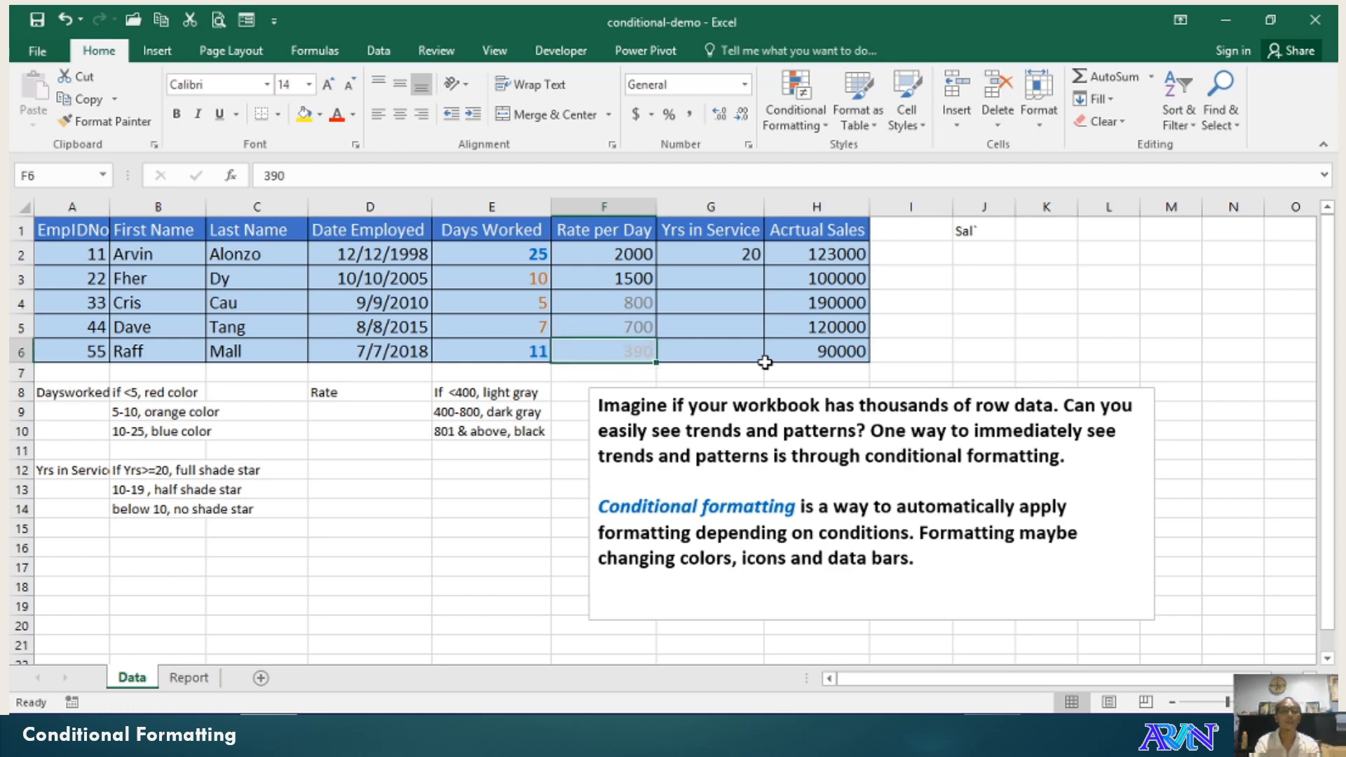
{"action": "key", "text": "Up"}
{"action": "key", "text": "Up"}
{"action": "key", "text": "Up"}
{"action": "key", "text": "Up"}
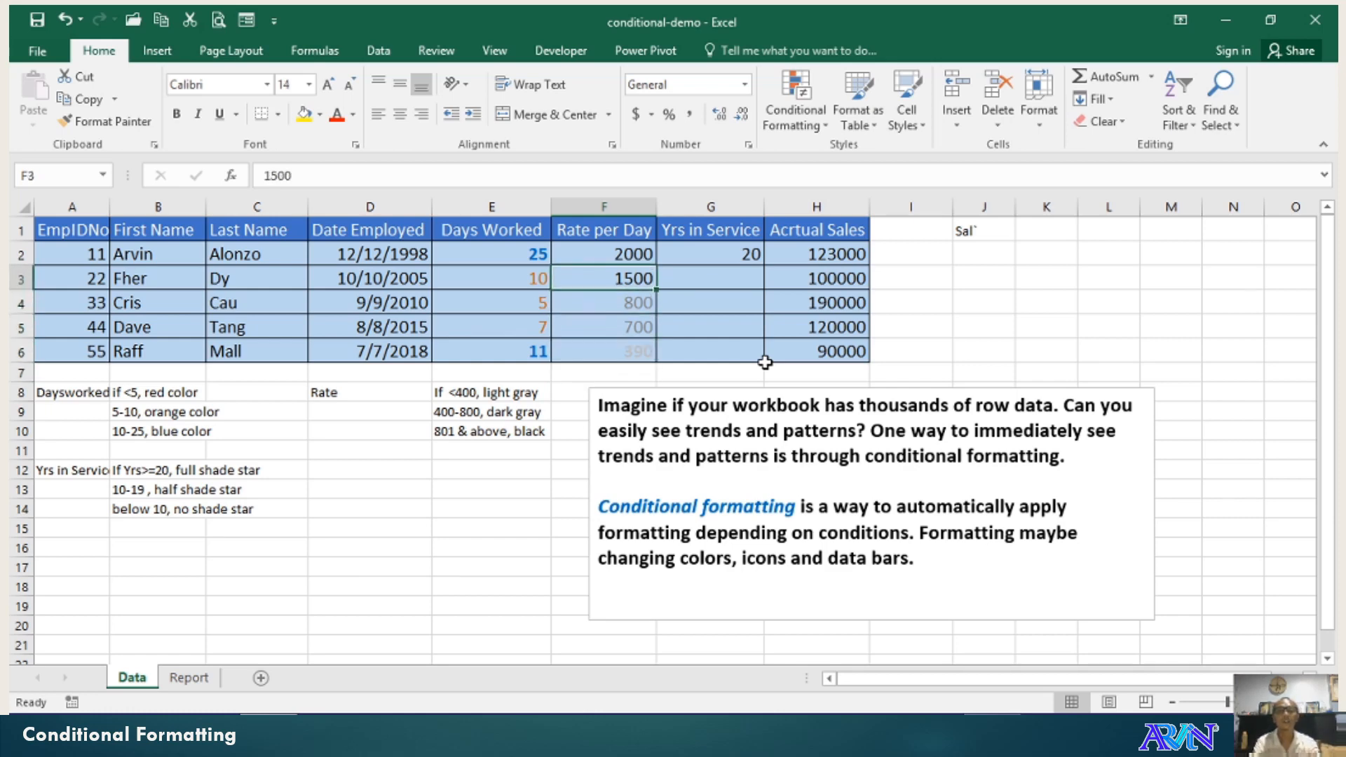
{"action": "key", "text": "Right"}
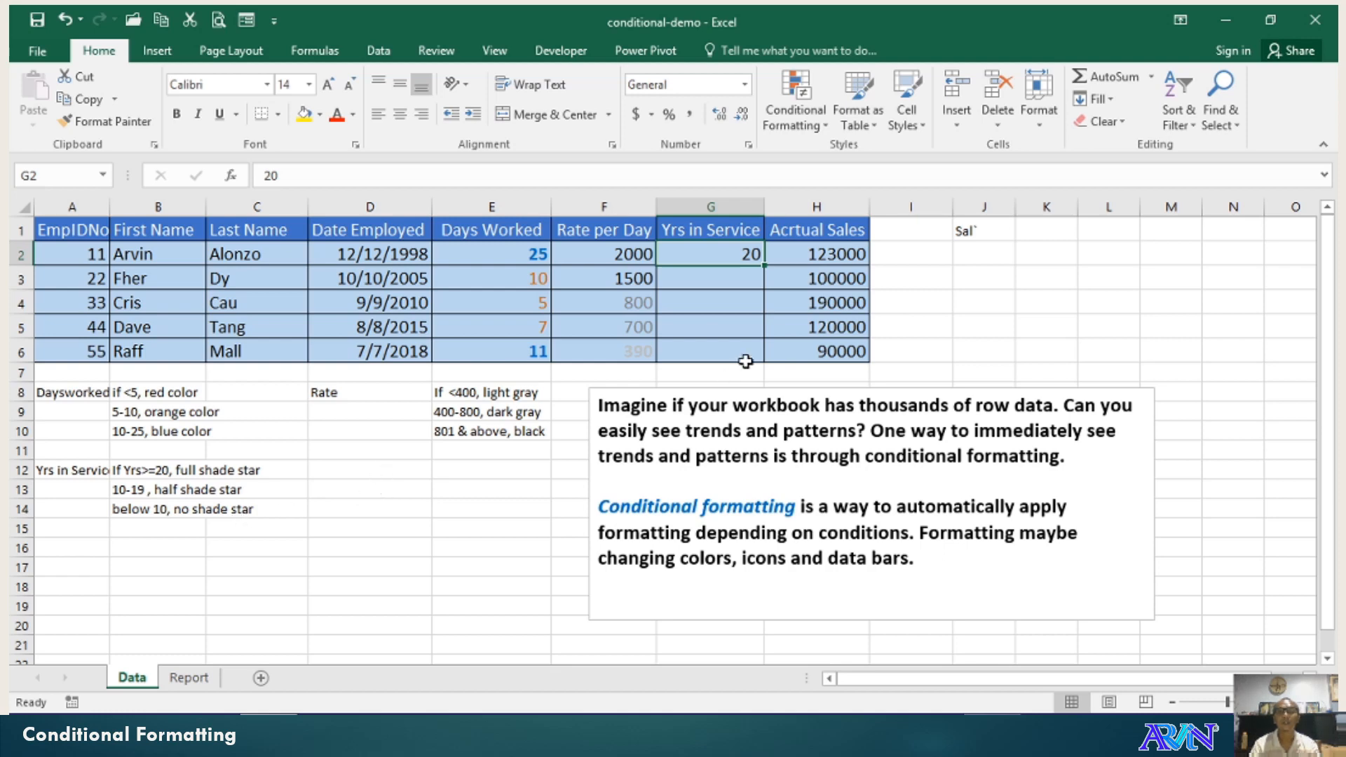
{"action": "left_click", "coordinate": [730, 312]}
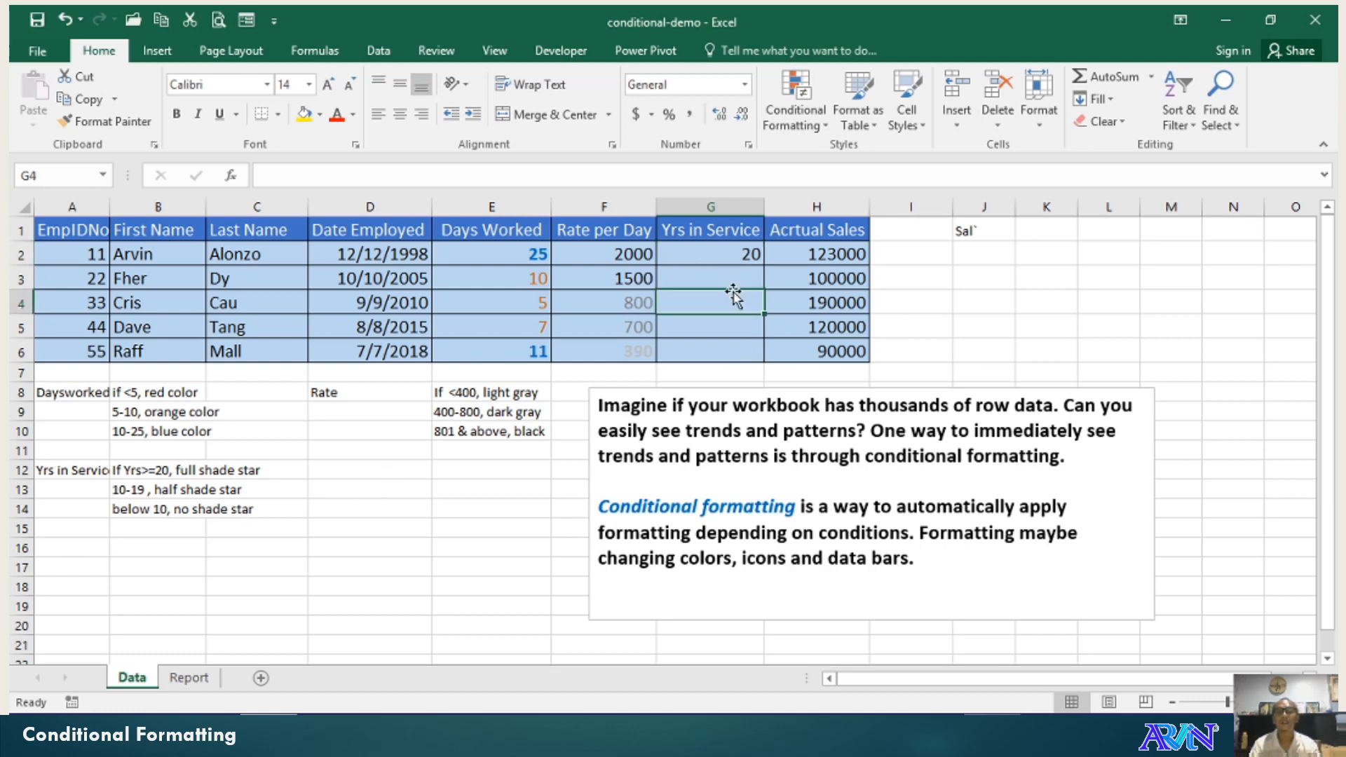
{"action": "left_click", "coordinate": [734, 285]}
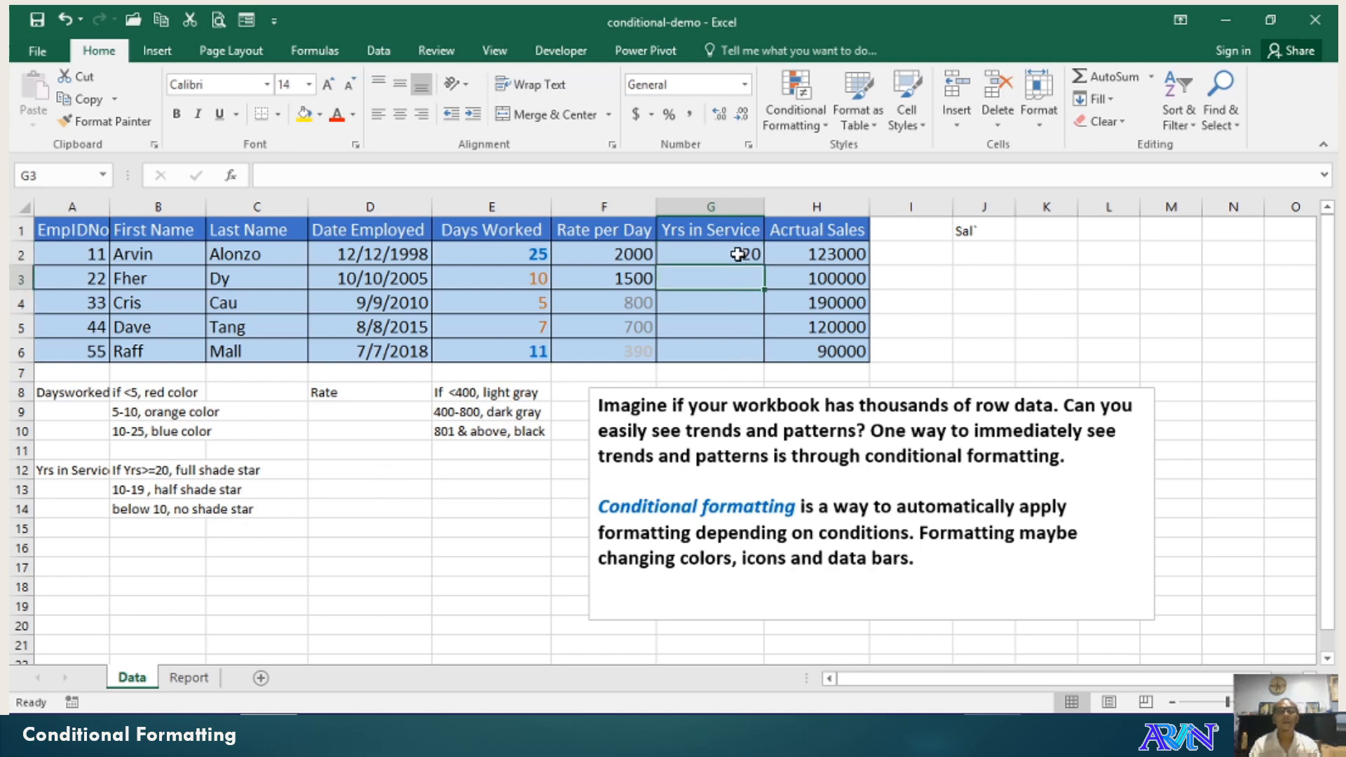
{"action": "left_click", "coordinate": [731, 255]}
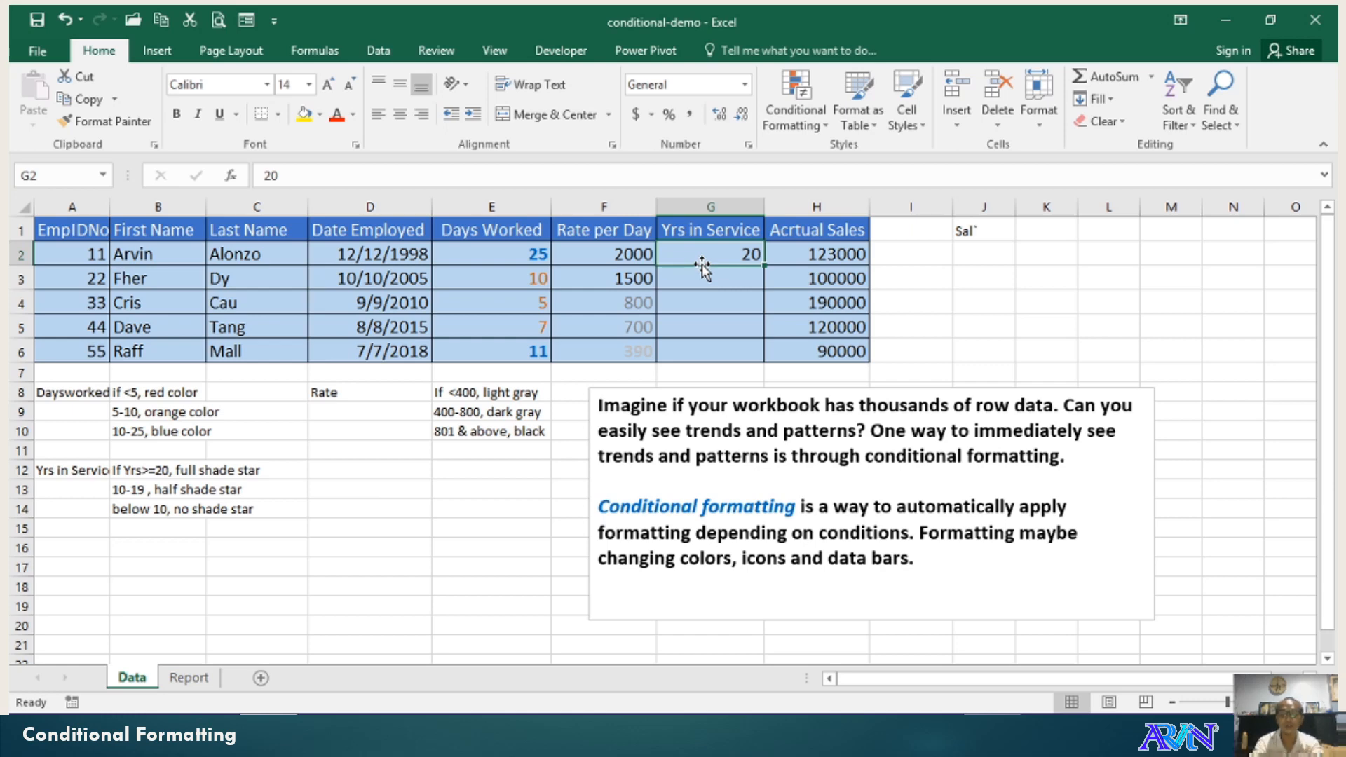
{"action": "type", "text": "="}
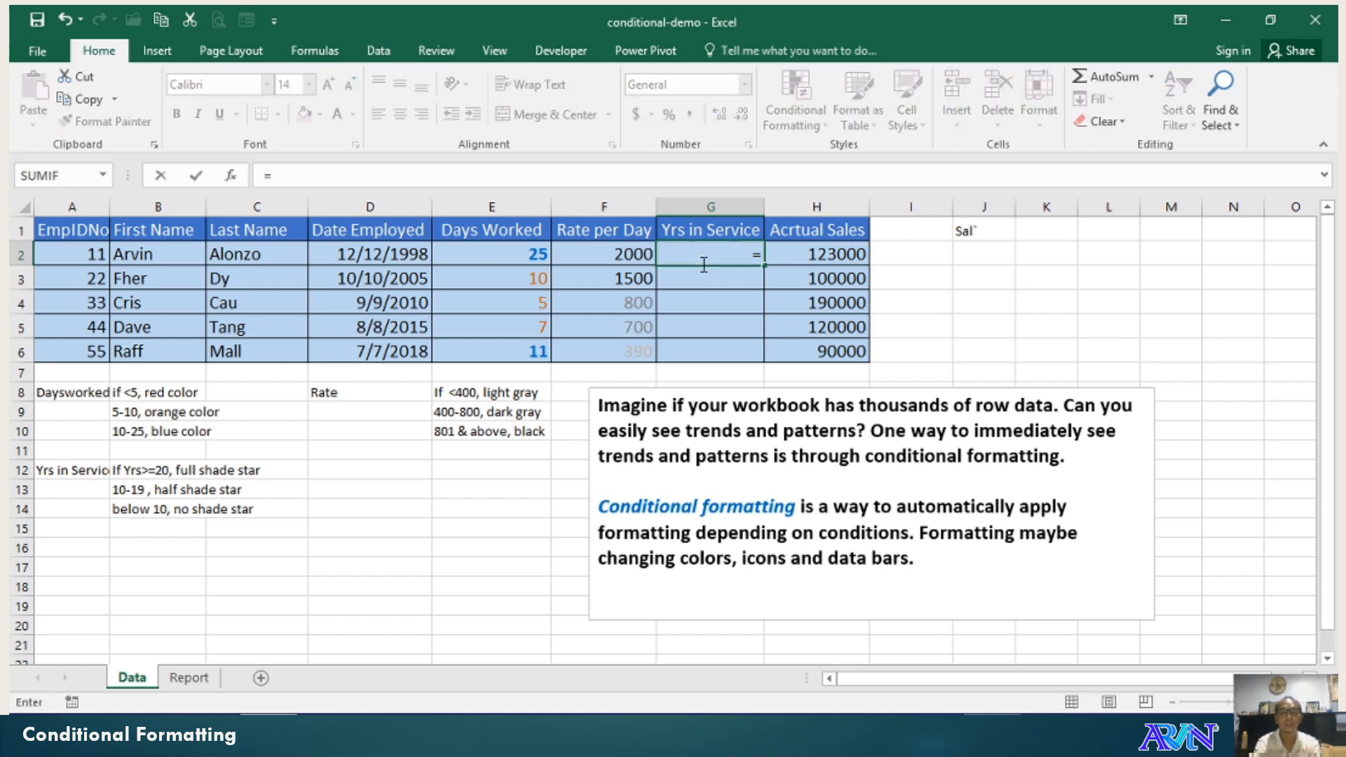
{"action": "type", "text": "year"}
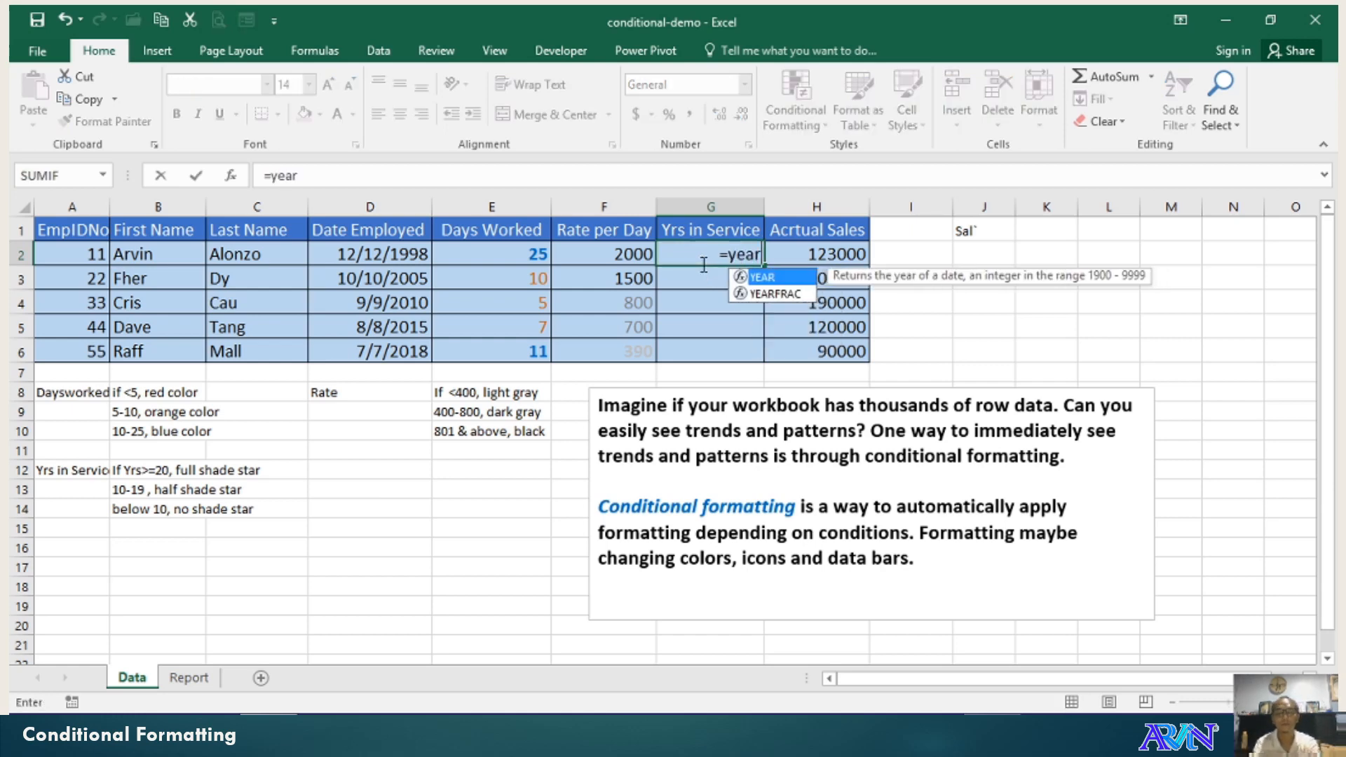
{"action": "type", "text": "frac("}
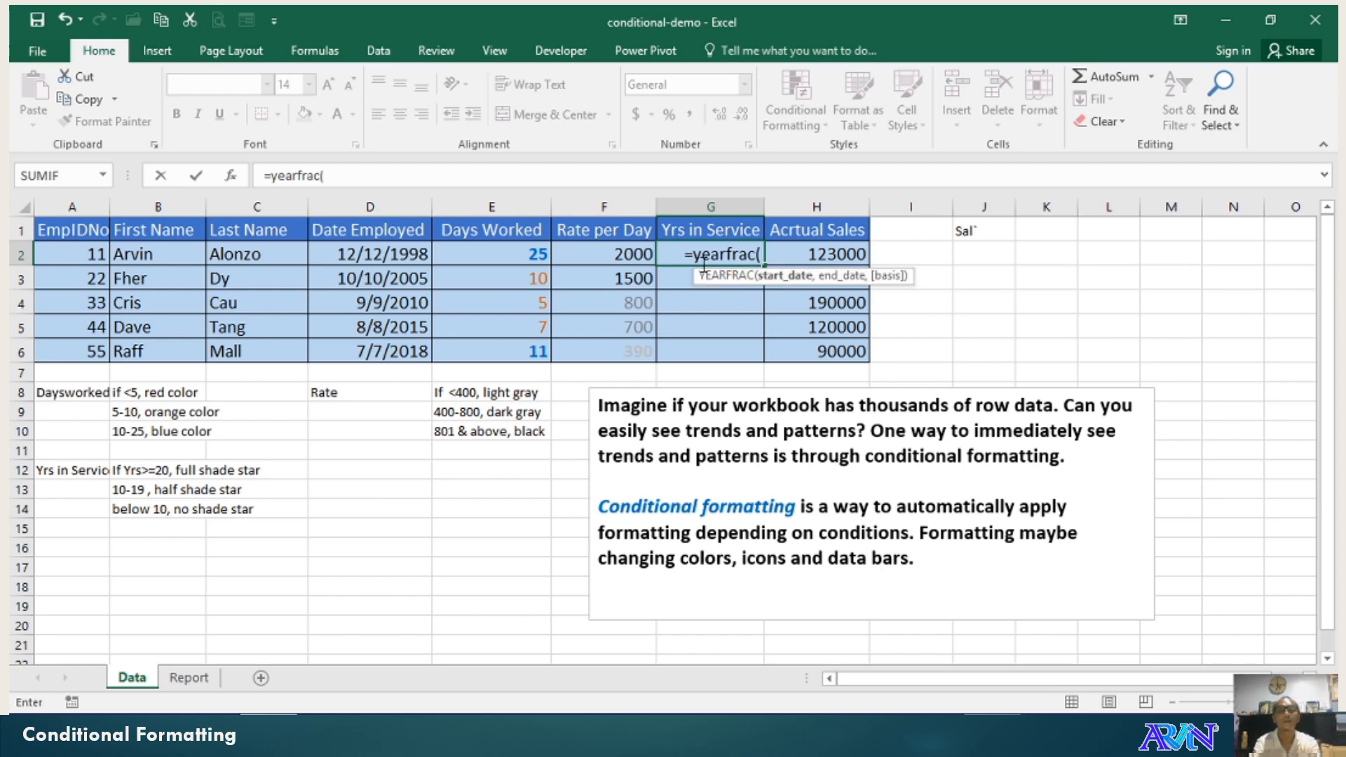
{"action": "type", "text": "d2"}
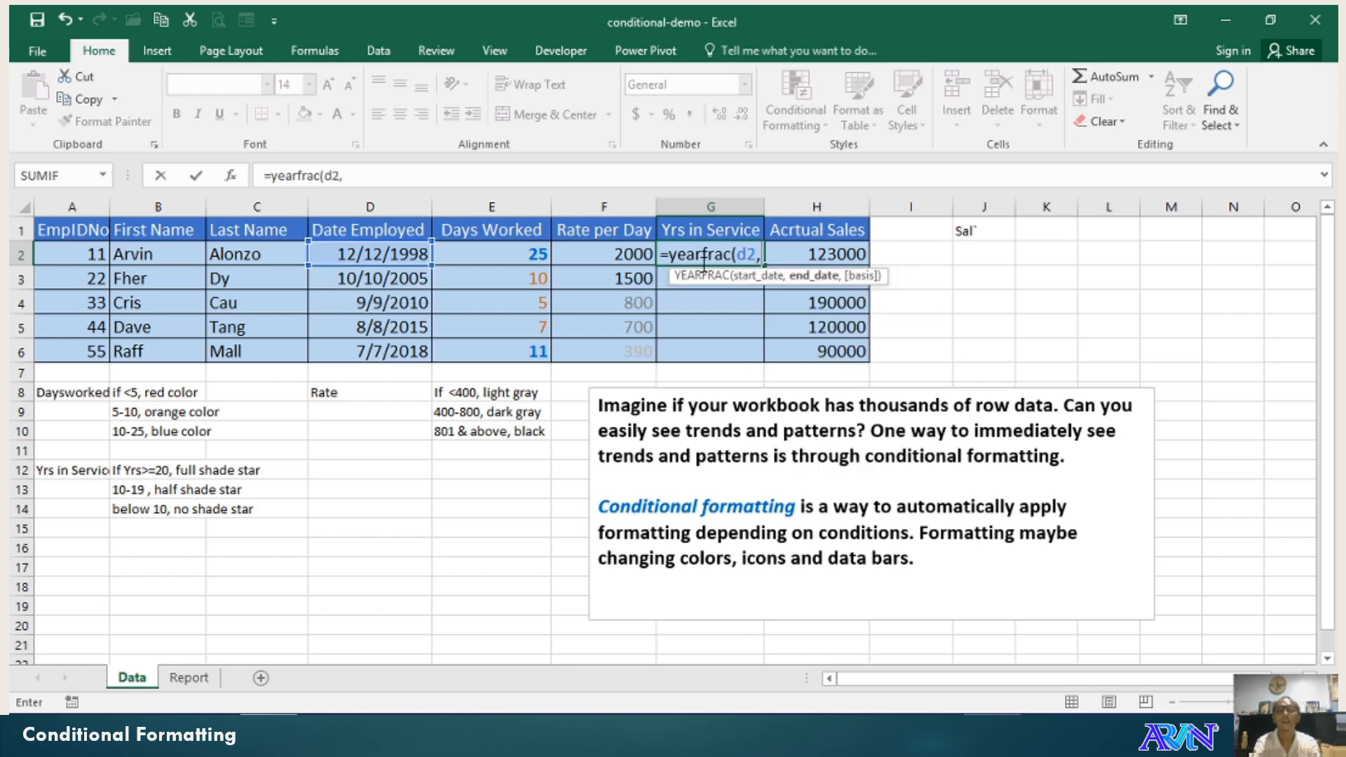
{"action": "type", "text": ", today()"}
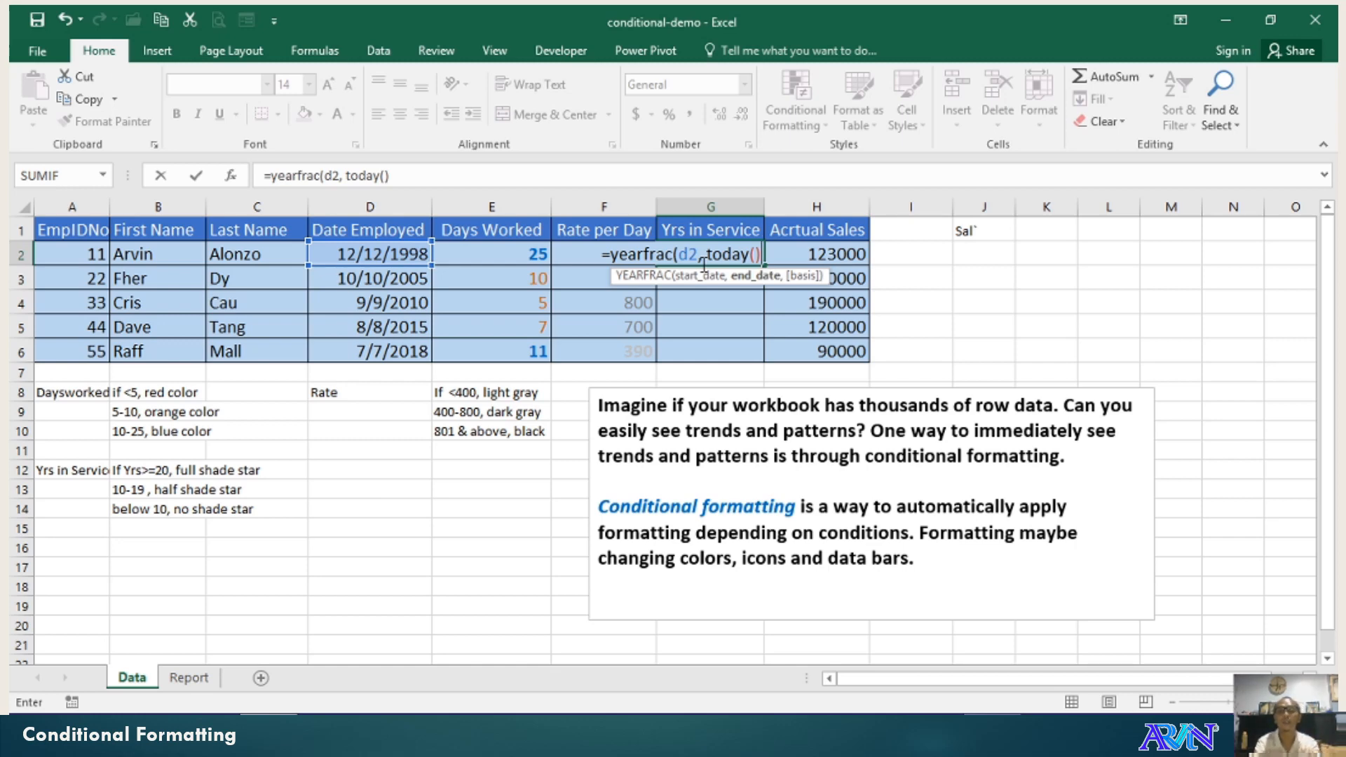
{"action": "type", "text": ")"}
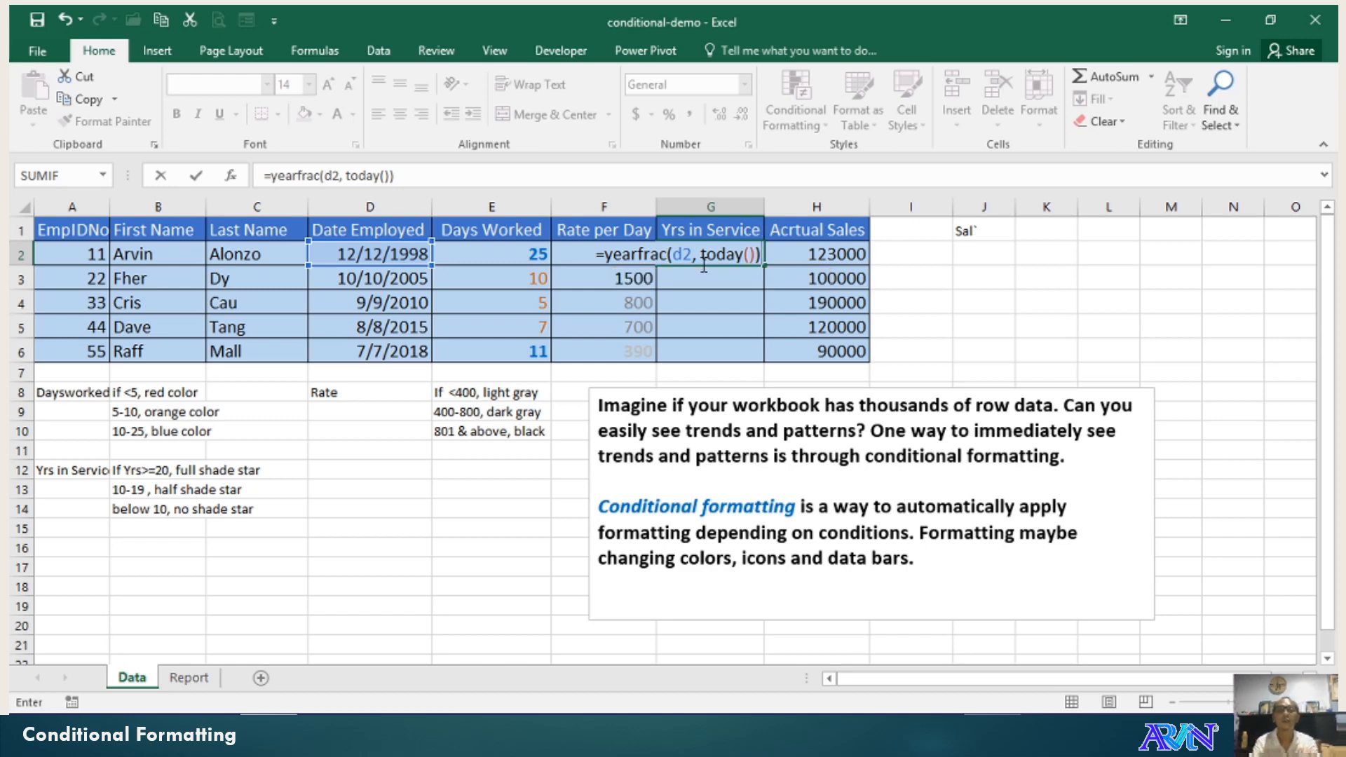
{"action": "key", "text": "Return"}
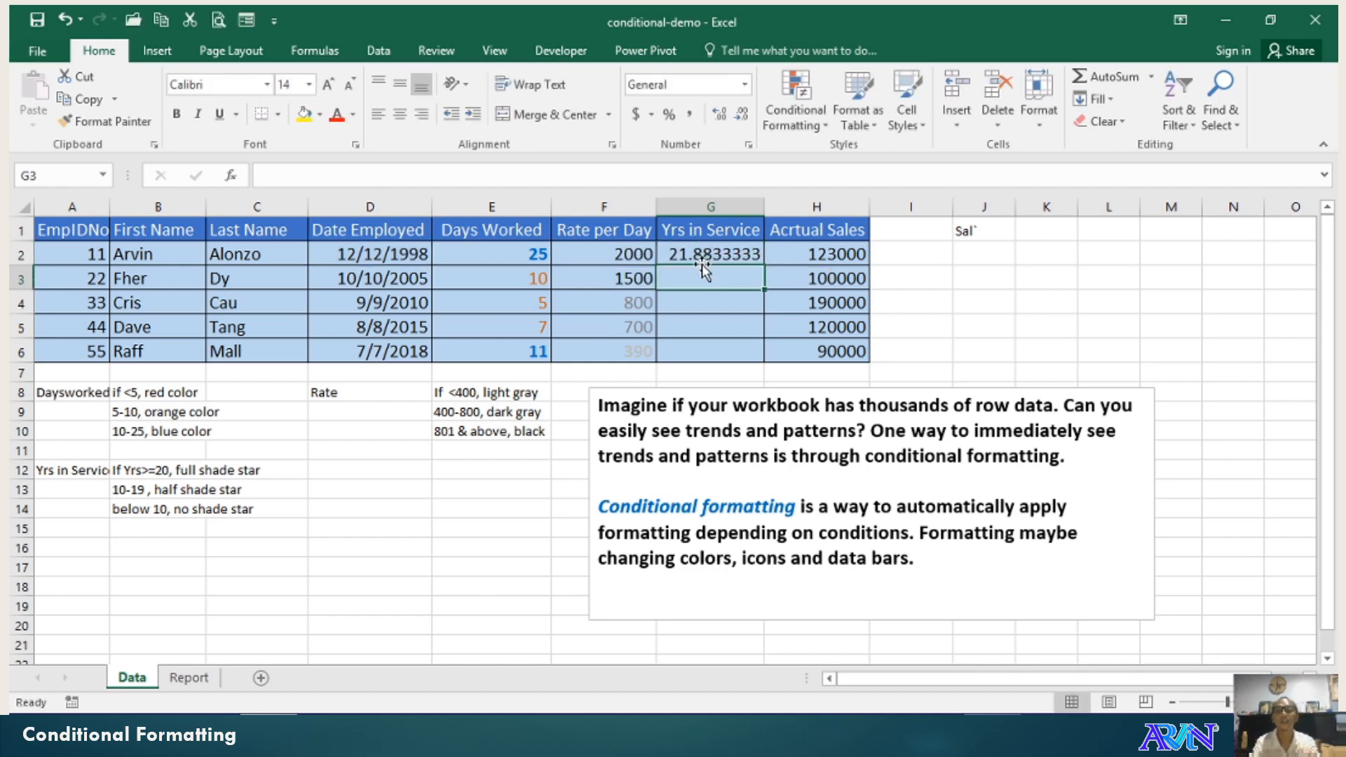
Wrap the G2 formula in INT so it reads =INT(YEARFRAC(D2, TODAY())).
{"action": "left_click", "coordinate": [701, 261]}
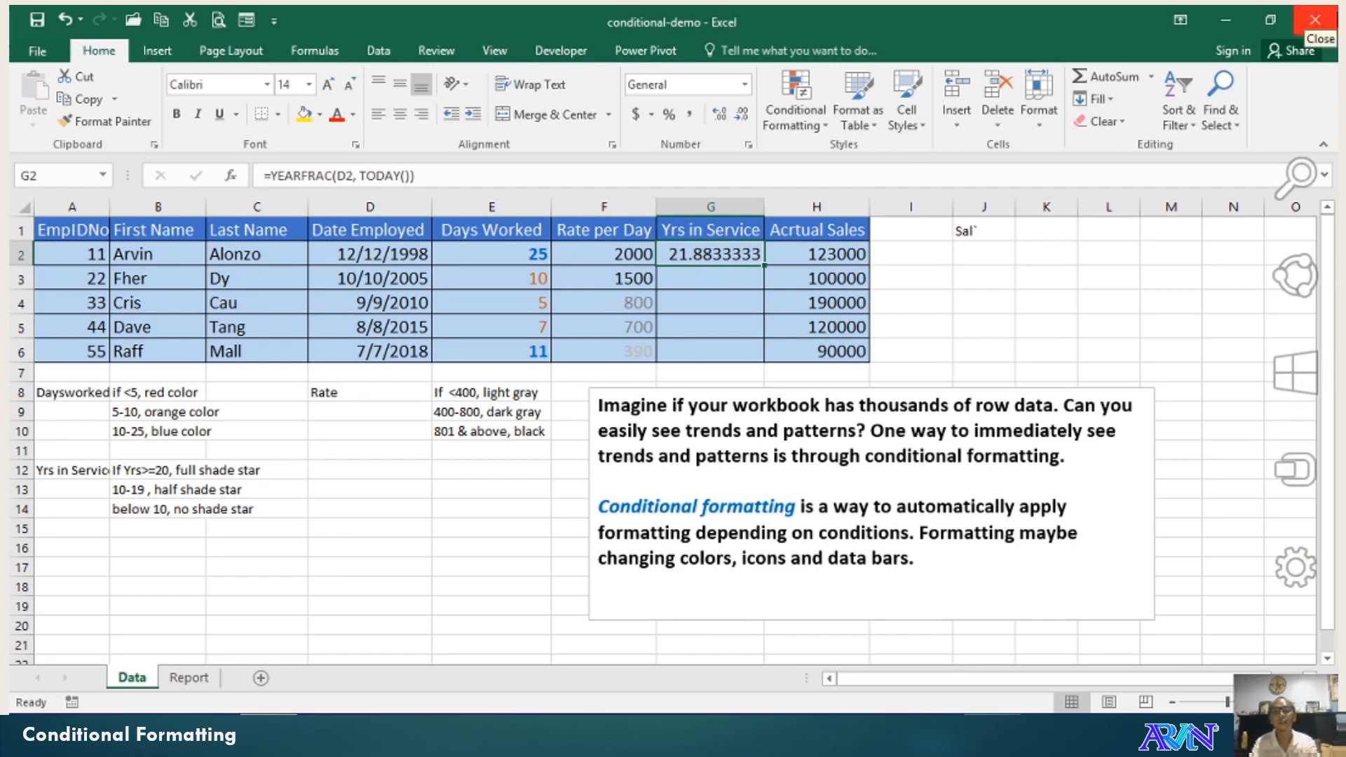
{"action": "key", "text": "F2"}
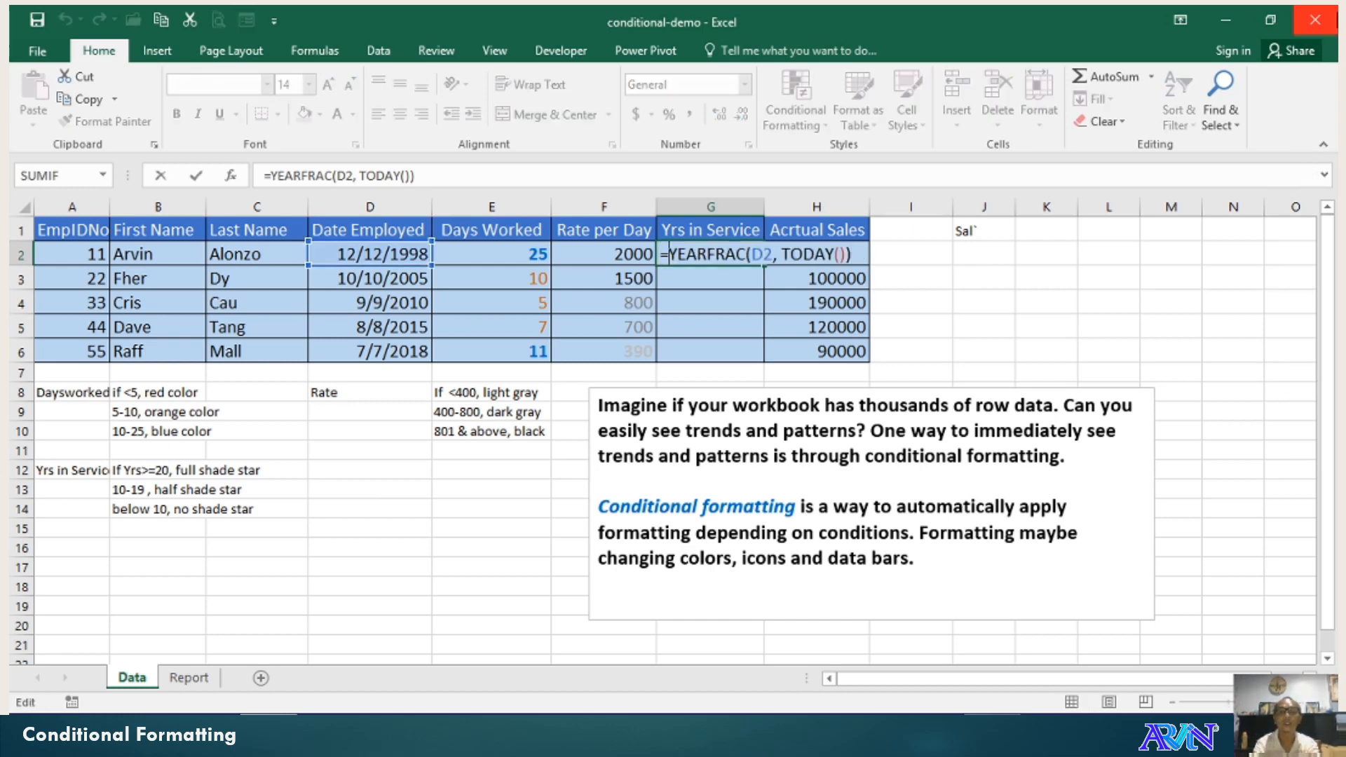
{"action": "type", "text": "int("}
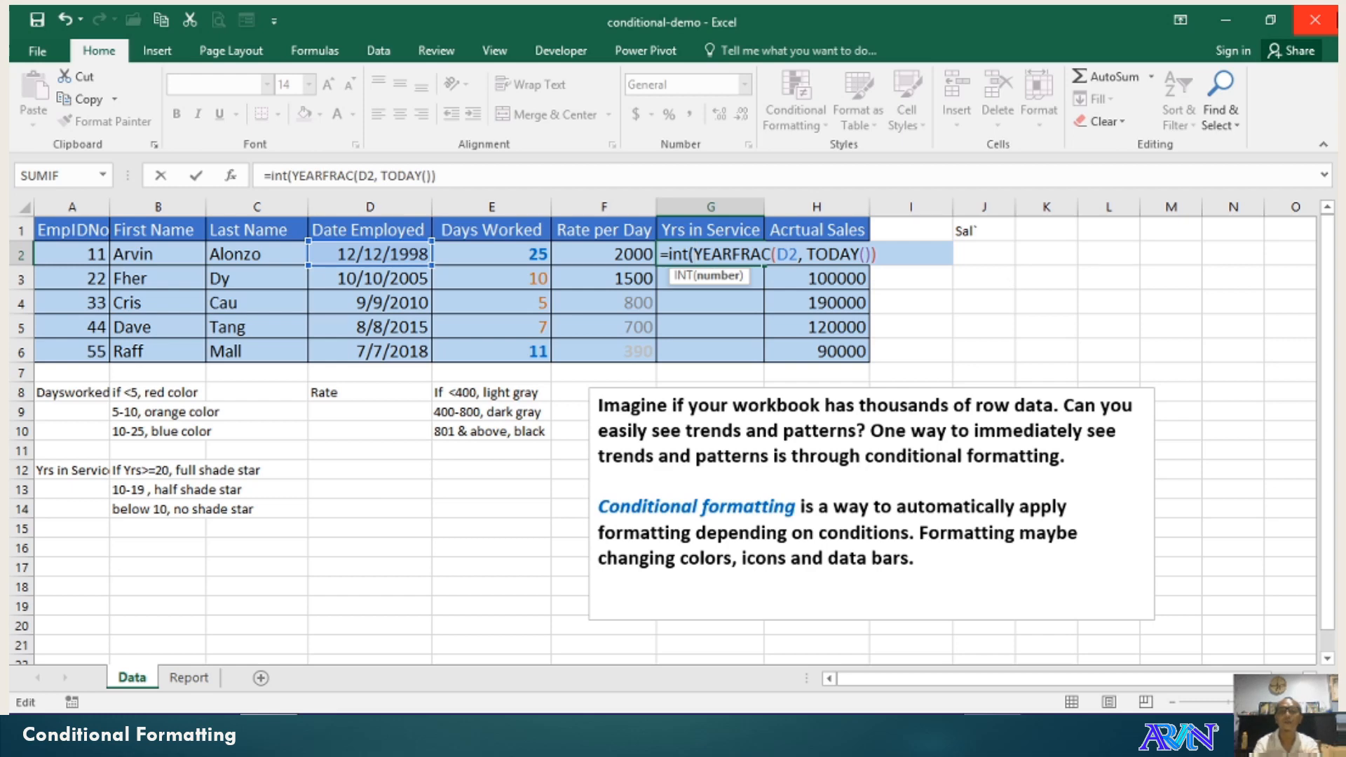
{"action": "key", "text": "End"}
{"action": "type", "text": ")"}
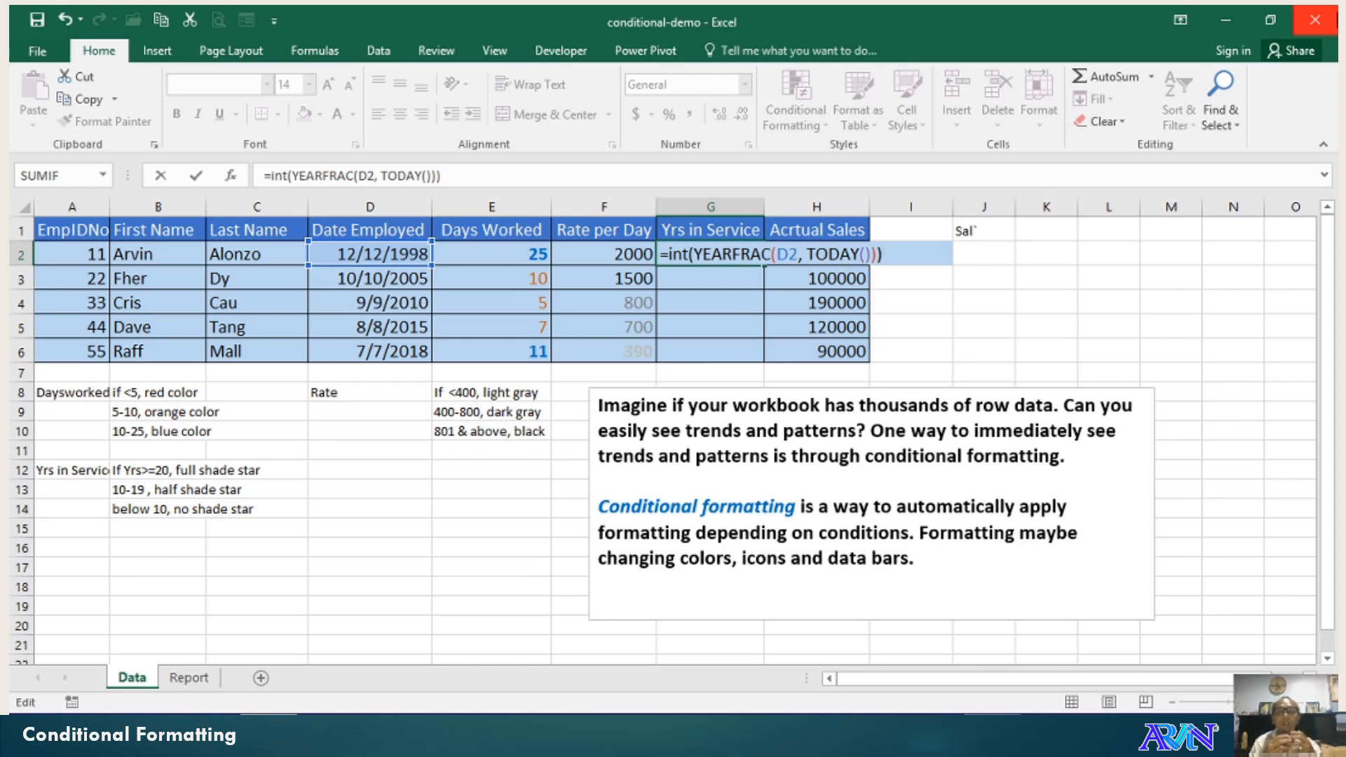
{"action": "key", "text": "ctrl+Return"}
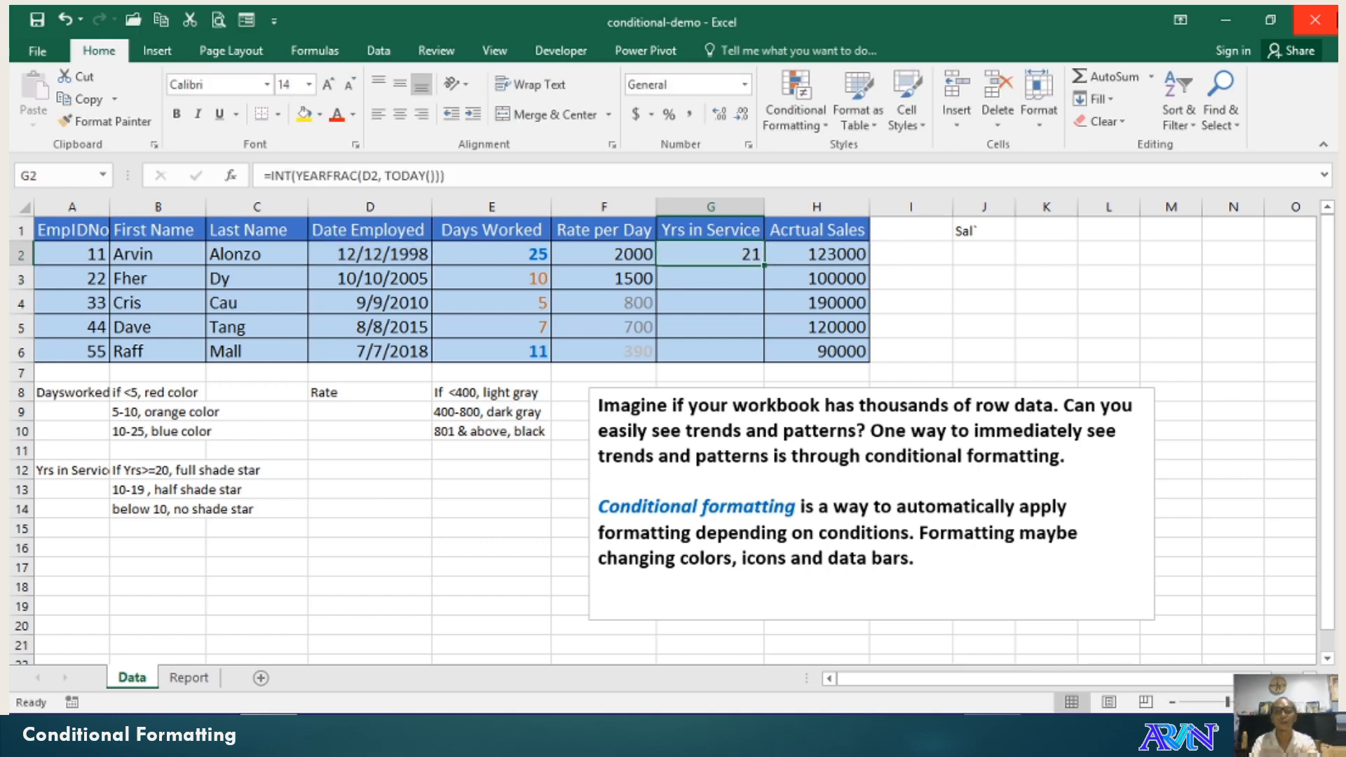
Copy the G2 formula to the remaining Yrs in Service cells G3:G6.
{"action": "key", "text": "ctrl+c"}
{"action": "left_click_drag", "start_coordinate": [710, 278], "coordinate": [710, 351]}
{"action": "key", "text": "ctrl+v"}
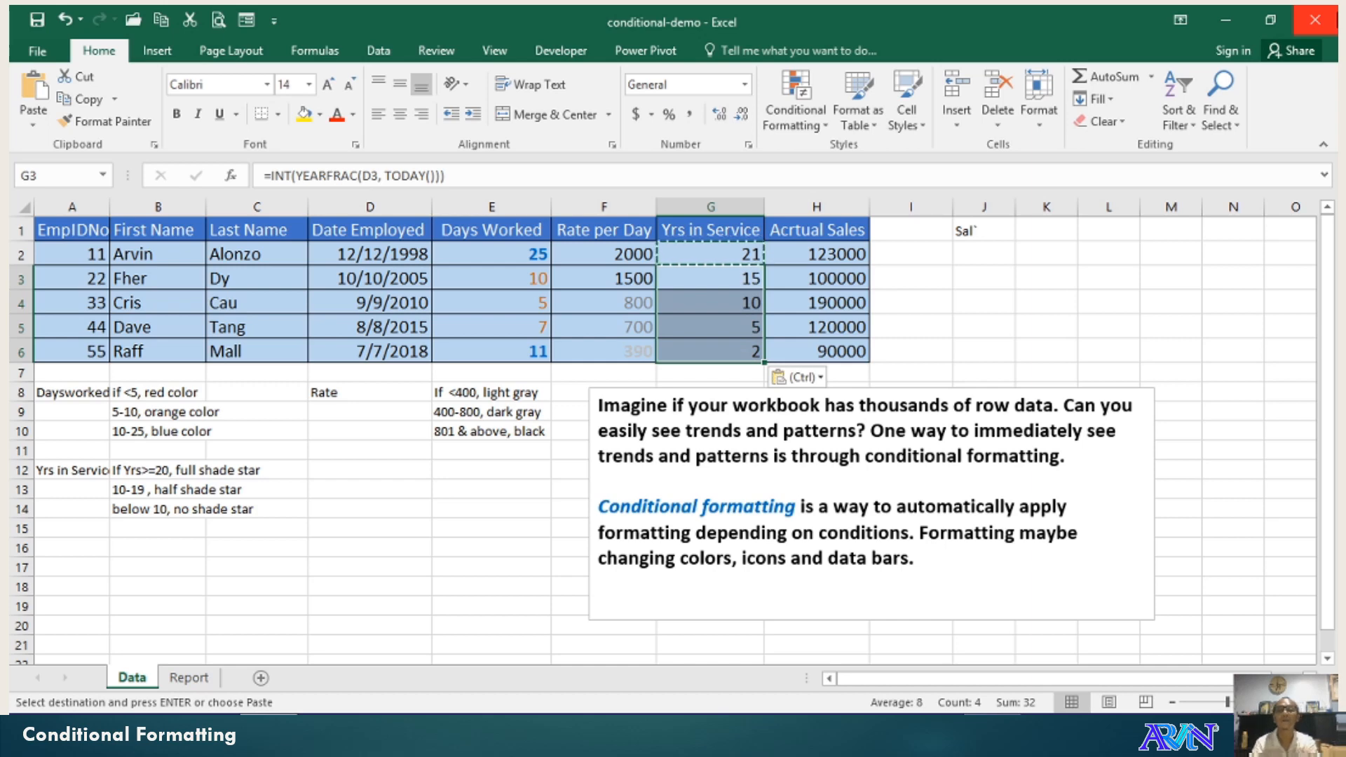
Apply the conditional formatting icon set with green, yellow and red circles to the Yrs in Service values G2:G6.
{"action": "key", "text": "Down"}
{"action": "key", "text": "Down"}
{"action": "key", "text": "Down"}
{"action": "key", "text": "Up"}
{"action": "key", "text": "Up"}
{"action": "key", "text": "Up"}
{"action": "key", "text": "Up"}
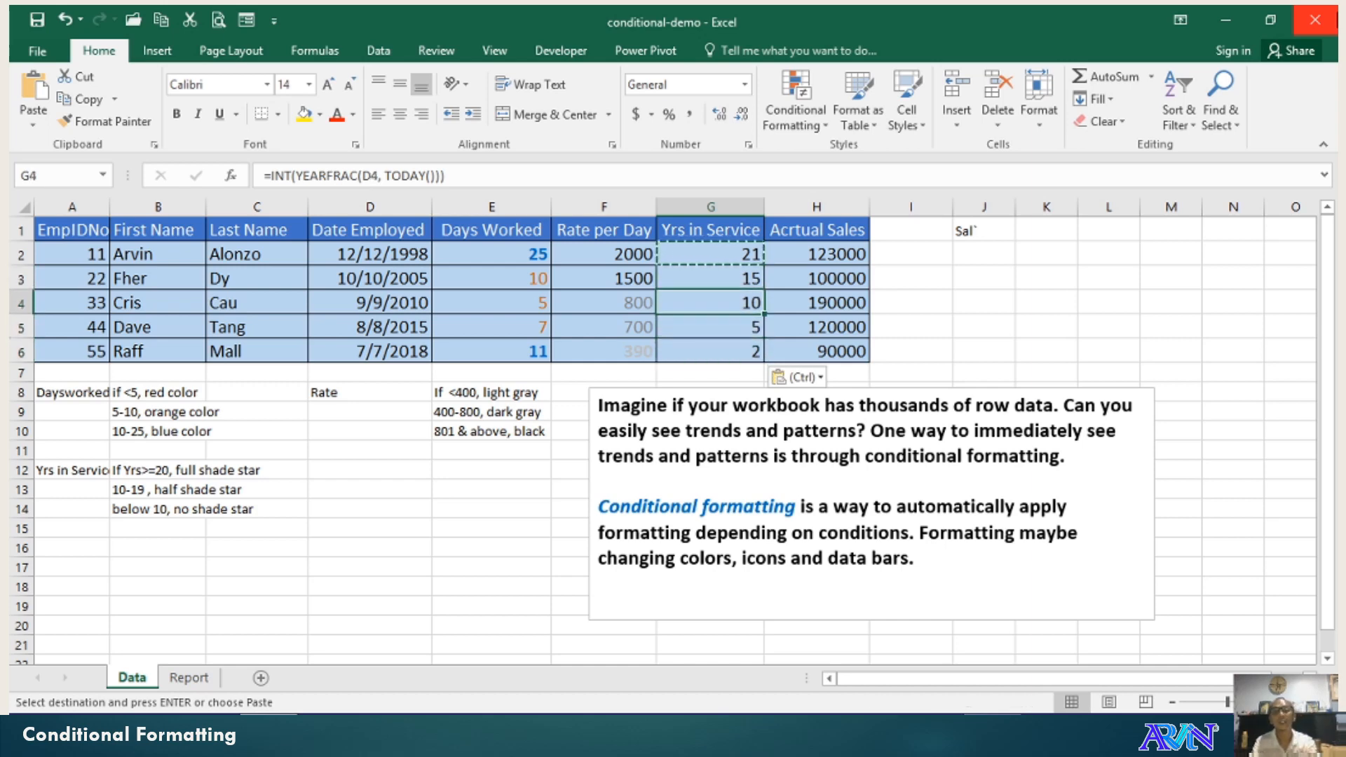
{"action": "key", "text": "shift+Down"}
{"action": "key", "text": "shift+Down"}
{"action": "key", "text": "shift+Down"}
{"action": "key", "text": "shift+Down"}
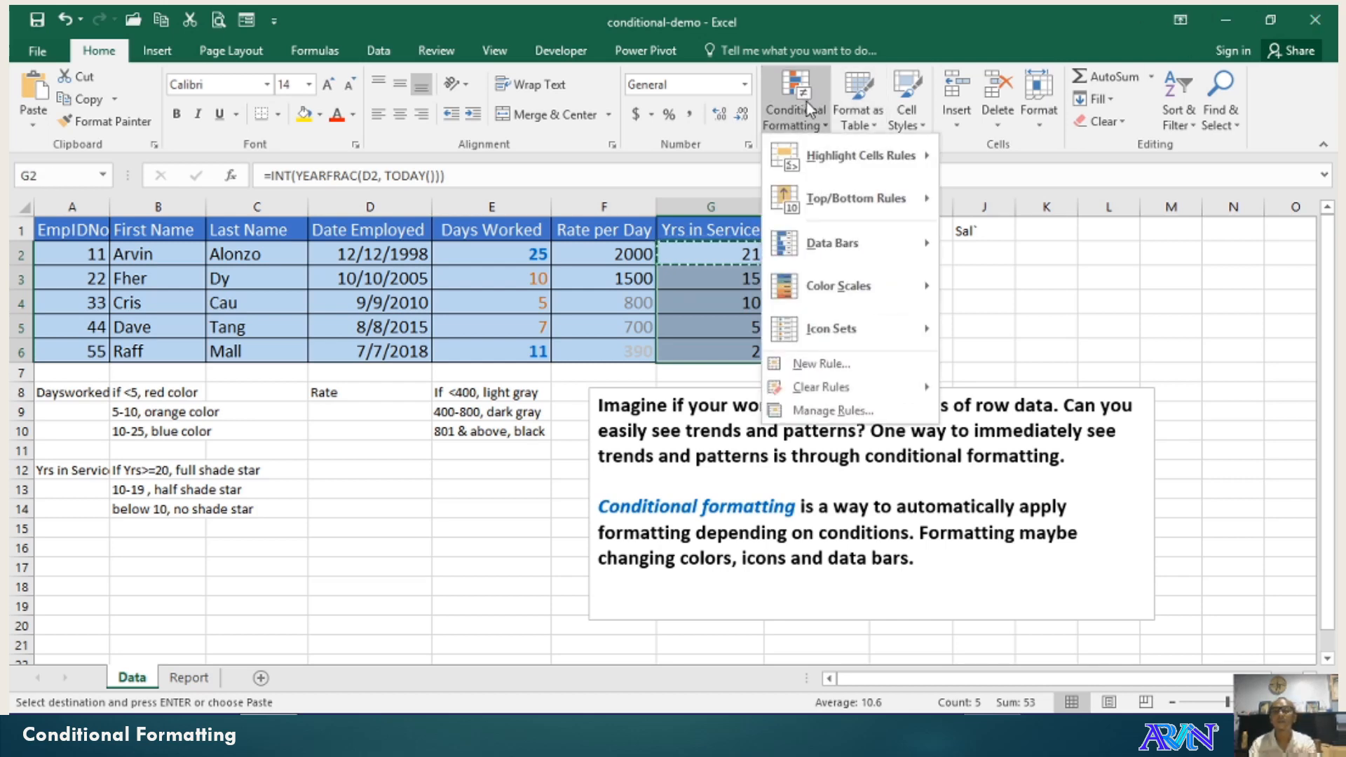
{"action": "mouse_move", "coordinate": [864, 326]}
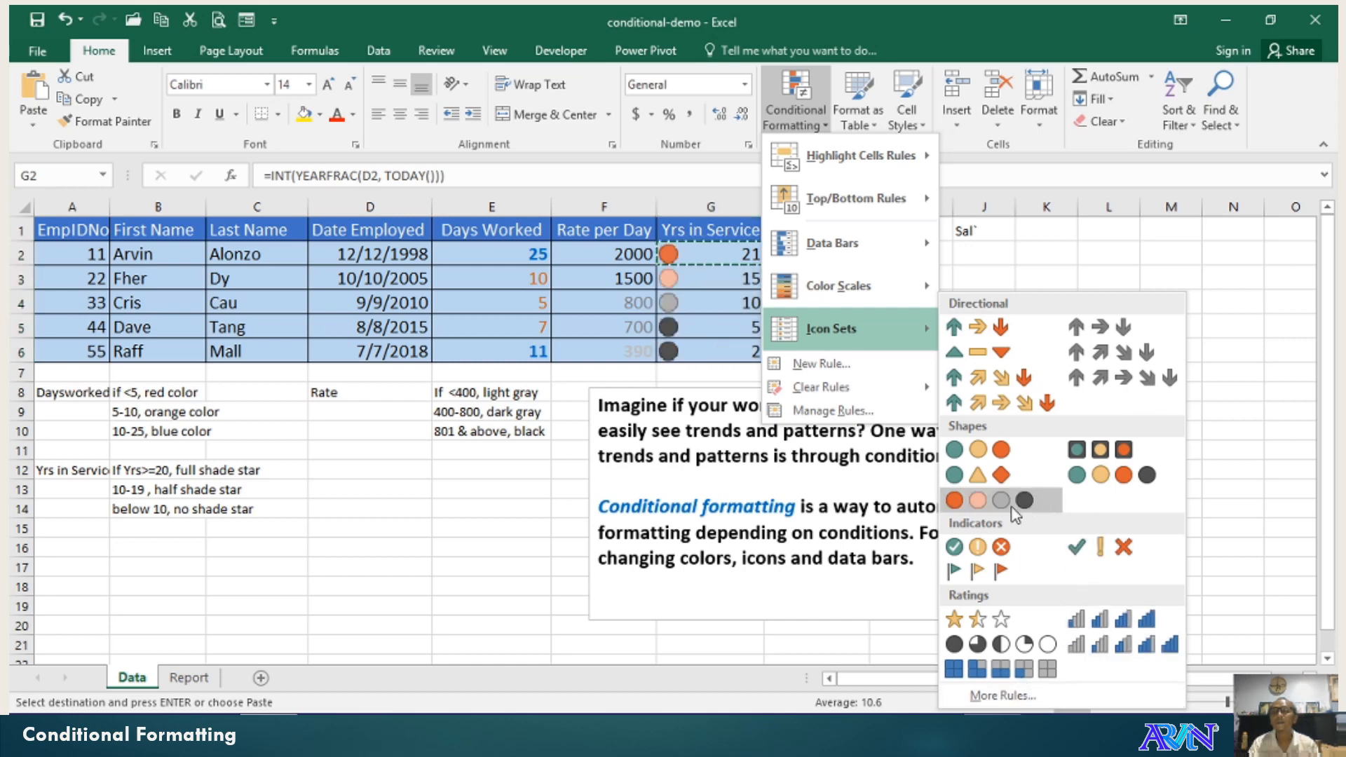
{"action": "left_click", "coordinate": [988, 452]}
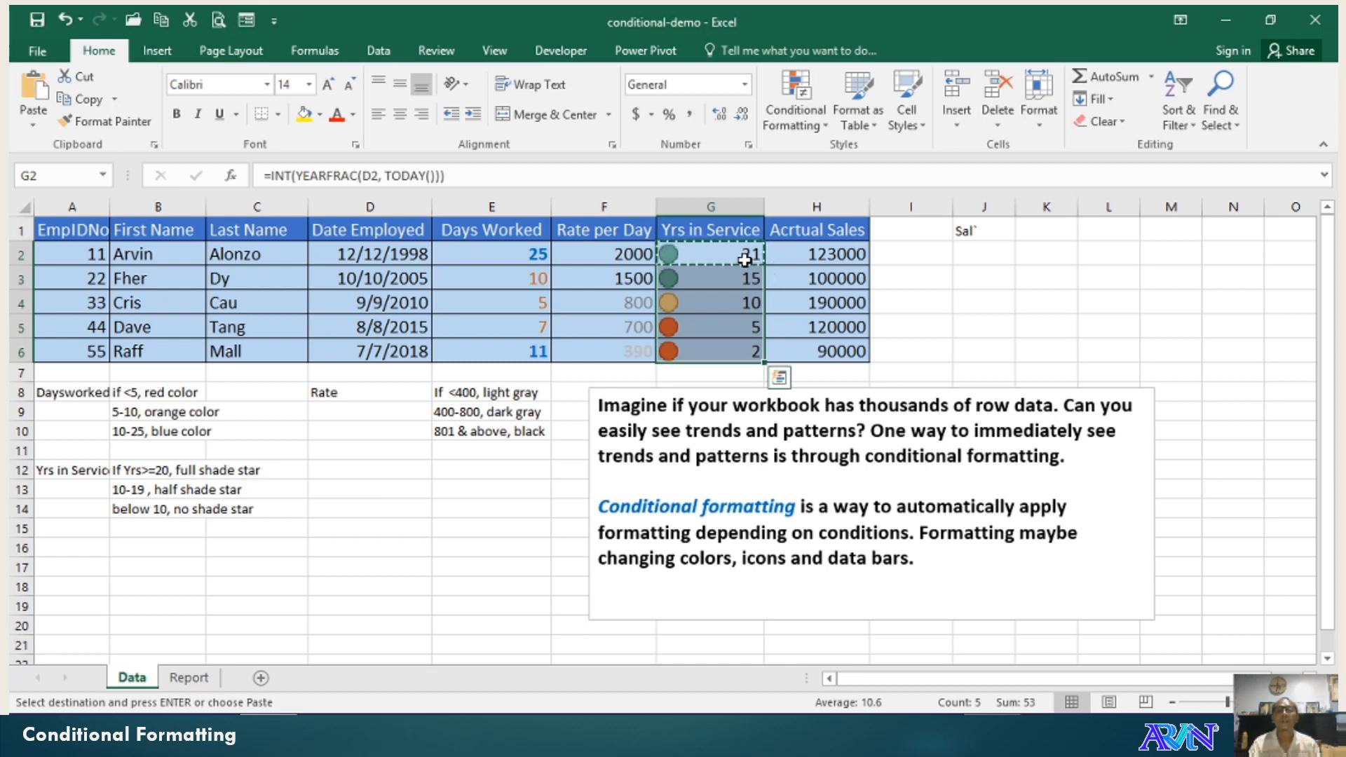
Edit the Yrs in Service icon set rule so values >= 20, with type Number, show a black circle.
{"action": "left_click", "coordinate": [806, 129]}
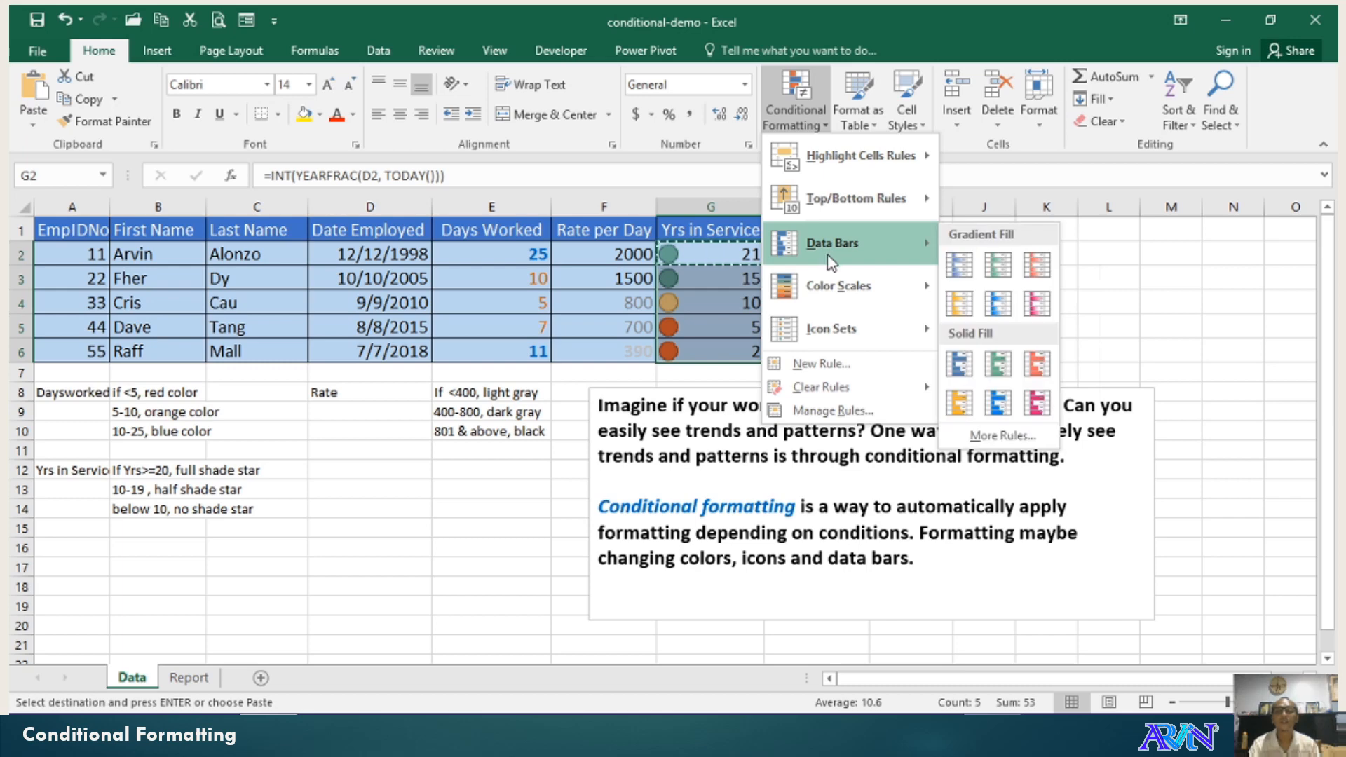
{"action": "left_click", "coordinate": [832, 410]}
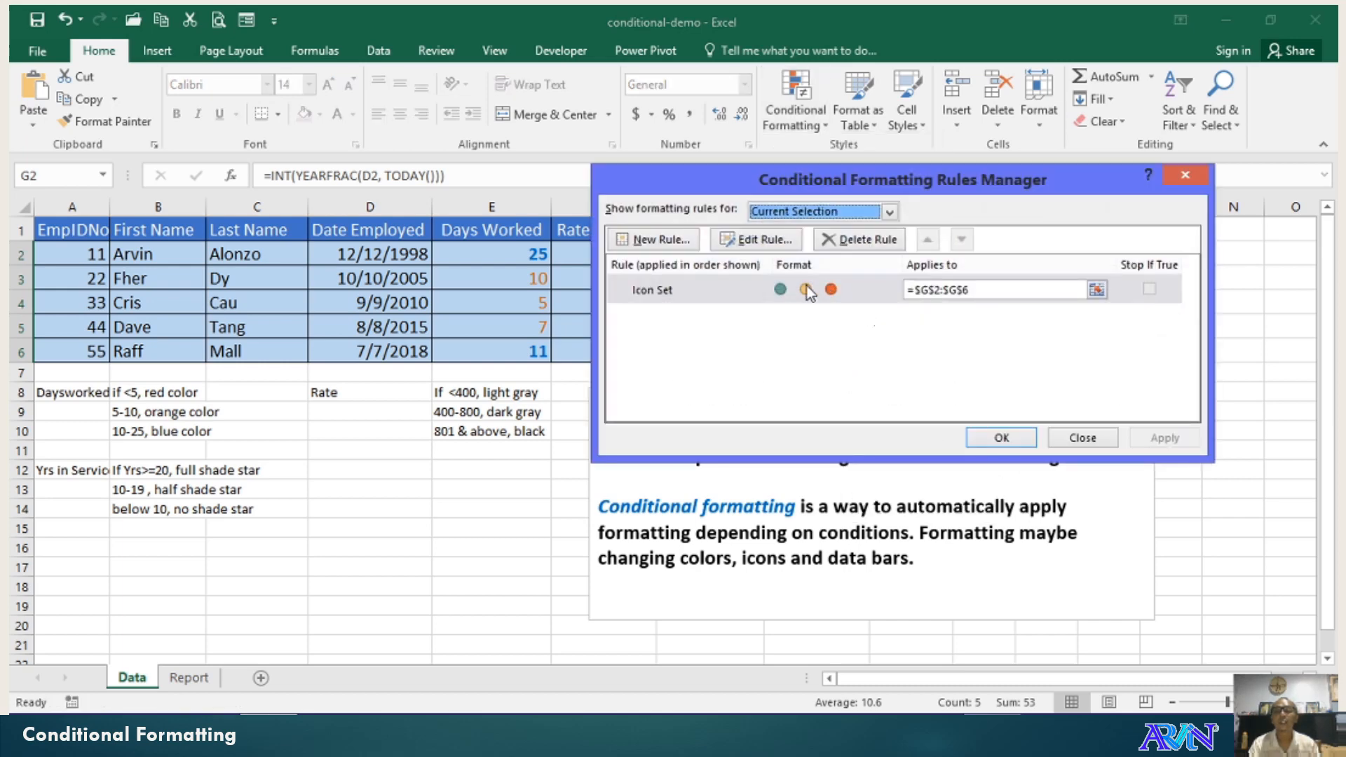
{"action": "left_click", "coordinate": [767, 288]}
{"action": "left_click", "coordinate": [753, 239]}
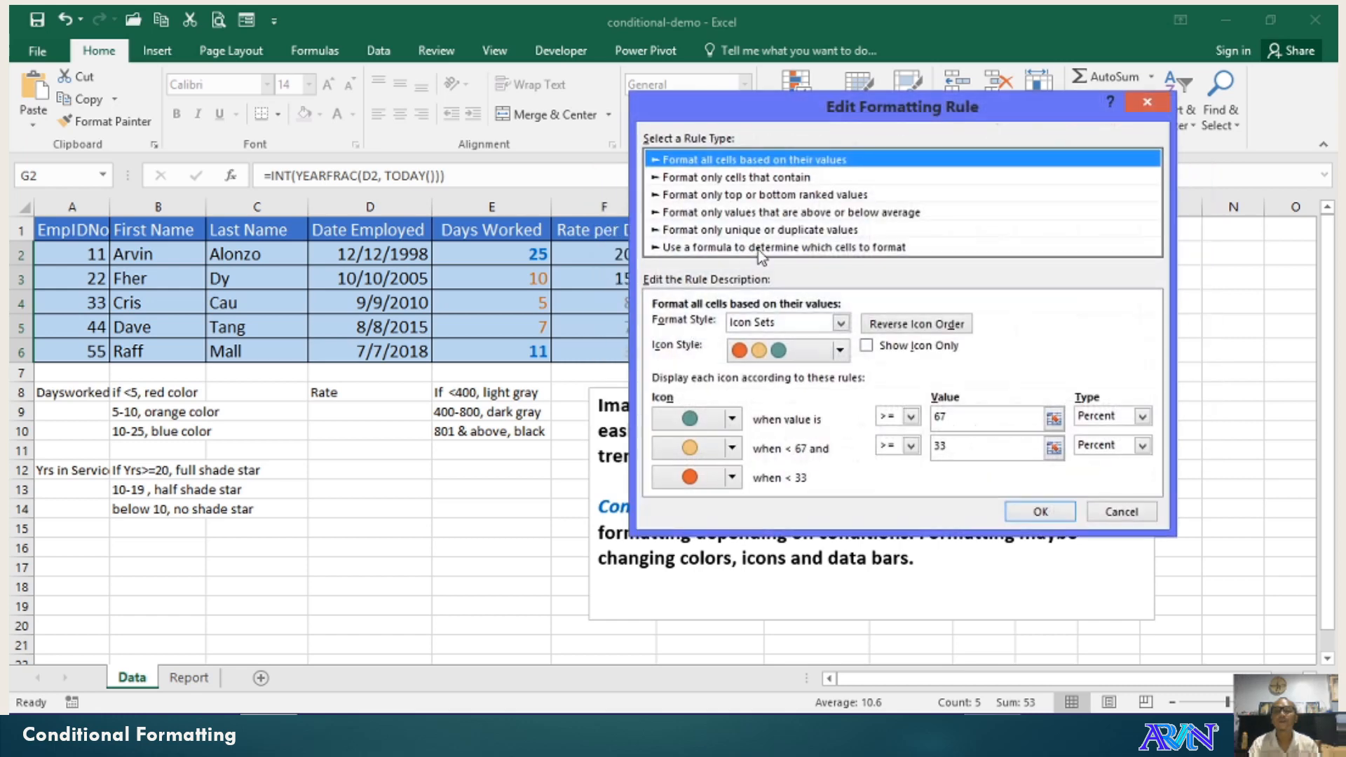
{"action": "left_click", "coordinate": [1142, 416]}
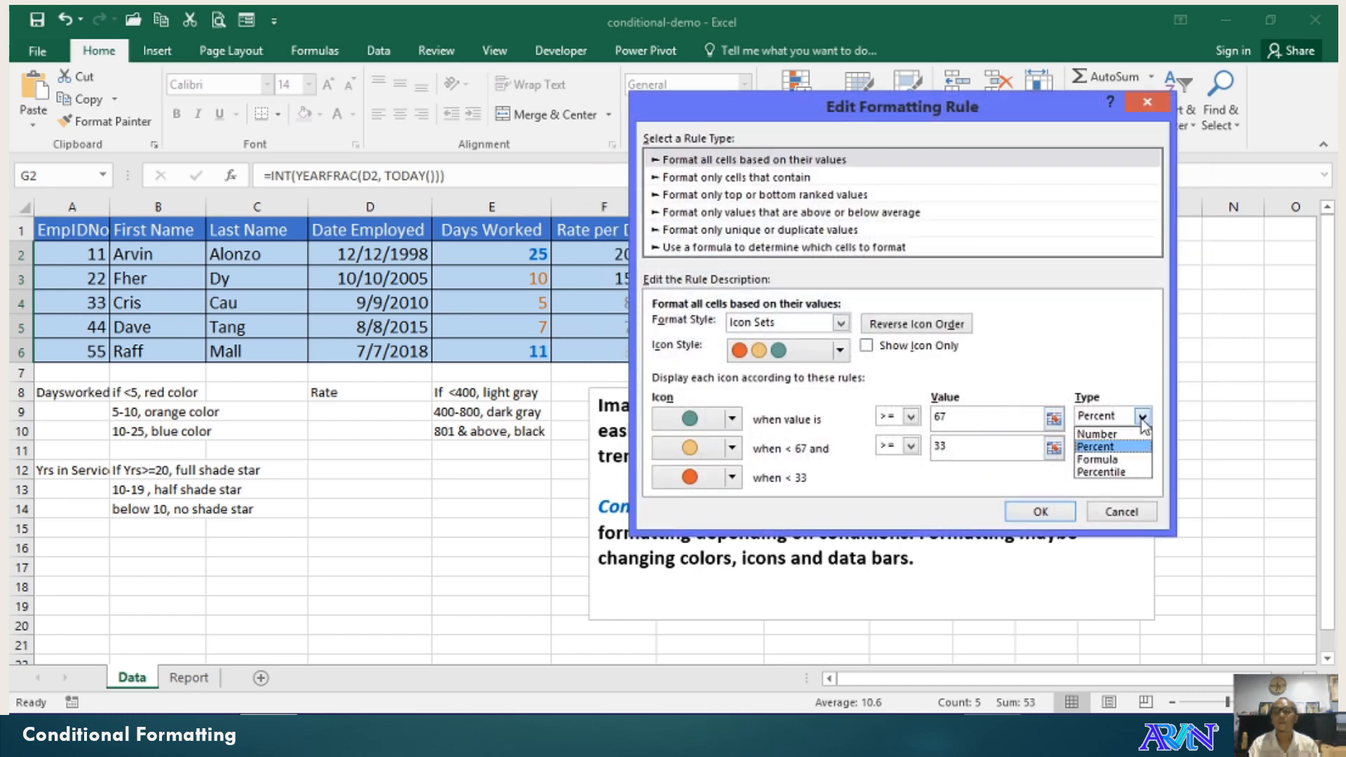
{"action": "left_click", "coordinate": [1120, 435]}
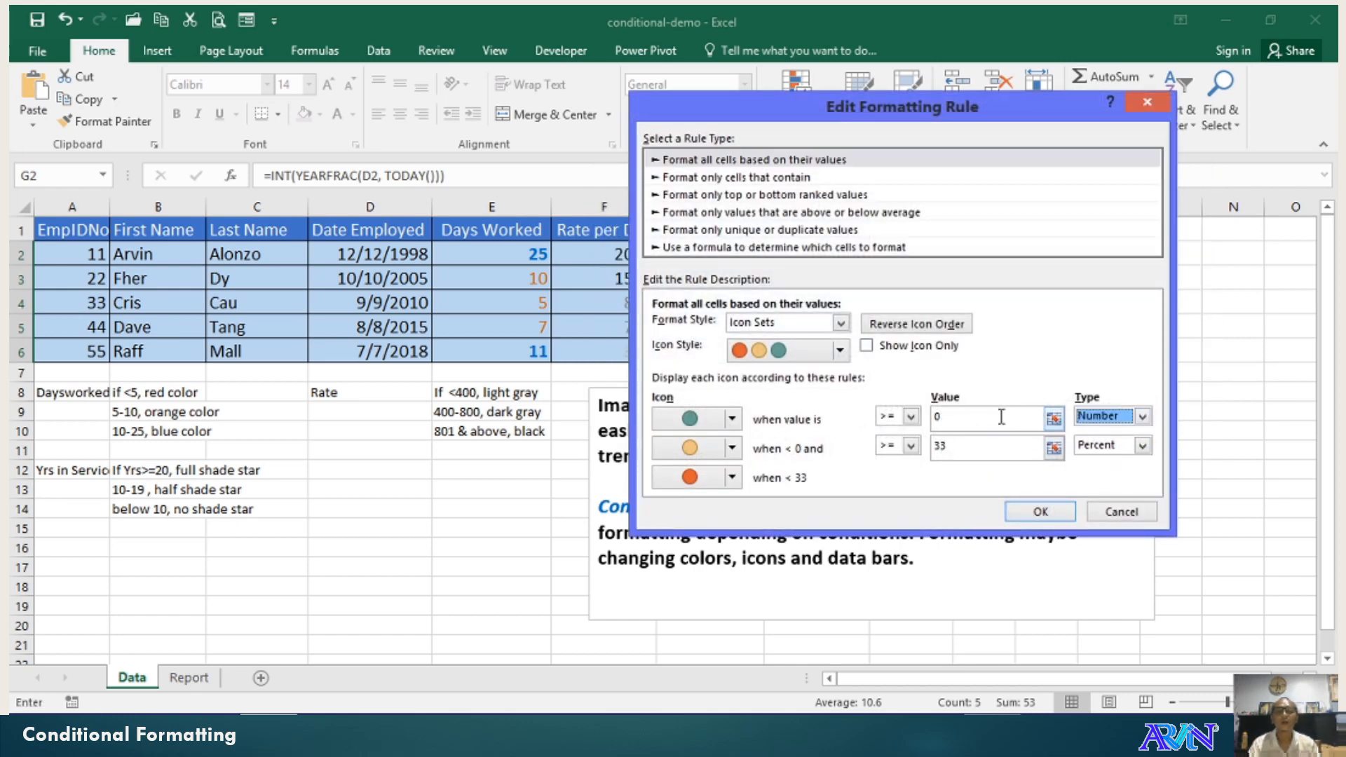
{"action": "left_click", "coordinate": [932, 423]}
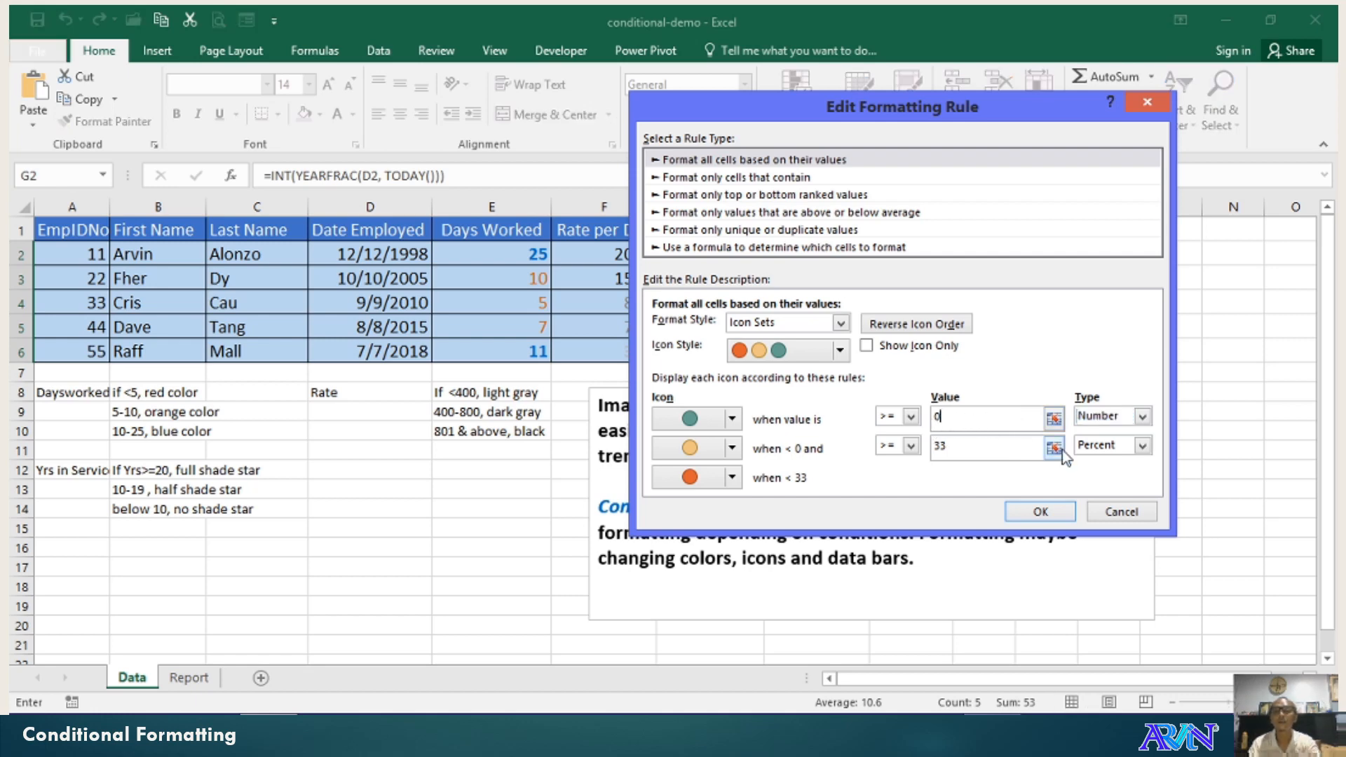
{"action": "key", "text": "BackSpace"}
{"action": "type", "text": "20"}
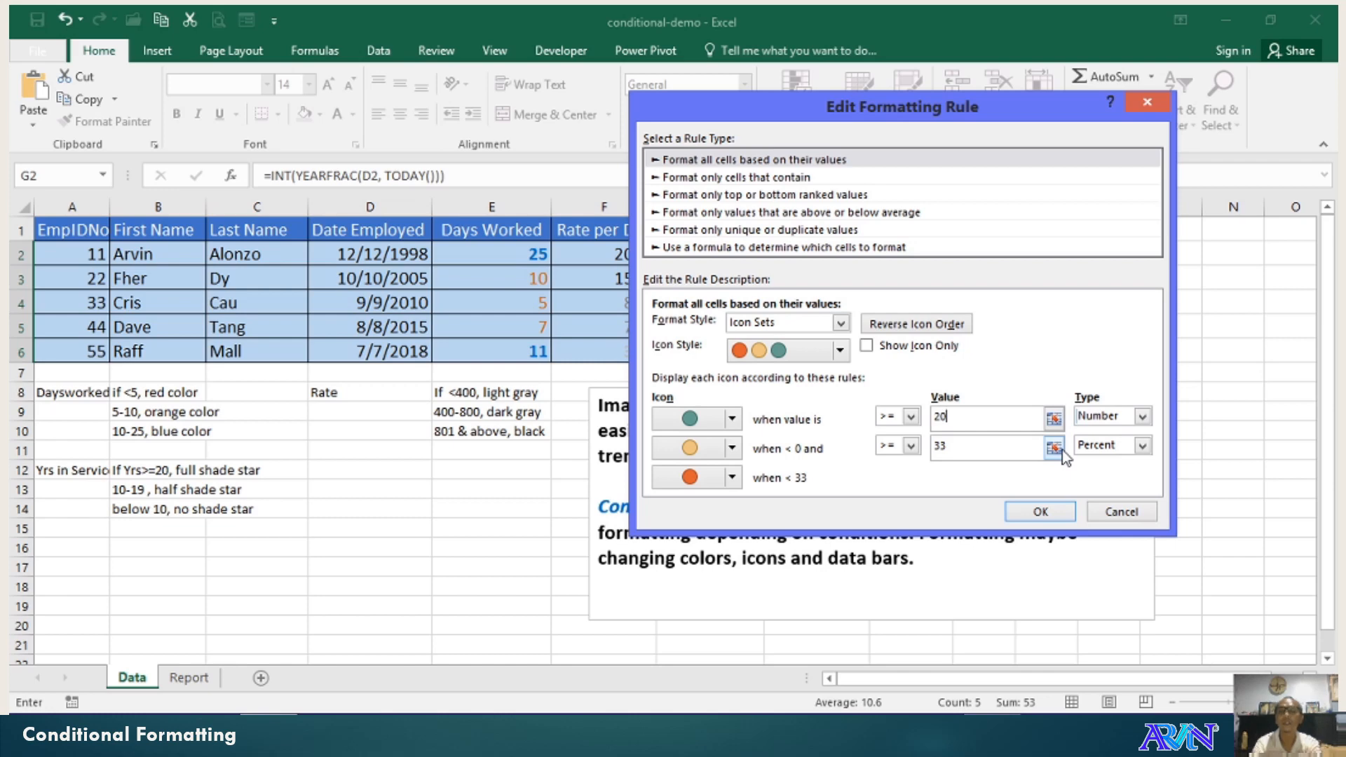
{"action": "left_click", "coordinate": [735, 422]}
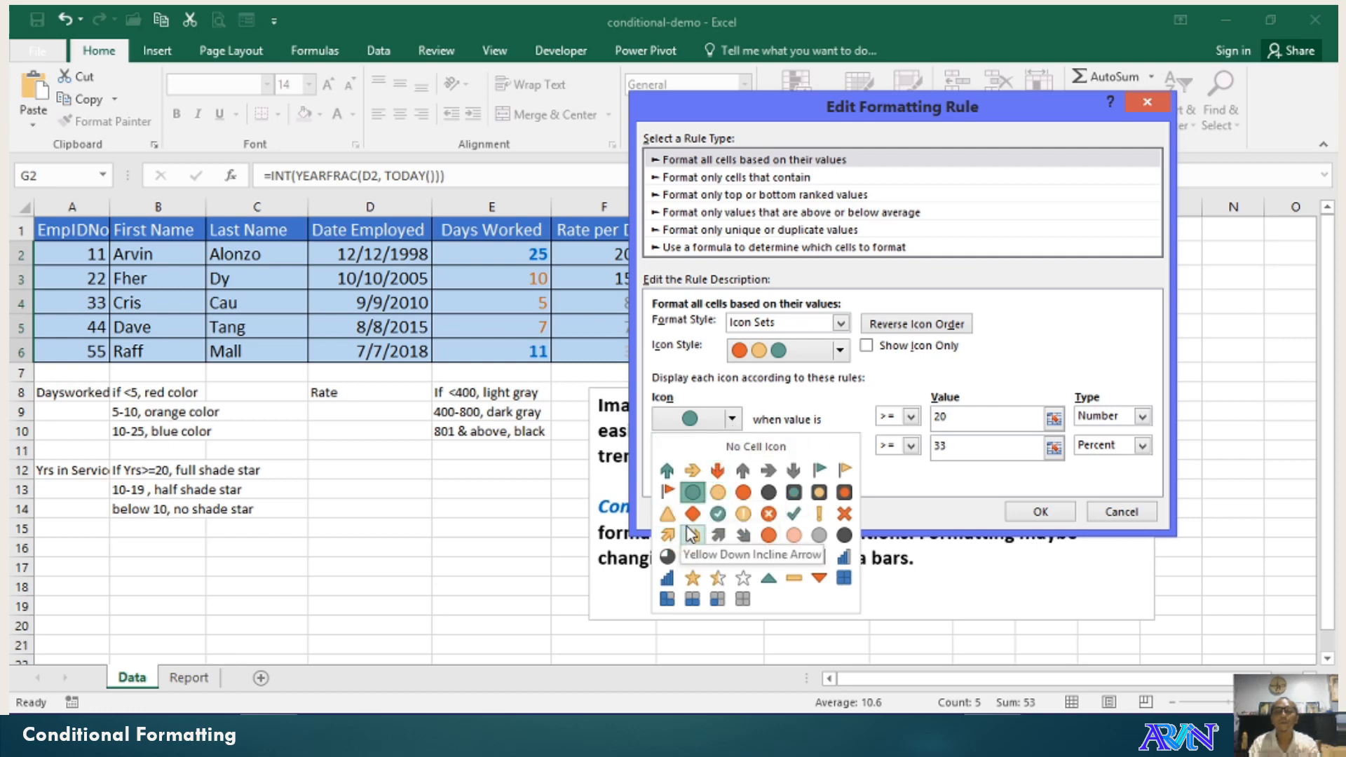
{"action": "left_click", "coordinate": [769, 493]}
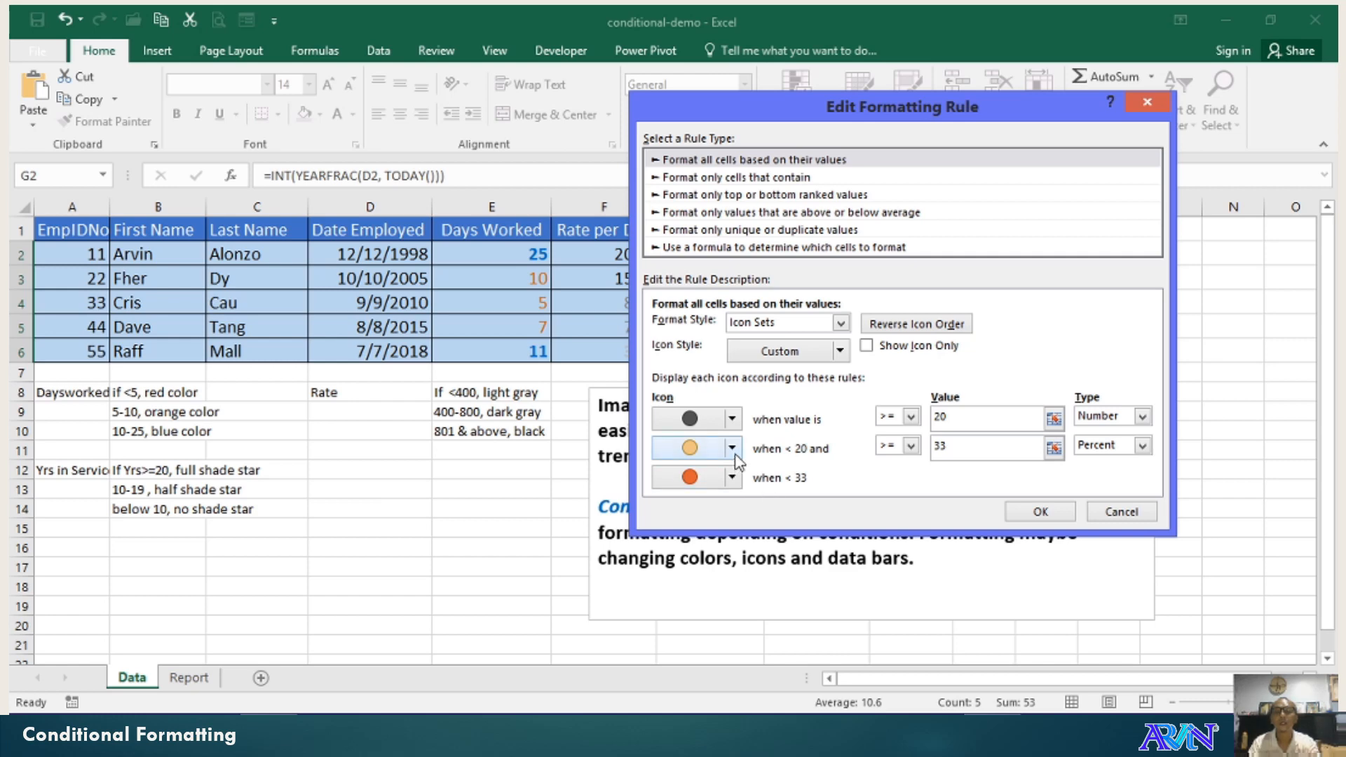
Set the second icon's threshold in the rule to >= 10 with type Number.
{"action": "left_click", "coordinate": [974, 445]}
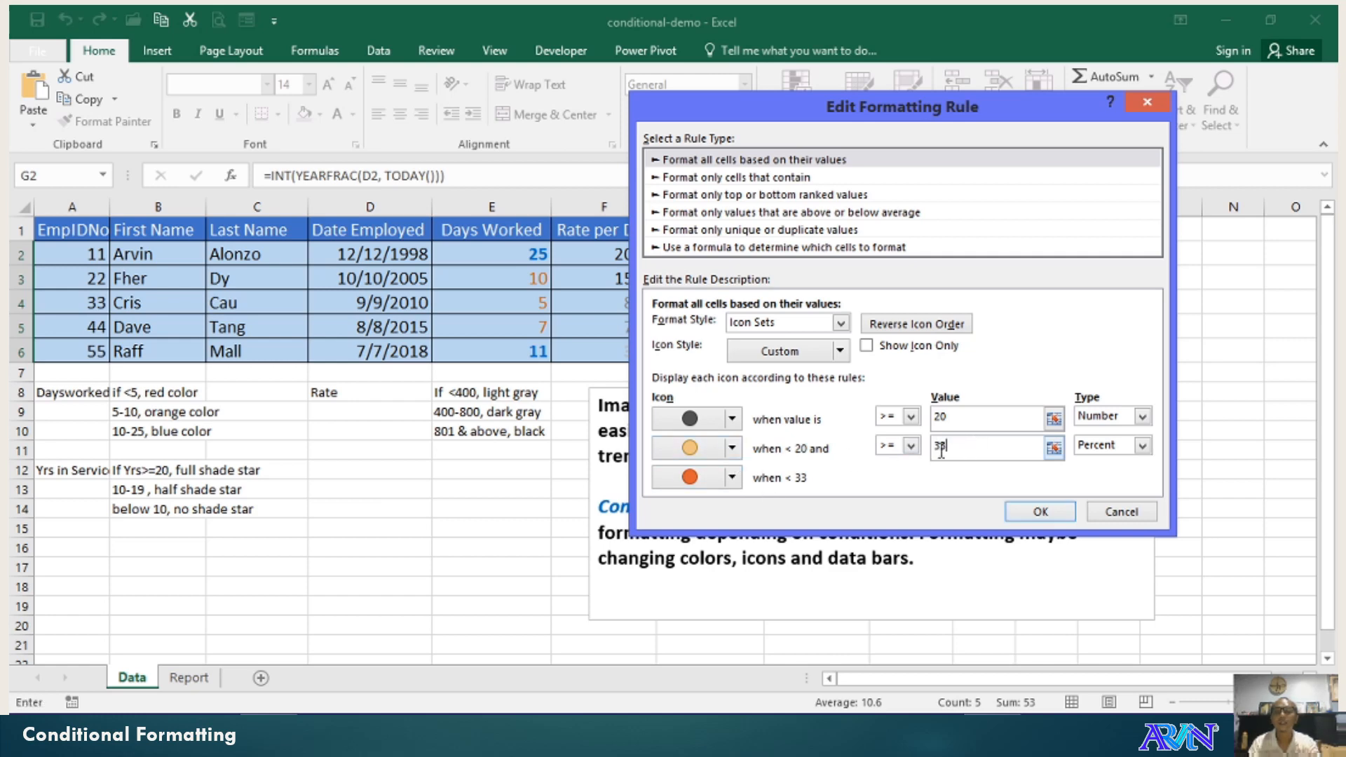
{"action": "left_click", "coordinate": [1118, 448]}
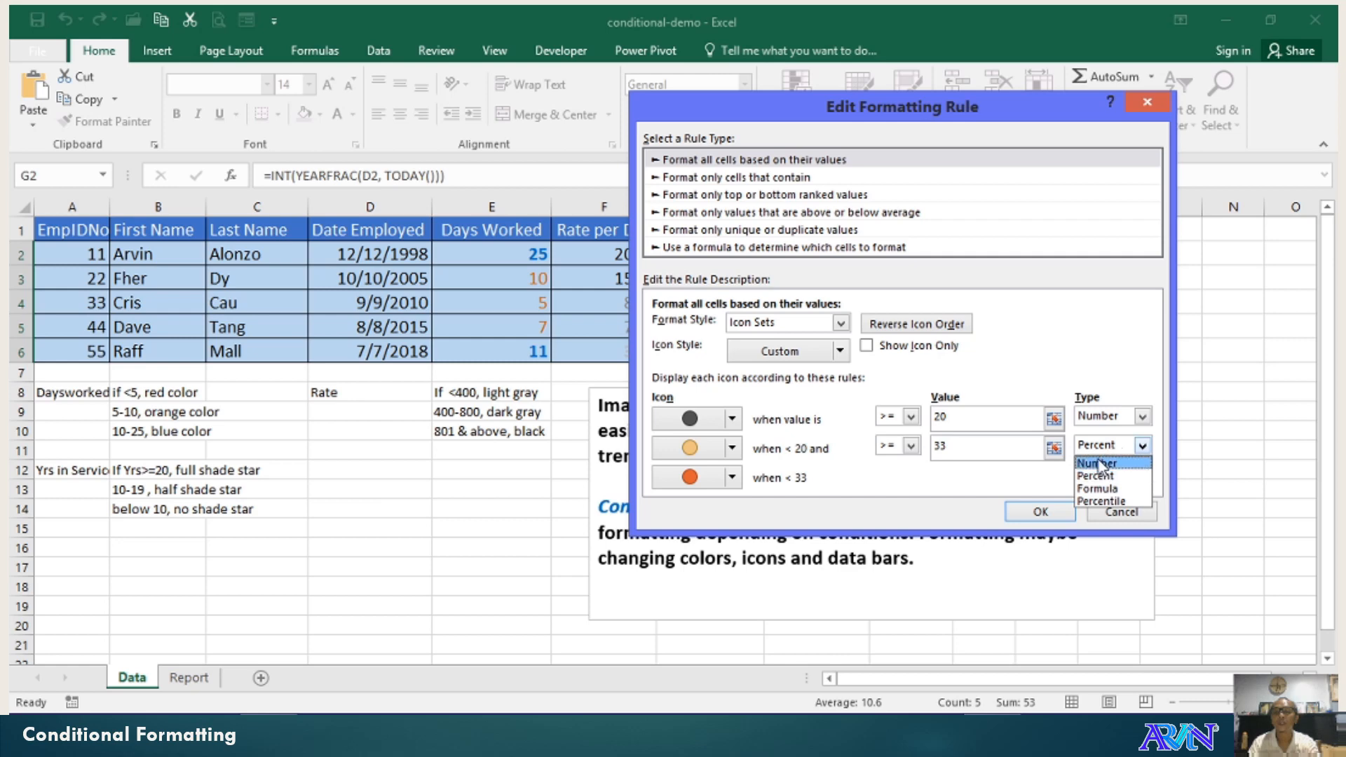
{"action": "left_click", "coordinate": [1094, 460]}
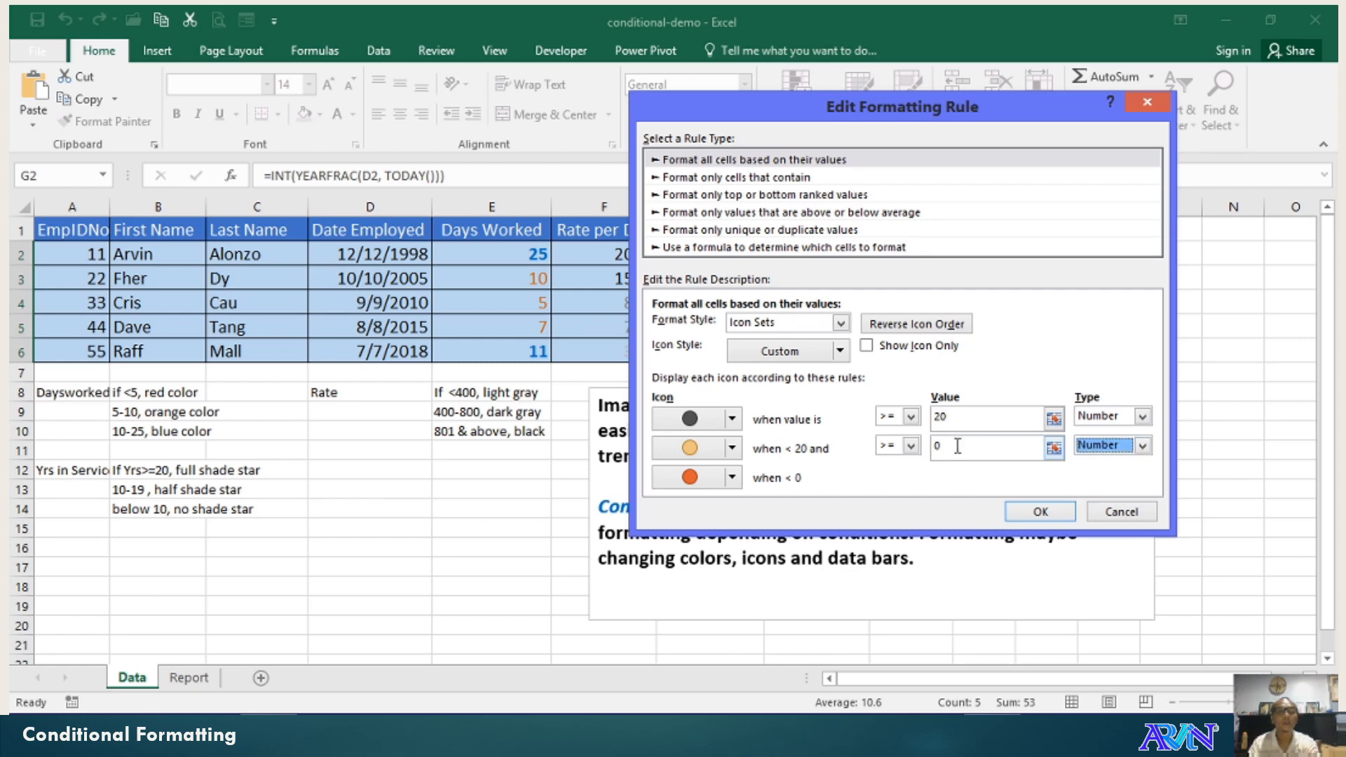
{"action": "double_click", "coordinate": [958, 447]}
{"action": "type", "text": "1"}
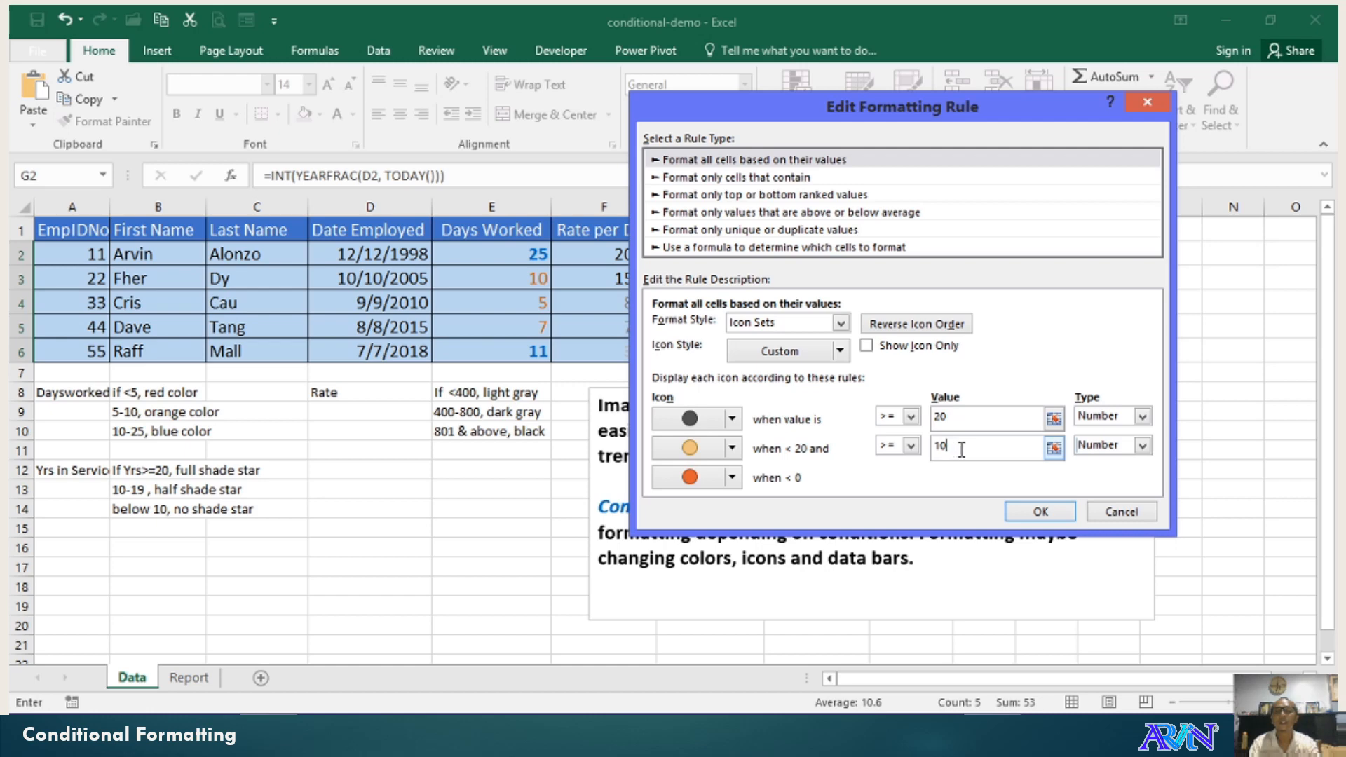
{"action": "left_click", "coordinate": [1106, 449]}
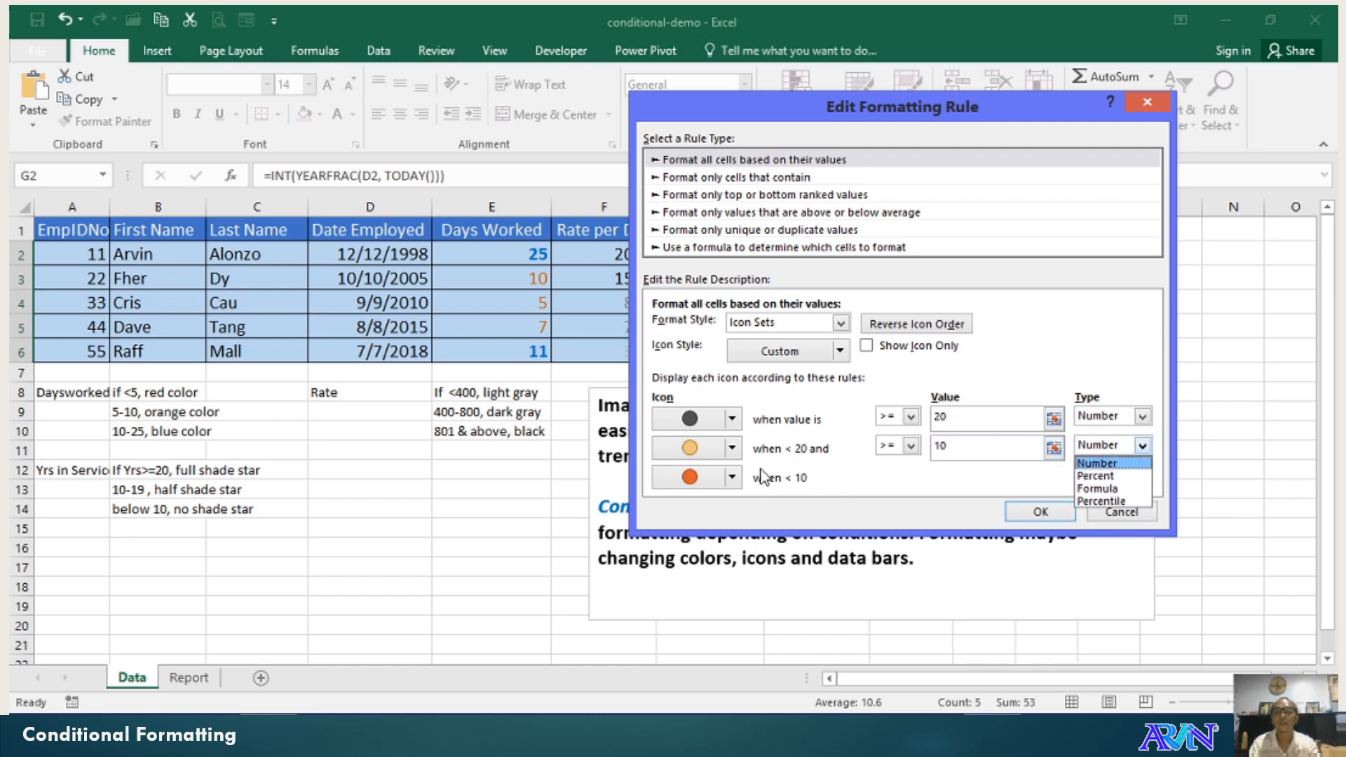
{"action": "left_click", "coordinate": [733, 459]}
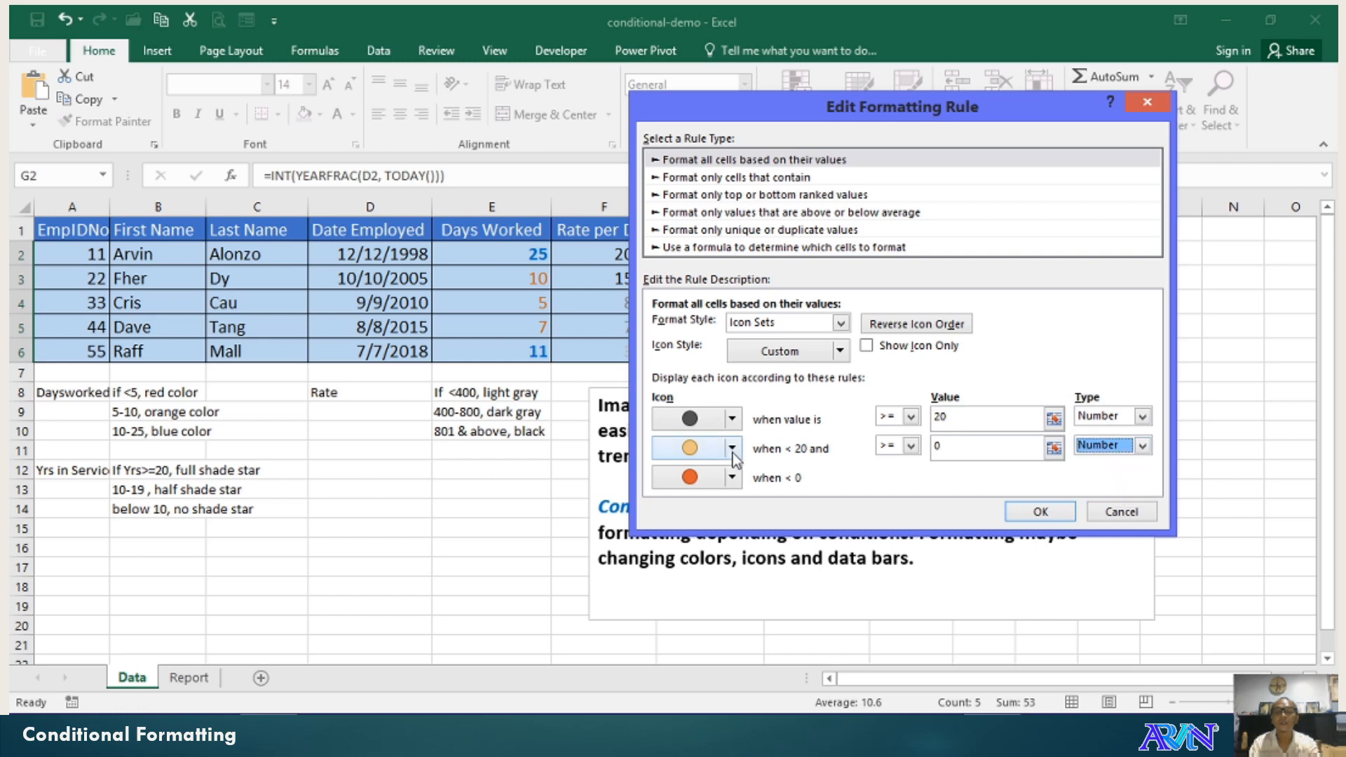
{"action": "left_click", "coordinate": [733, 450]}
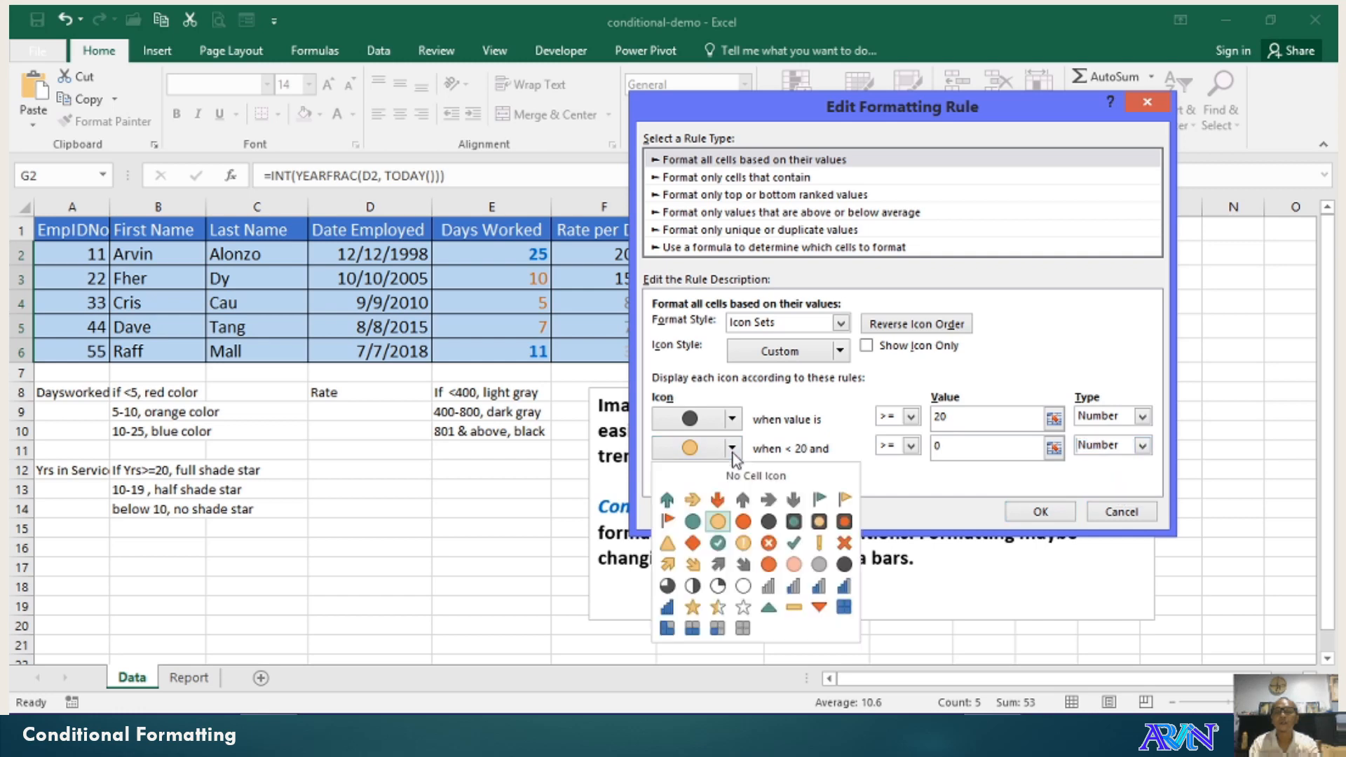
{"action": "left_click", "coordinate": [966, 449]}
{"action": "left_click_drag", "start_coordinate": [1015, 445], "coordinate": [902, 457]}
{"action": "type", "text": "1"}
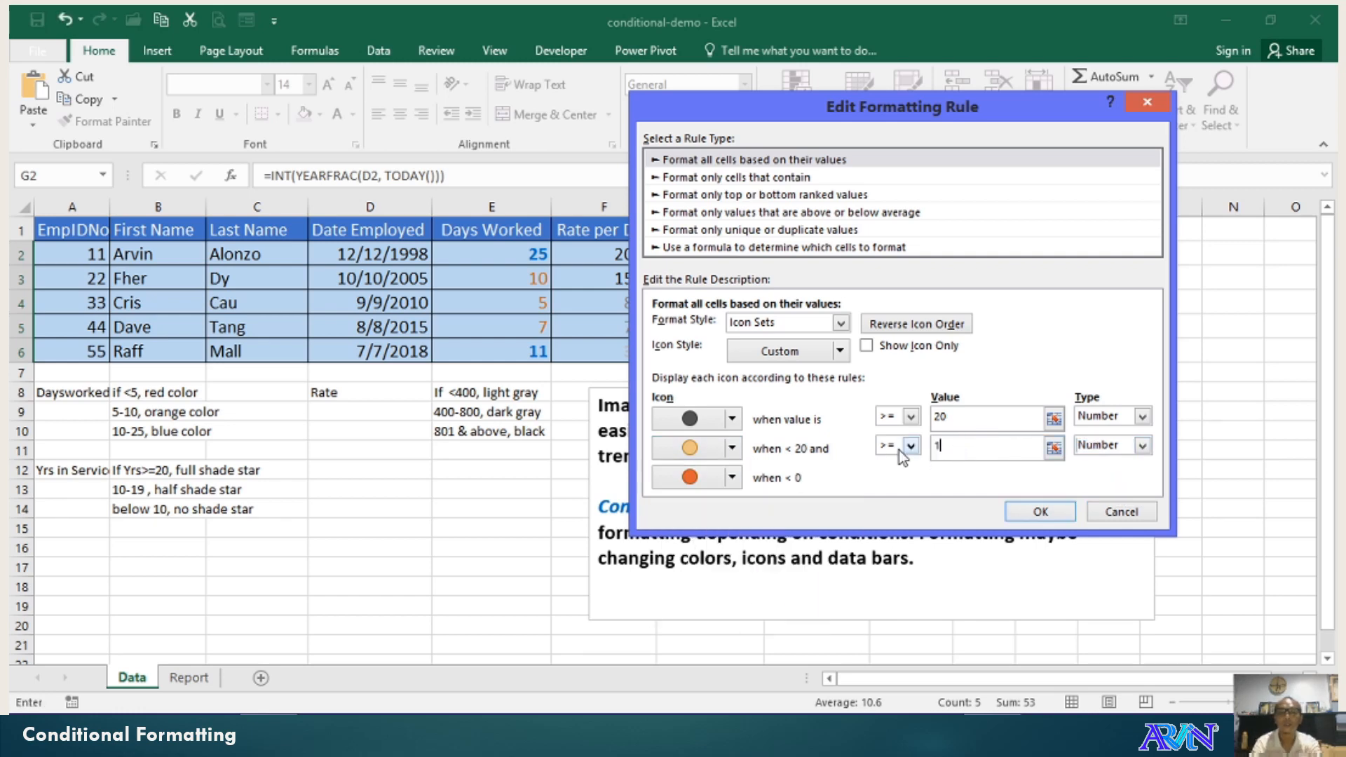
{"action": "type", "text": "0"}
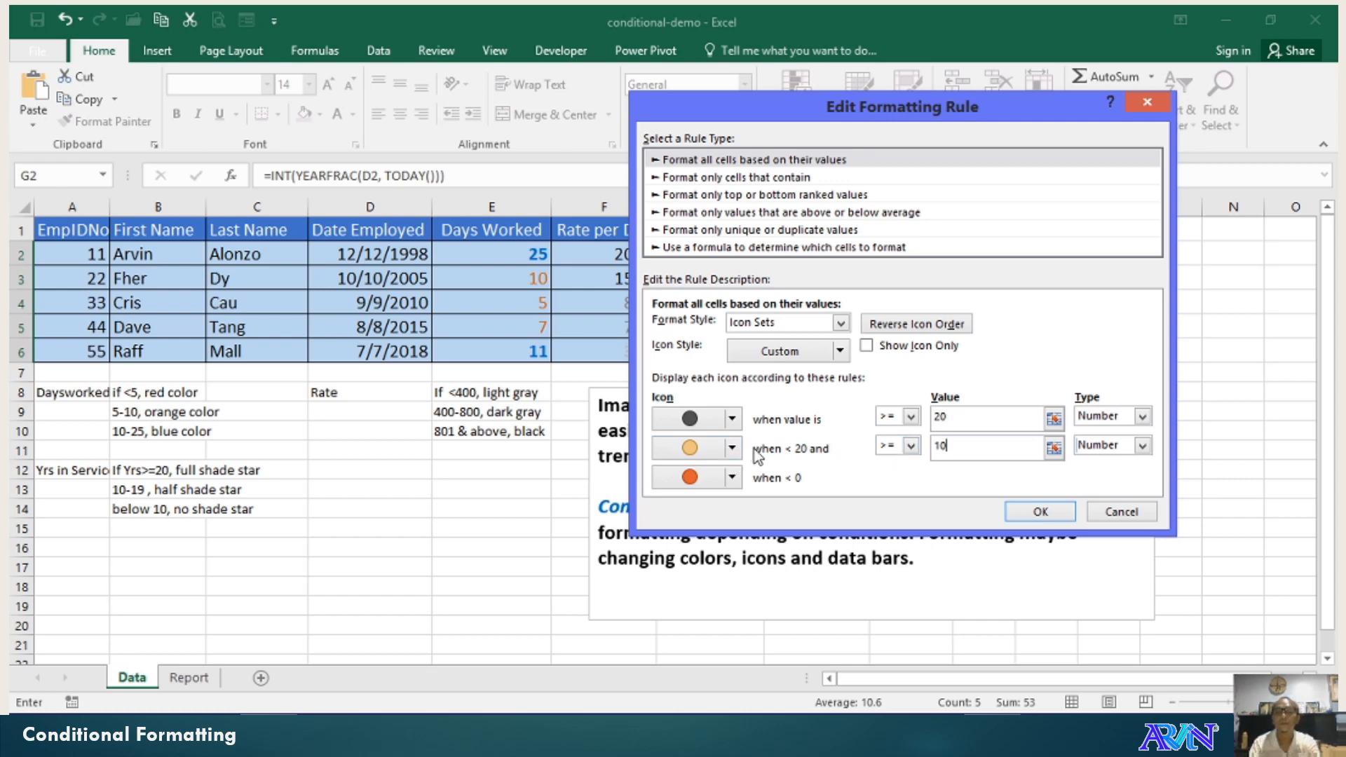
Change the second icon to a red circle and the third to a green circle, and apply the edited rule.
{"action": "left_click", "coordinate": [712, 454]}
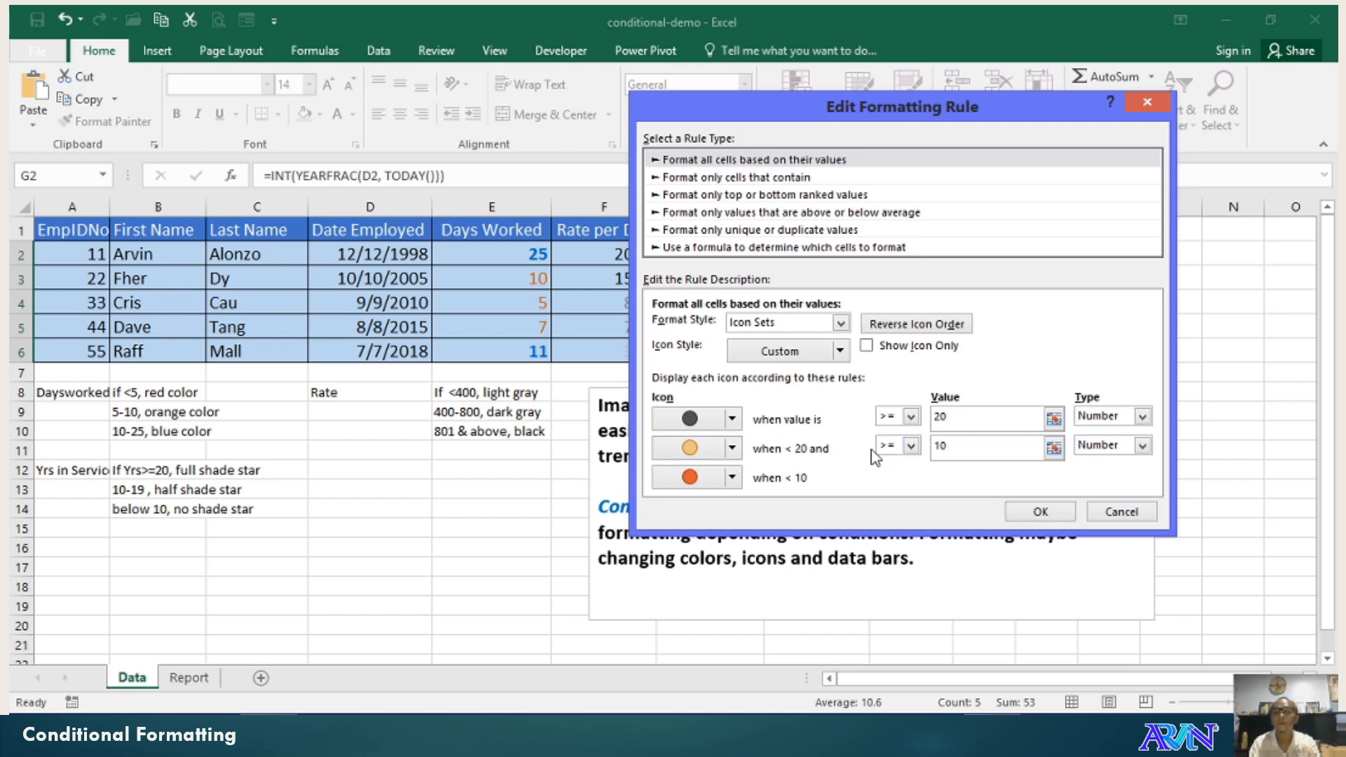
{"action": "left_click", "coordinate": [731, 448]}
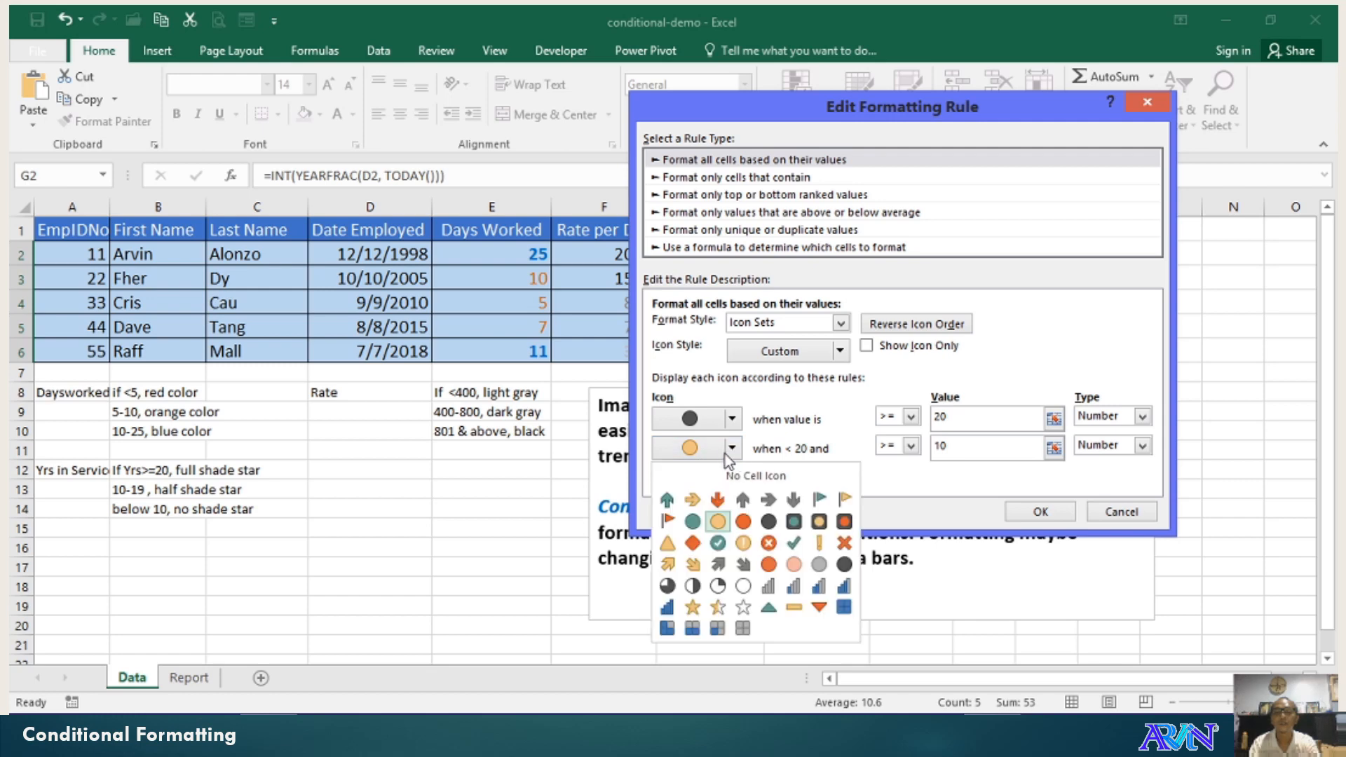
{"action": "left_click", "coordinate": [743, 519]}
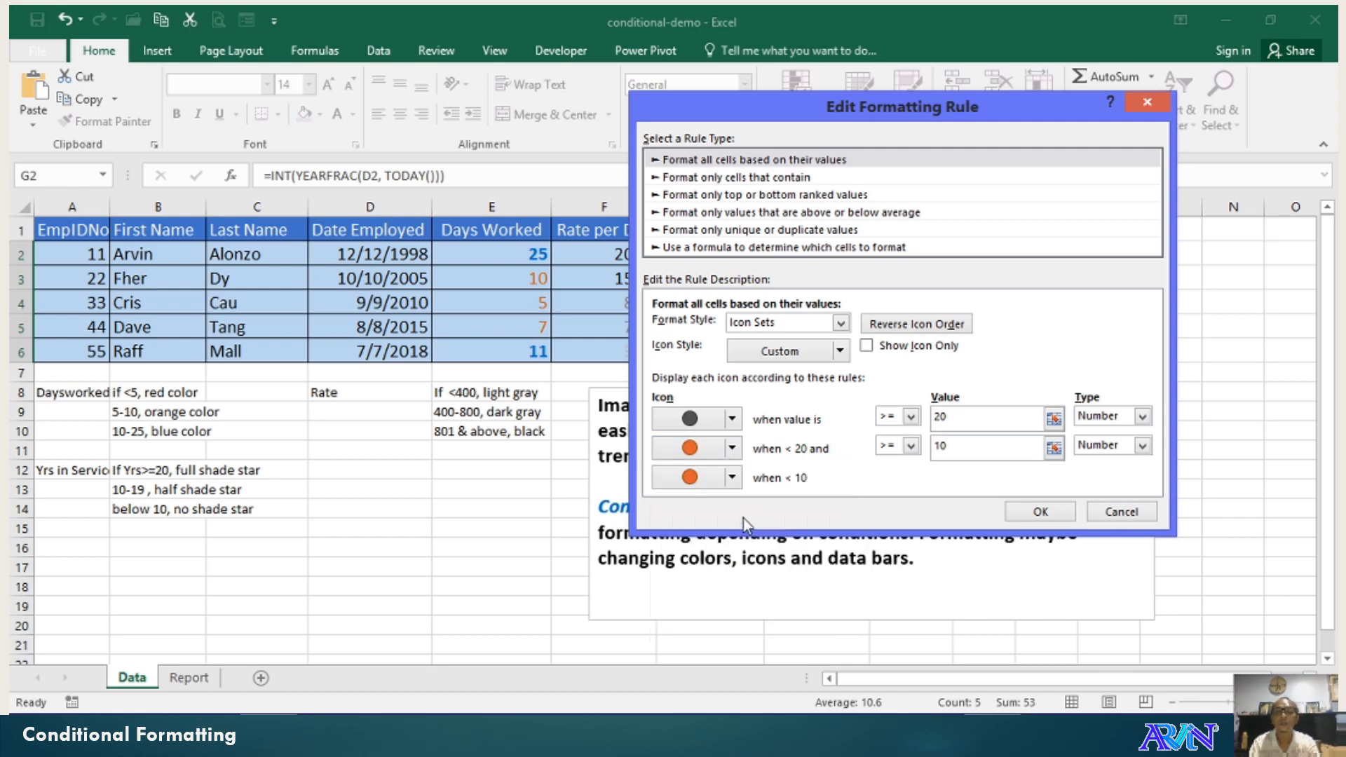
{"action": "left_click", "coordinate": [733, 478]}
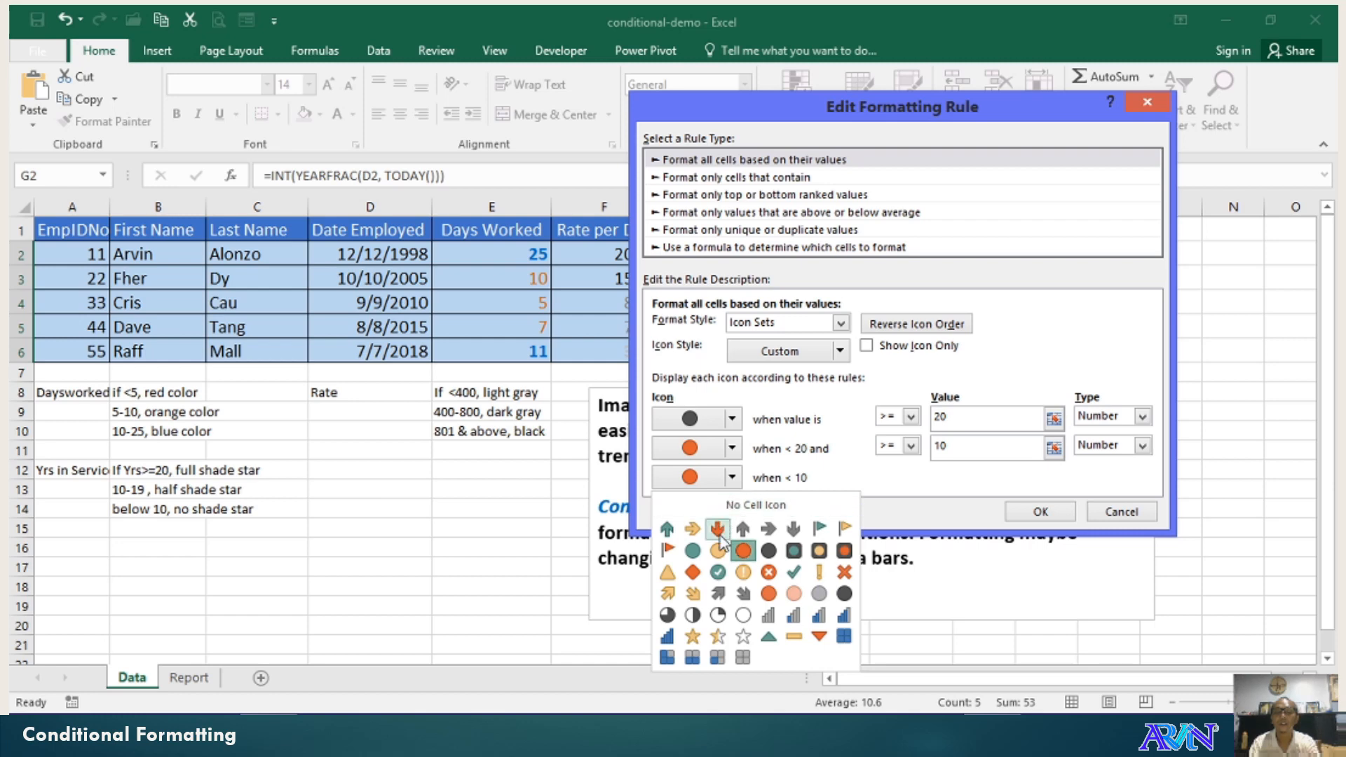
{"action": "left_click", "coordinate": [692, 550]}
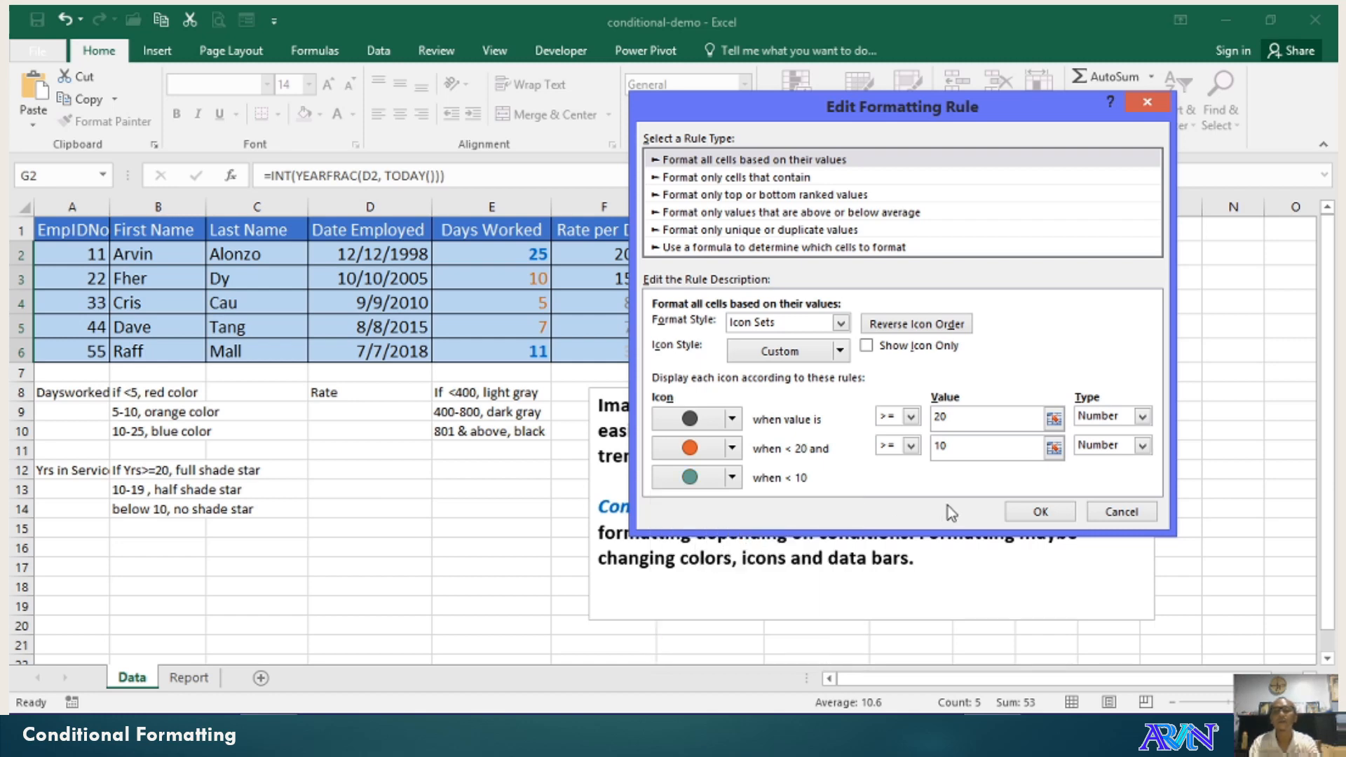
{"action": "left_click", "coordinate": [1040, 512]}
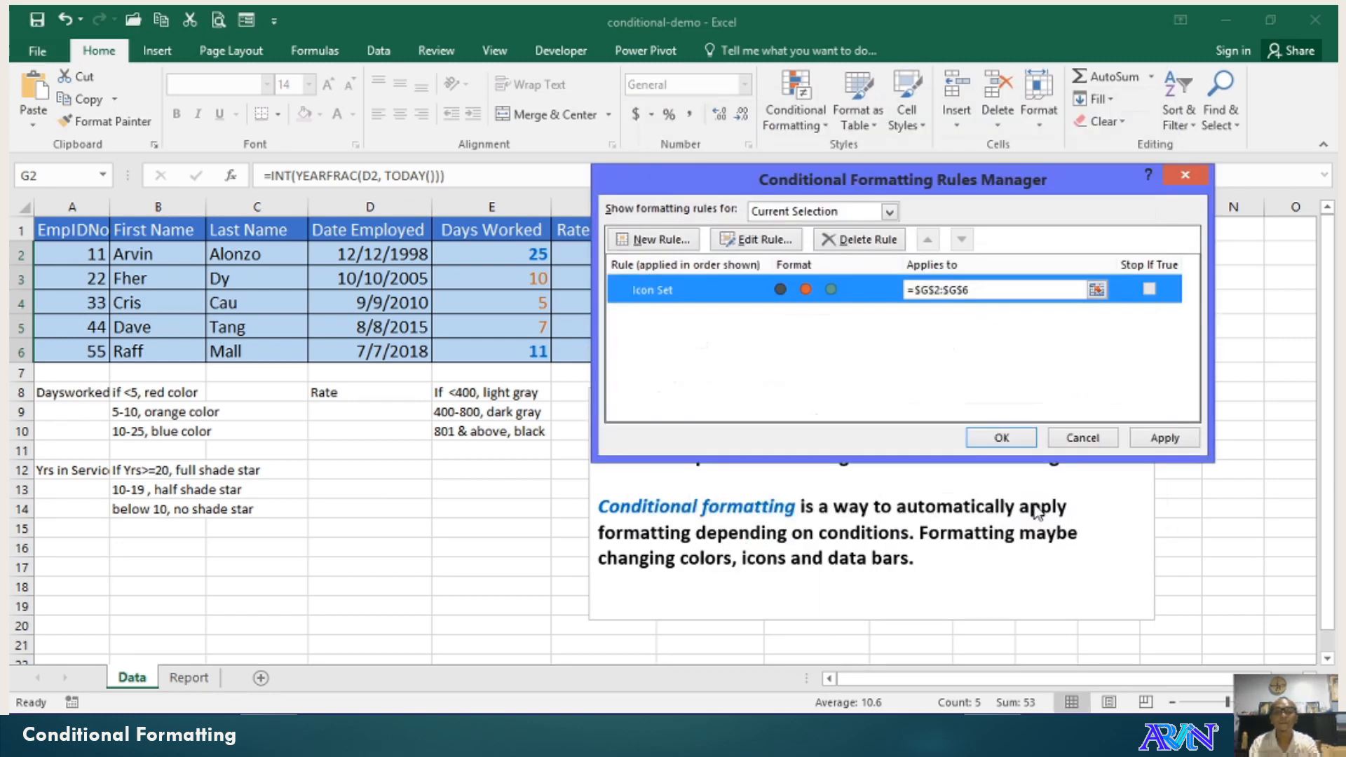
{"action": "left_click", "coordinate": [1162, 438]}
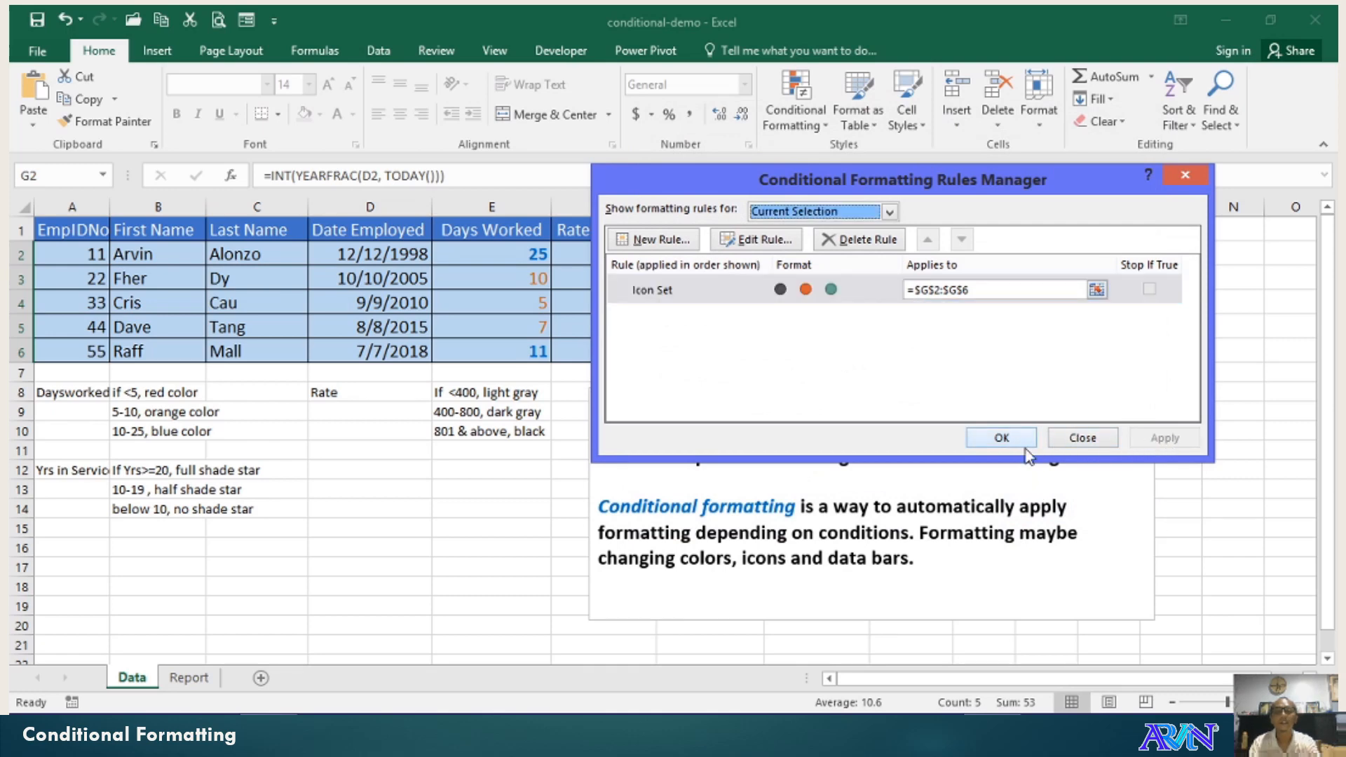
{"action": "left_click", "coordinate": [1000, 443]}
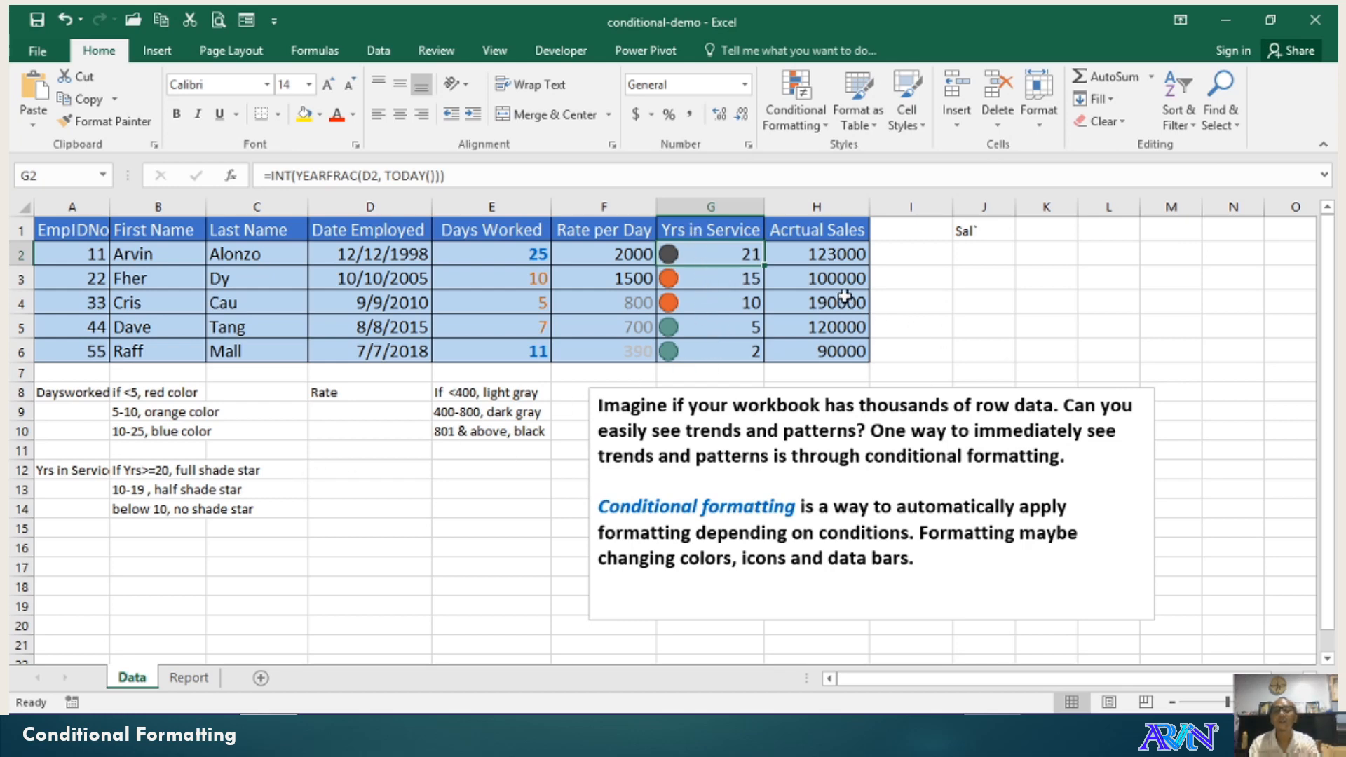
Correct the misspelled header in H1 to "Actual Sales".
{"action": "left_click_drag", "start_coordinate": [836, 256], "coordinate": [849, 348]}
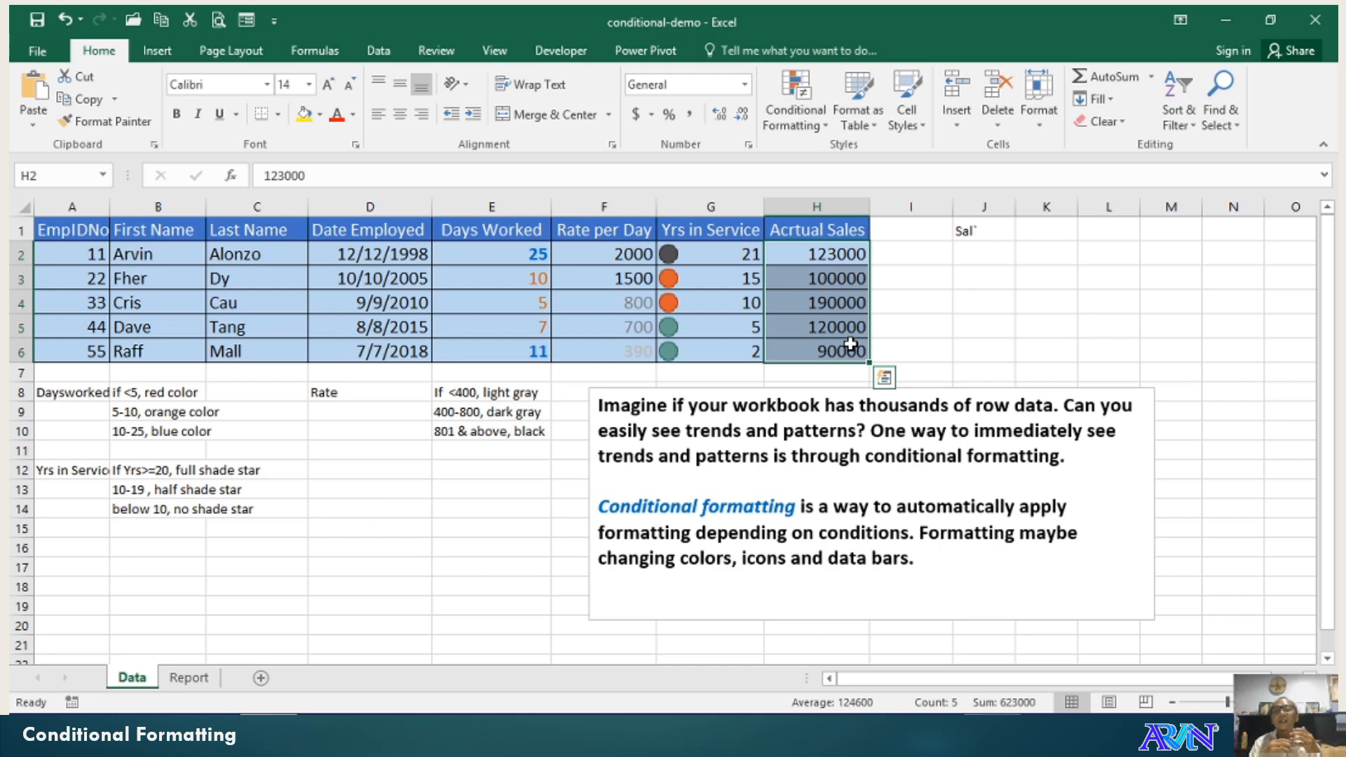
{"action": "key", "text": "Up"}
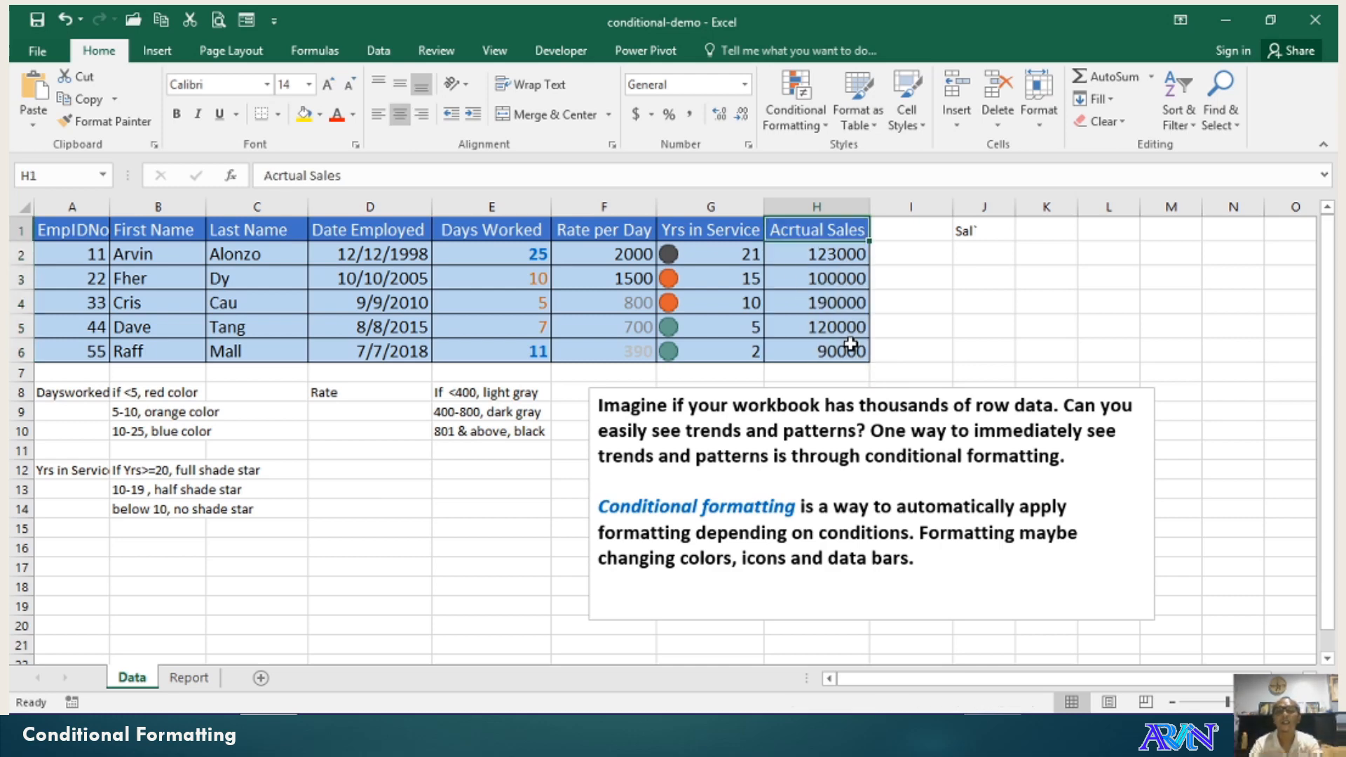
{"action": "key", "text": "F2"}
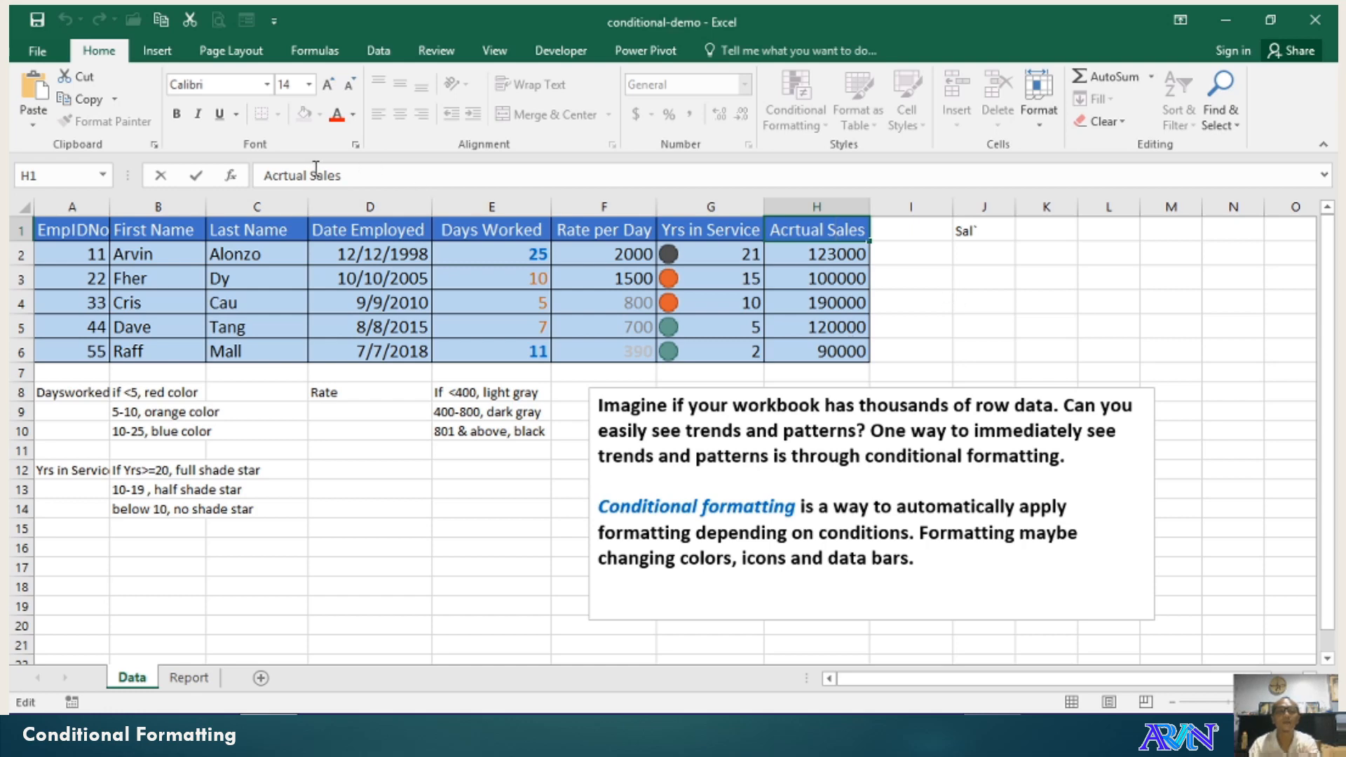
{"action": "key", "text": "Left"}
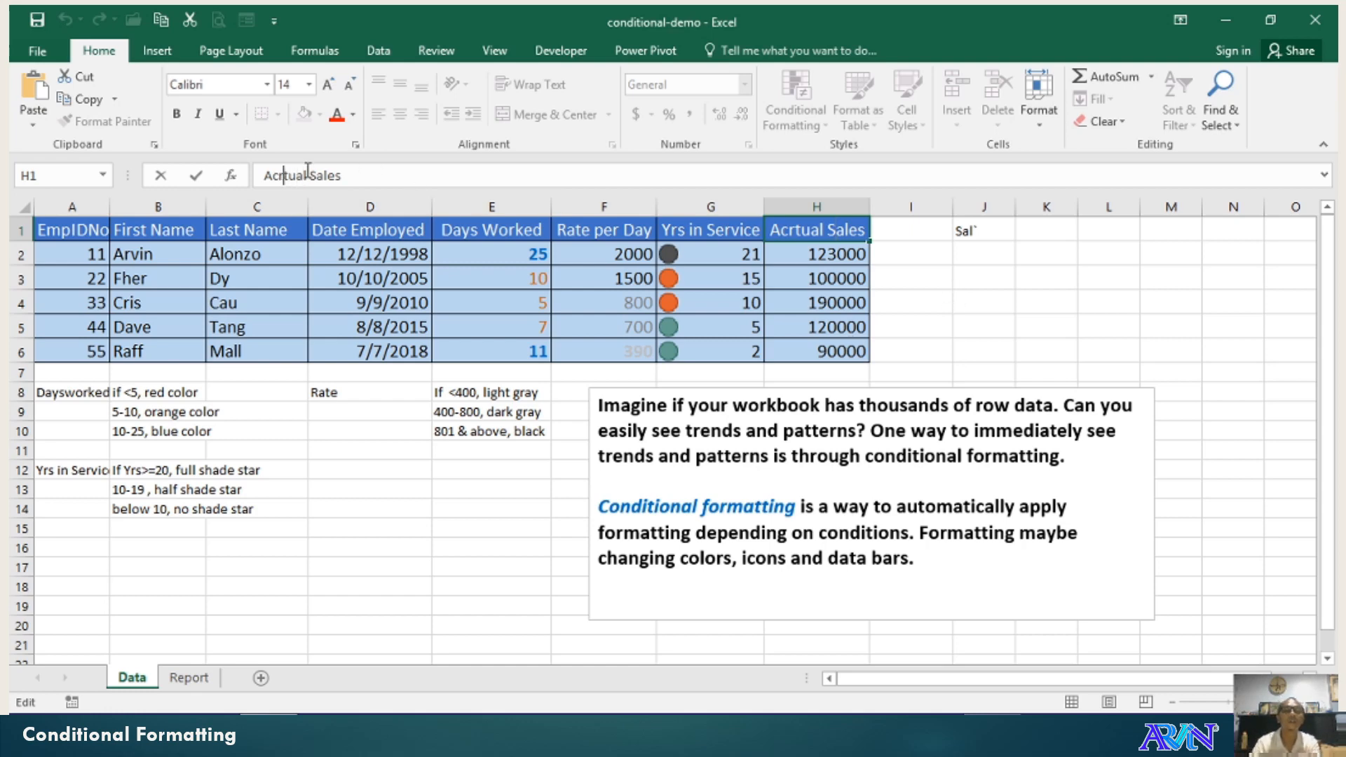
{"action": "key", "text": "BackSpace"}
{"action": "key", "text": "Return"}
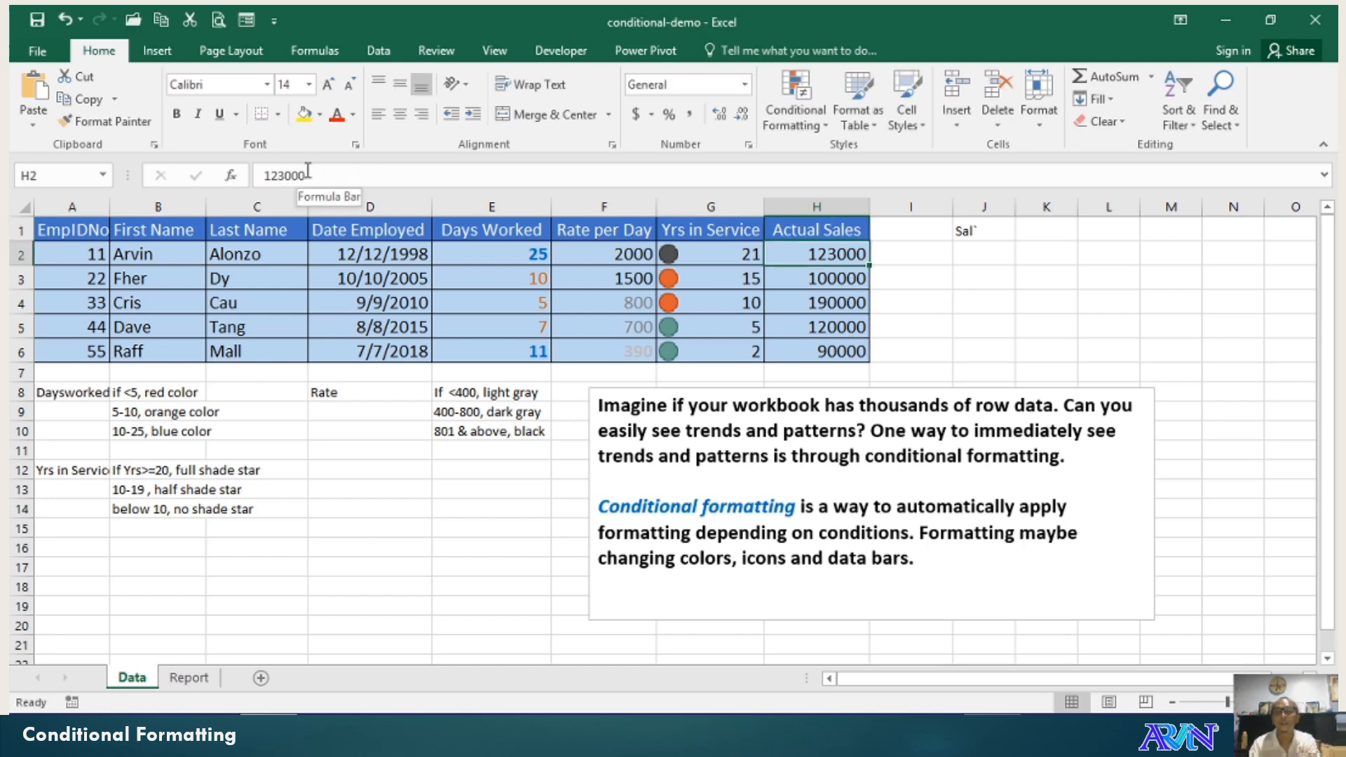
Apply orange solid fill data bars to the Actual Sales values H2:H6.
{"action": "key", "text": "shift+Down"}
{"action": "key", "text": "shift+Down"}
{"action": "key", "text": "shift+Down"}
{"action": "key", "text": "shift+Down"}
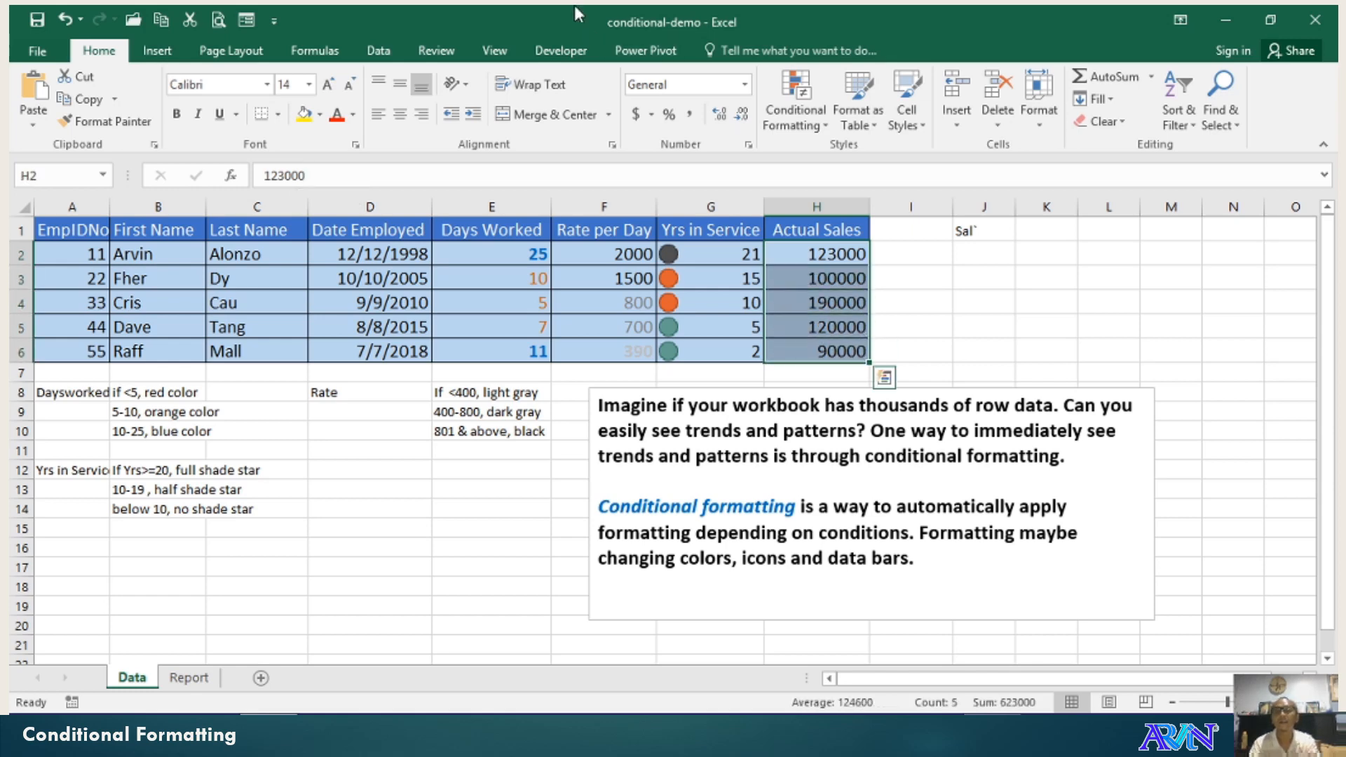
{"action": "left_click", "coordinate": [790, 104]}
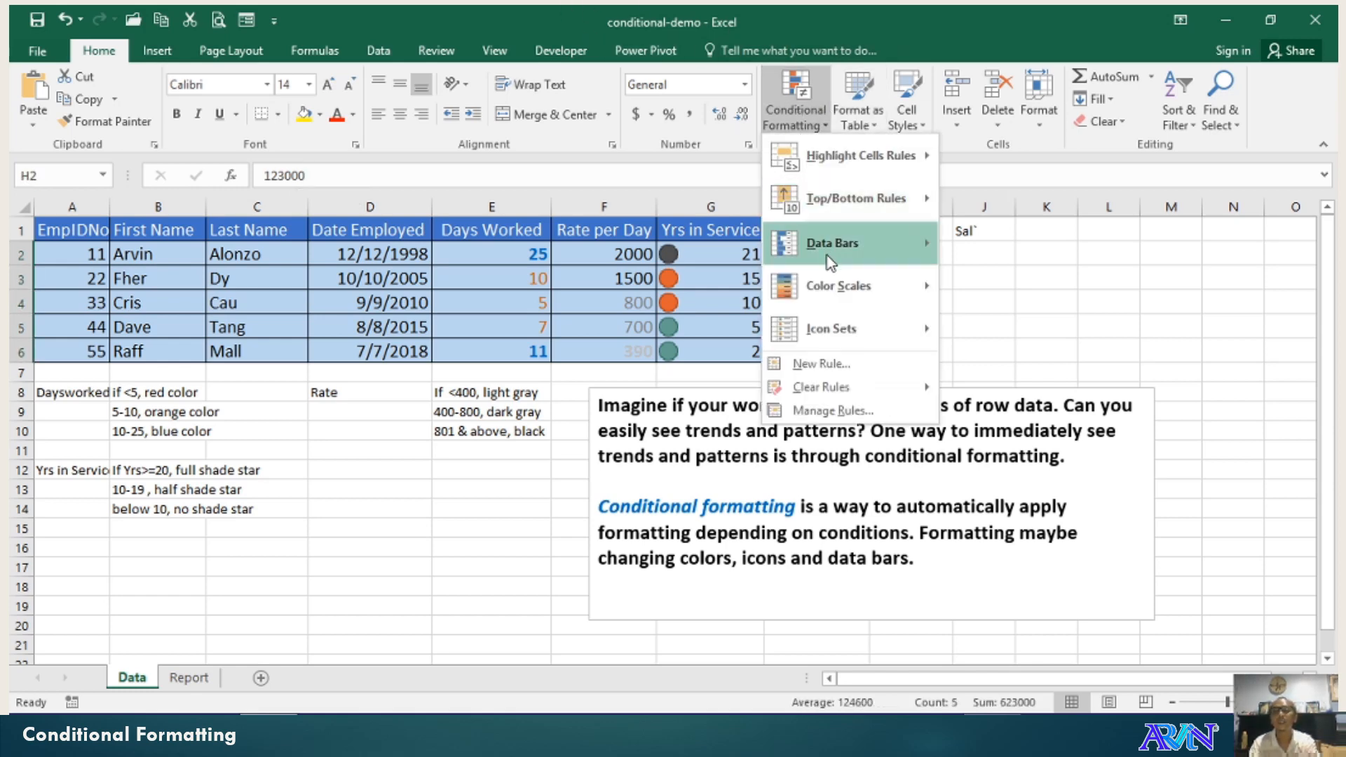
{"action": "mouse_move", "coordinate": [837, 259]}
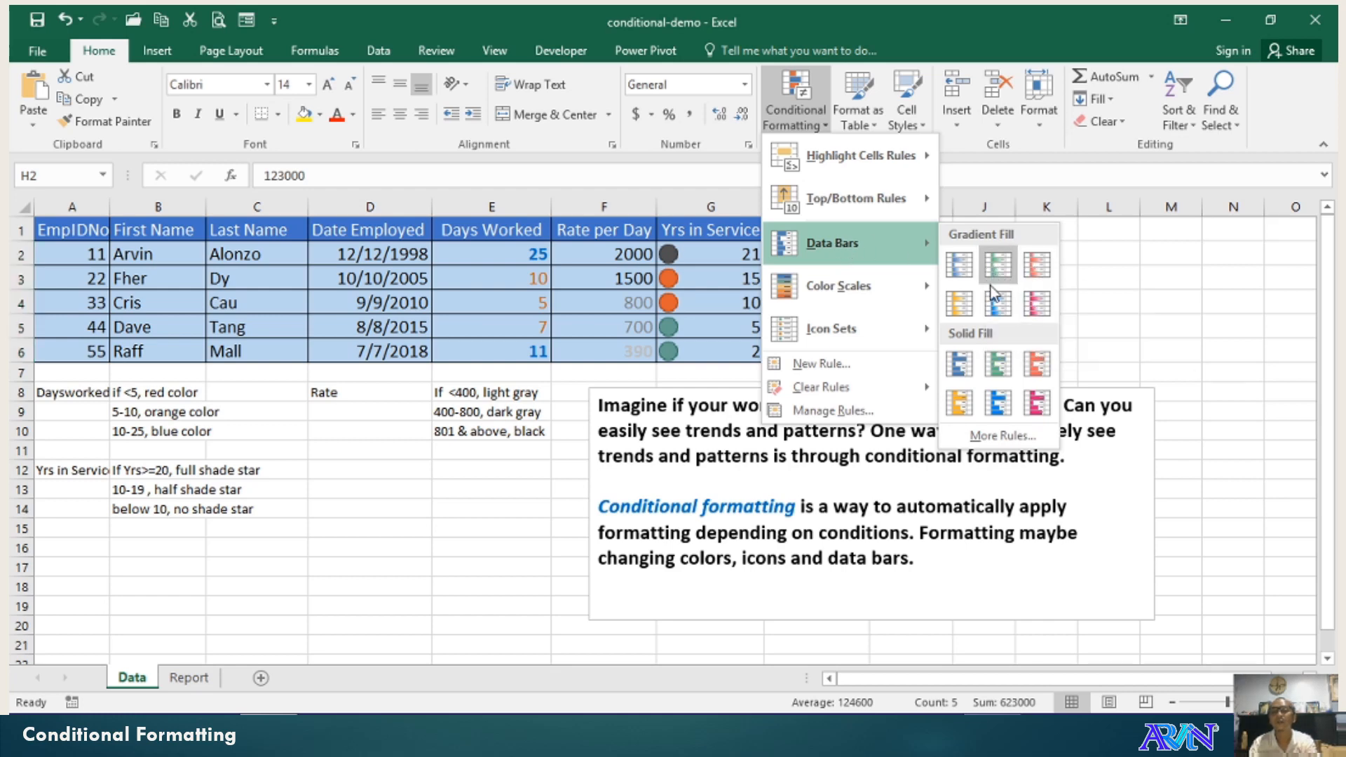
{"action": "left_click", "coordinate": [960, 402]}
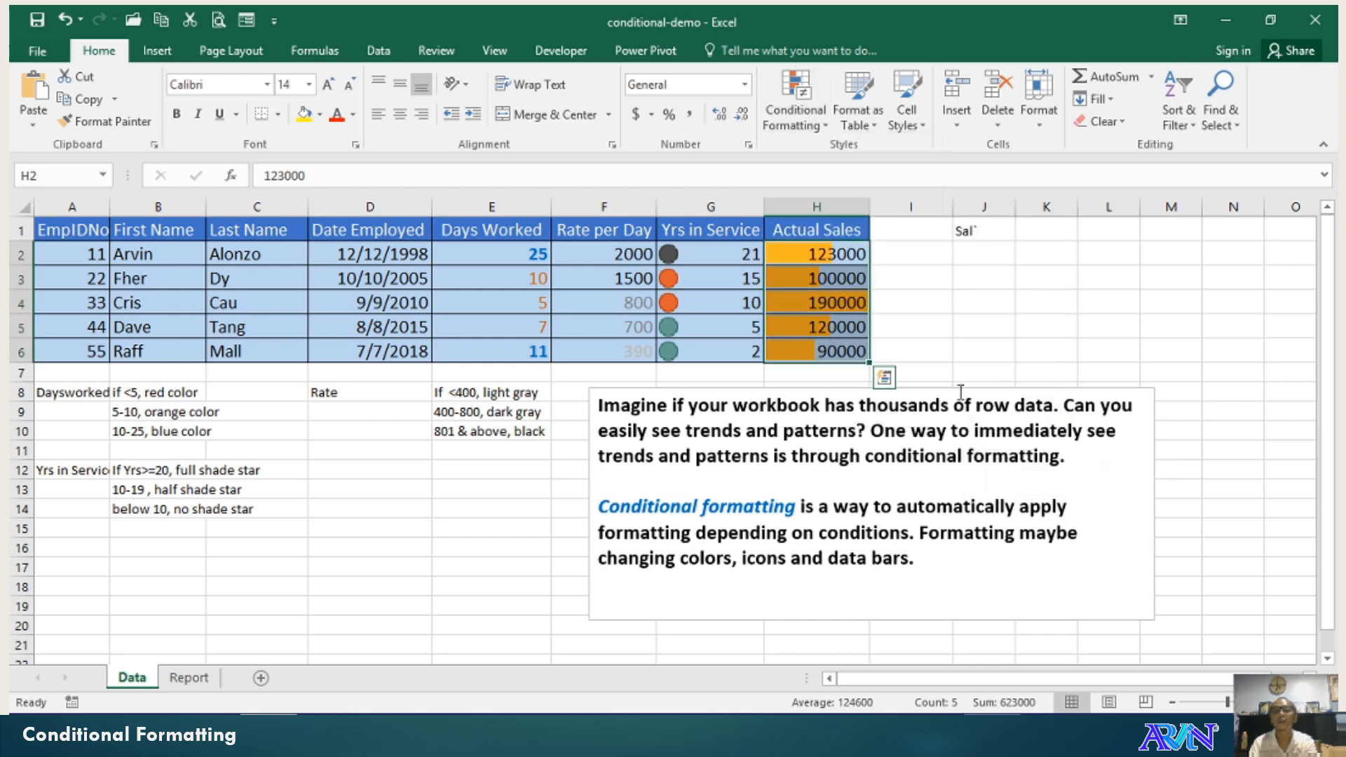
Change the Actual Sales value in H2 to 200000.
{"action": "left_click", "coordinate": [954, 333]}
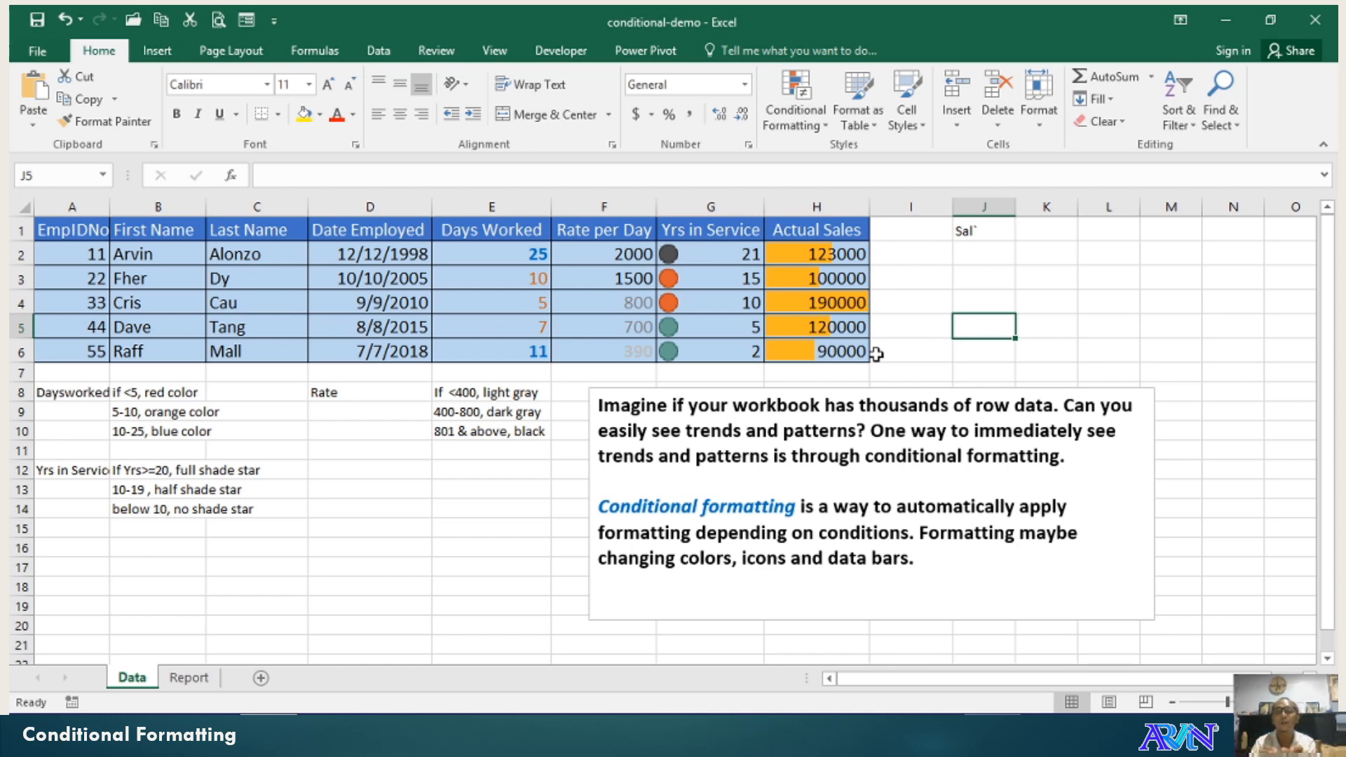
{"action": "key", "text": "Up"}
{"action": "key", "text": "Up"}
{"action": "key", "text": "Left"}
{"action": "key", "text": "Left"}
{"action": "key", "text": "Up"}
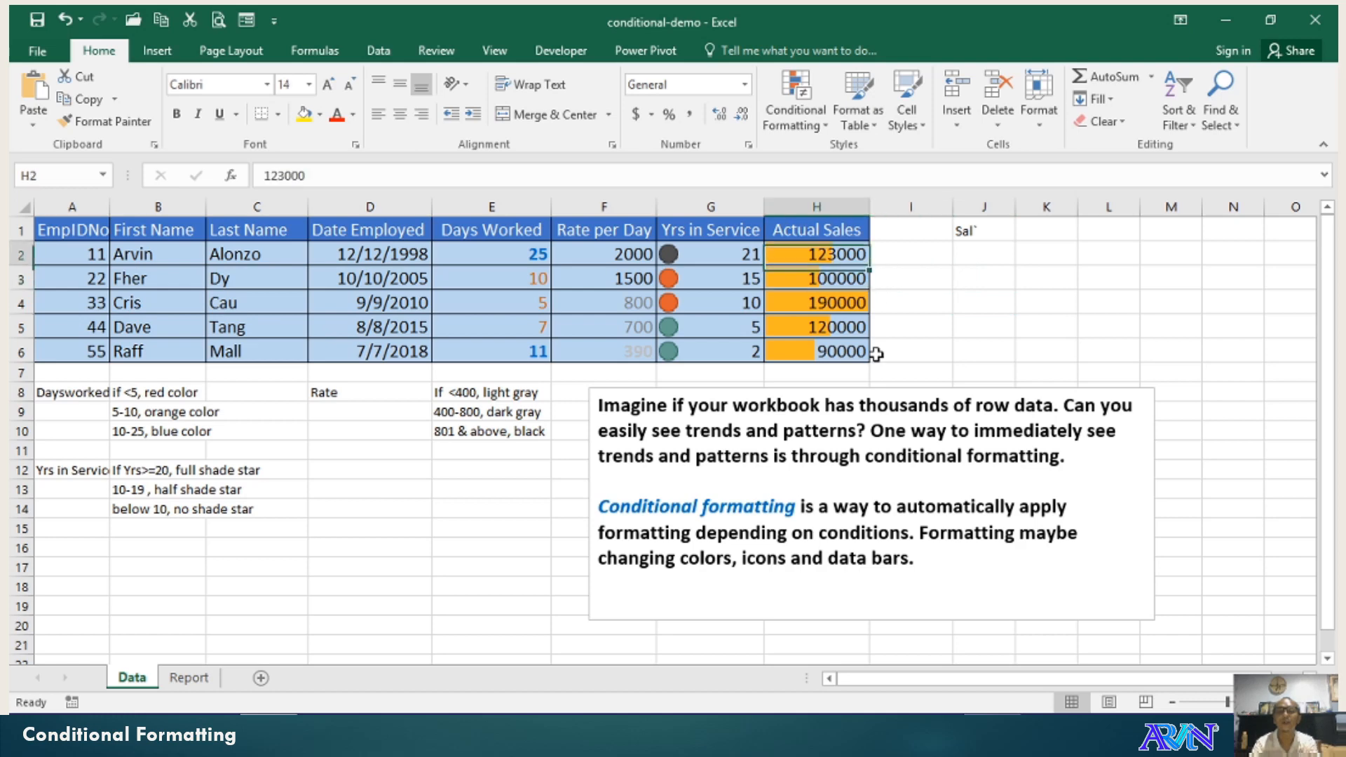
{"action": "type", "text": "20000"}
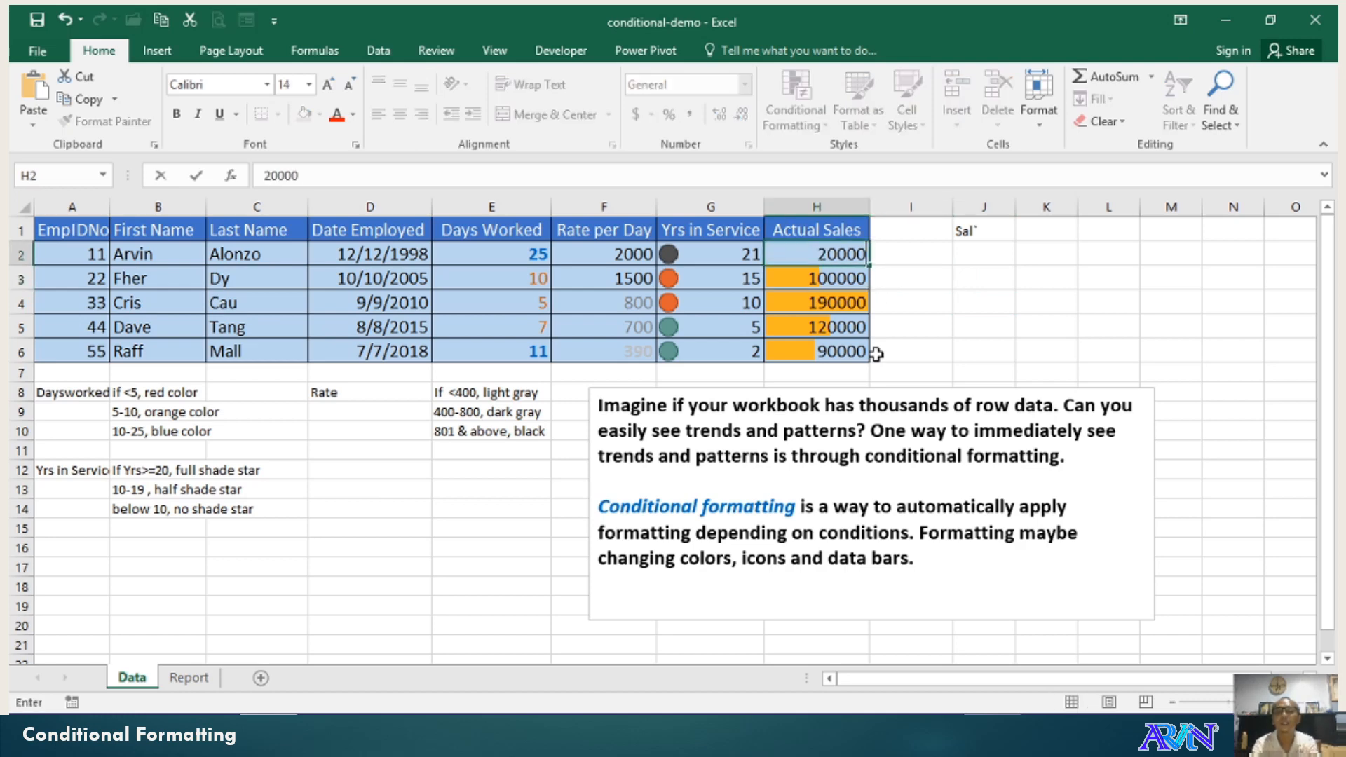
{"action": "type", "text": "0"}
{"action": "key", "text": "Return"}
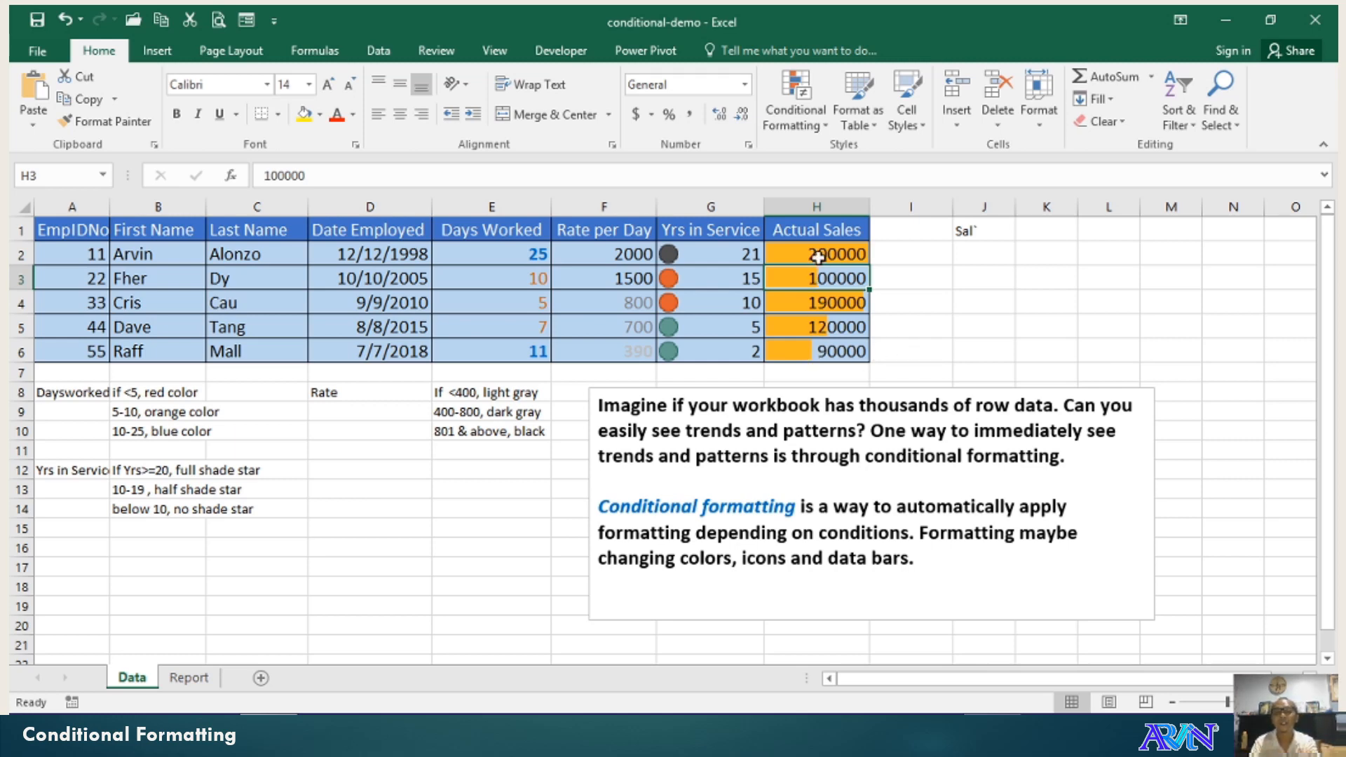
Apply the 3 Arrows (Colored) icon set to the Actual Sales values H2:H6.
{"action": "left_click_drag", "start_coordinate": [818, 254], "coordinate": [833, 346]}
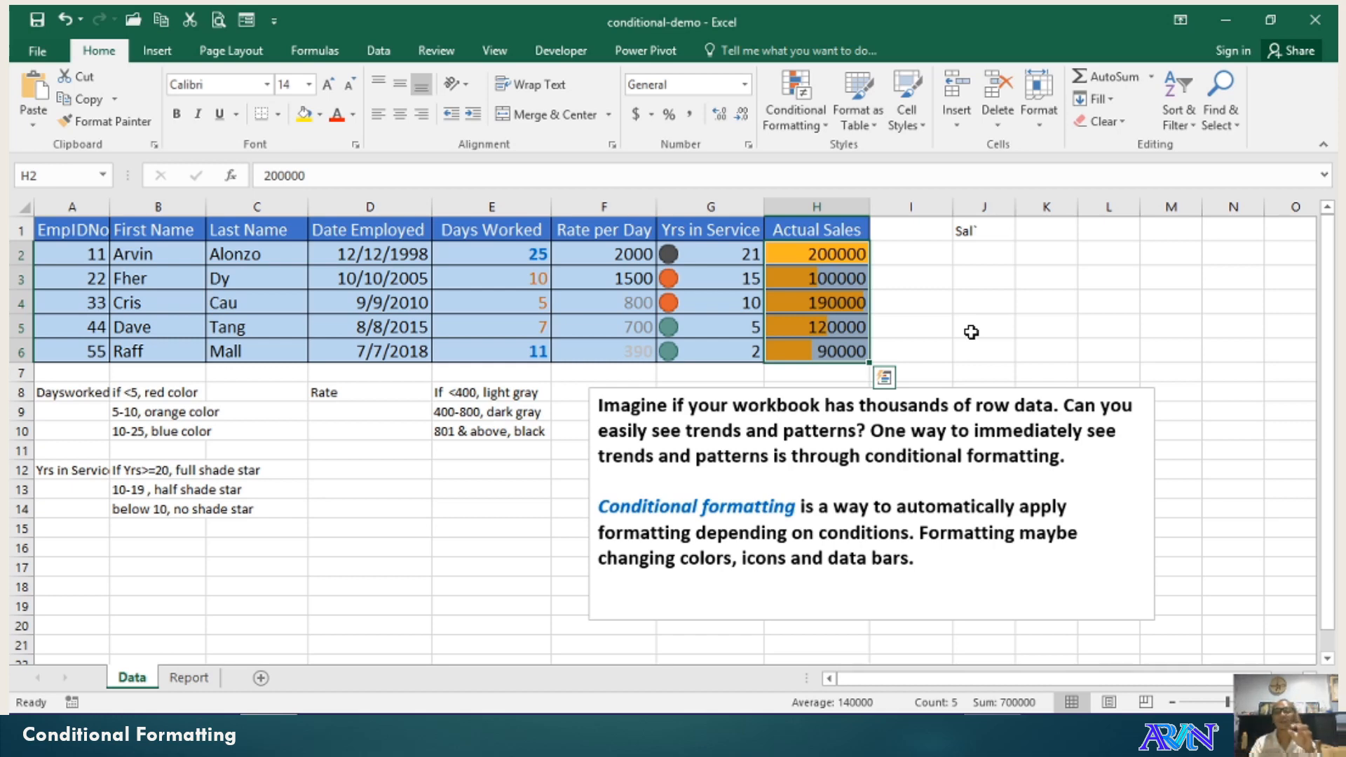
{"action": "left_click", "coordinate": [820, 124]}
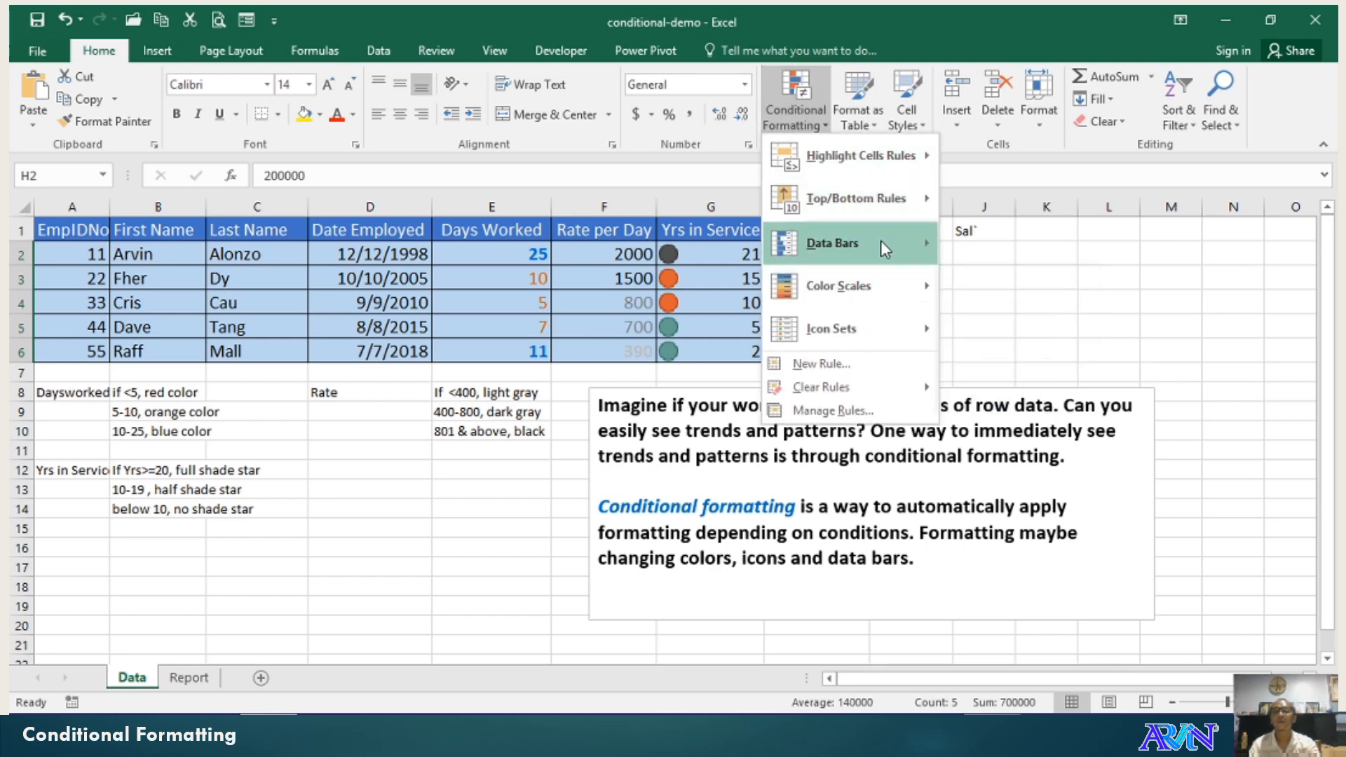
{"action": "mouse_move", "coordinate": [851, 339]}
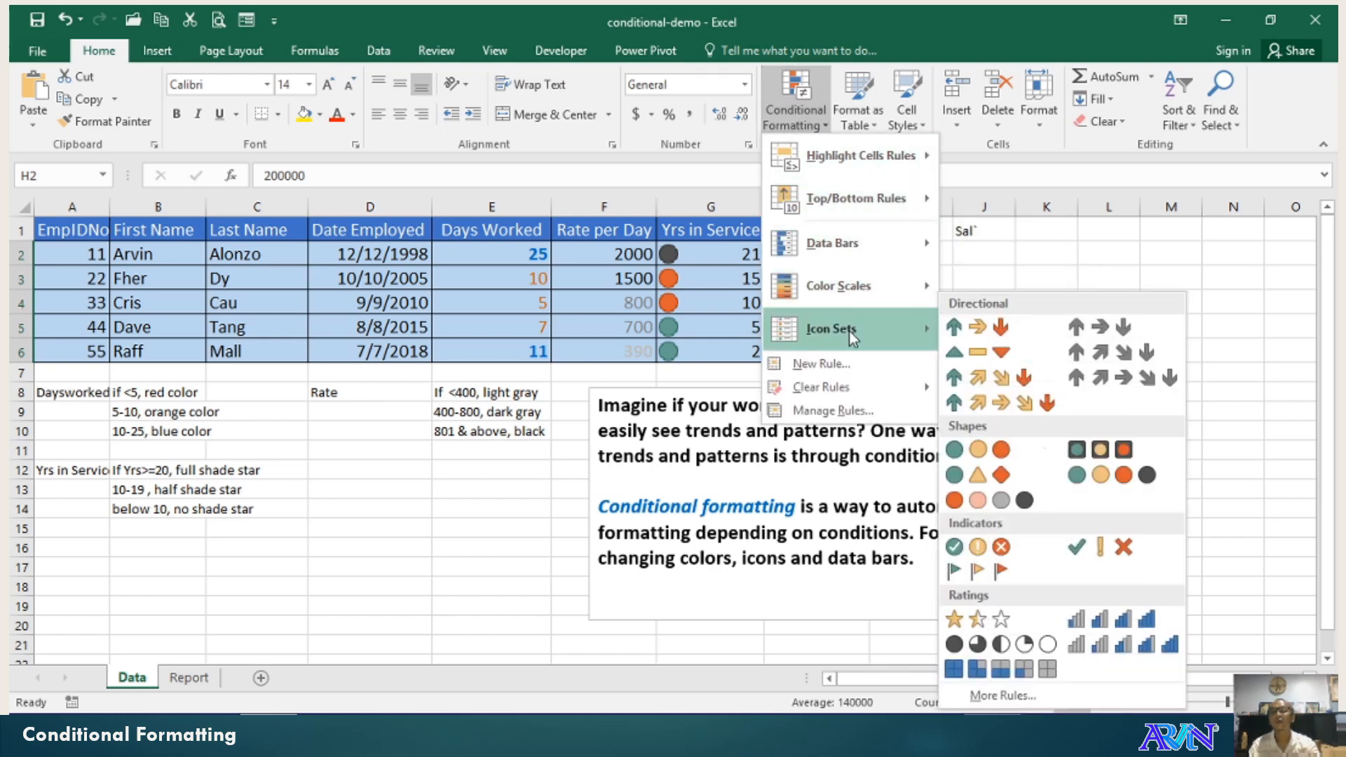
{"action": "left_click", "coordinate": [981, 333]}
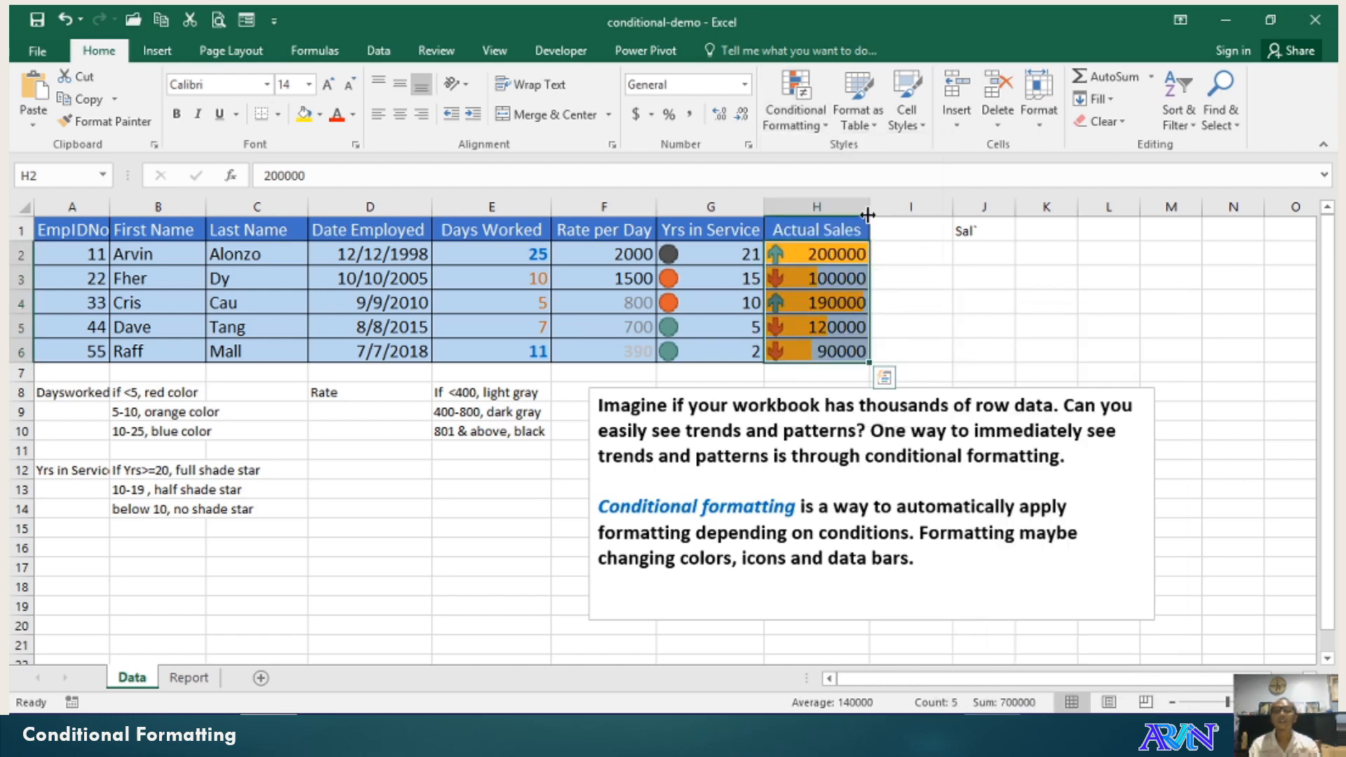
Open the Icon Set rule of H2:H6 for editing and set the green up arrow's threshold type to Number.
{"action": "left_click", "coordinate": [795, 113]}
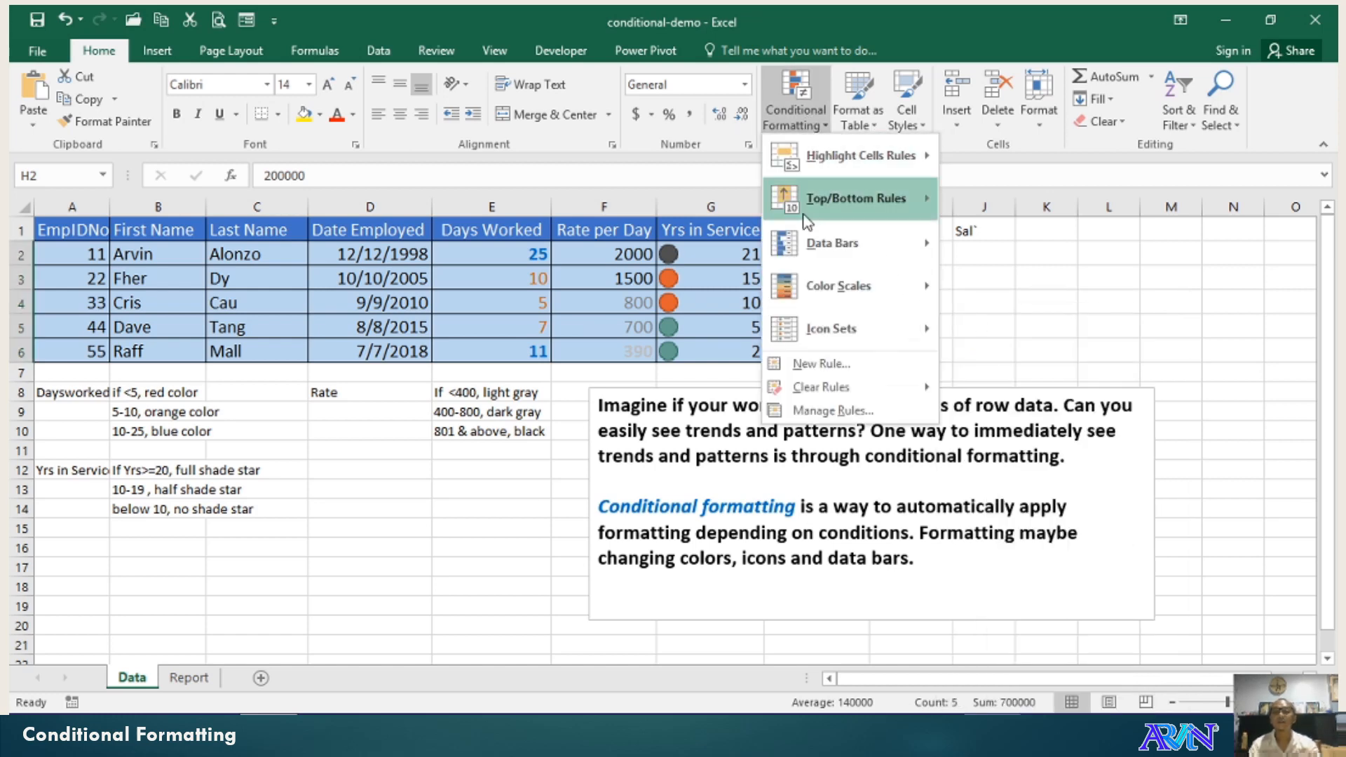
{"action": "left_click", "coordinate": [848, 413]}
{"action": "left_click", "coordinate": [806, 293]}
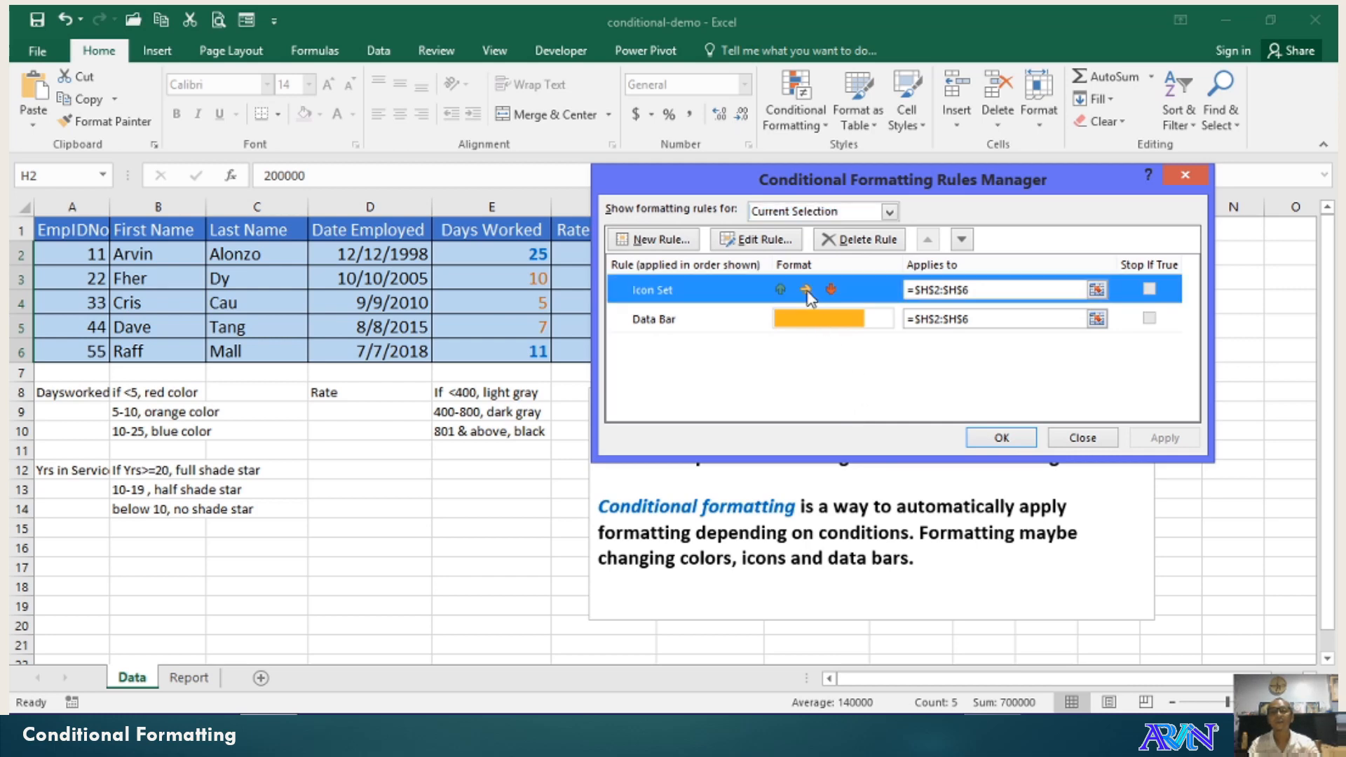
{"action": "left_click", "coordinate": [758, 238]}
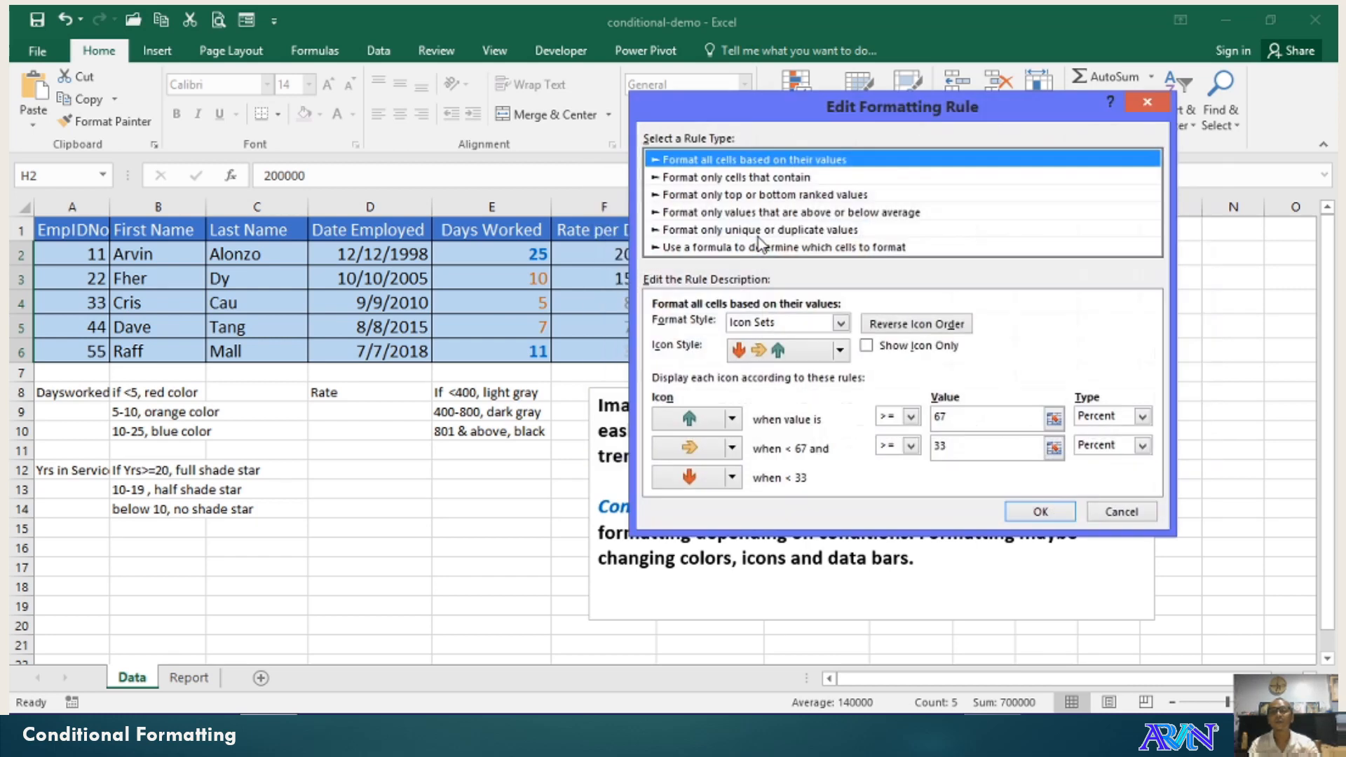
{"action": "left_click", "coordinate": [1104, 418]}
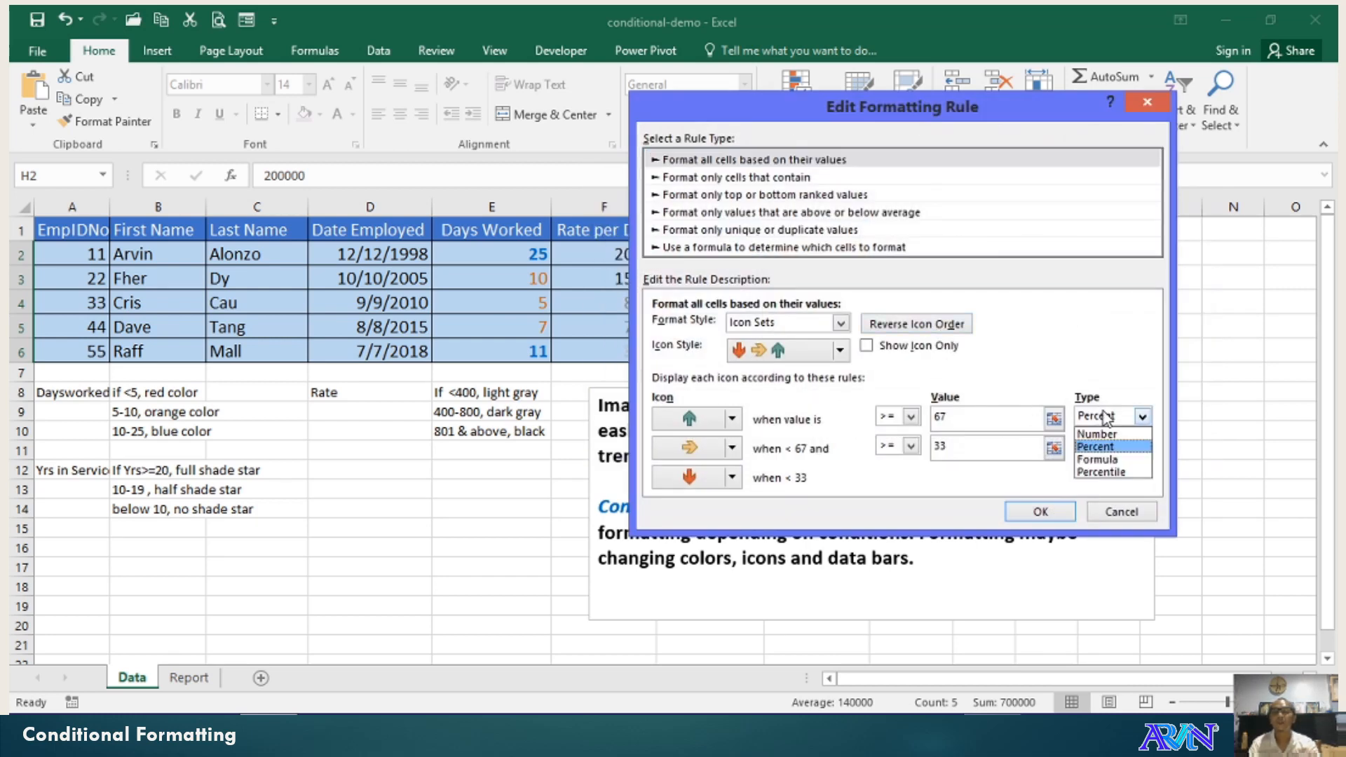
{"action": "left_click", "coordinate": [1106, 435]}
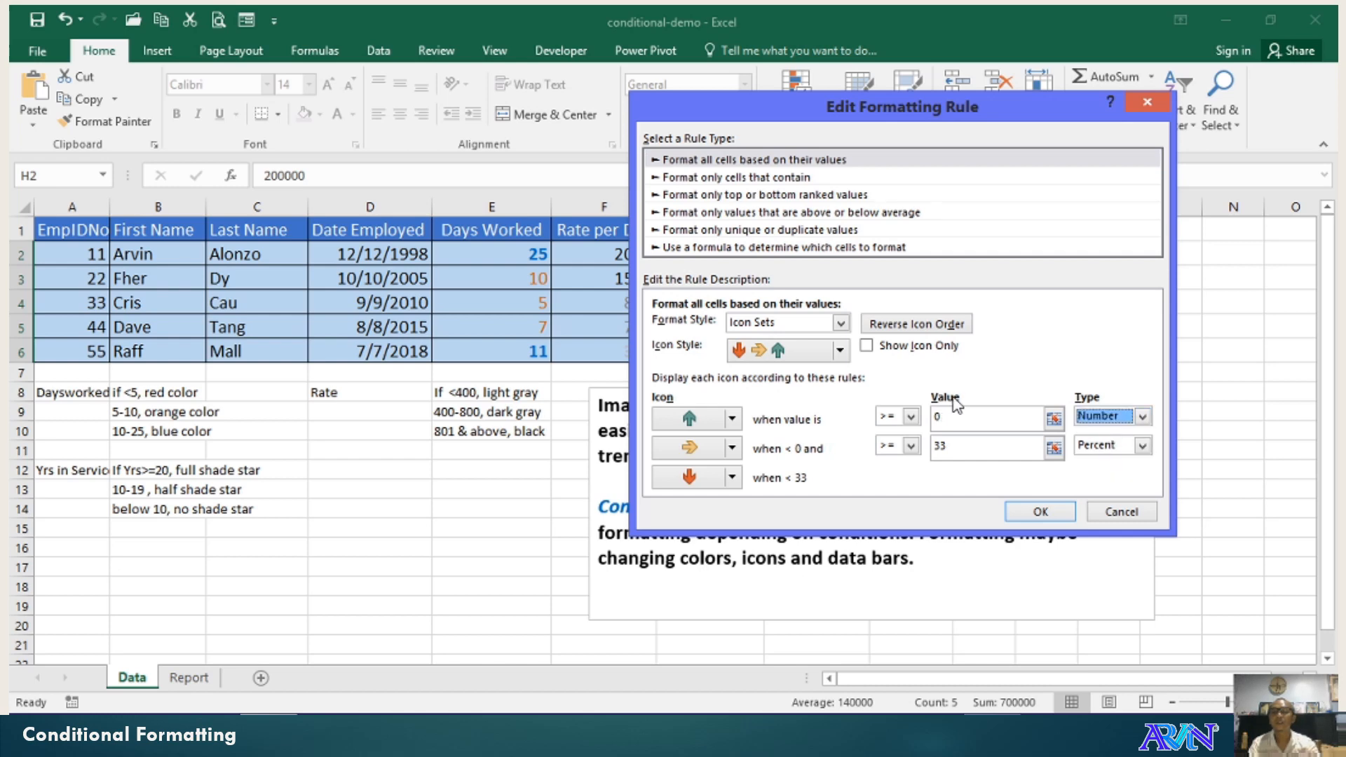
Set the green up arrow's threshold in the rule to > 150000.
{"action": "double_click", "coordinate": [953, 415]}
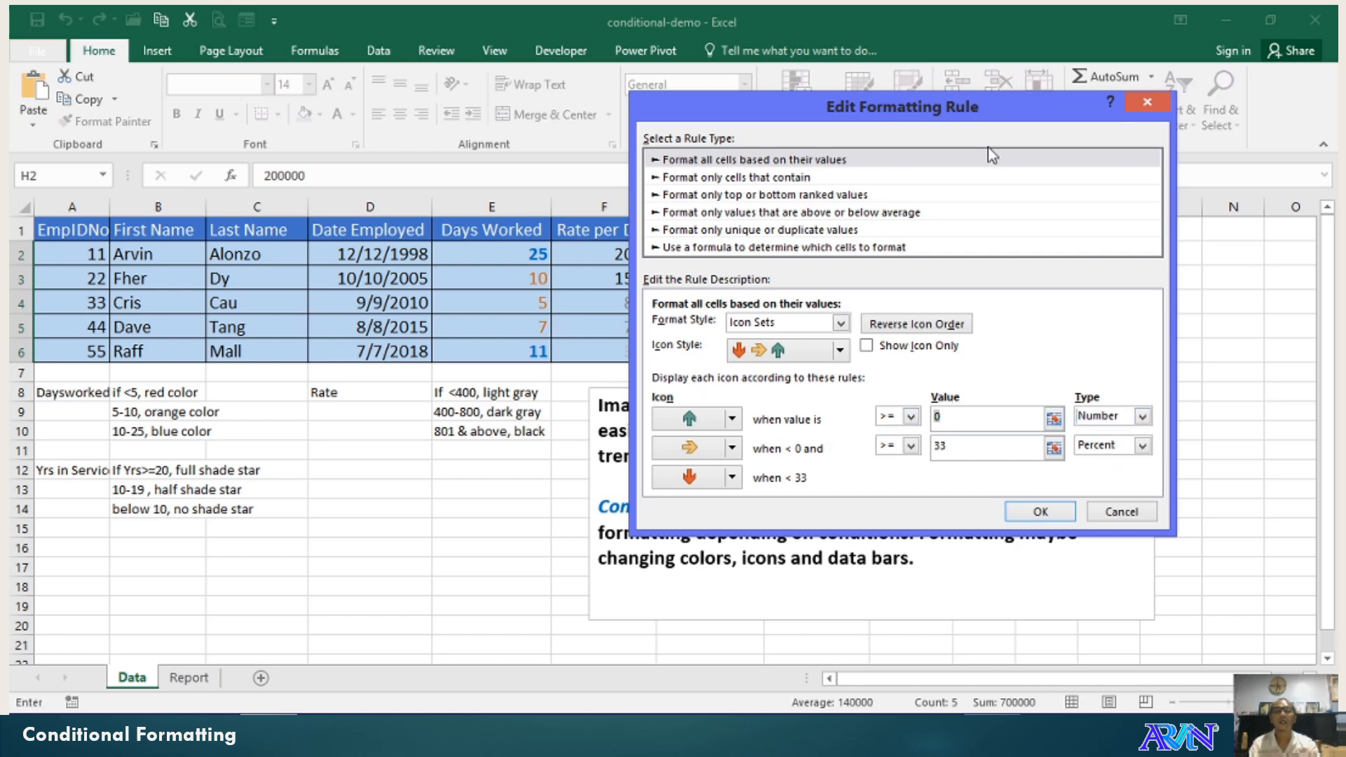
{"action": "type", "text": "1500"}
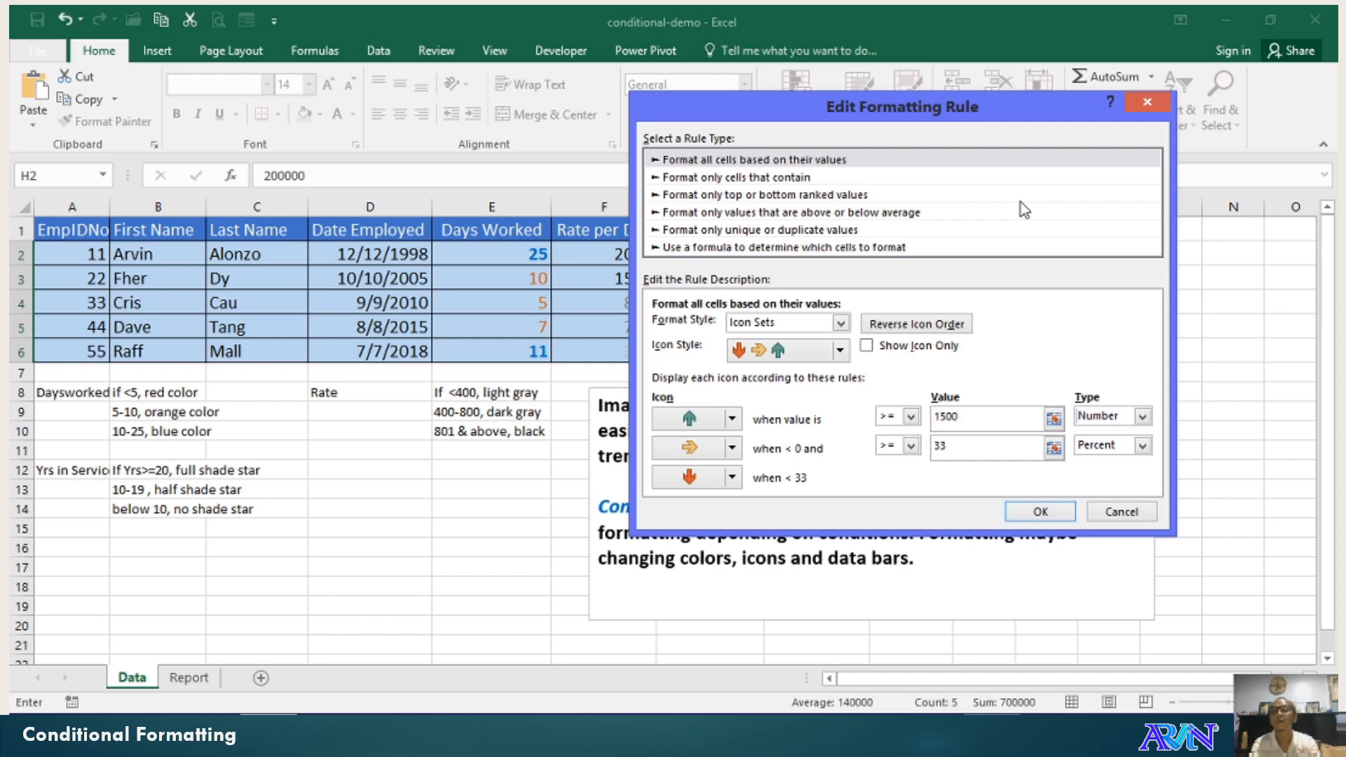
{"action": "type", "text": "000"}
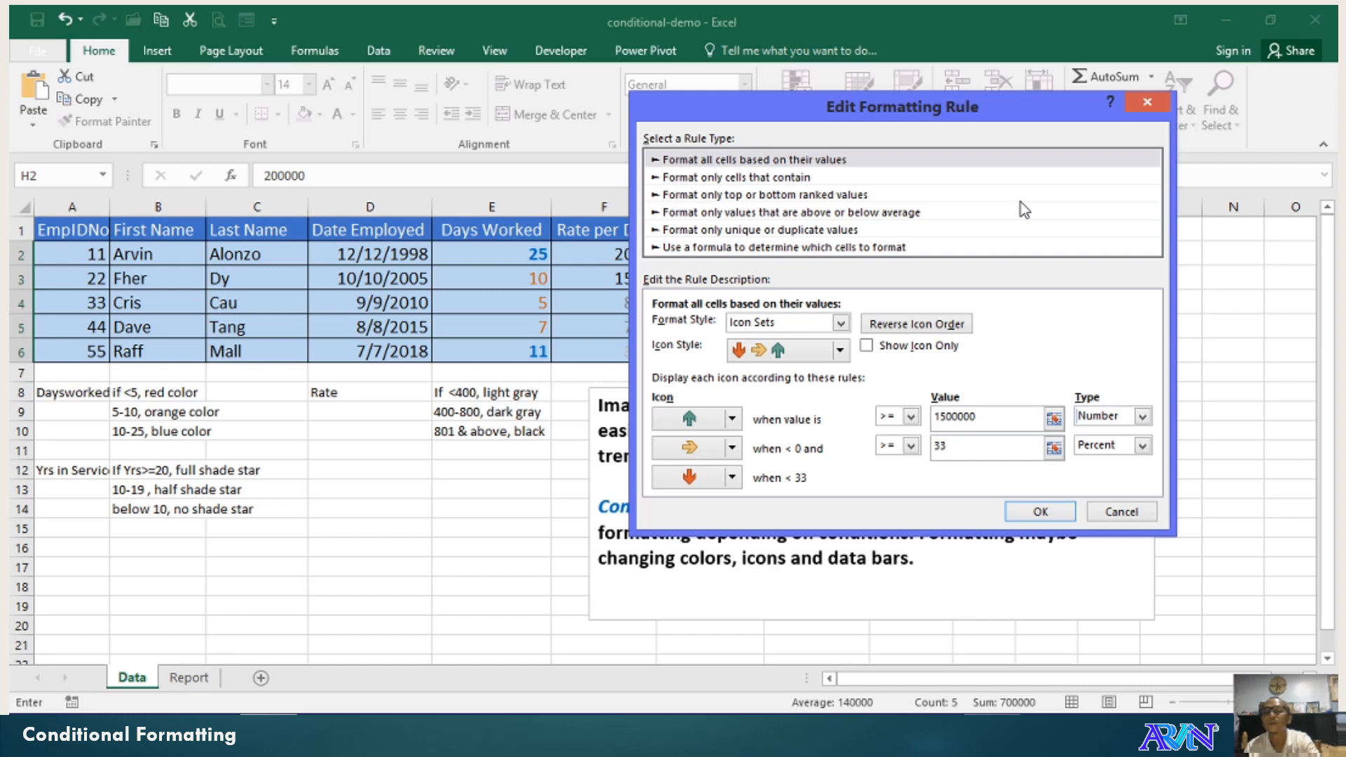
{"action": "left_click", "coordinate": [959, 416]}
{"action": "type", "text": "0+$G$2"}
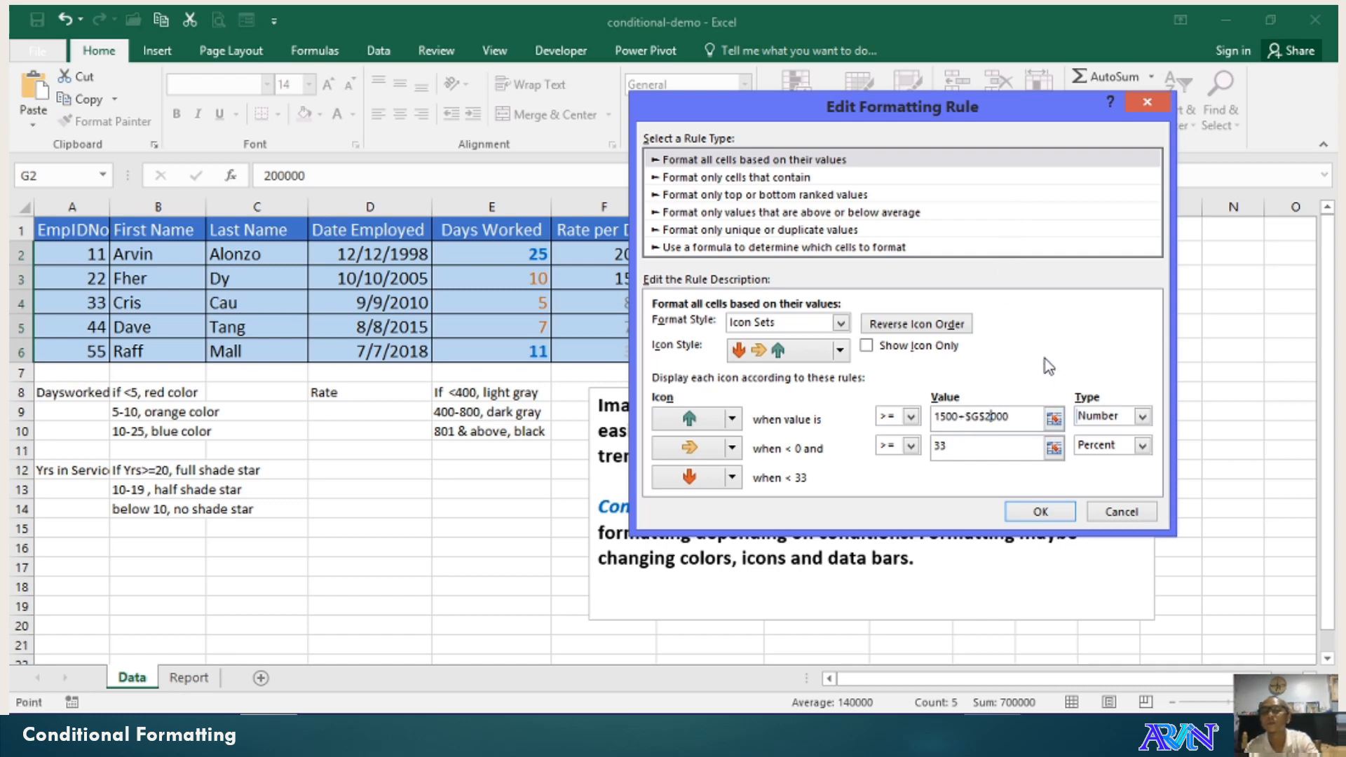
{"action": "key", "text": "BackSpace"}
{"action": "key", "text": "BackSpace"}
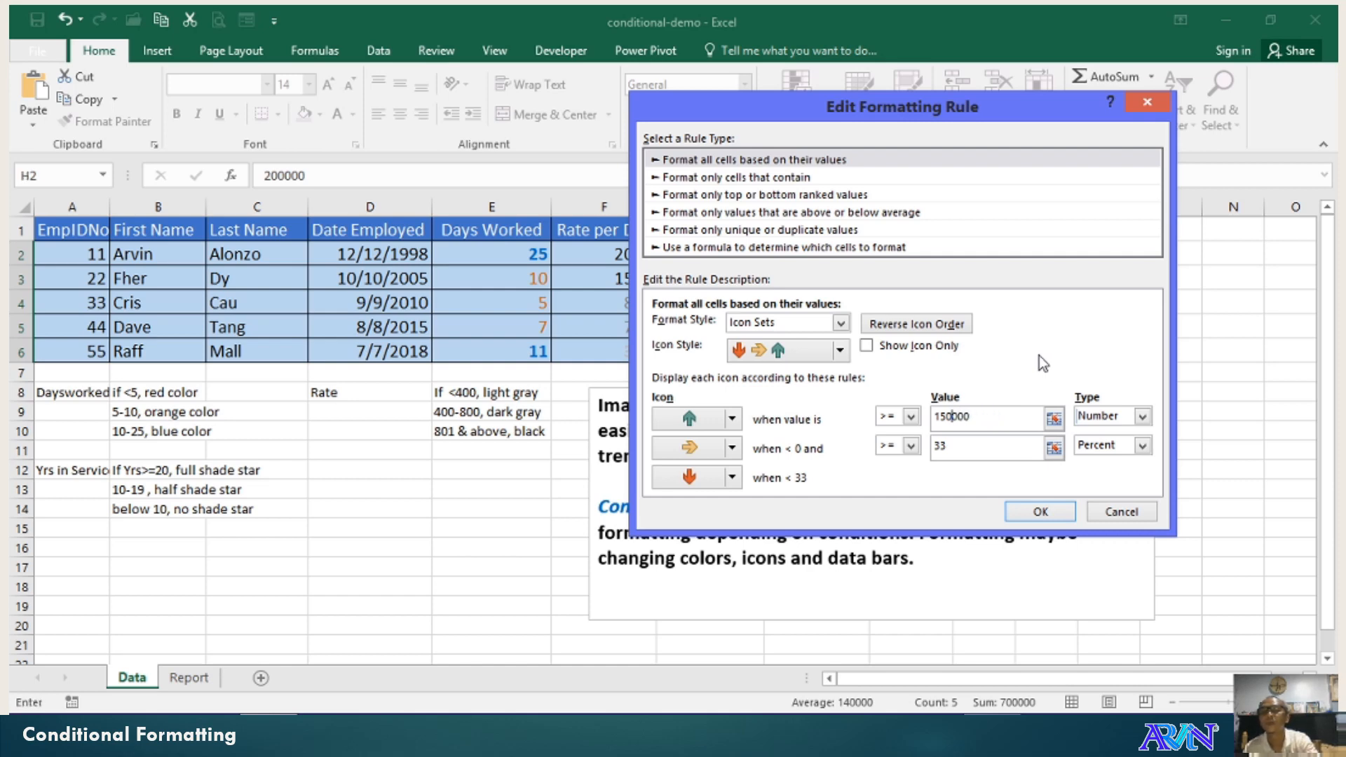
{"action": "left_click", "coordinate": [911, 416]}
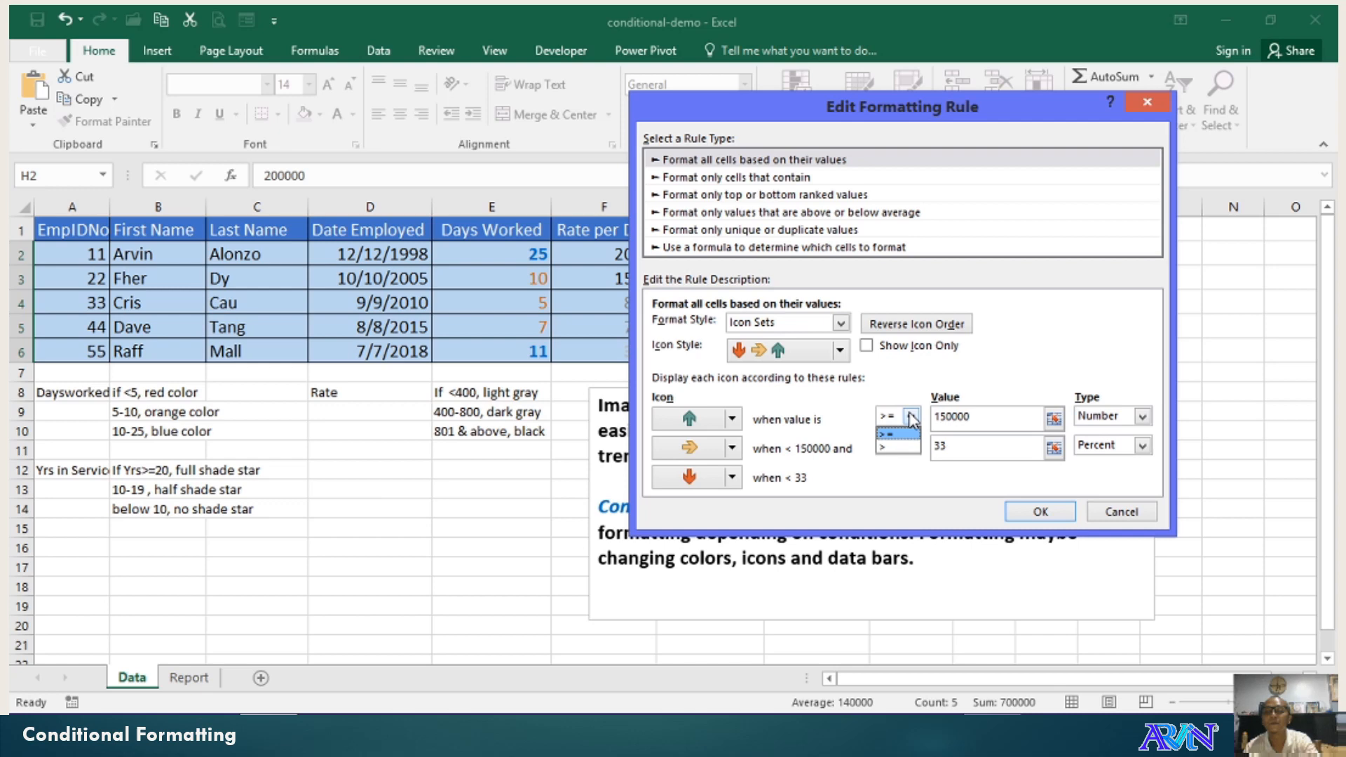
{"action": "left_click", "coordinate": [890, 447]}
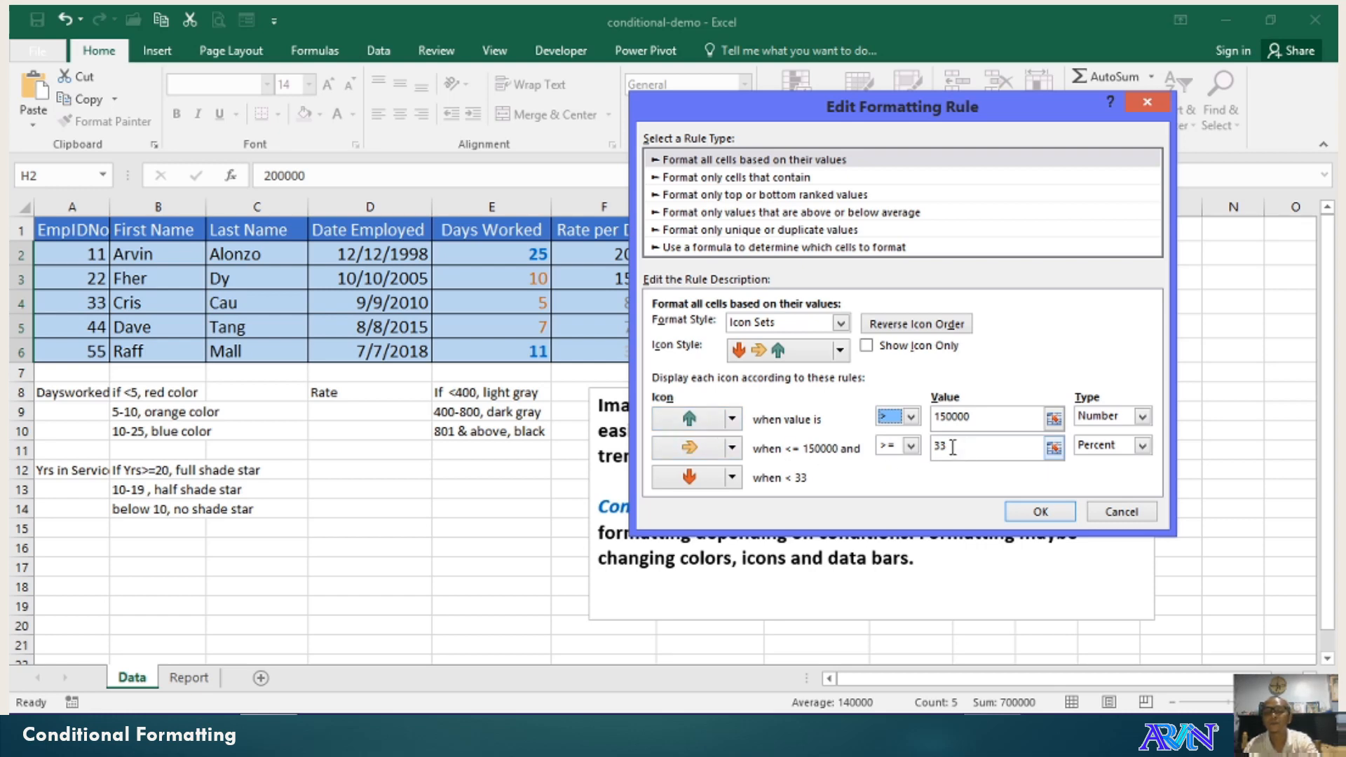
Set the second icon's threshold in the rule to >= 150000 with type Number.
{"action": "left_click", "coordinate": [911, 446]}
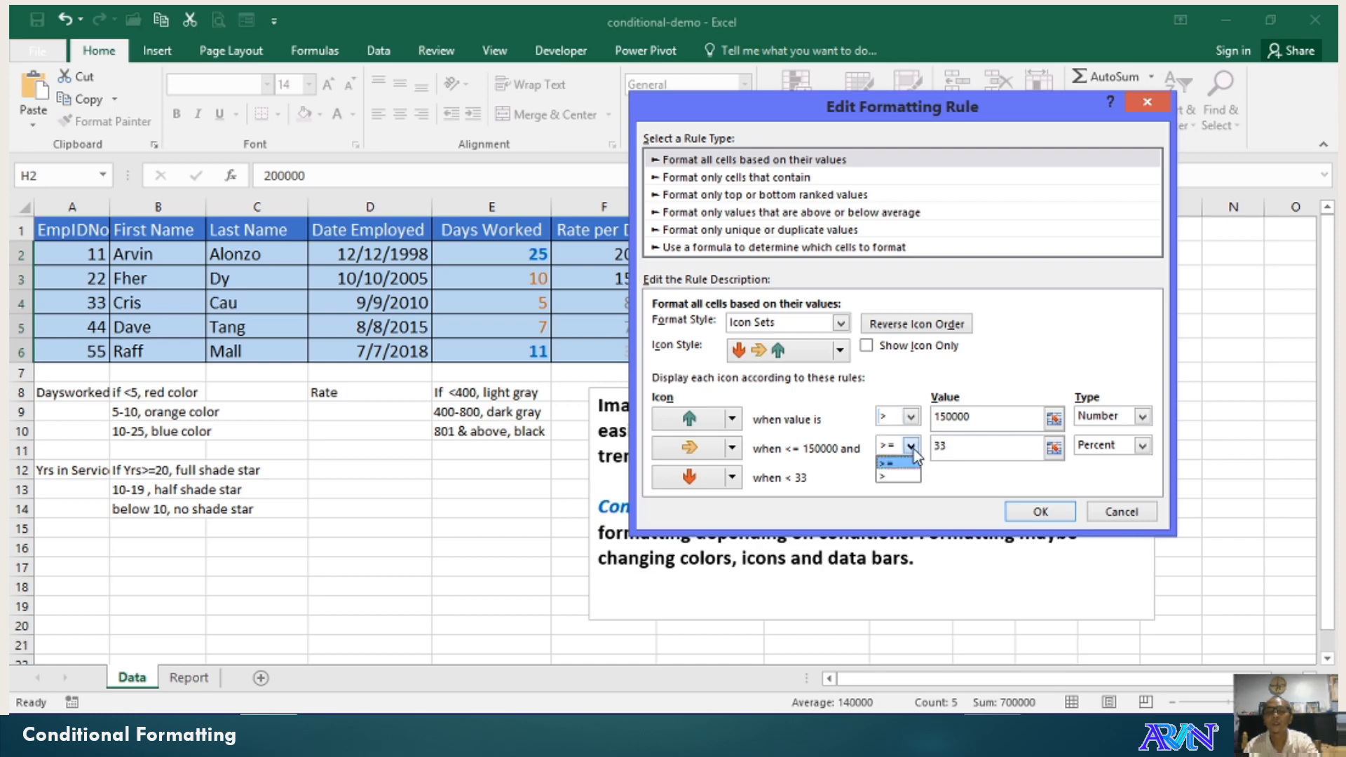
{"action": "left_click", "coordinate": [909, 463]}
{"action": "left_click", "coordinate": [960, 448]}
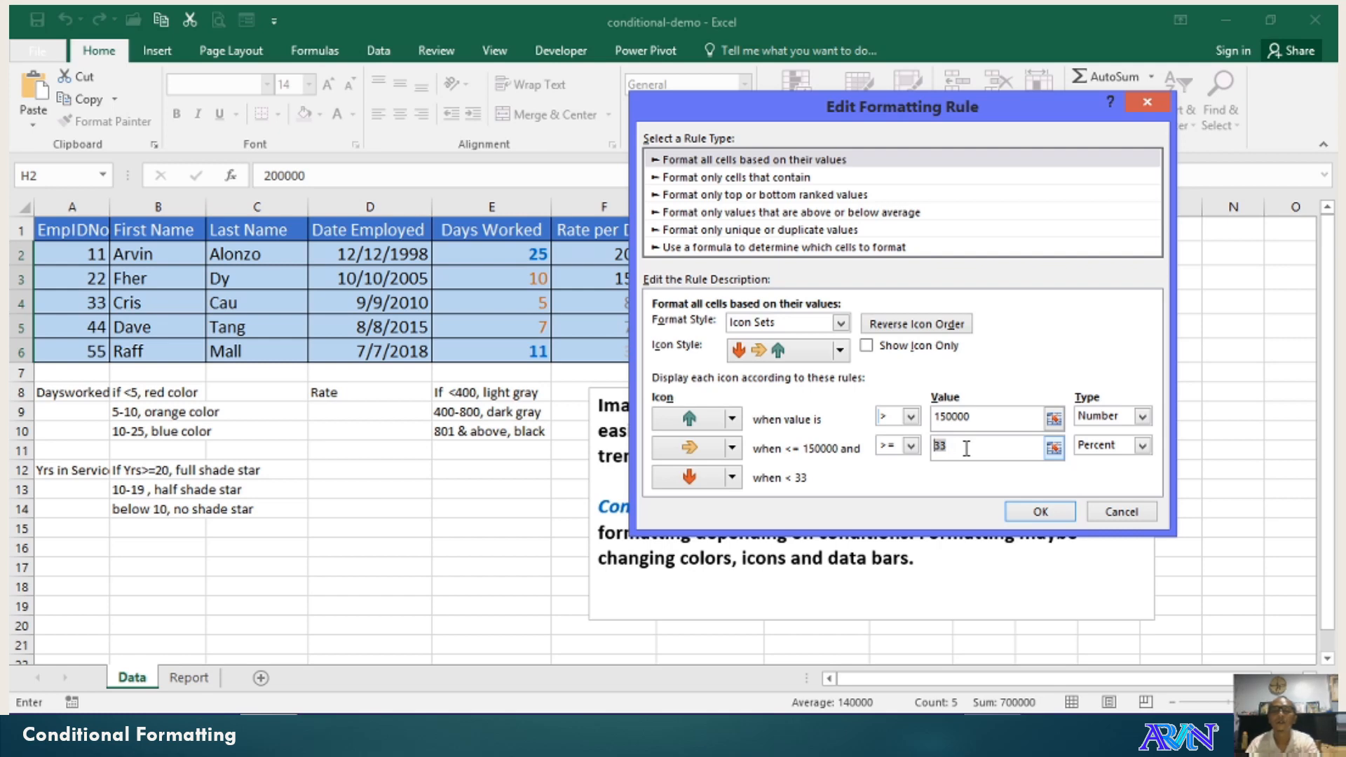
{"action": "type", "text": "1"}
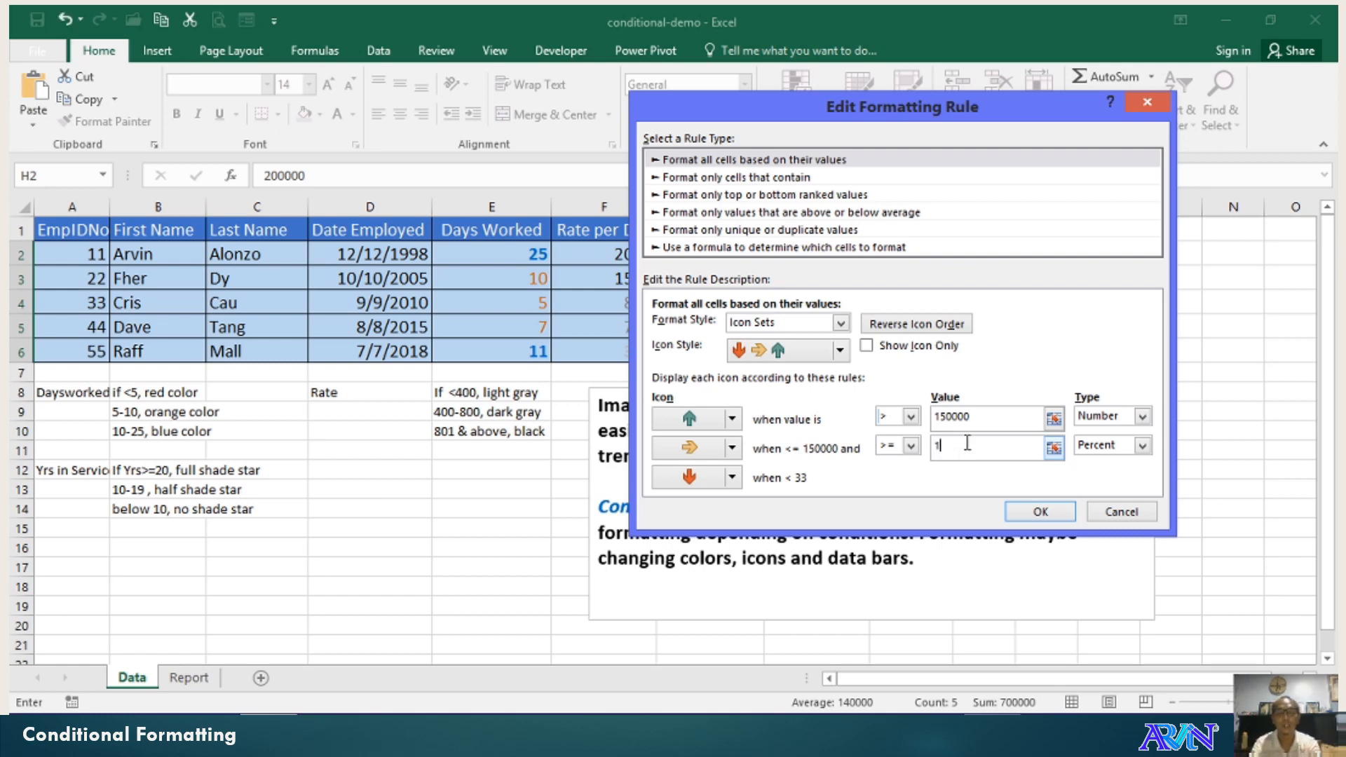
{"action": "type", "text": "5000"}
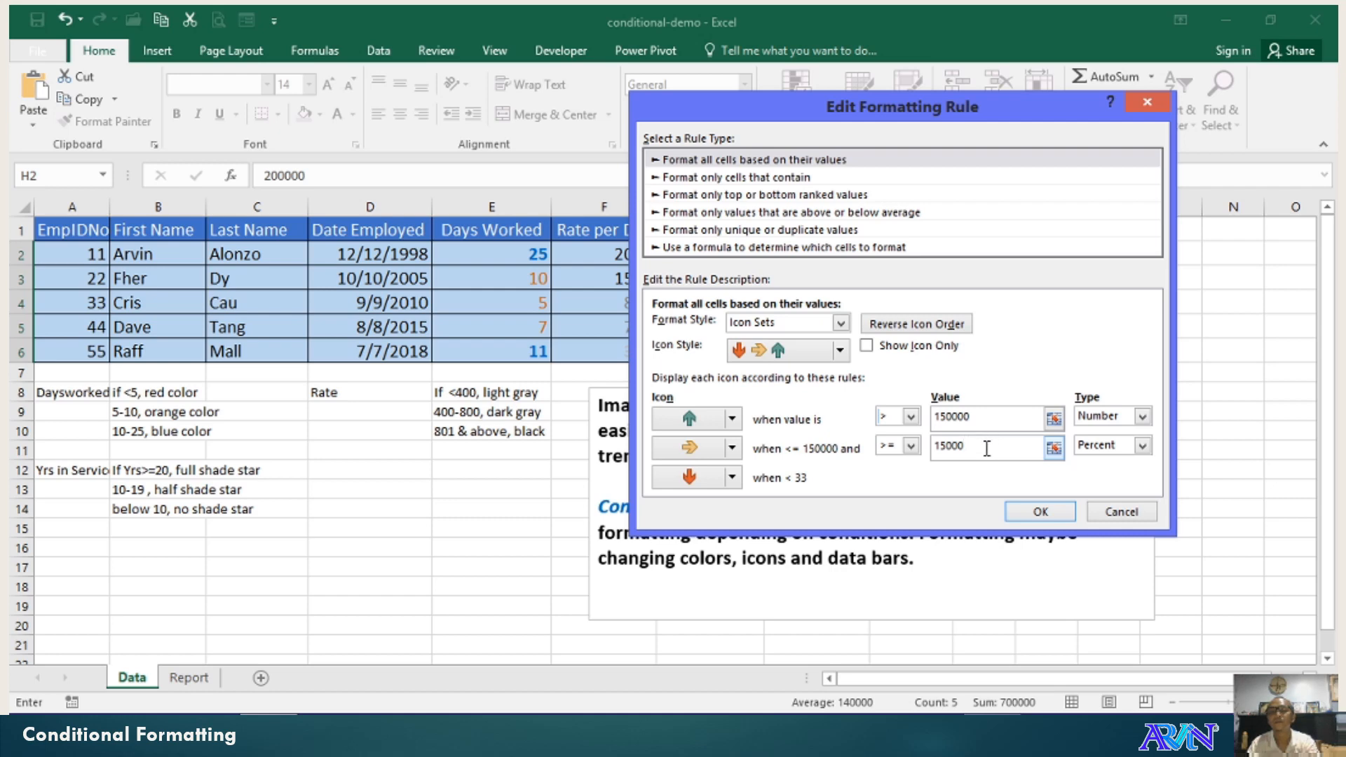
{"action": "left_click", "coordinate": [1097, 452]}
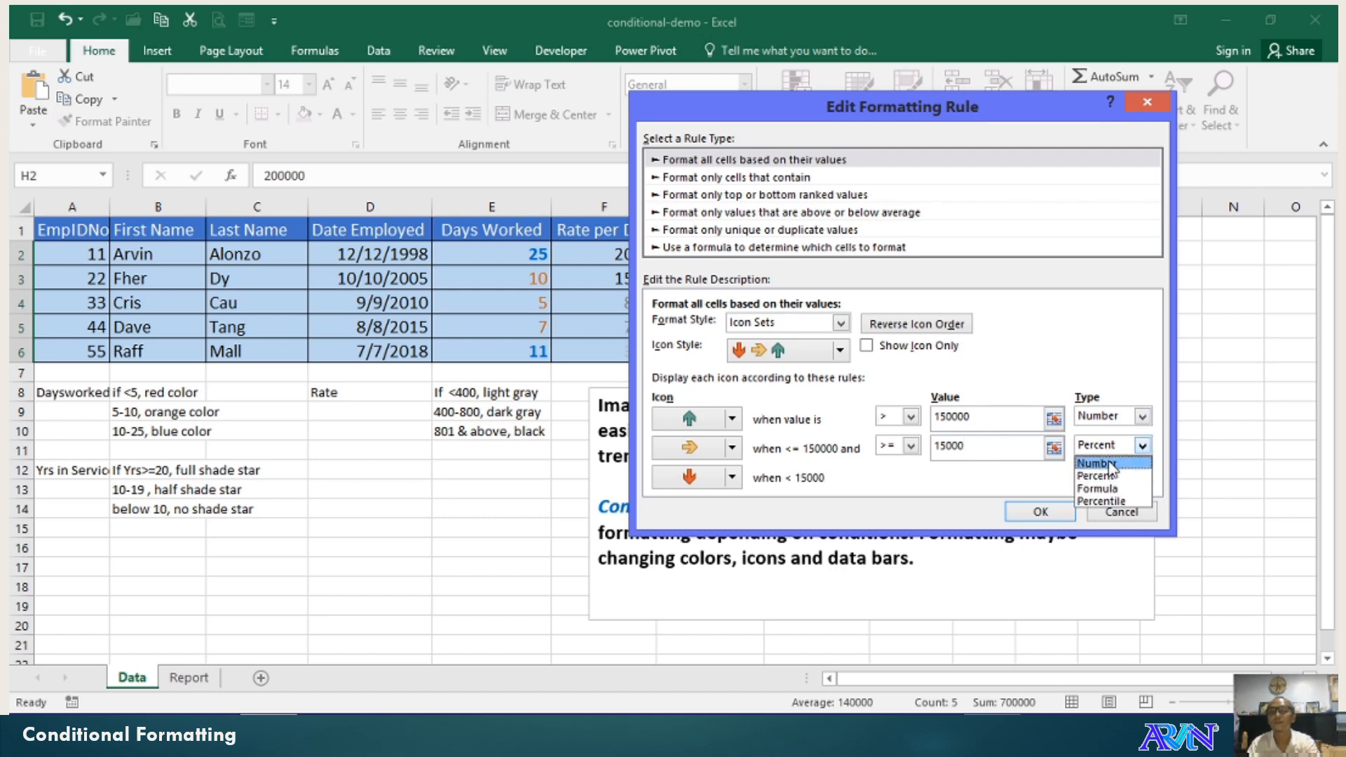
{"action": "left_click", "coordinate": [1106, 461]}
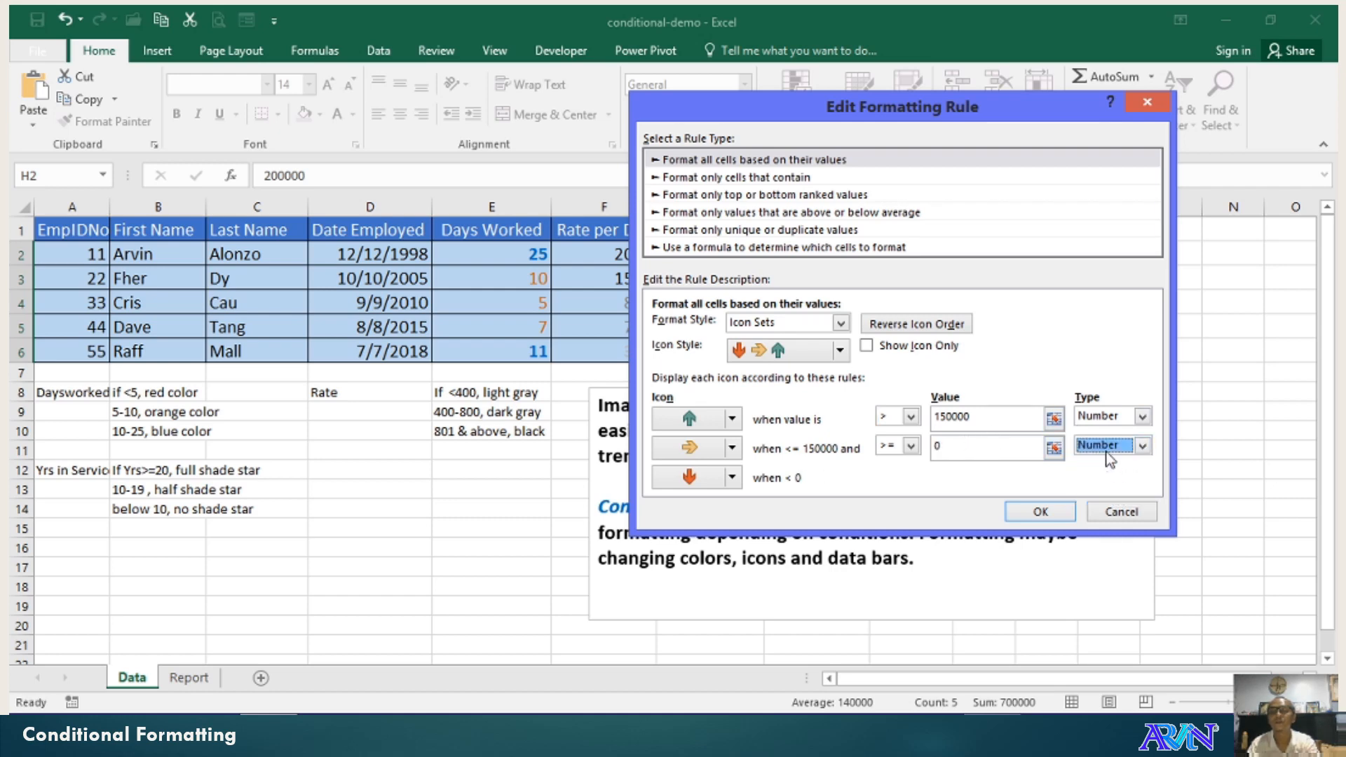
{"action": "double_click", "coordinate": [939, 446]}
{"action": "type", "text": "150000"}
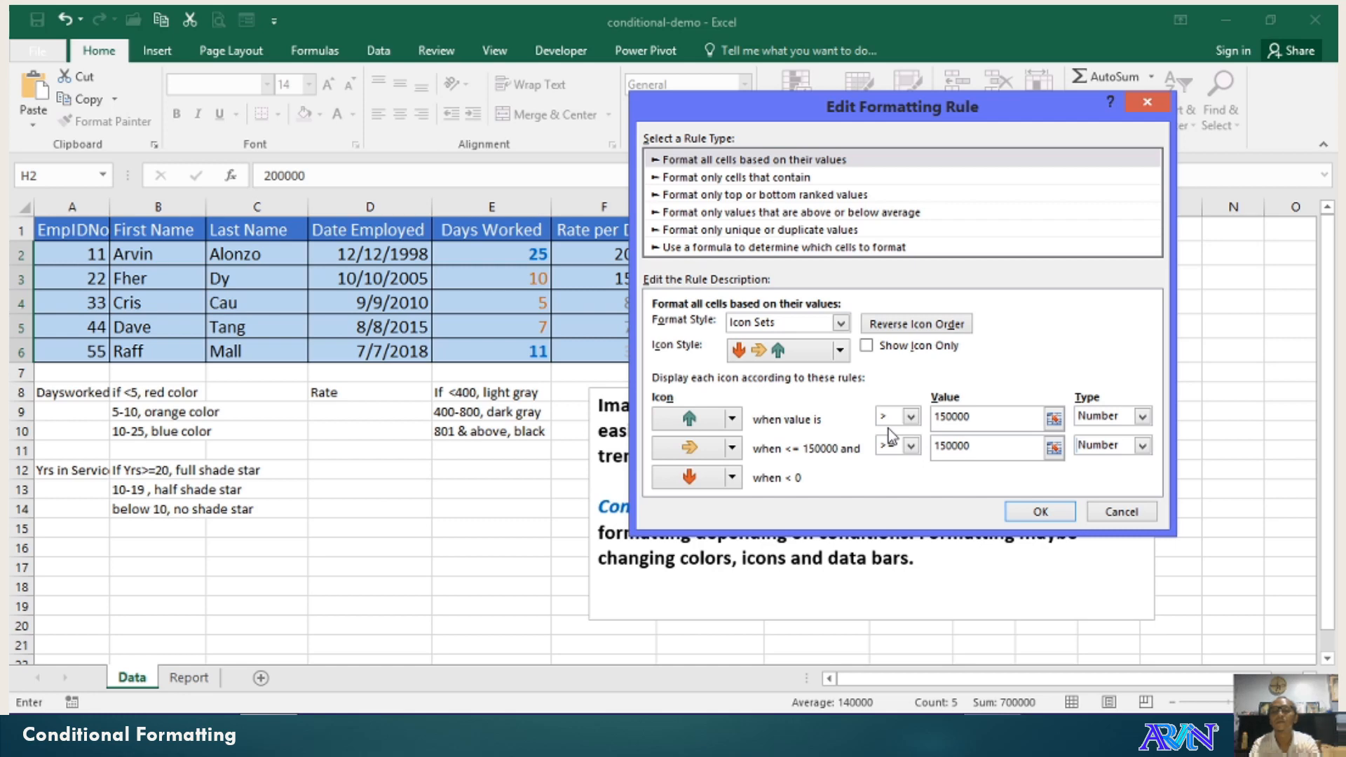
Change the second icon to a yellow dash and apply the edited Icon Set rule.
{"action": "left_click", "coordinate": [730, 448]}
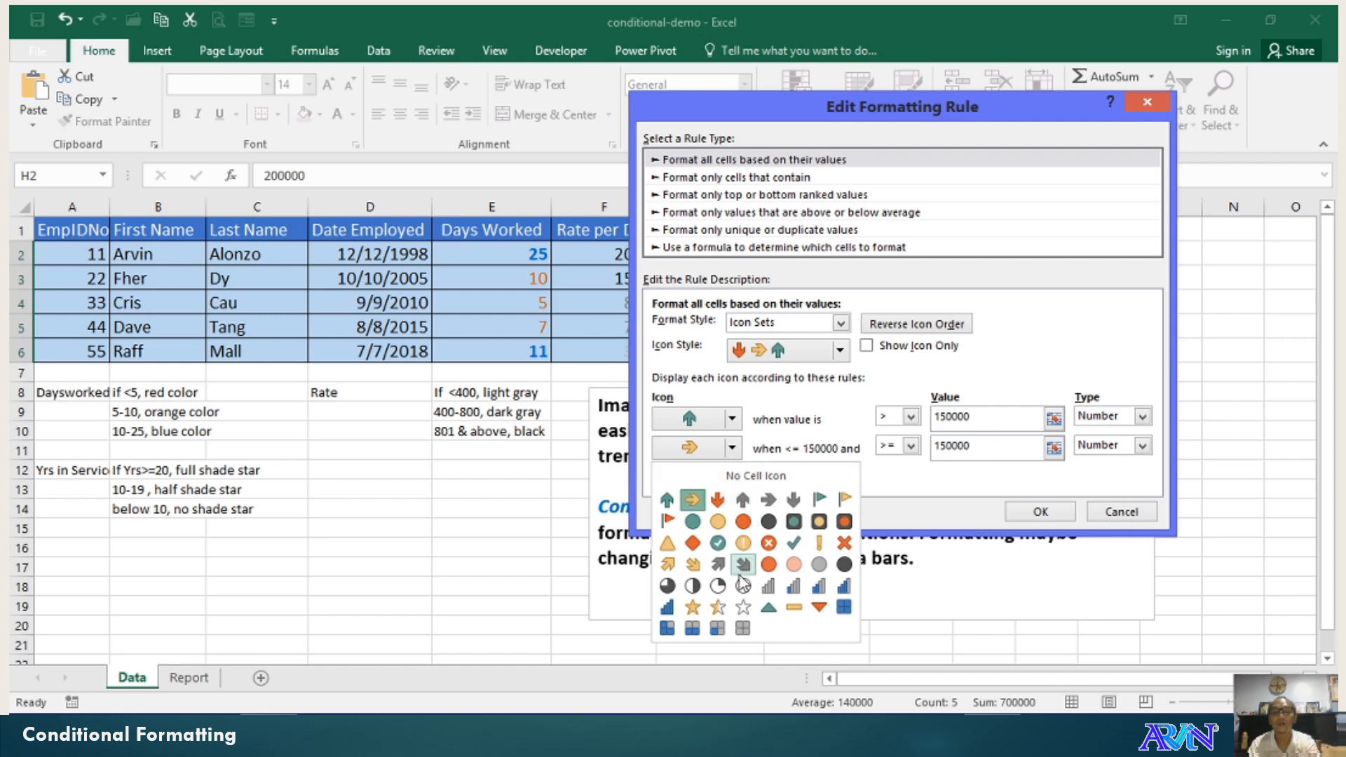
{"action": "left_click", "coordinate": [793, 609]}
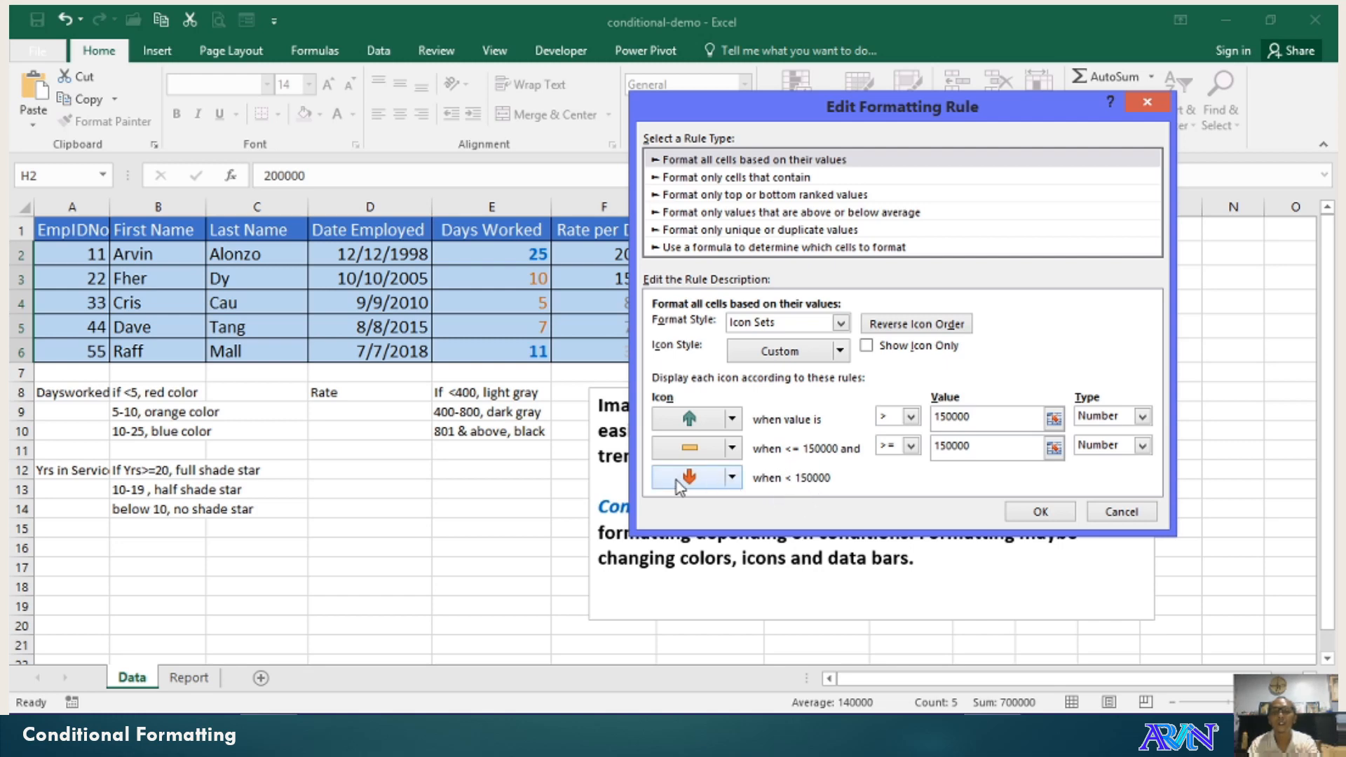
{"action": "left_click", "coordinate": [1058, 514]}
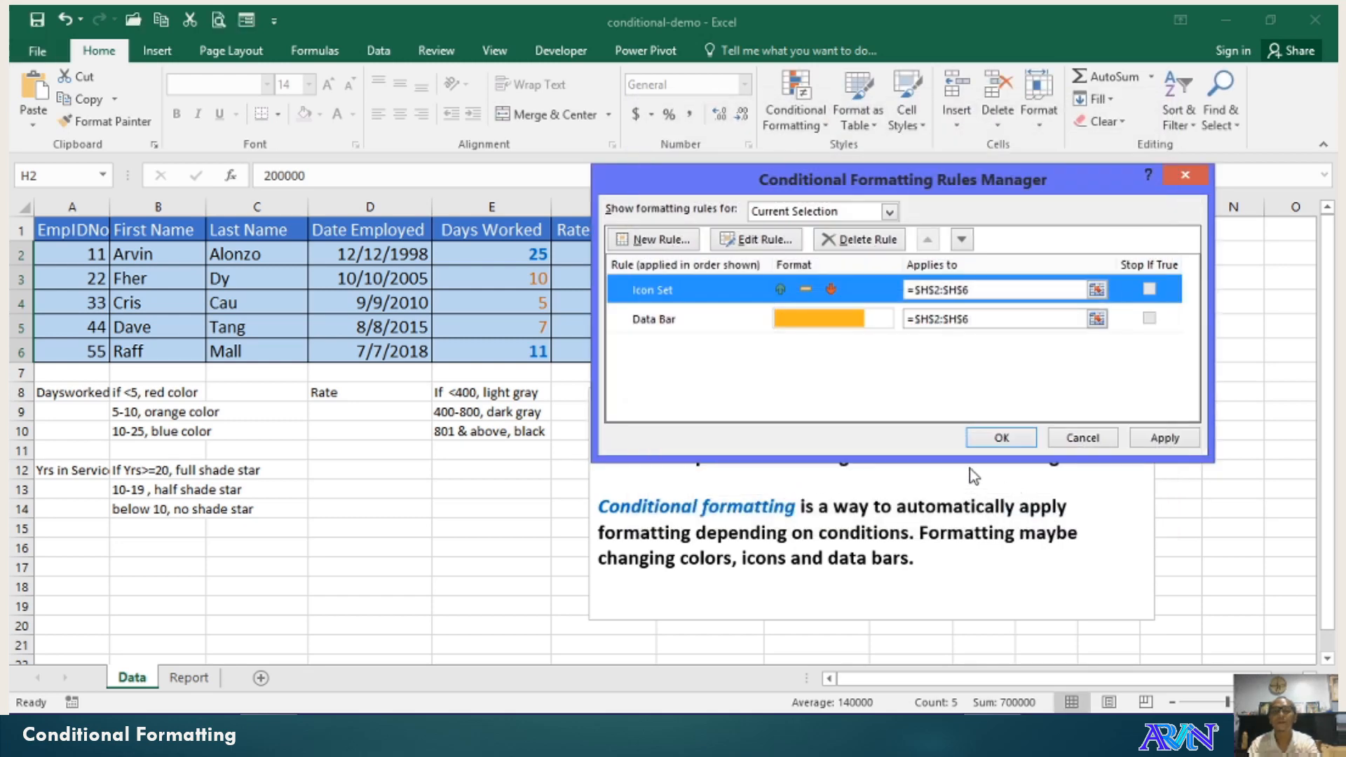
{"action": "left_click", "coordinate": [1020, 440]}
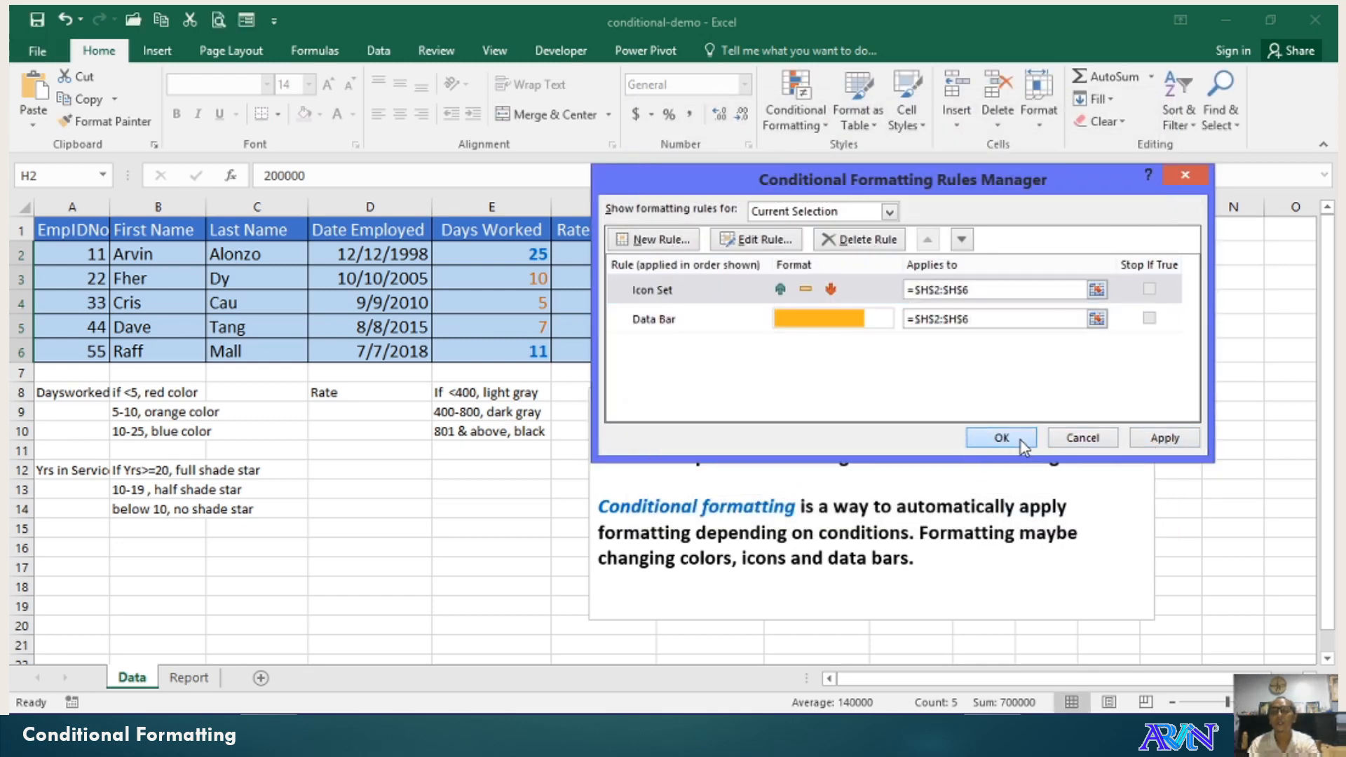
Close the rules manager and set the Actual Sales value in H3 to 150000.
{"action": "left_click", "coordinate": [964, 372]}
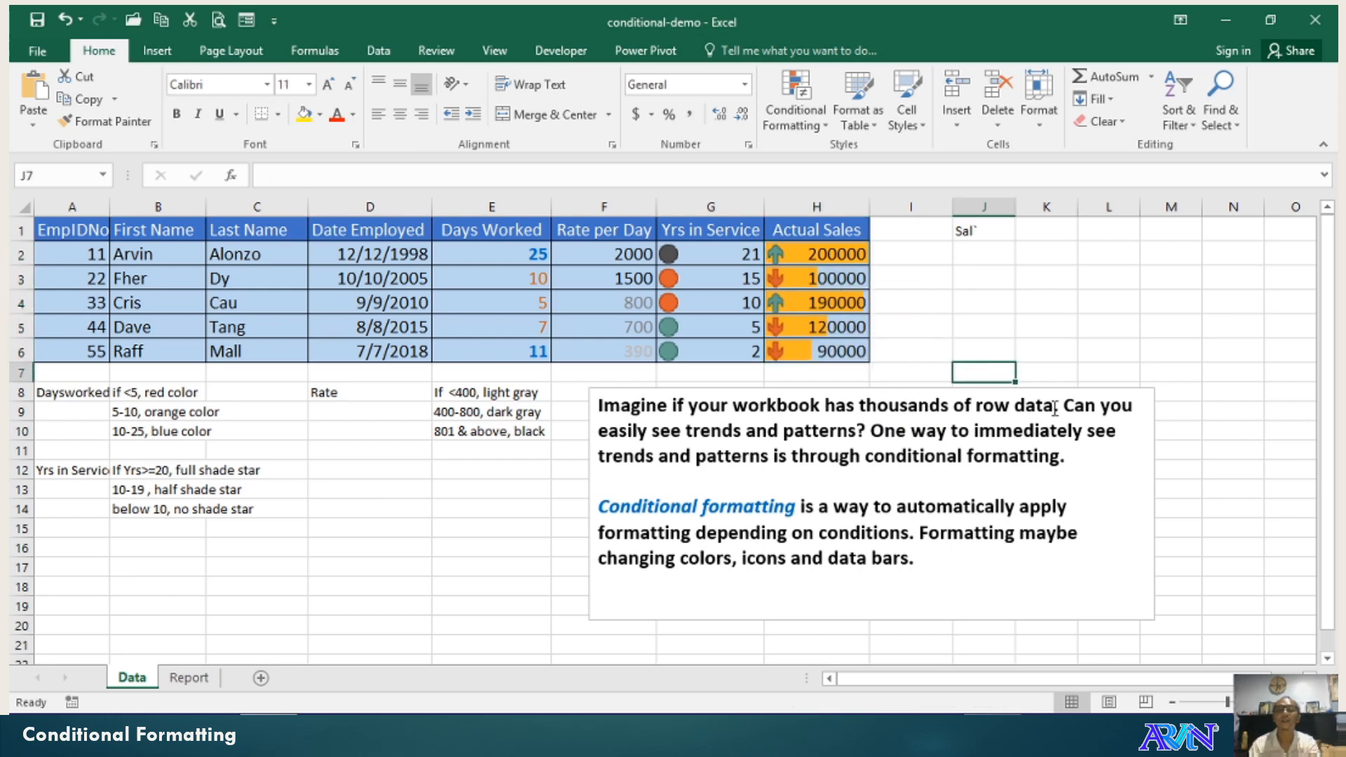
{"action": "key", "text": "Left"}
{"action": "key", "text": "Up"}
{"action": "key", "text": "Up"}
{"action": "key", "text": "Left"}
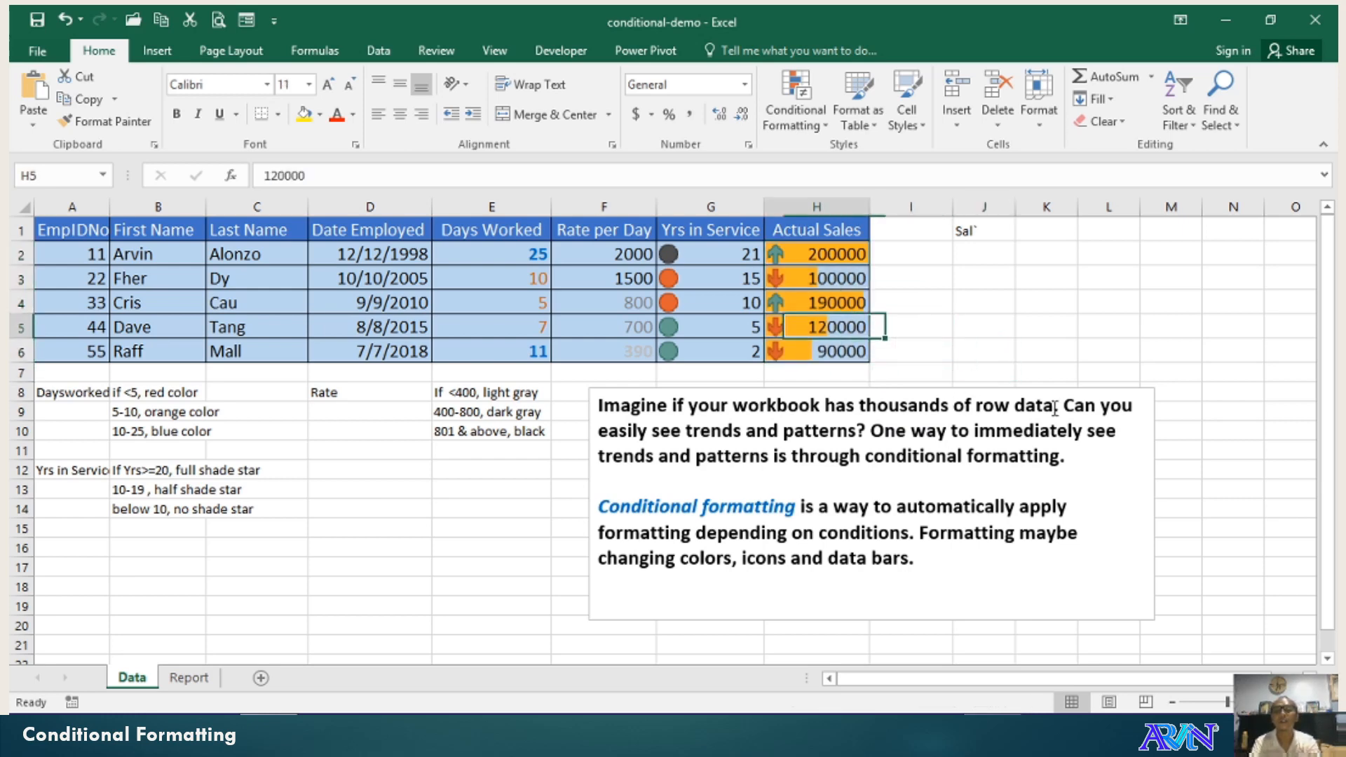
{"action": "key", "text": "Up"}
{"action": "key", "text": "Up"}
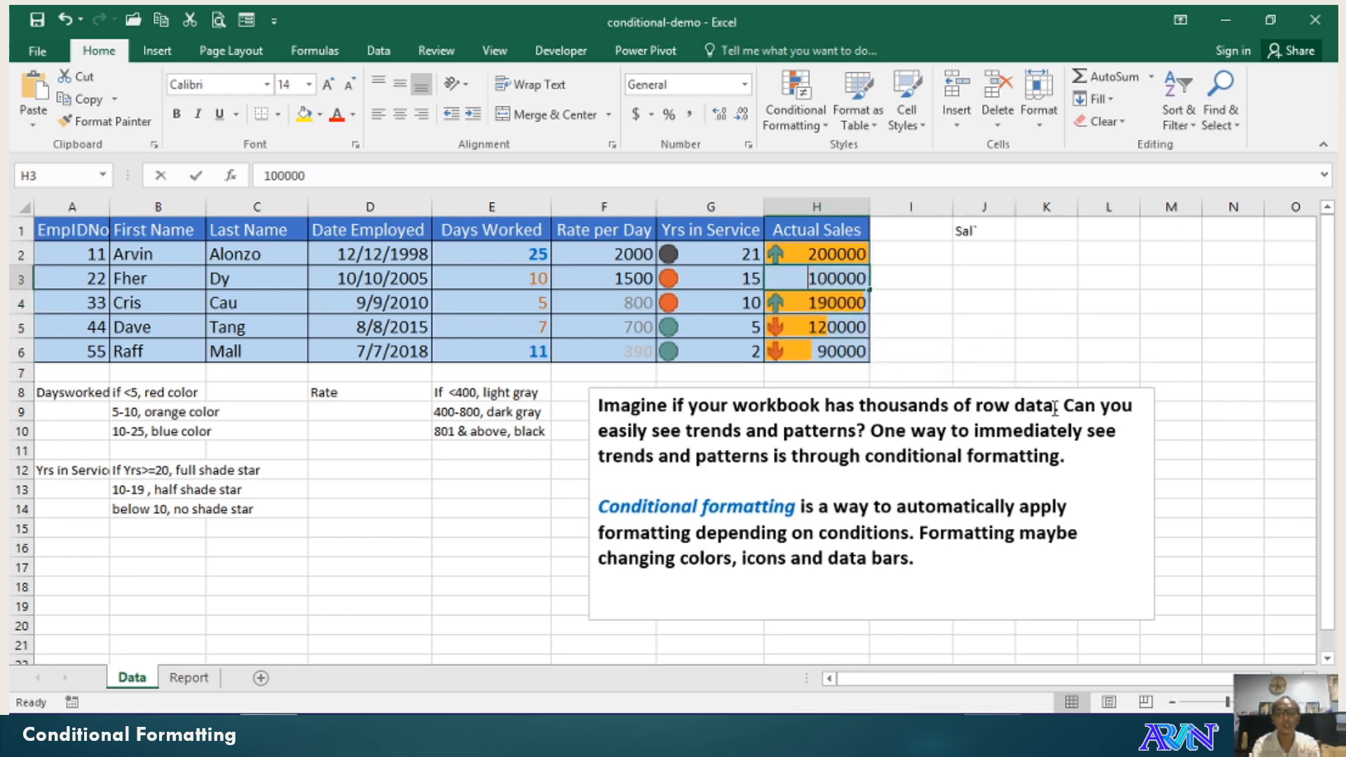
{"action": "type", "text": "15000"}
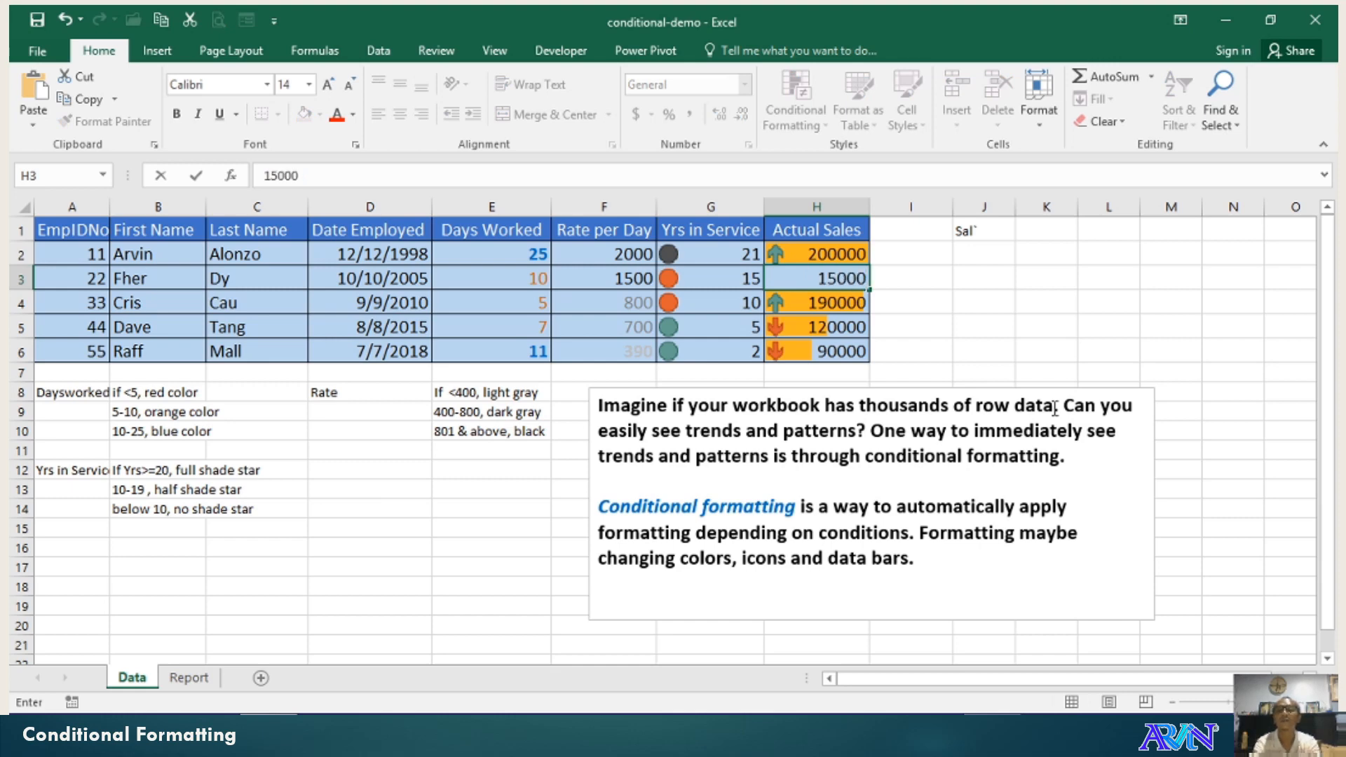
{"action": "type", "text": "0"}
{"action": "key", "text": "Return"}
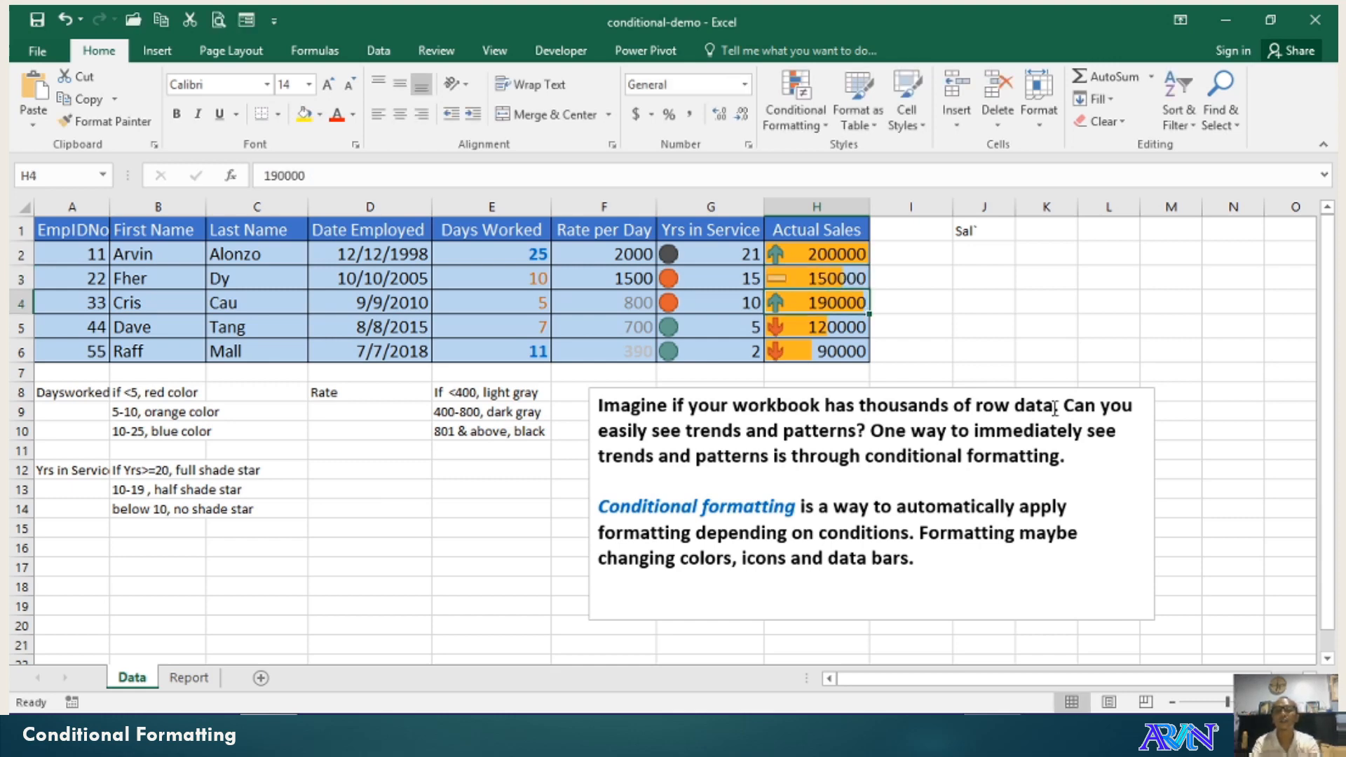
{"action": "left_click", "coordinate": [803, 131]}
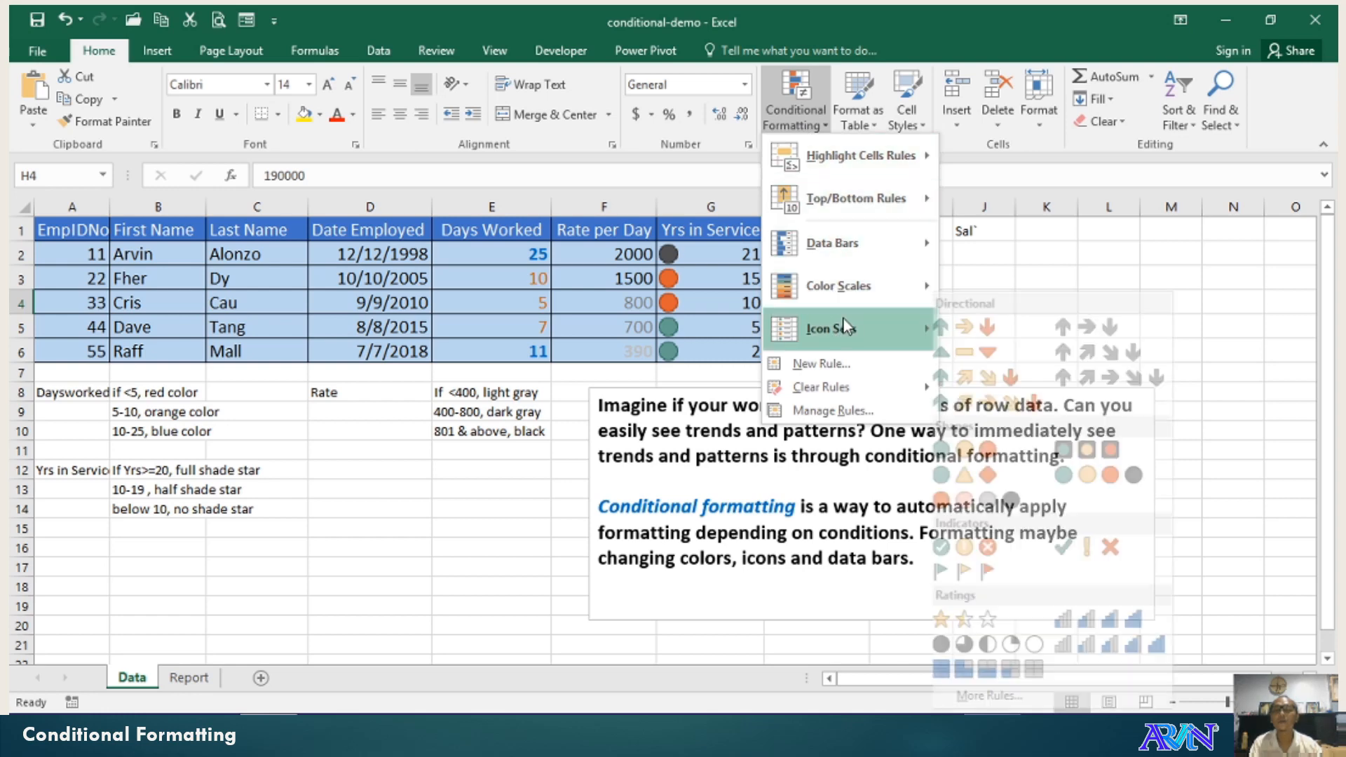
{"action": "mouse_move", "coordinate": [839, 293]}
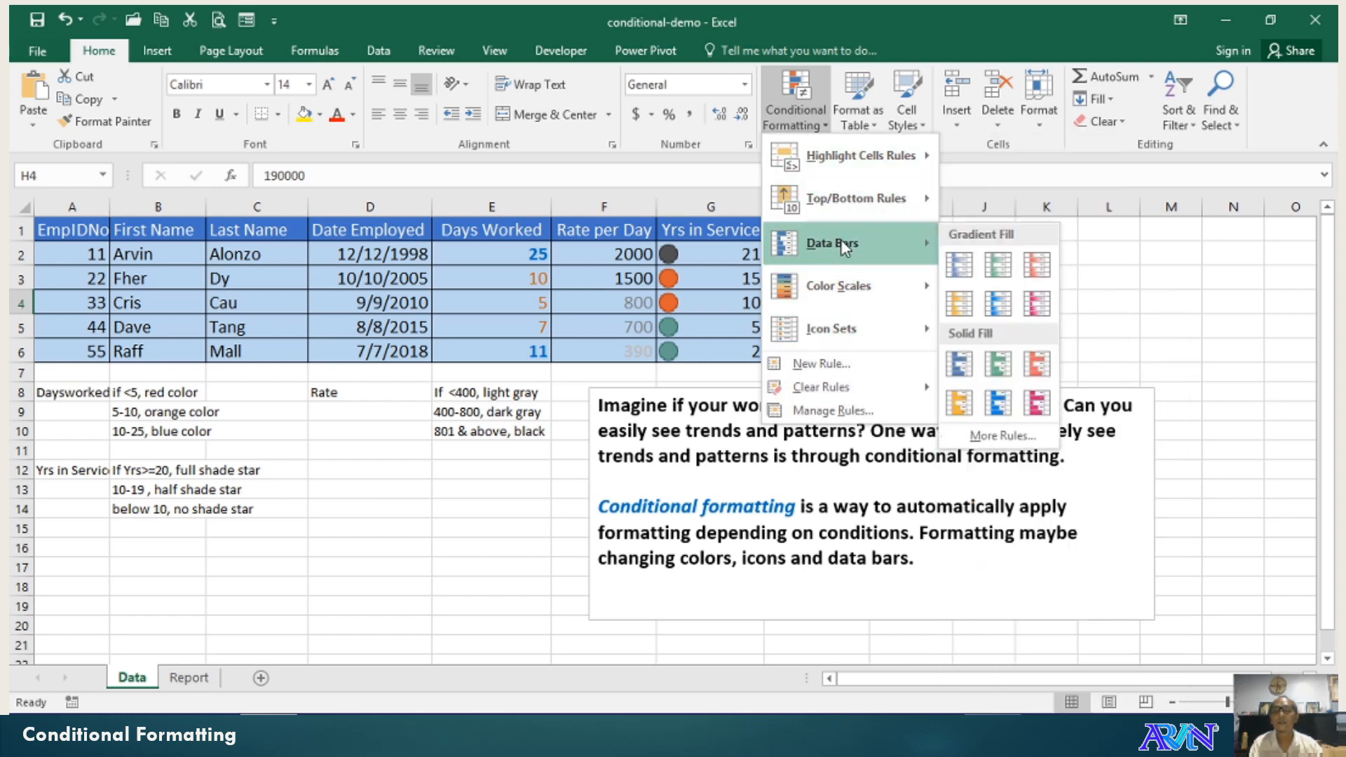
{"action": "mouse_move", "coordinate": [845, 175]}
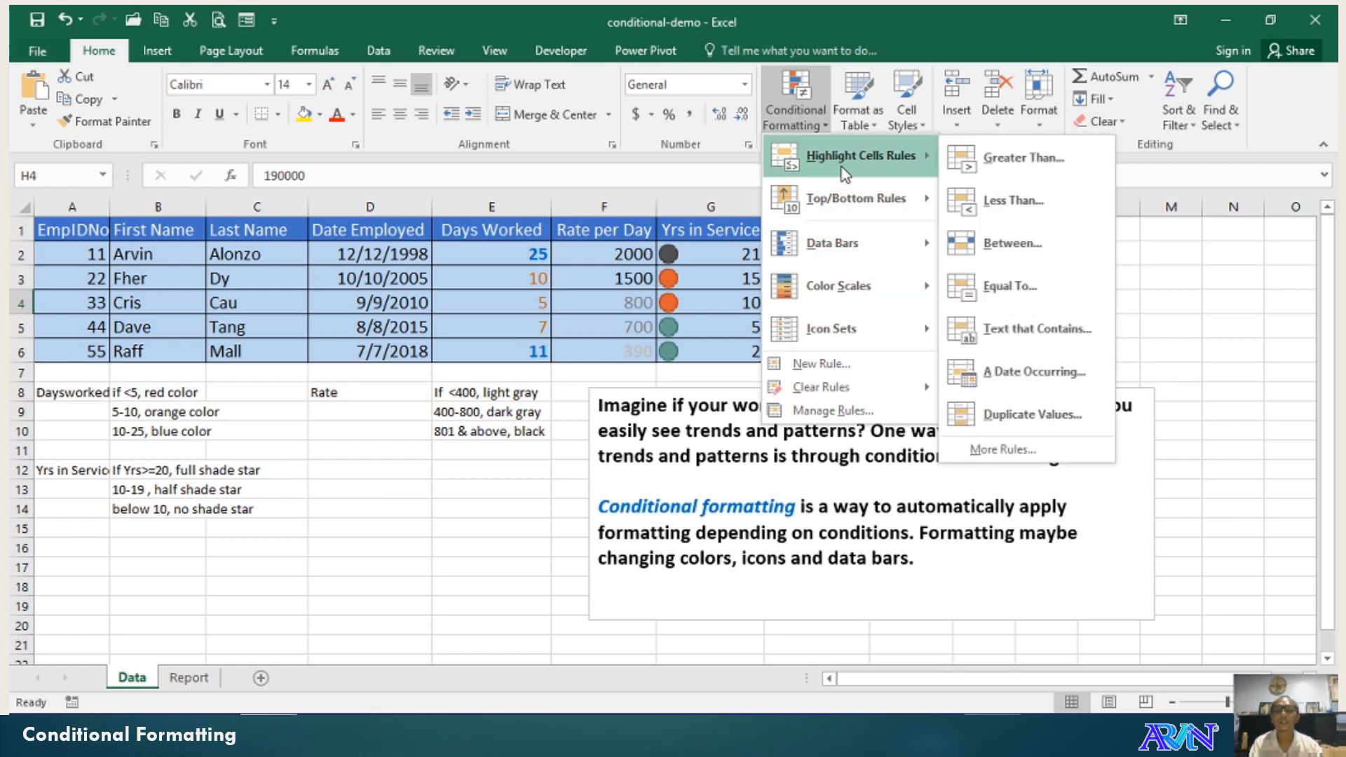
{"action": "mouse_move", "coordinate": [864, 205]}
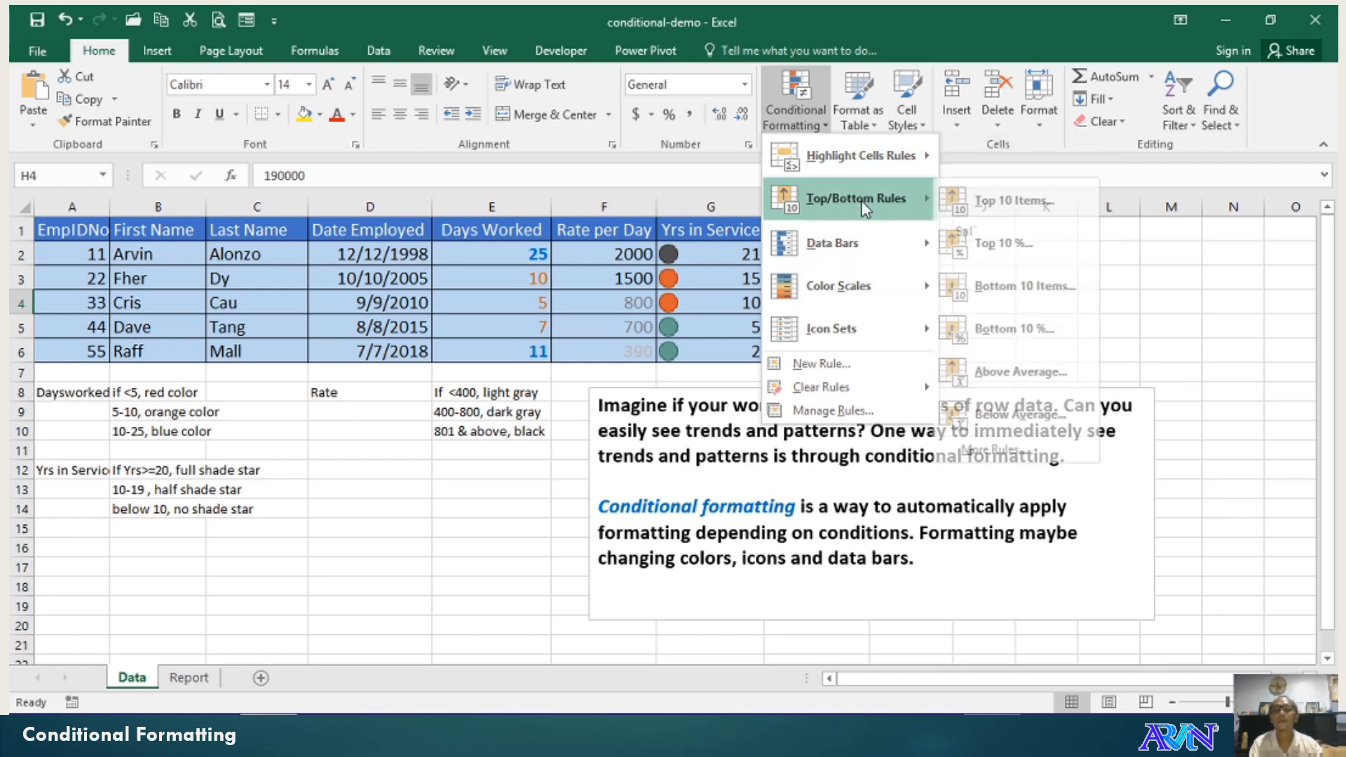
{"action": "left_click", "coordinate": [1213, 309]}
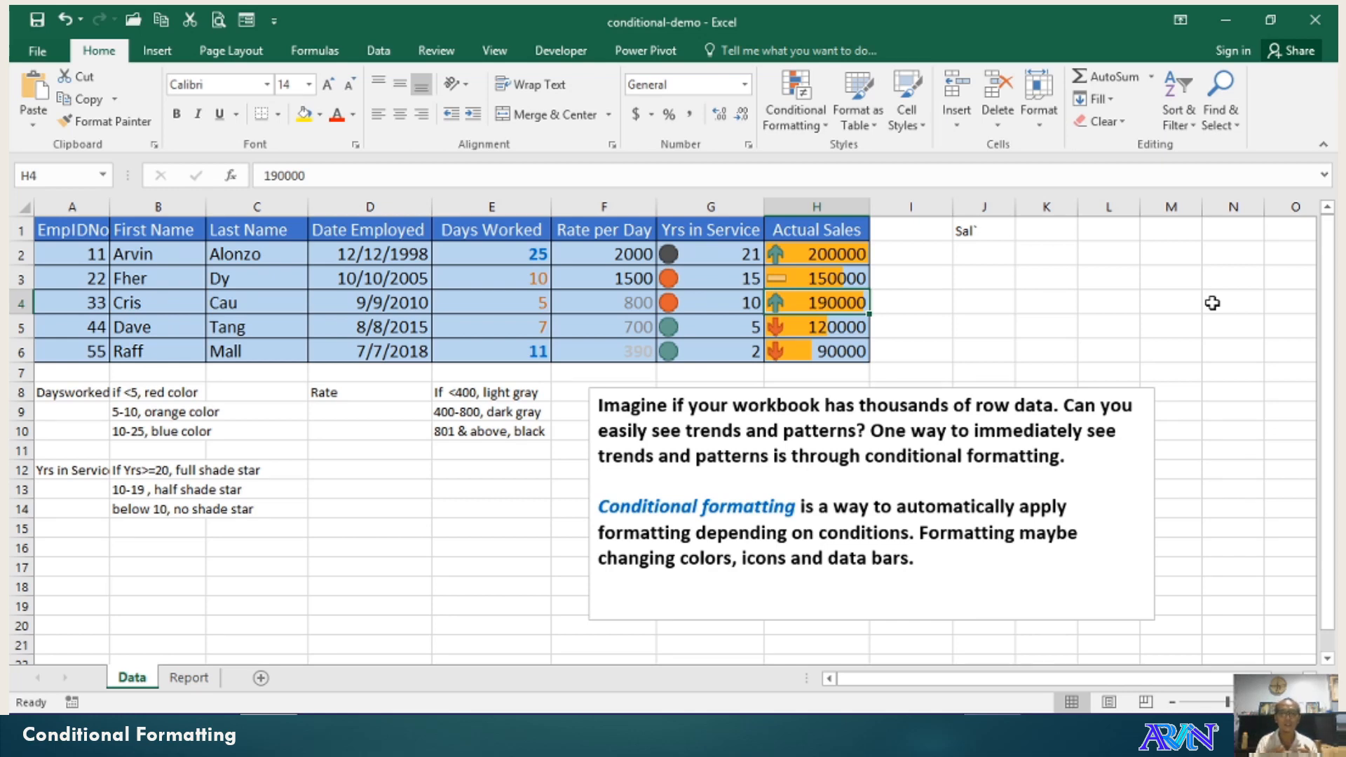
{"action": "left_click", "coordinate": [778, 112]}
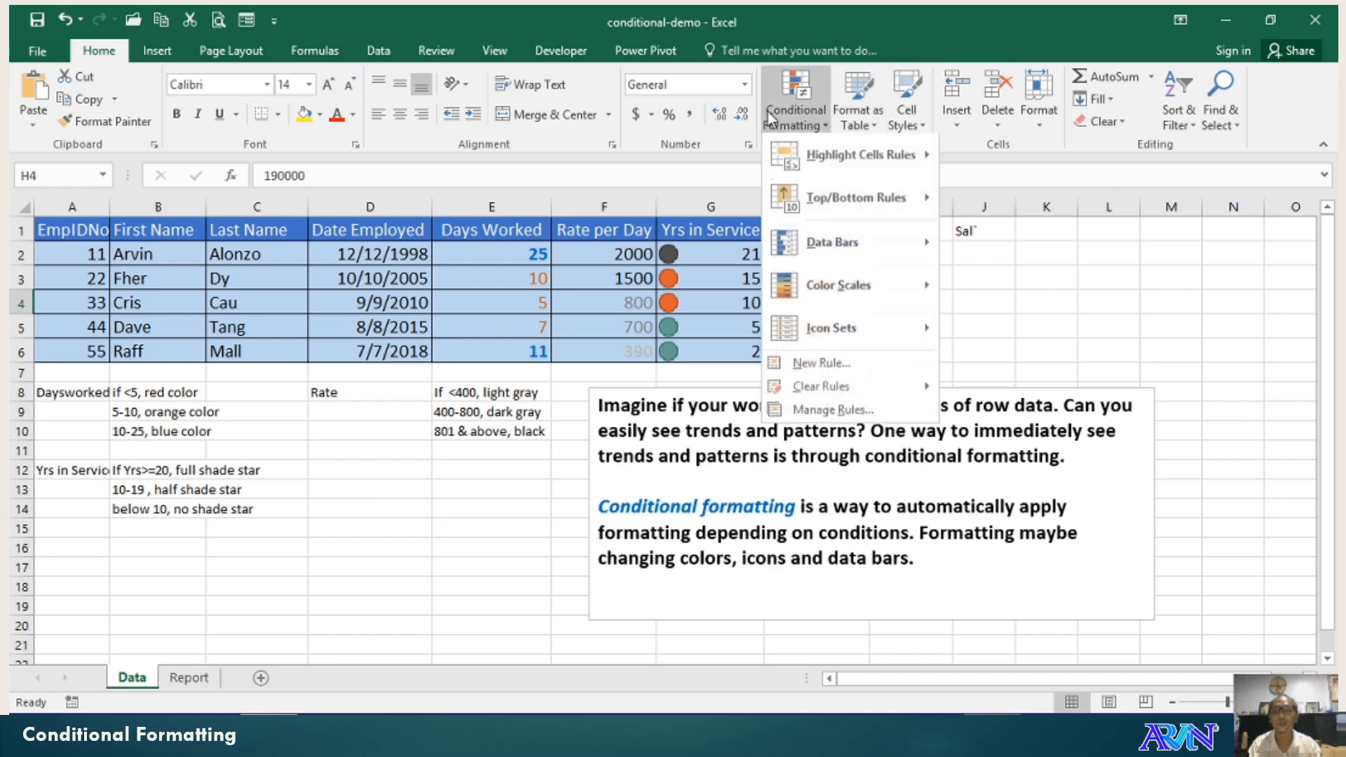
{"action": "mouse_move", "coordinate": [825, 199]}
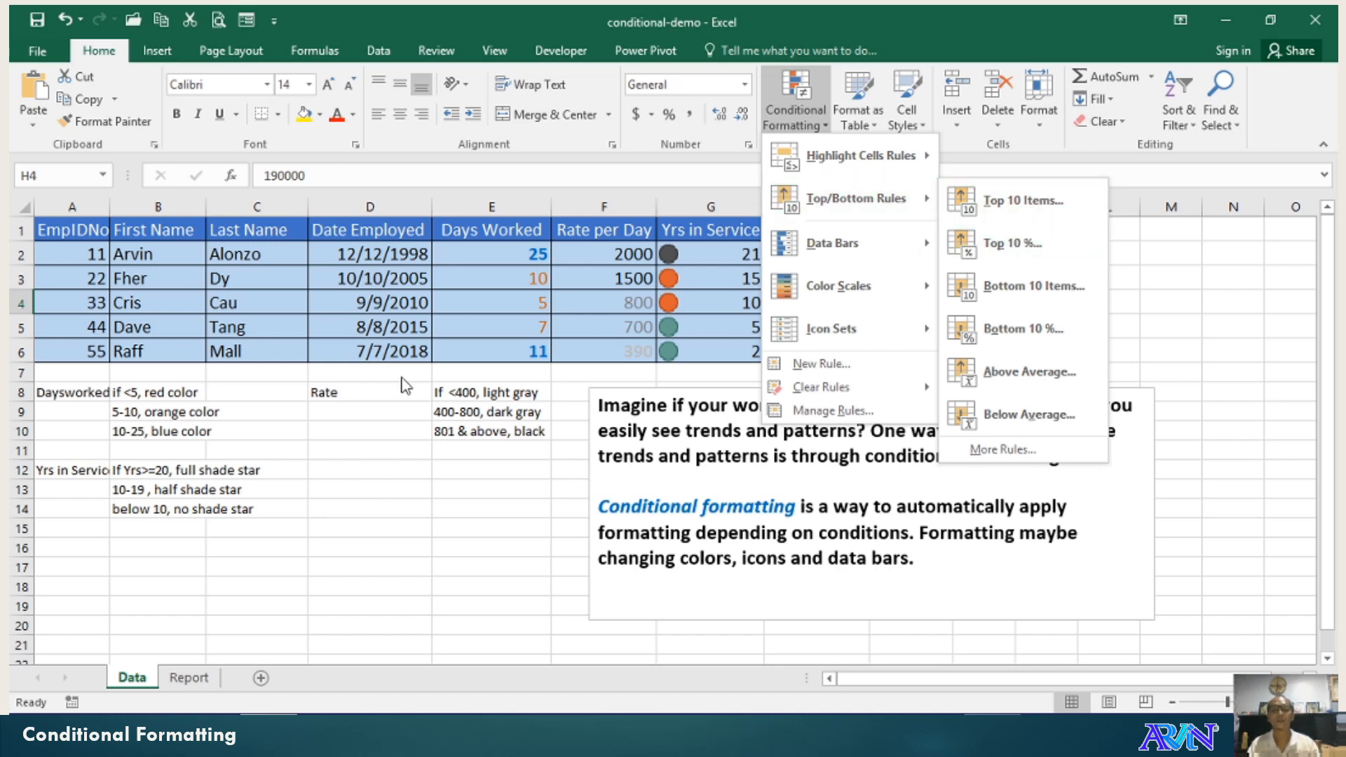
{"action": "left_click", "coordinate": [202, 683]}
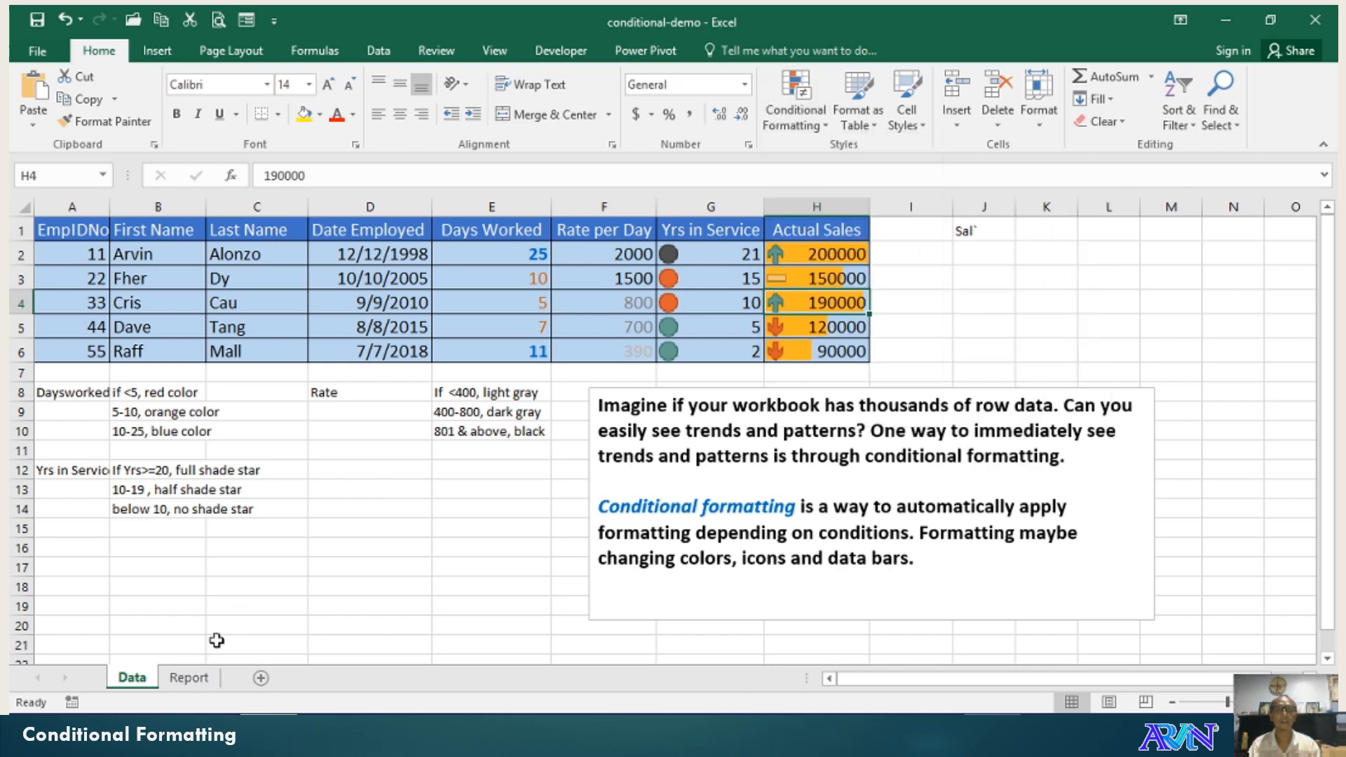
Examine the BASIC formula in B2 of the Report sheet and its source cells E2 and F2 on the Data sheet.
{"action": "left_click", "coordinate": [185, 680]}
{"action": "left_click", "coordinate": [341, 466]}
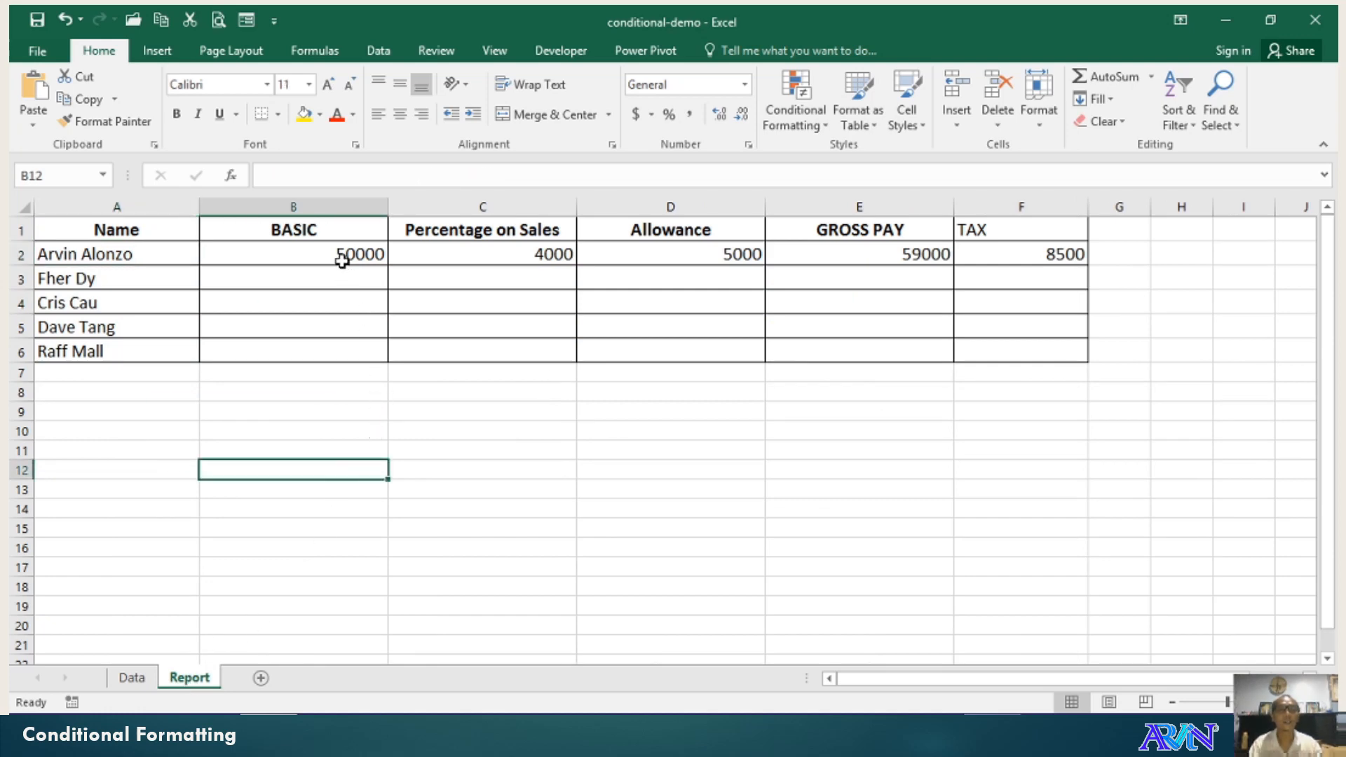
{"action": "left_click", "coordinate": [341, 258]}
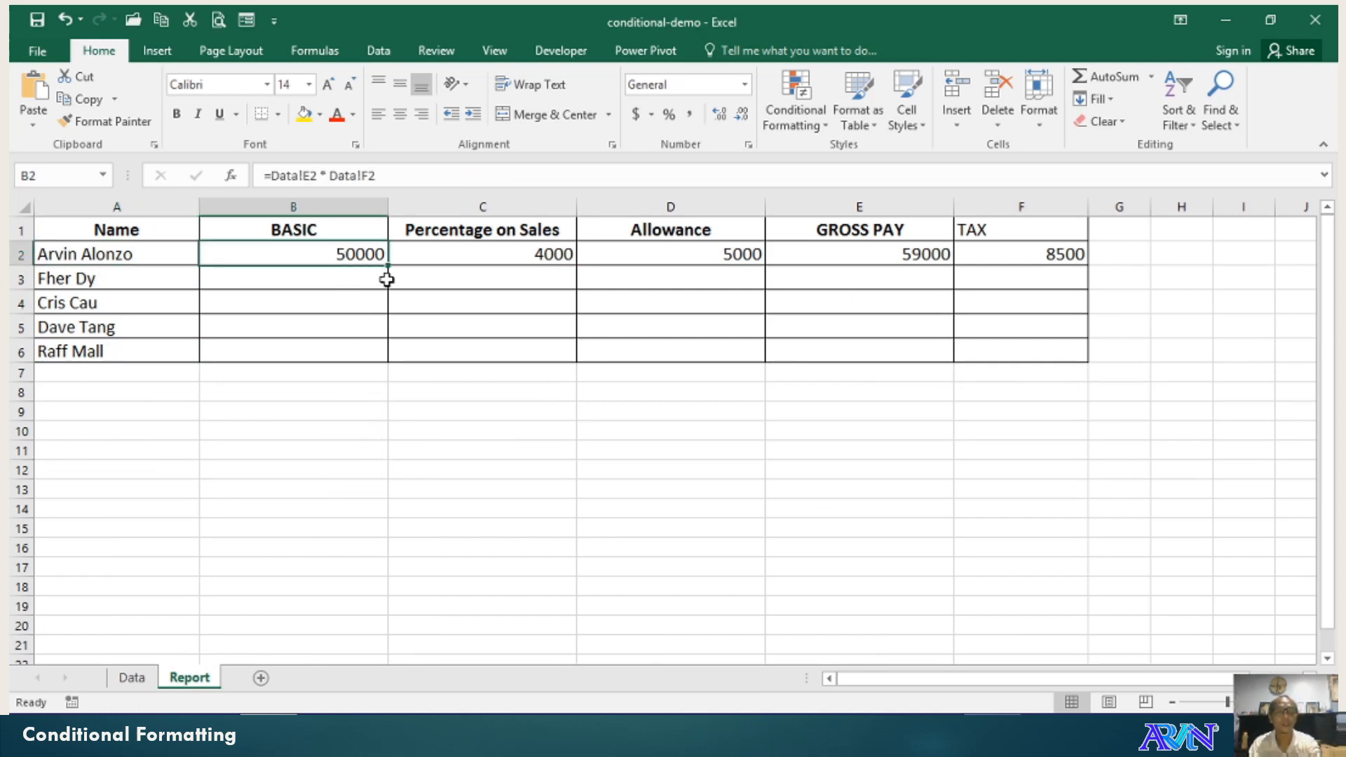
{"action": "key", "text": "F2"}
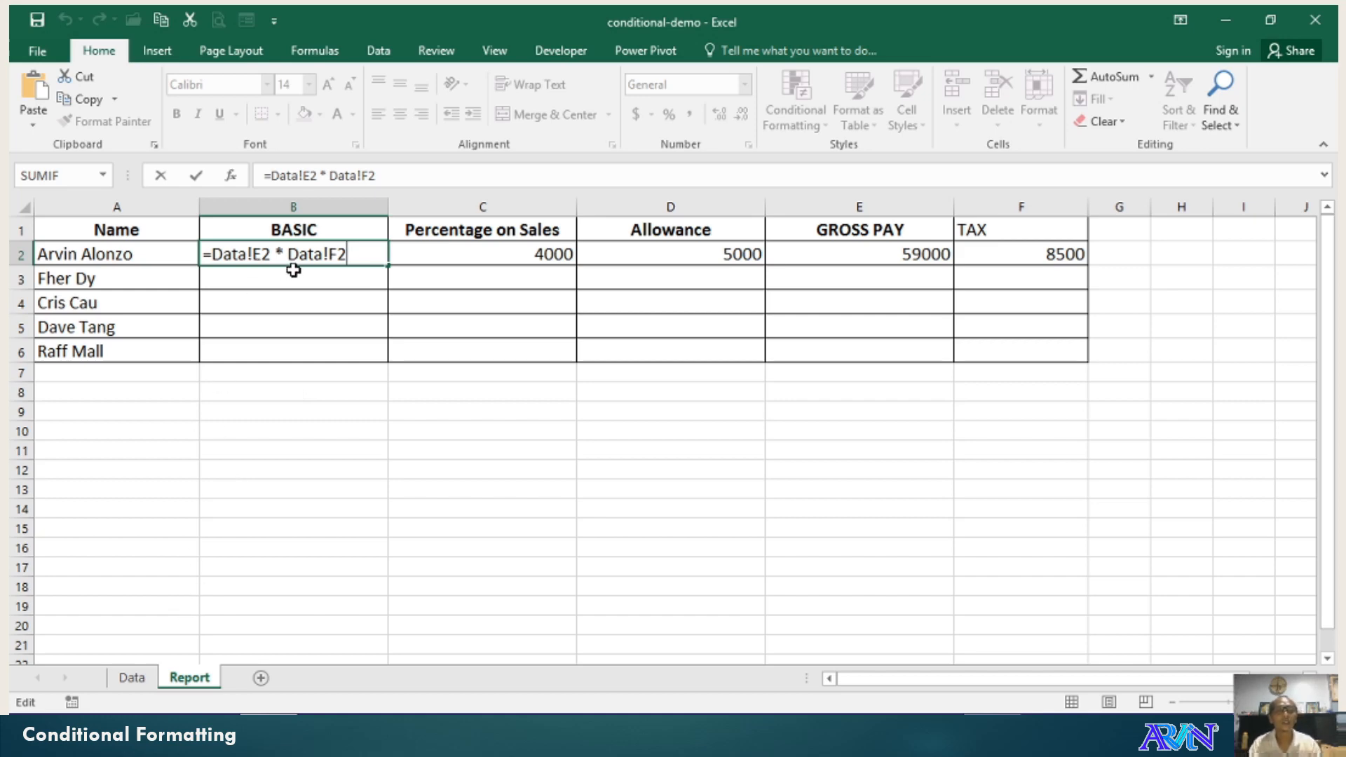
{"action": "left_click", "coordinate": [132, 677]}
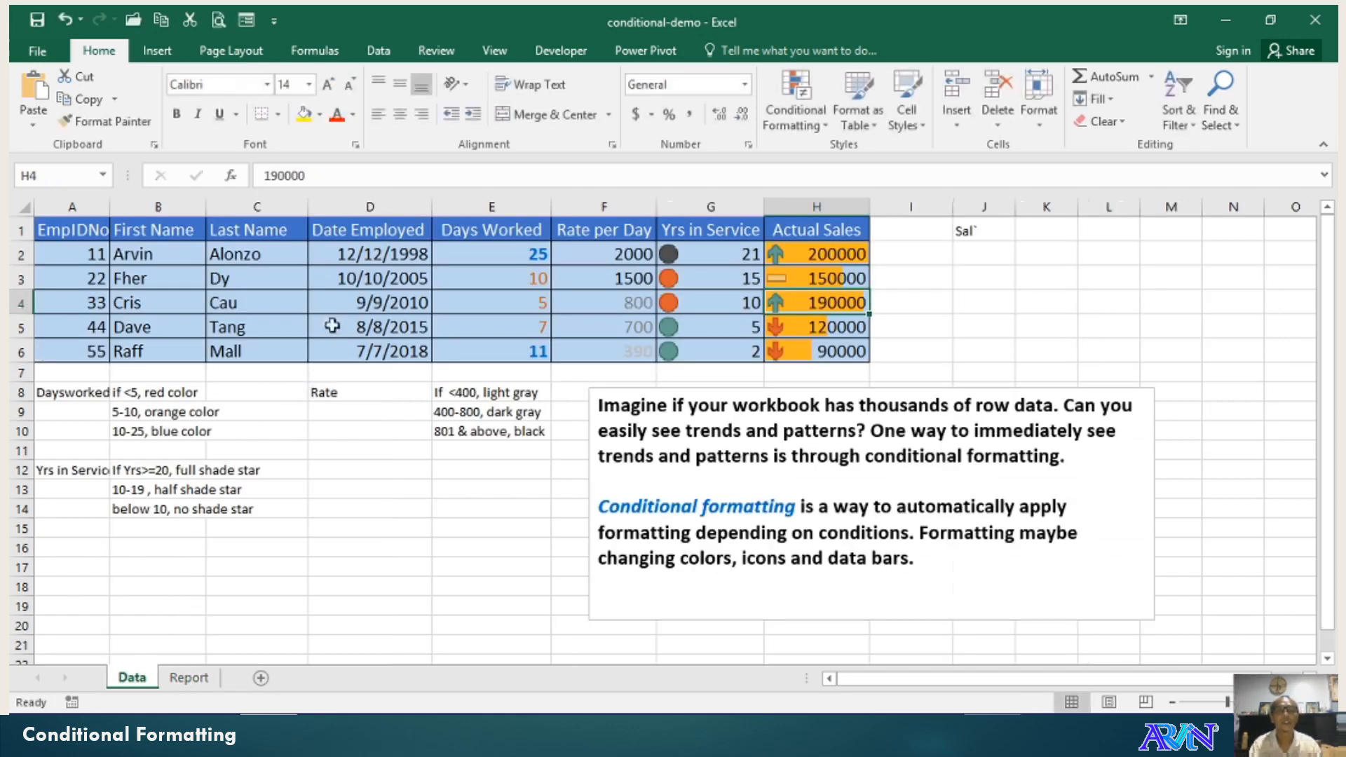
{"action": "left_click", "coordinate": [475, 259]}
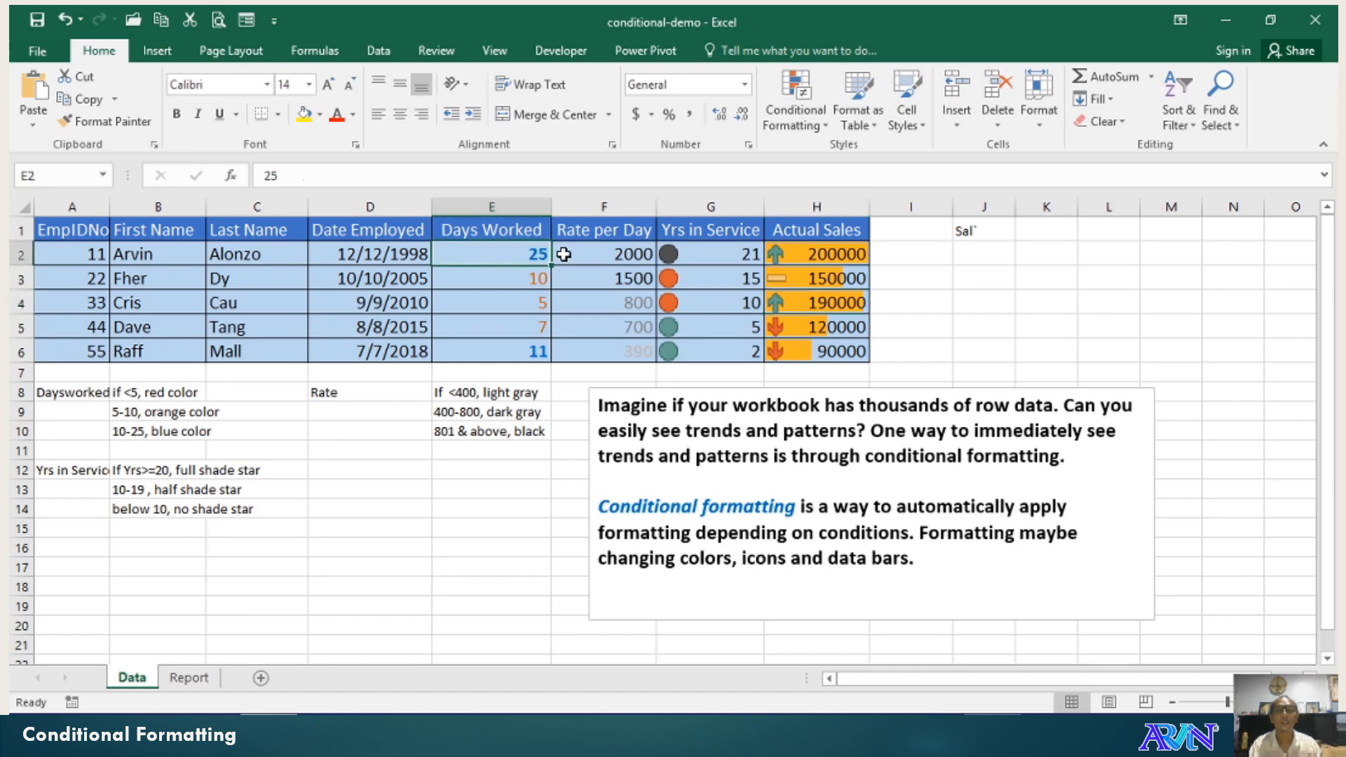
{"action": "left_click", "coordinate": [587, 256]}
{"action": "left_click", "coordinate": [181, 680]}
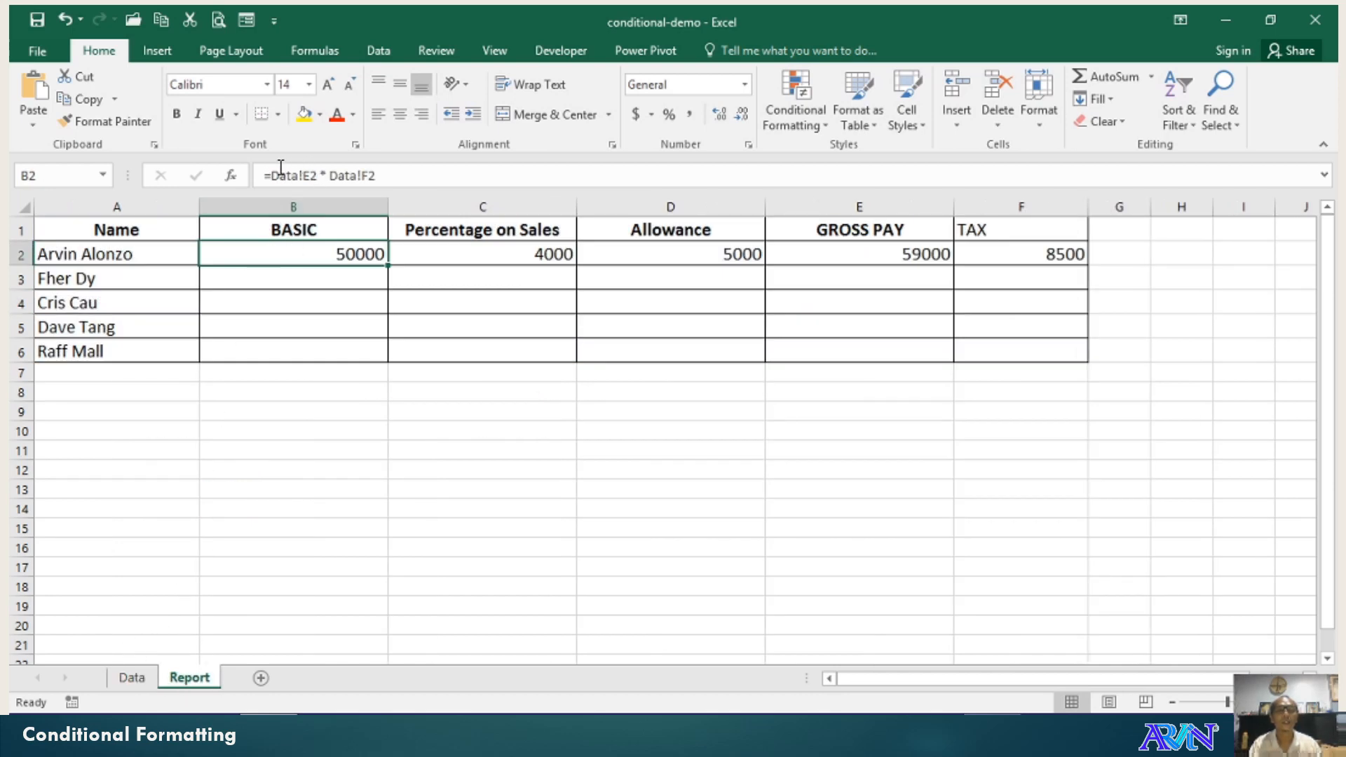
Examine the Percentage on Sales formula in C2 and its source cell H2 on the Data sheet.
{"action": "left_click", "coordinate": [456, 254]}
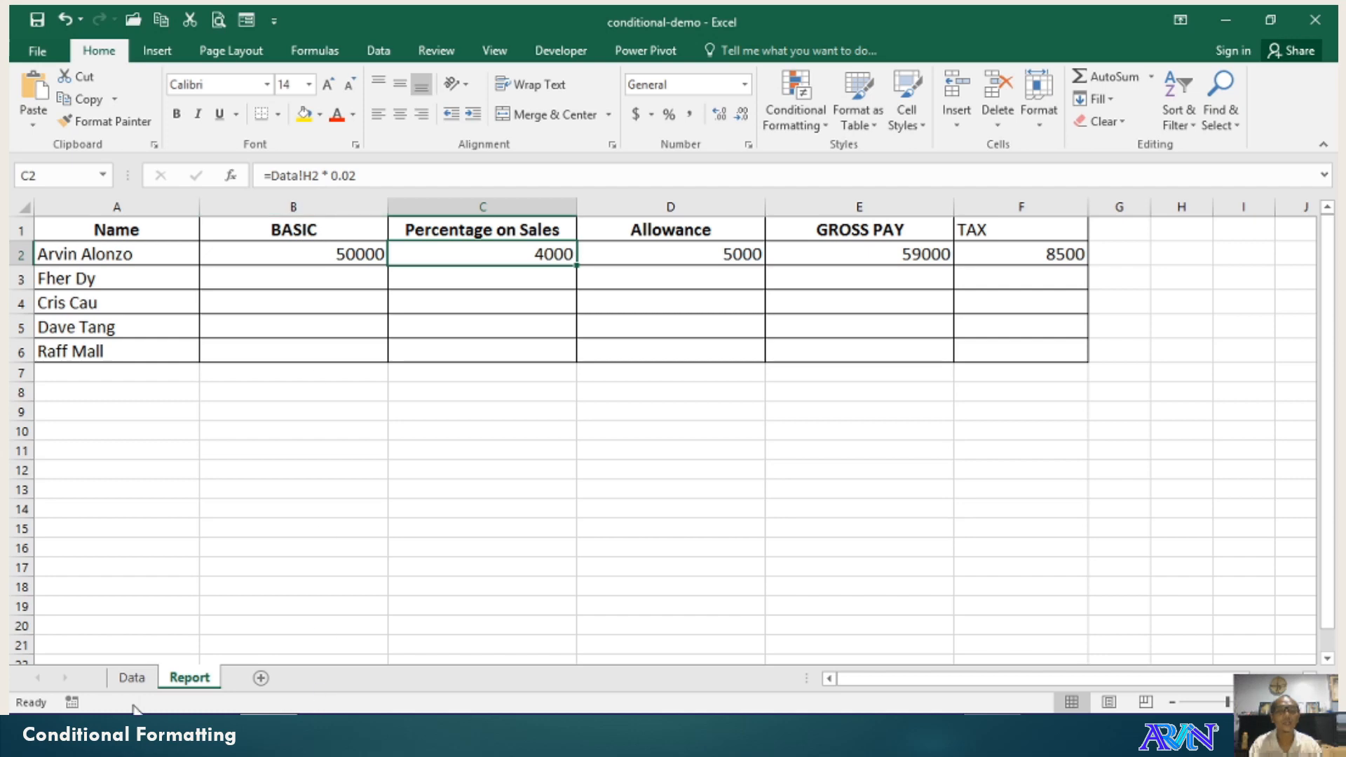
{"action": "left_click", "coordinate": [132, 677]}
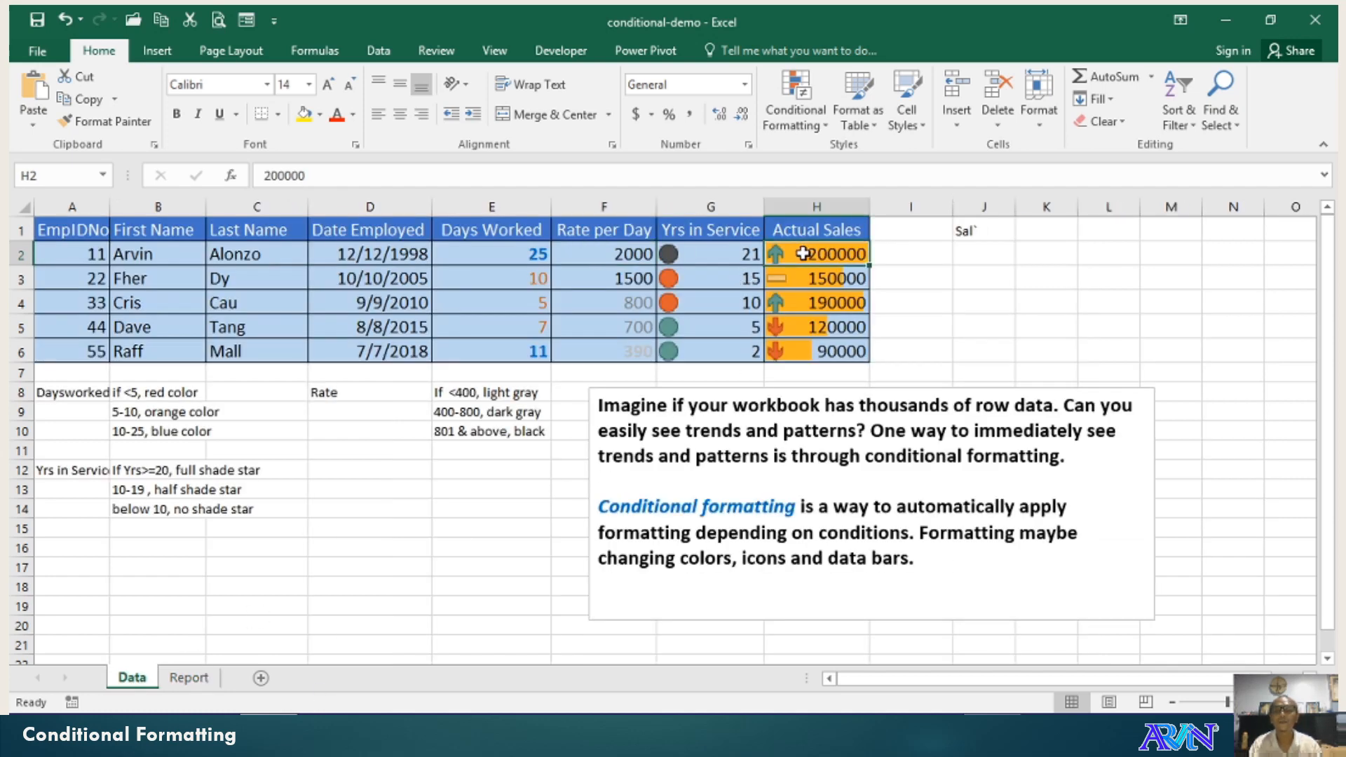
{"action": "left_click", "coordinate": [188, 677]}
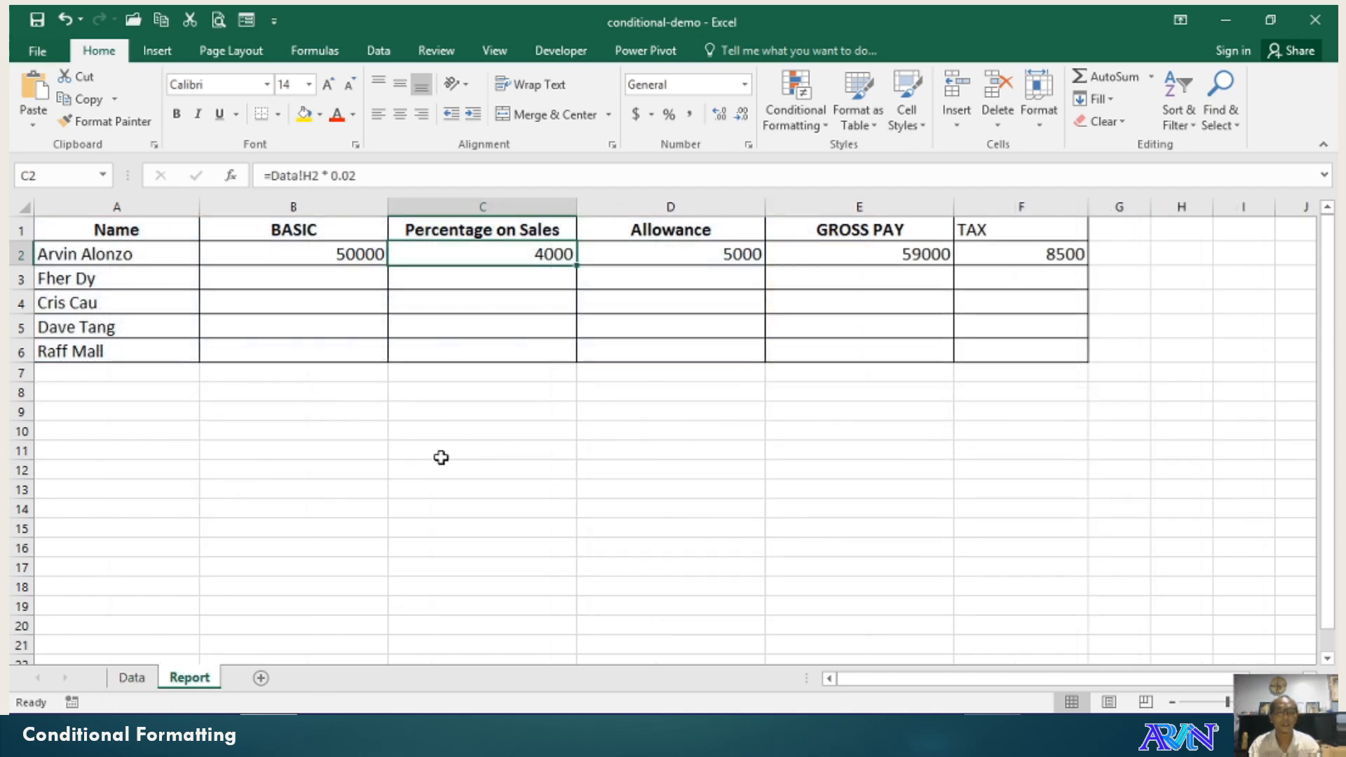
{"action": "key", "text": "F2"}
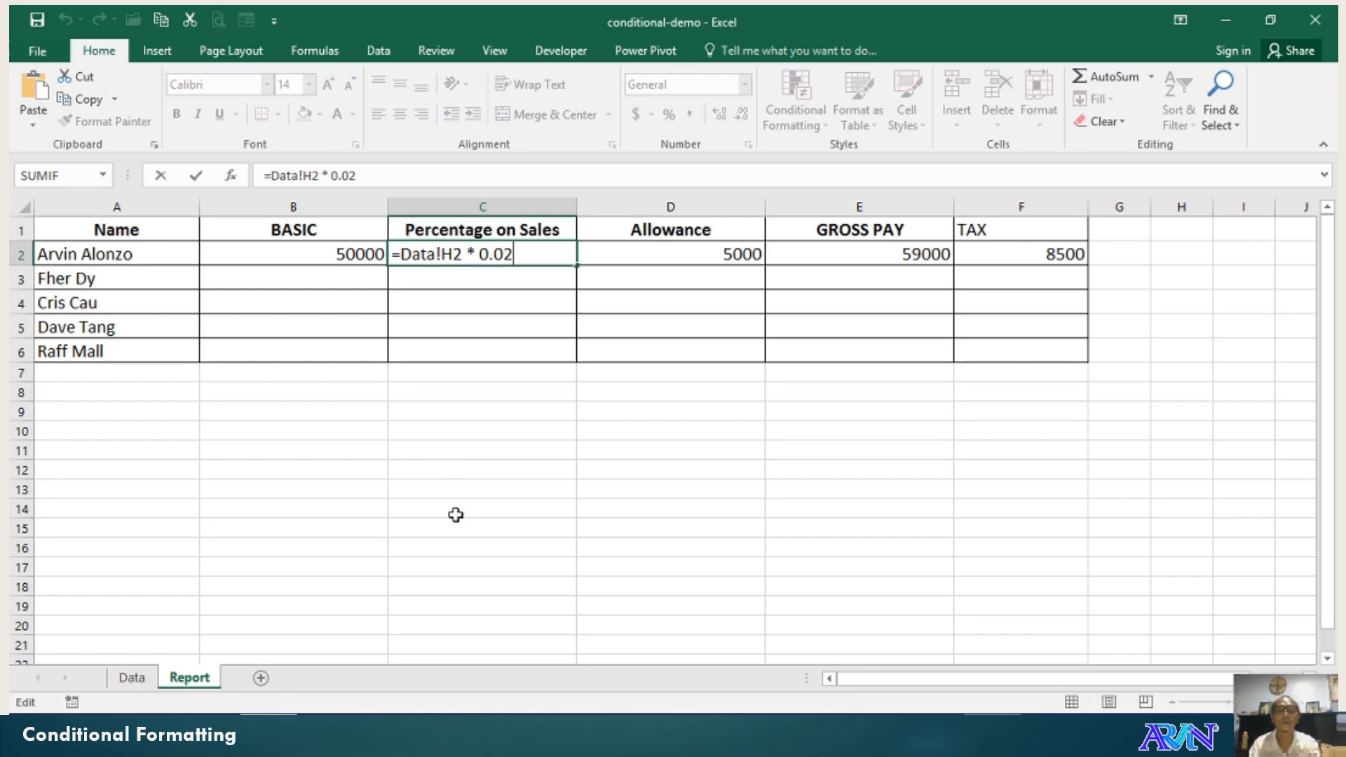
{"action": "key", "text": "Return"}
Review the nested IF formula for Allowance in D2 of the Report sheet.
{"action": "key", "text": "Up"}
{"action": "key", "text": "Right"}
{"action": "key", "text": "F2"}
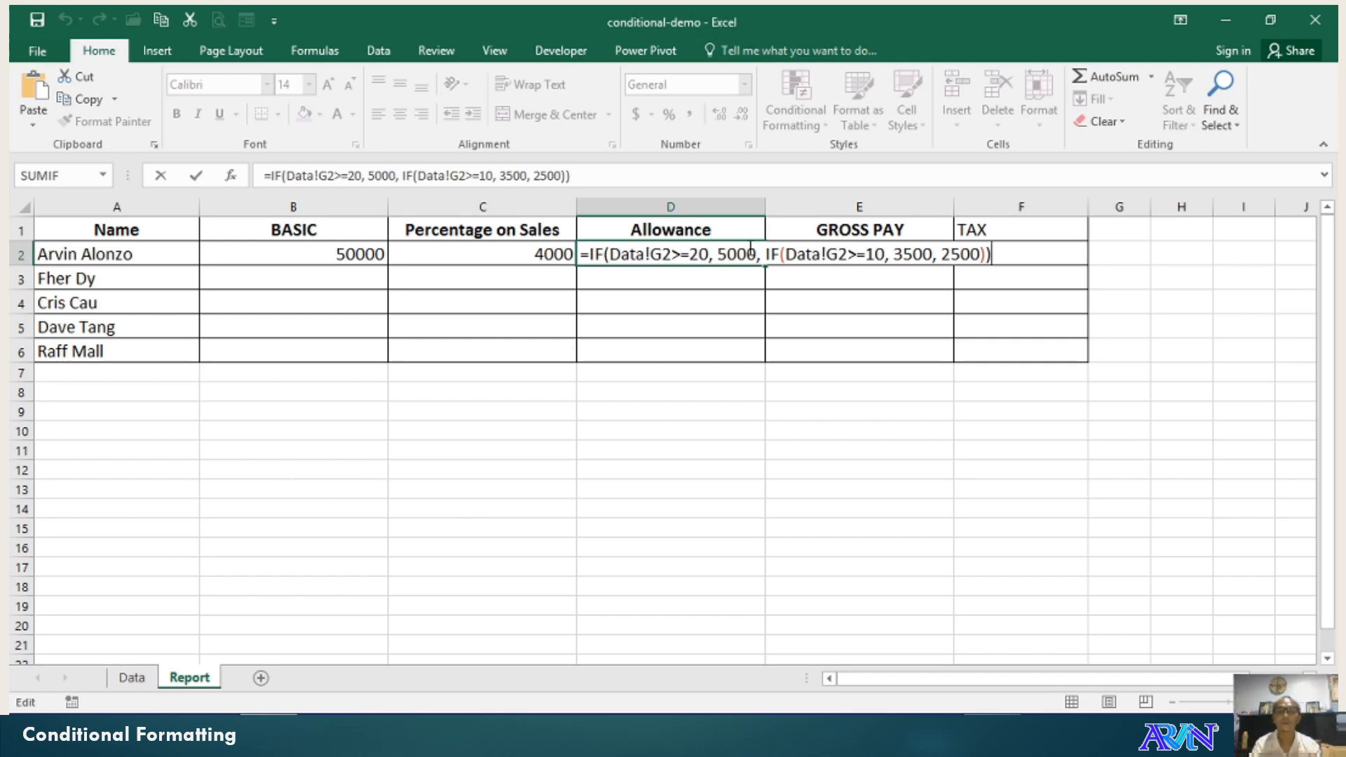
{"action": "key", "text": "Return"}
{"action": "key", "text": "Up"}
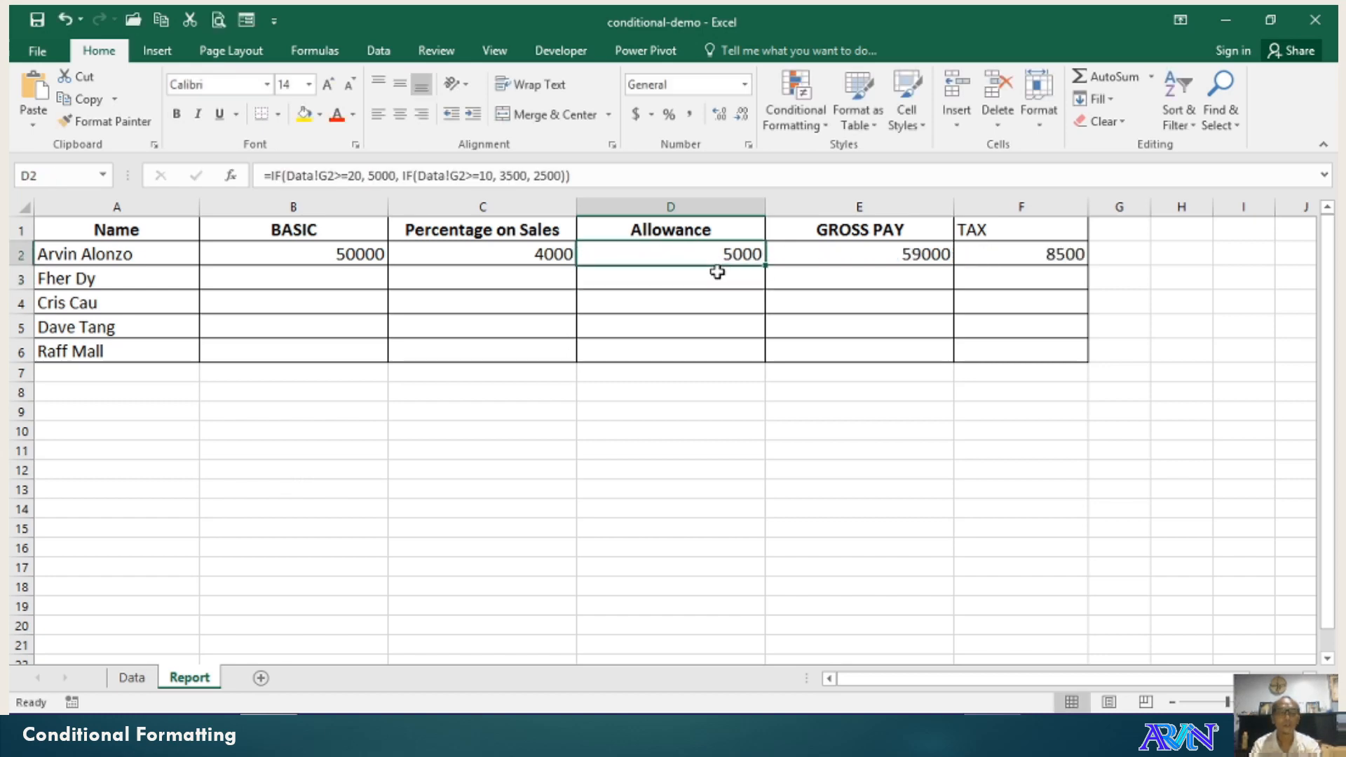
Highlight the first logical test, Data!G2>=20, inside the Allowance formula in D2.
{"action": "key", "text": "F2"}
{"action": "key", "text": "Left"}
{"action": "key", "text": "Left"}
{"action": "key", "text": "Left"}
{"action": "key", "text": "Left"}
{"action": "key", "text": "Left"}
{"action": "key", "text": "Left"}
{"action": "key", "text": "Left"}
{"action": "key", "text": "Left"}
{"action": "key", "text": "Left"}
{"action": "key", "text": "Left"}
{"action": "key", "text": "Left"}
{"action": "key", "text": "Left"}
{"action": "key", "text": "Left"}
{"action": "key", "text": "Left"}
{"action": "key", "text": "Left"}
{"action": "key", "text": "Left"}
{"action": "key", "text": "Left"}
{"action": "key", "text": "Left"}
{"action": "key", "text": "Left"}
{"action": "key", "text": "Left"}
{"action": "key", "text": "Left"}
{"action": "key", "text": "Left"}
{"action": "key", "text": "Left"}
{"action": "key", "text": "Left"}
{"action": "key", "text": "Left"}
{"action": "key", "text": "Left"}
{"action": "key", "text": "Left"}
{"action": "key", "text": "Left"}
{"action": "key", "text": "Left"}
{"action": "key", "text": "Left"}
{"action": "key", "text": "Left"}
{"action": "key", "text": "Left"}
{"action": "key", "text": "Left"}
{"action": "key", "text": "Left"}
{"action": "key", "text": "Left"}
{"action": "key", "text": "Left"}
{"action": "key", "text": "Left"}
{"action": "key", "text": "Left"}
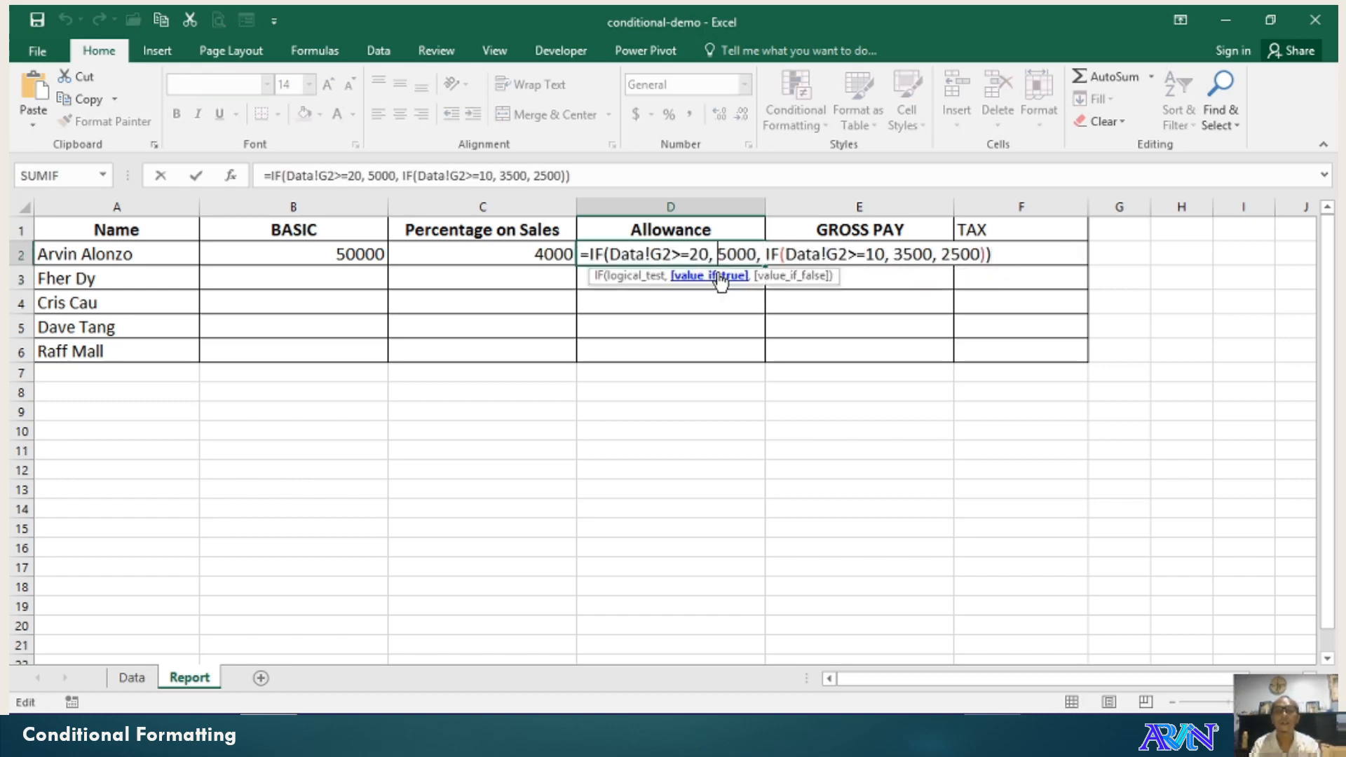
{"action": "key", "text": "shift+Left"}
{"action": "key", "text": "shift+Left"}
{"action": "key", "text": "shift+Left"}
{"action": "key", "text": "shift+Left"}
{"action": "key", "text": "shift+Left"}
{"action": "key", "text": "shift+Left"}
{"action": "key", "text": "shift+Left"}
{"action": "key", "text": "shift+Left"}
{"action": "key", "text": "shift+Left"}
{"action": "key", "text": "shift+Left"}
{"action": "key", "text": "shift+Left"}
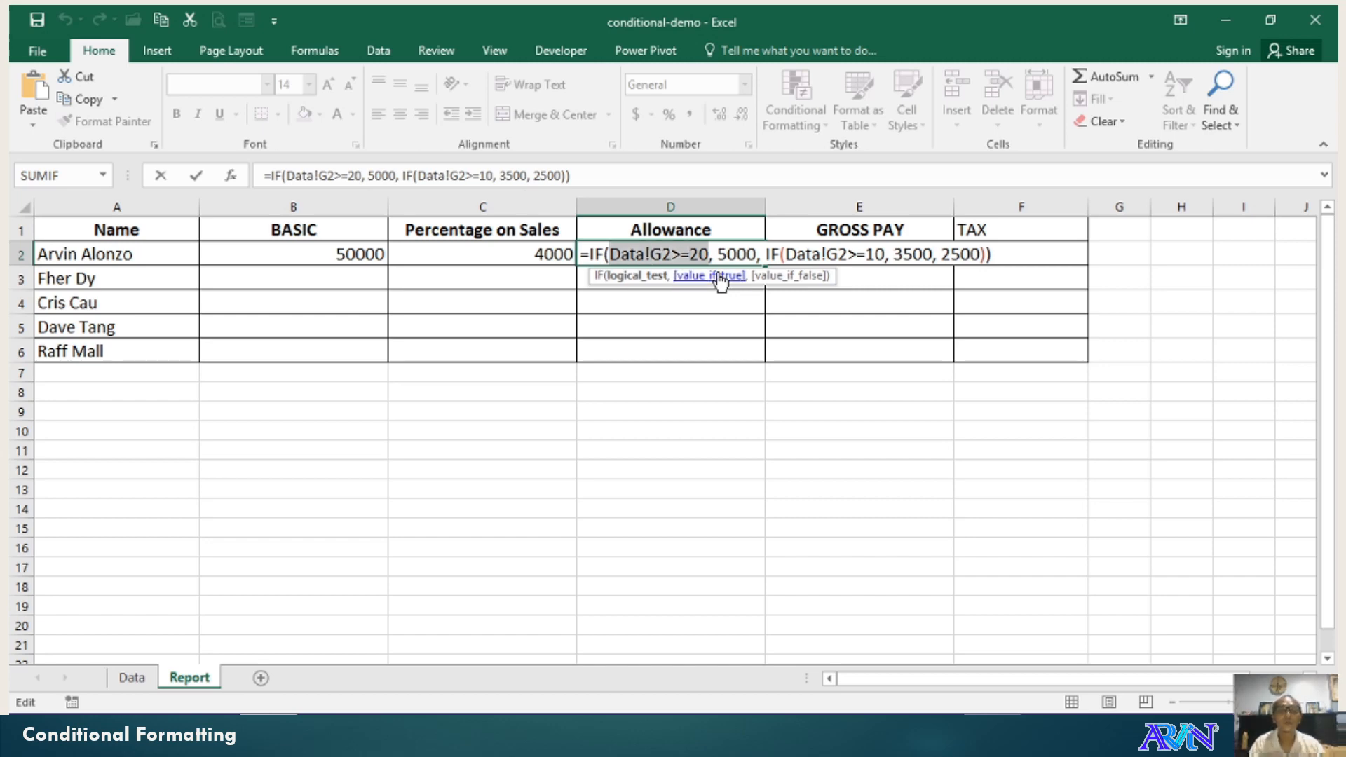
Look at the Yrs in Service column on the Data sheet and discard the pending edit of the Allowance formula.
{"action": "left_click", "coordinate": [140, 679]}
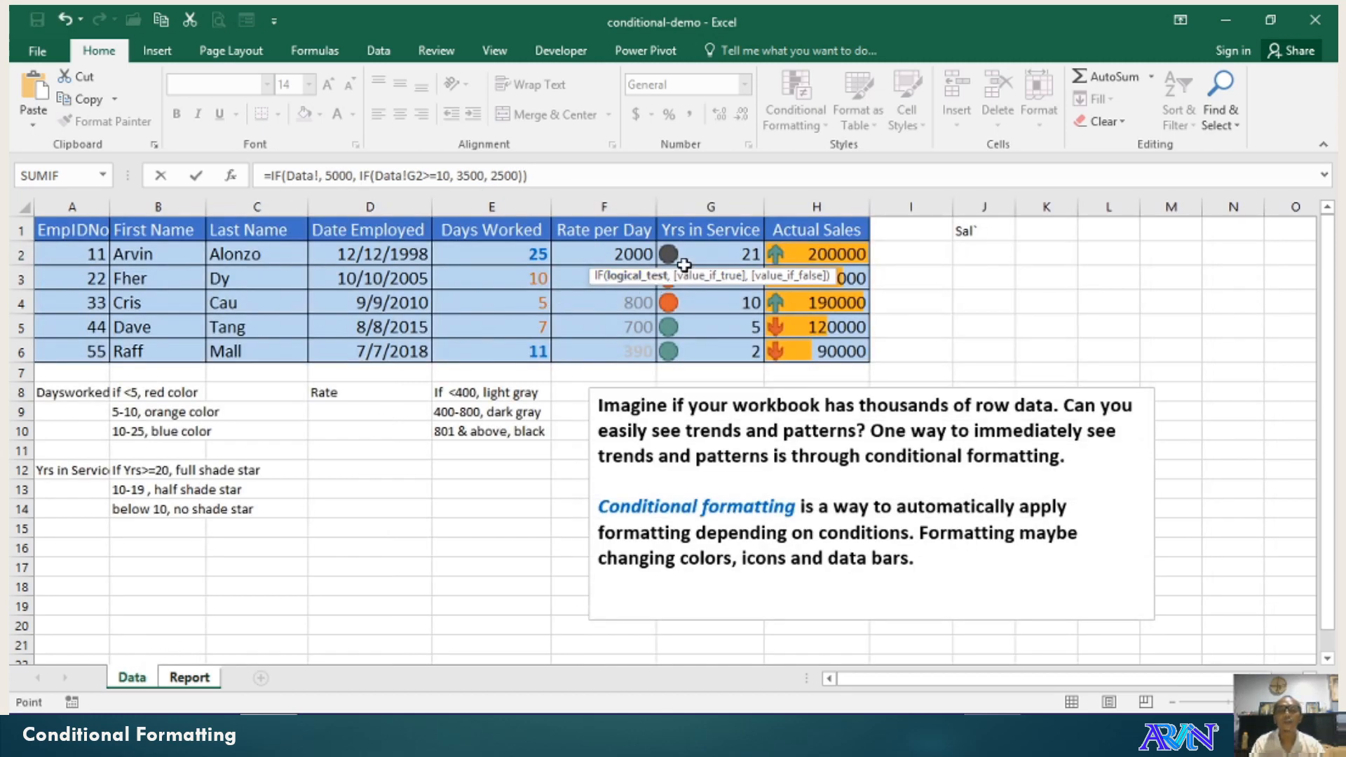
{"action": "left_click", "coordinate": [189, 677]}
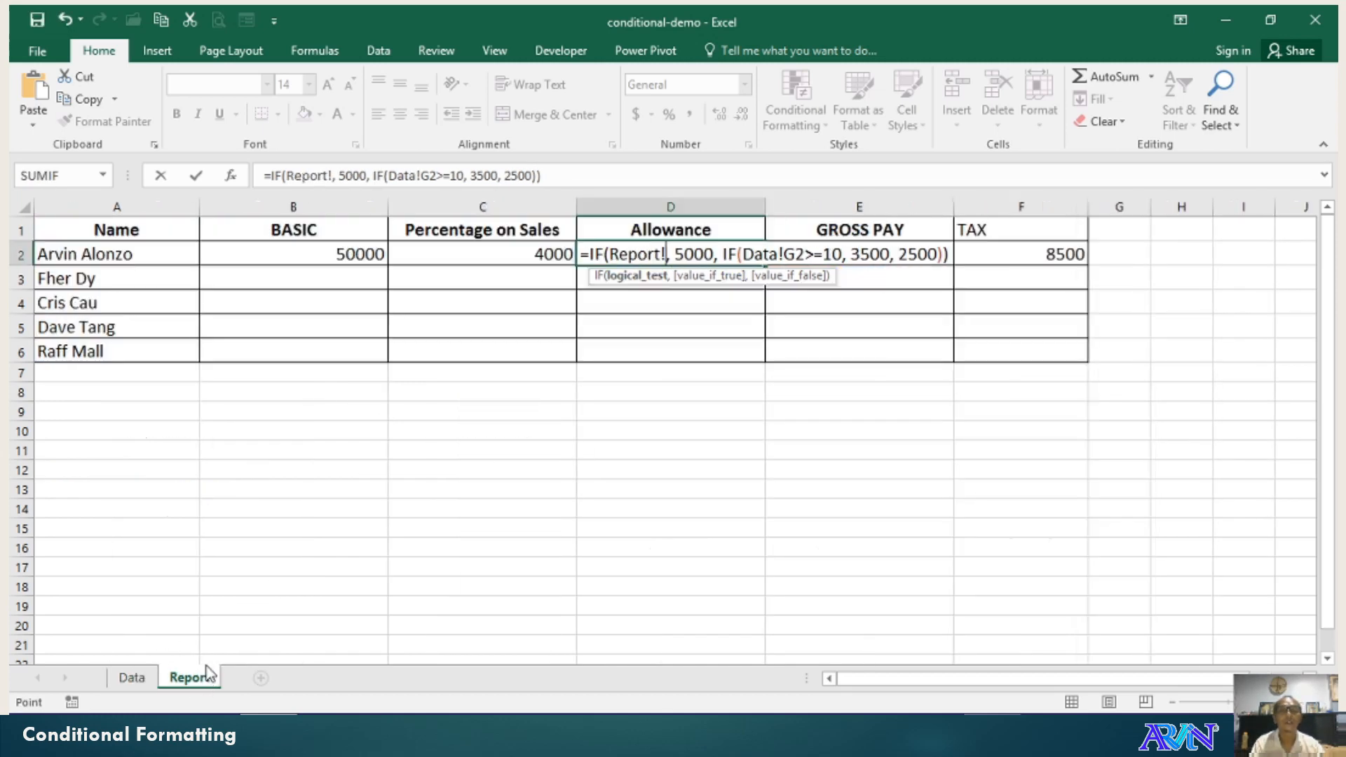
{"action": "type", "text": "\\"}
{"action": "key", "text": "BackSpace"}
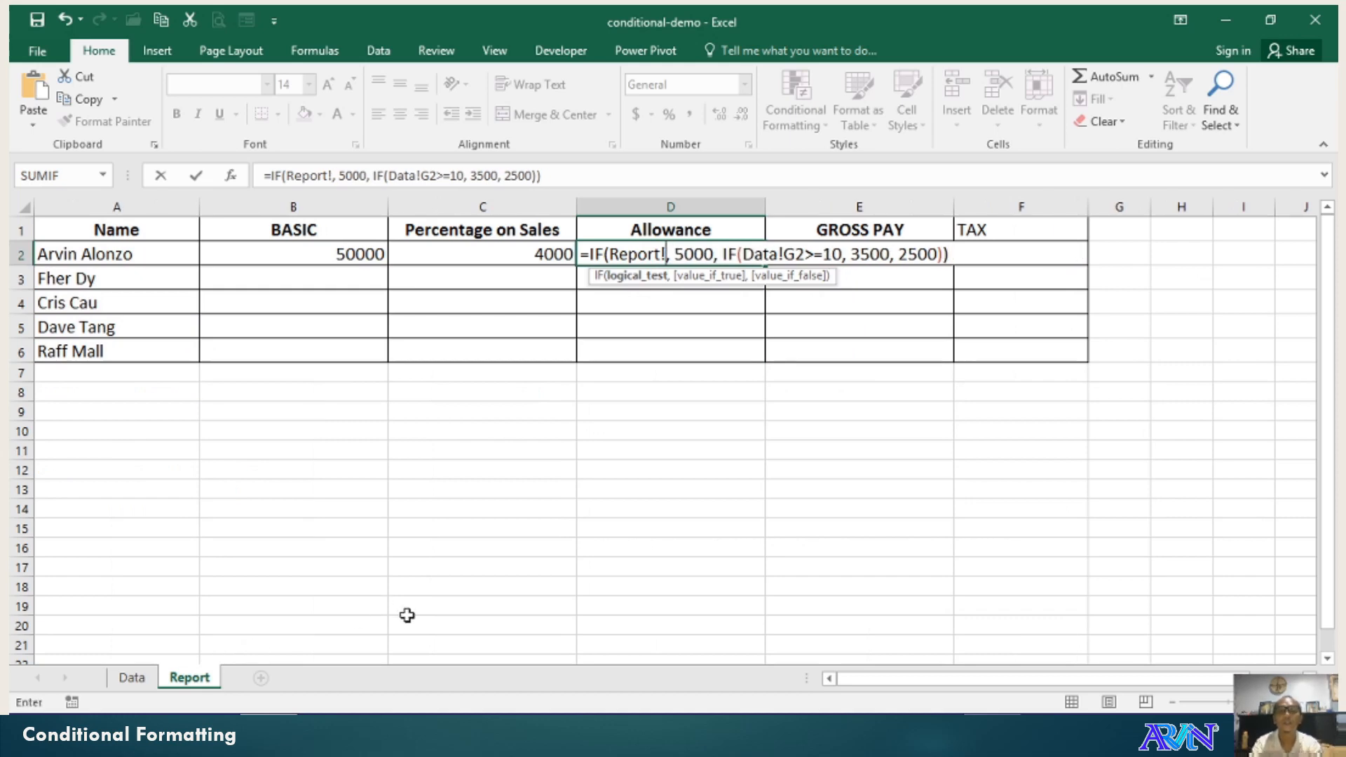
{"action": "key", "text": "Escape"}
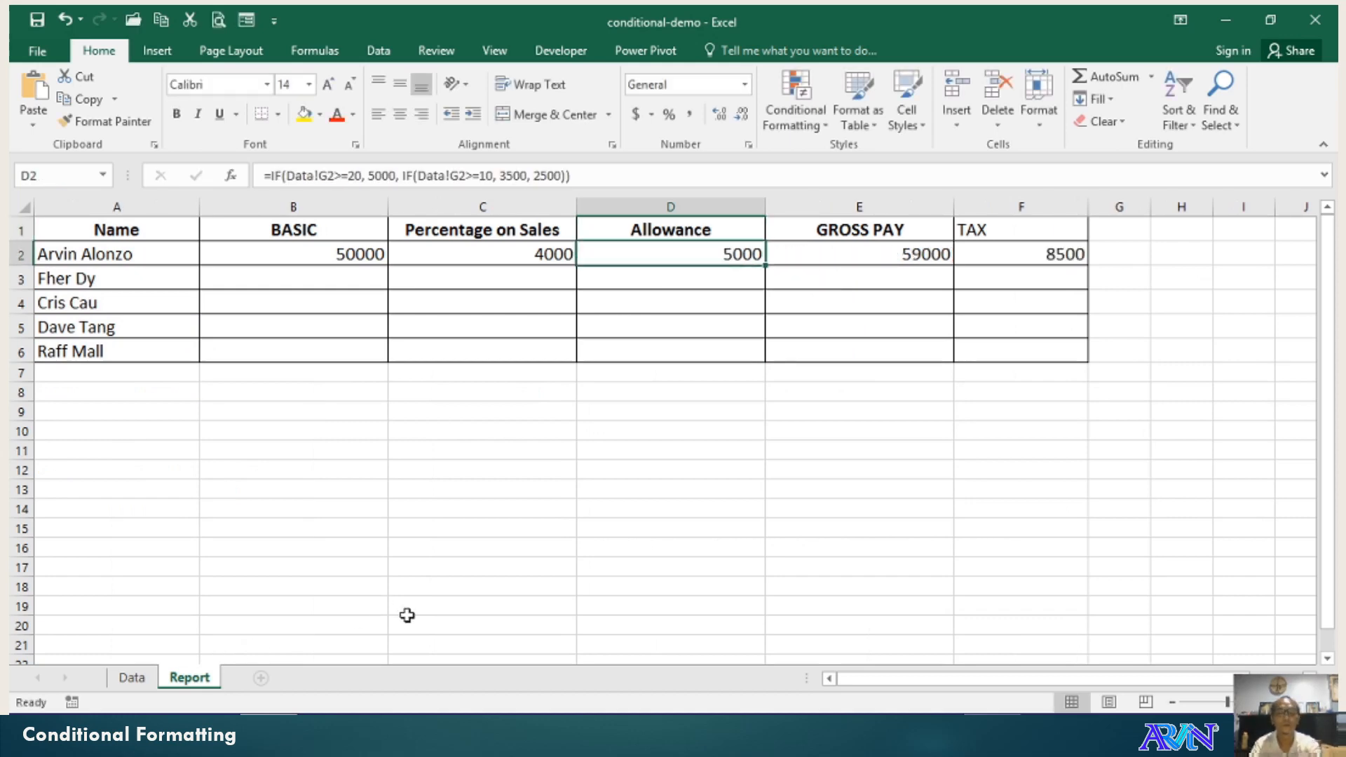
Highlight the value-if-true argument, 5000, inside the Allowance formula in D2.
{"action": "key", "text": "F2"}
{"action": "key", "text": "Left"}
{"action": "key", "text": "Left"}
{"action": "key", "text": "Left"}
{"action": "key", "text": "Left"}
{"action": "key", "text": "Left"}
{"action": "key", "text": "Left"}
{"action": "key", "text": "Left"}
{"action": "key", "text": "Left"}
{"action": "key", "text": "Left"}
{"action": "key", "text": "Left"}
{"action": "key", "text": "Left"}
{"action": "key", "text": "Left"}
{"action": "key", "text": "Left"}
{"action": "key", "text": "Left"}
{"action": "key", "text": "Left"}
{"action": "key", "text": "Left"}
{"action": "key", "text": "Left"}
{"action": "key", "text": "Left"}
{"action": "key", "text": "Left"}
{"action": "key", "text": "Left"}
{"action": "key", "text": "Left"}
{"action": "key", "text": "Left"}
{"action": "key", "text": "Left"}
{"action": "key", "text": "Left"}
{"action": "key", "text": "Left"}
{"action": "key", "text": "Left"}
{"action": "key", "text": "Left"}
{"action": "key", "text": "Left"}
{"action": "key", "text": "Left"}
{"action": "key", "text": "Left"}
{"action": "key", "text": "Left"}
{"action": "key", "text": "Left"}
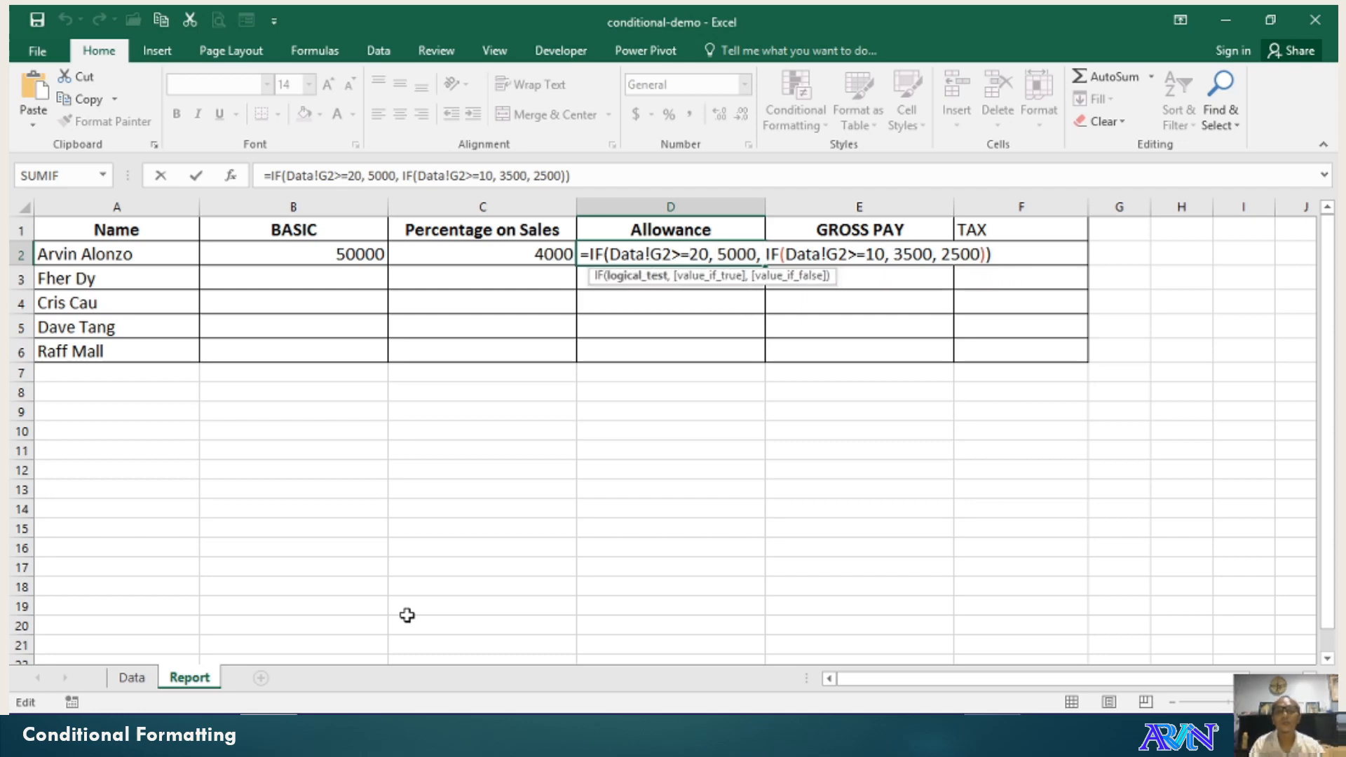
{"action": "key", "text": "Right"}
{"action": "key", "text": "Right"}
{"action": "key", "text": "Right"}
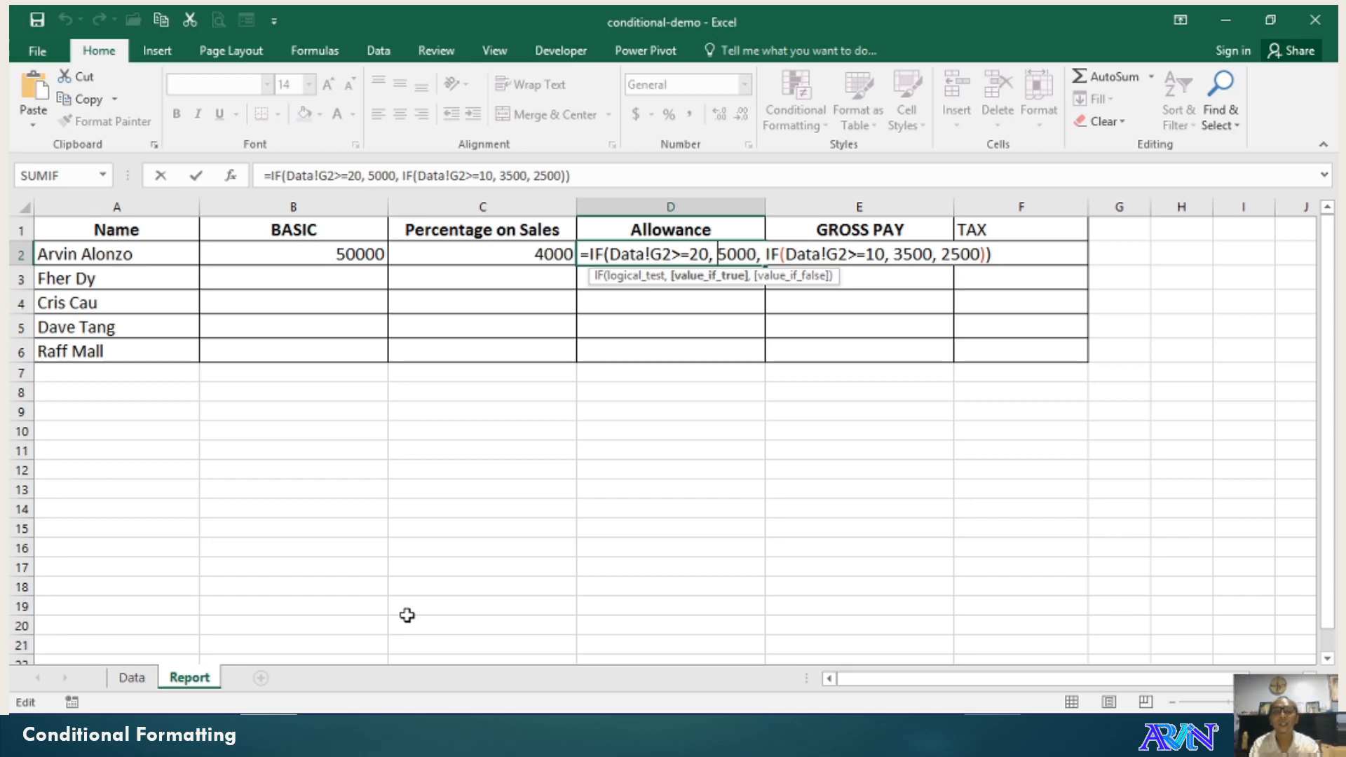
{"action": "key", "text": "shift+Right"}
{"action": "key", "text": "shift+Right"}
{"action": "key", "text": "shift+Right"}
{"action": "key", "text": "shift+Right"}
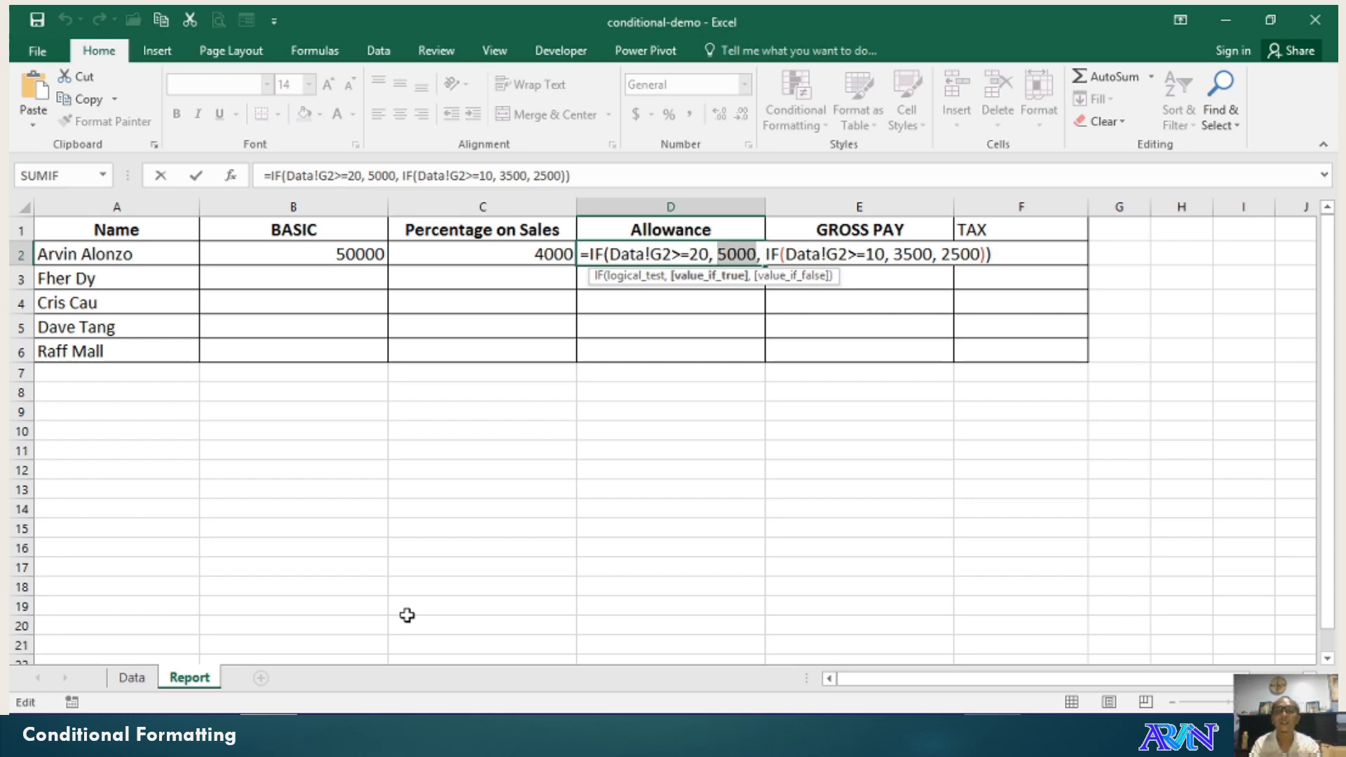
Go through the nested IF with the test Data!G2>=10 and highlight its value-if-true argument, 3500.
{"action": "key", "text": "Right"}
{"action": "key", "text": "Right"}
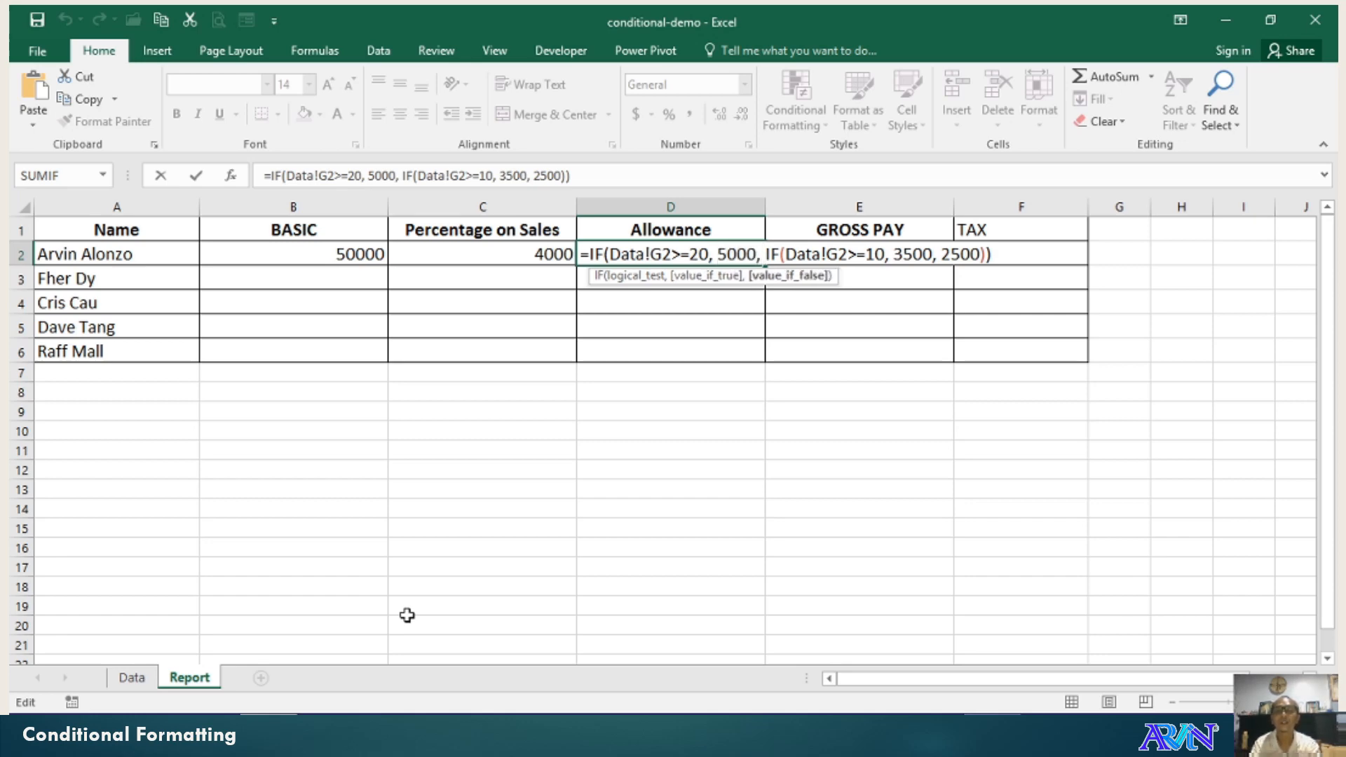
{"action": "key", "text": "Right"}
{"action": "key", "text": "Right"}
{"action": "key", "text": "Right"}
{"action": "key", "text": "Right"}
{"action": "key", "text": "Right"}
{"action": "key", "text": "Right"}
{"action": "key", "text": "Right"}
{"action": "key", "text": "Right"}
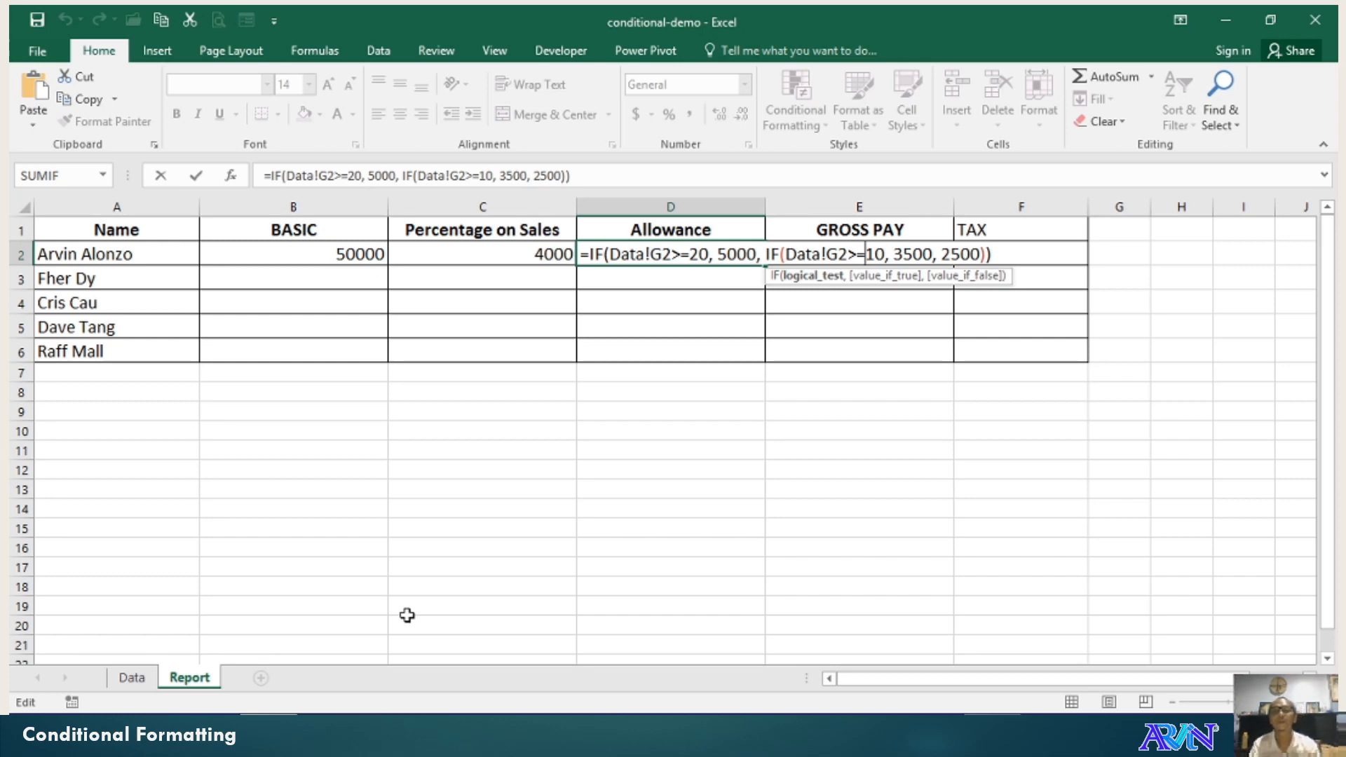
{"action": "key", "text": "Right"}
{"action": "key", "text": "Right"}
{"action": "key", "text": "Right"}
{"action": "key", "text": "Right"}
{"action": "key", "text": "shift+Right"}
{"action": "key", "text": "shift+Right"}
{"action": "key", "text": "shift+Right"}
{"action": "key", "text": "shift+Right"}
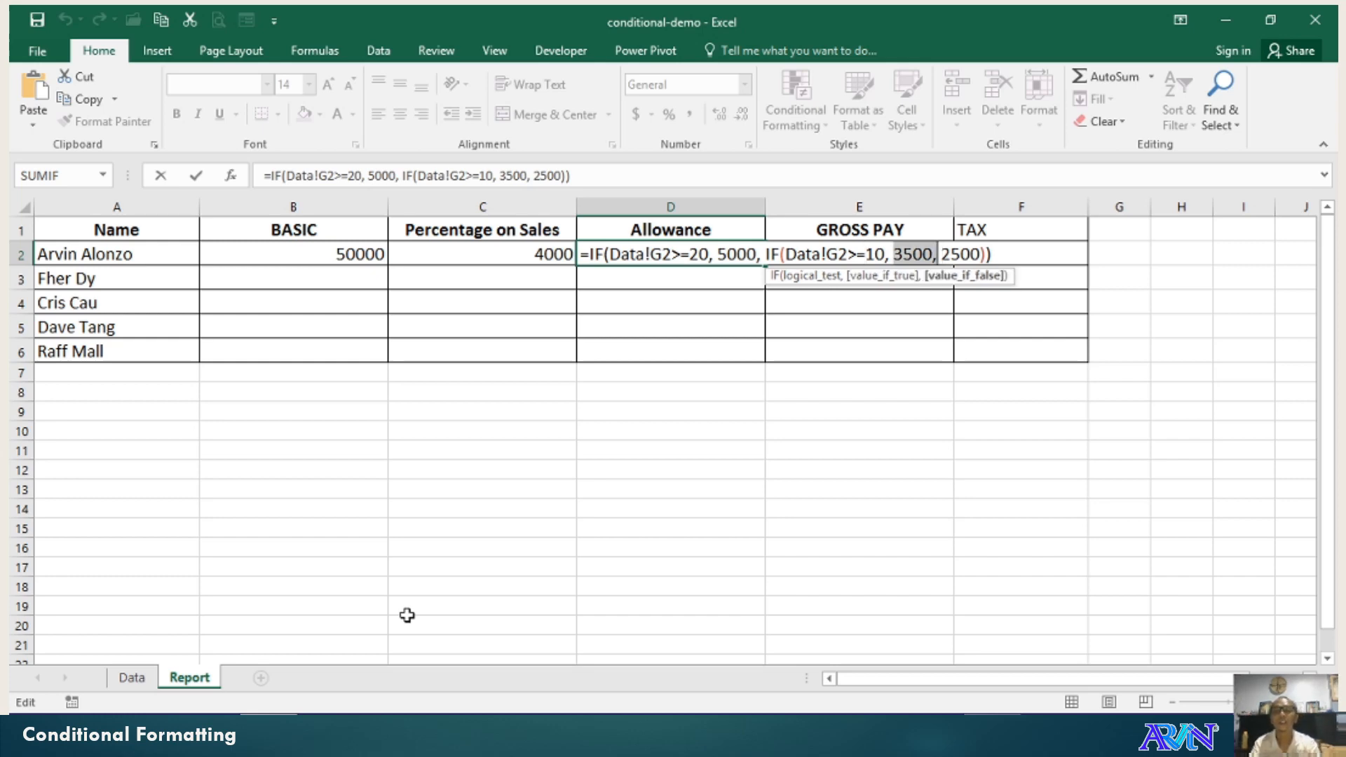
Highlight the final value-if-false argument, 2500, in the Allowance formula and close the formula without changing it.
{"action": "key", "text": "Right"}
{"action": "key", "text": "Right"}
{"action": "key", "text": "Right"}
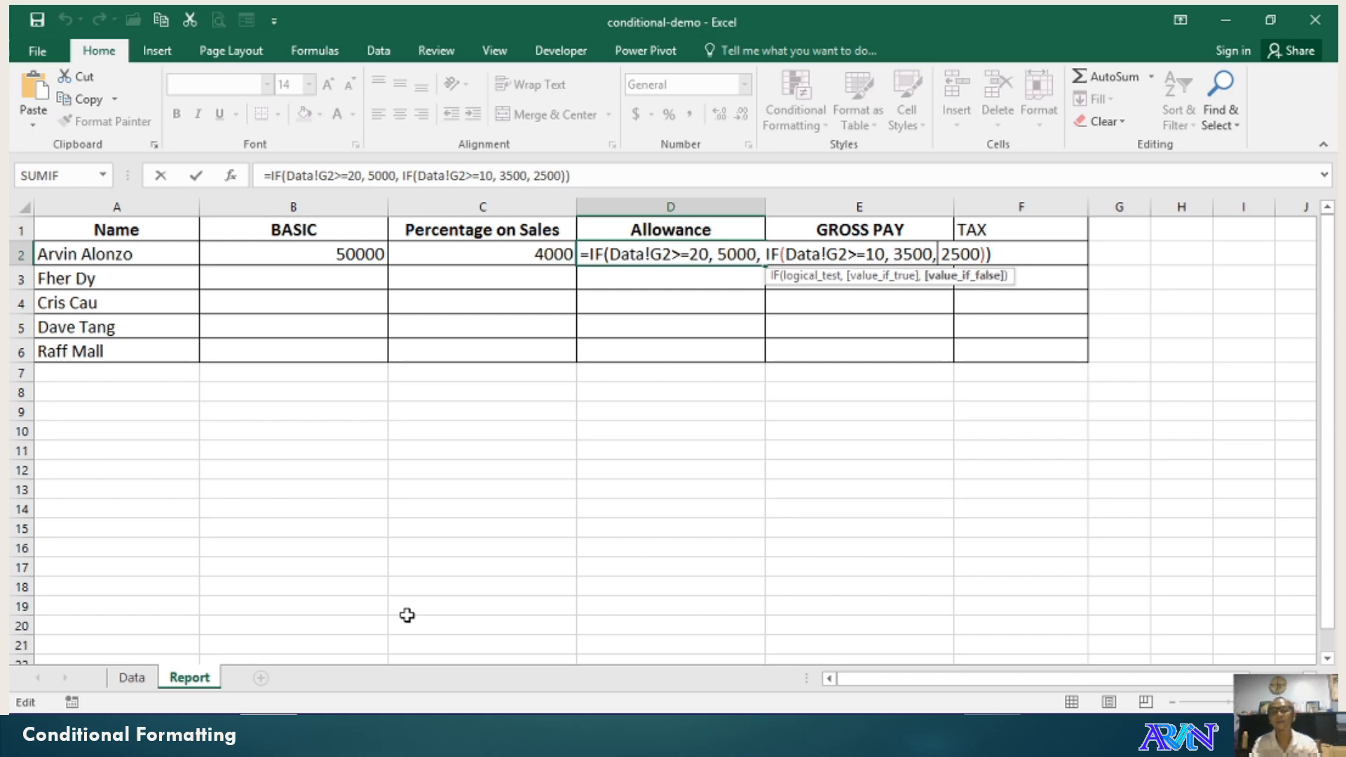
{"action": "key", "text": "shift+Right"}
{"action": "key", "text": "shift+Right"}
{"action": "key", "text": "shift+Right"}
{"action": "key", "text": "shift+Right"}
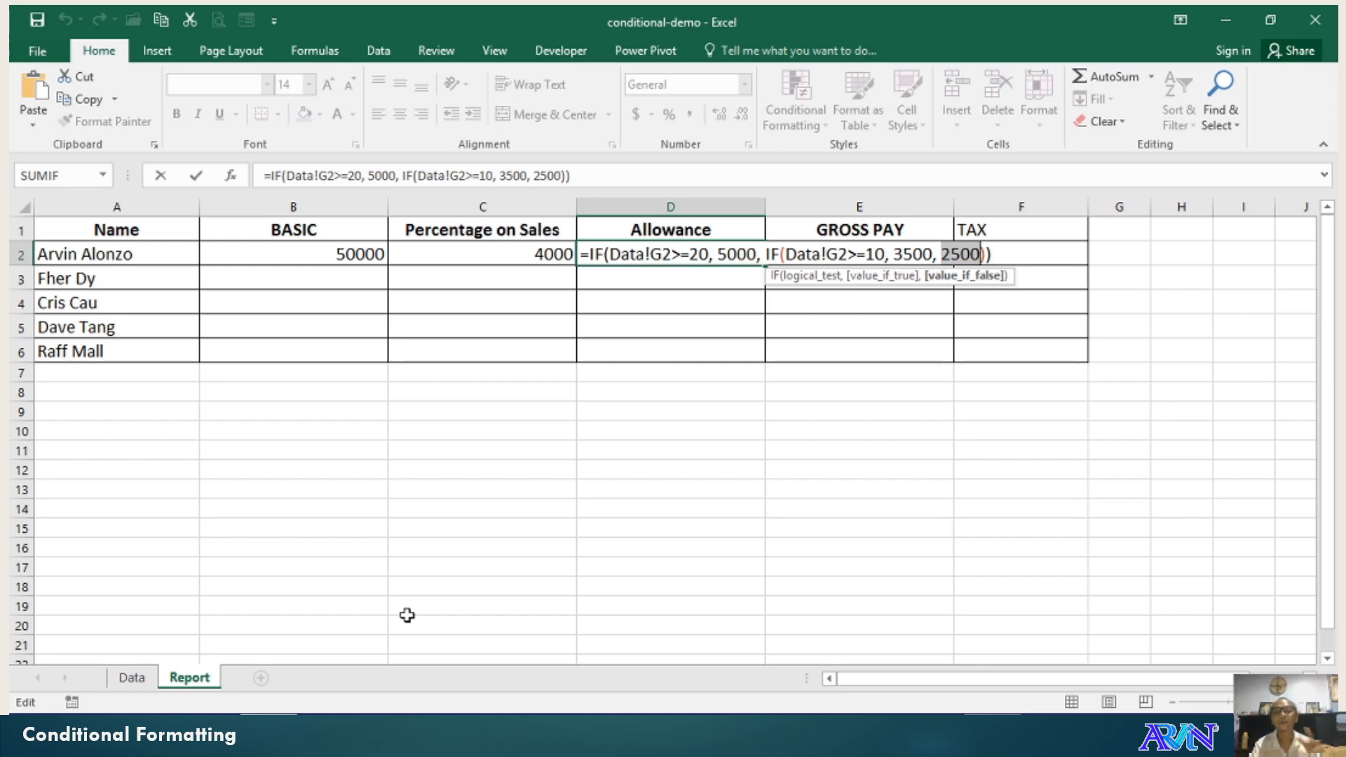
{"action": "key", "text": "Return"}
{"action": "key", "text": "Up"}
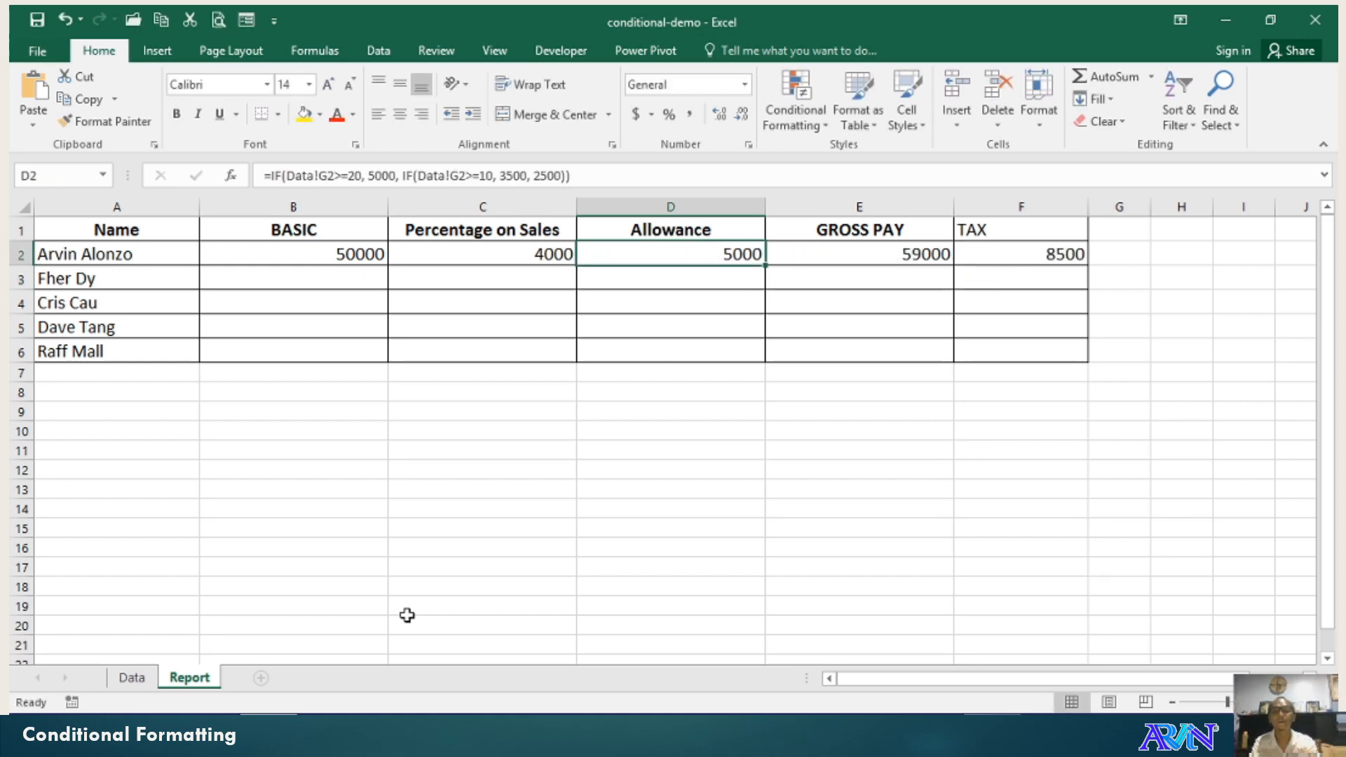
Remove the duplicate plus sign before C2 in the GROSS PAY formula in E2 so it adds B2, C2 and D2.
{"action": "key", "text": "Right"}
{"action": "key", "text": "F2"}
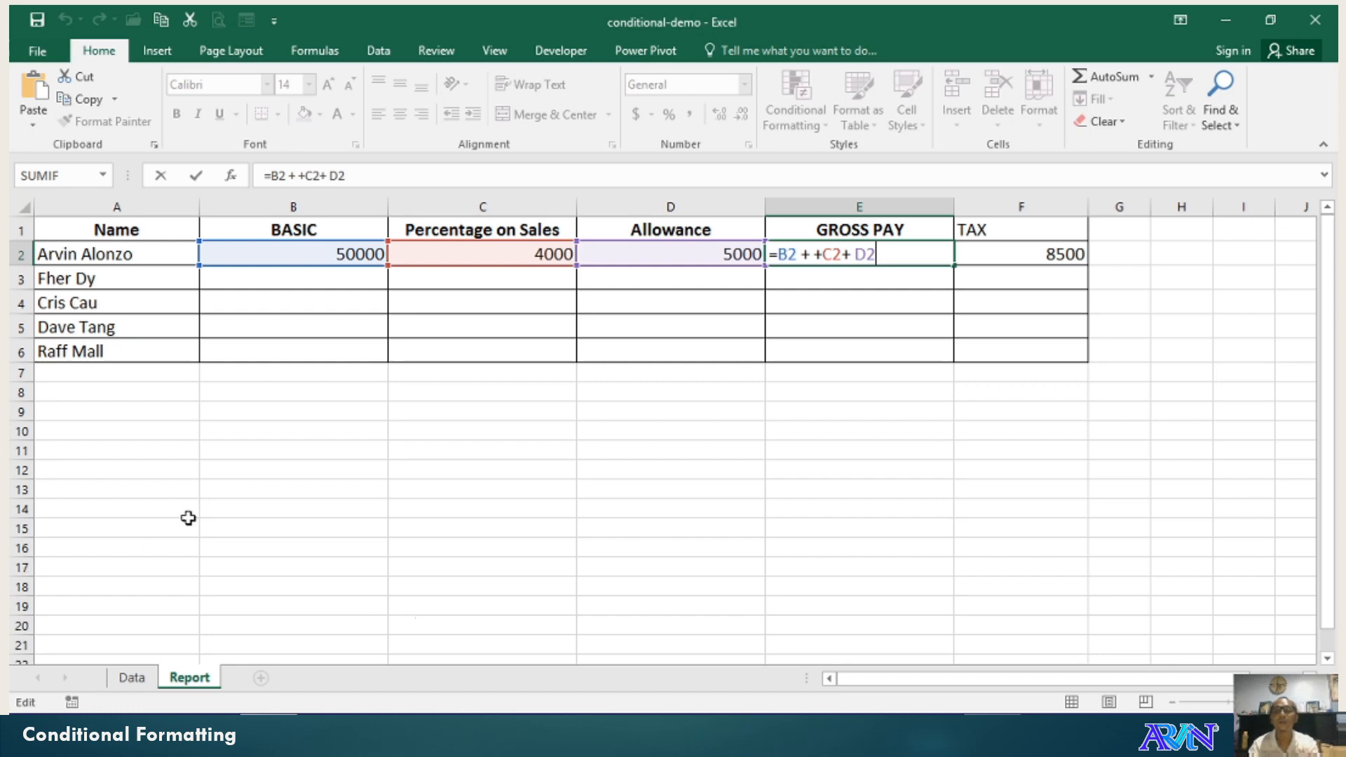
{"action": "left_click", "coordinate": [823, 254]}
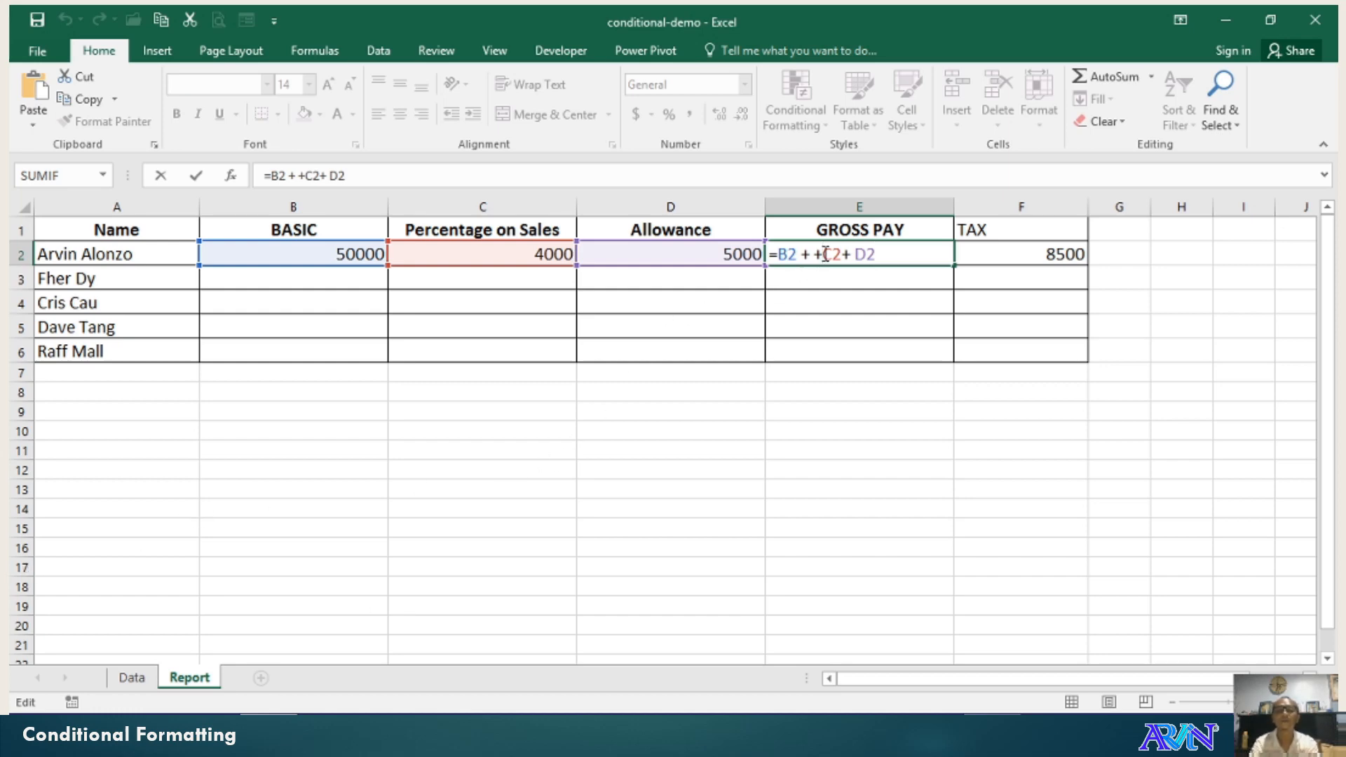
{"action": "key", "text": "BackSpace"}
{"action": "key", "text": "Return"}
{"action": "key", "text": "Up"}
Open the TAX formula in F2 and highlight the 0 given for the first test, E2<=20000.
{"action": "key", "text": "Right"}
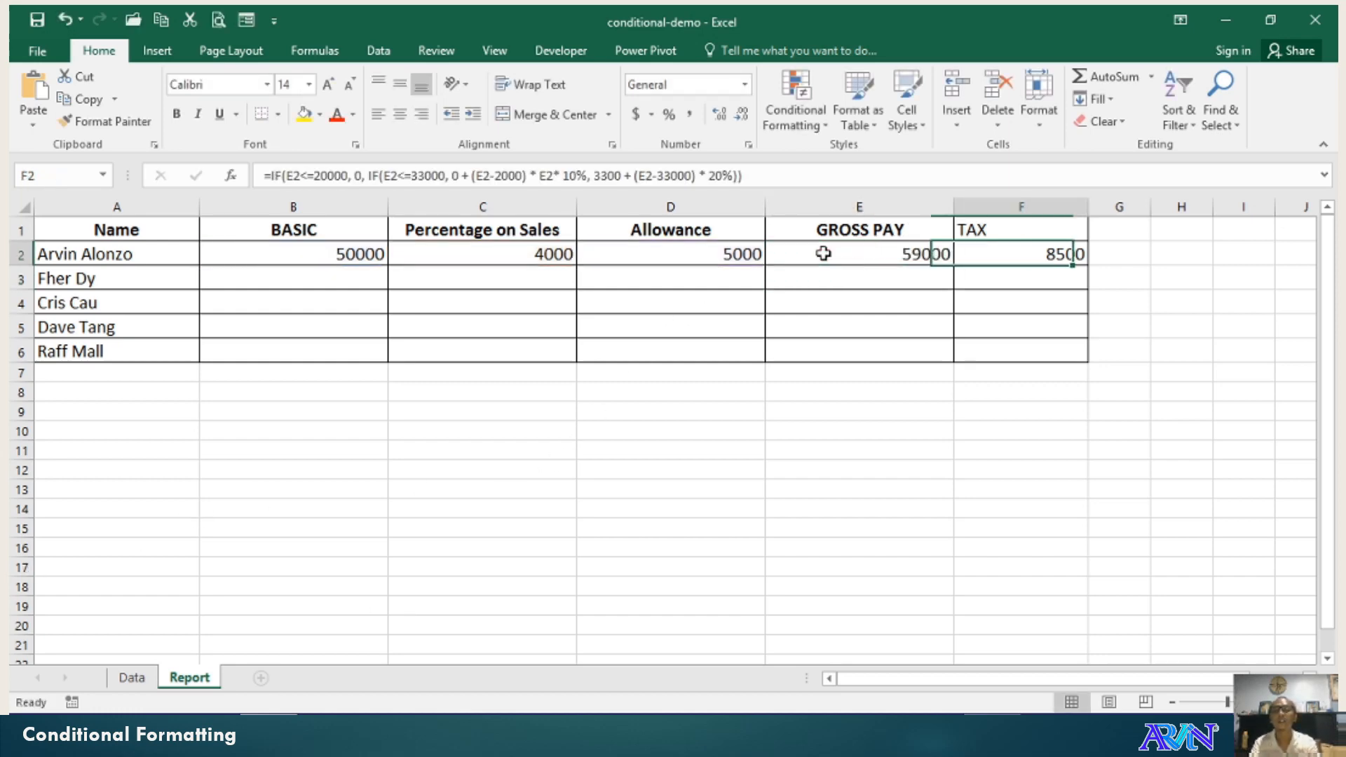
{"action": "key", "text": "F2"}
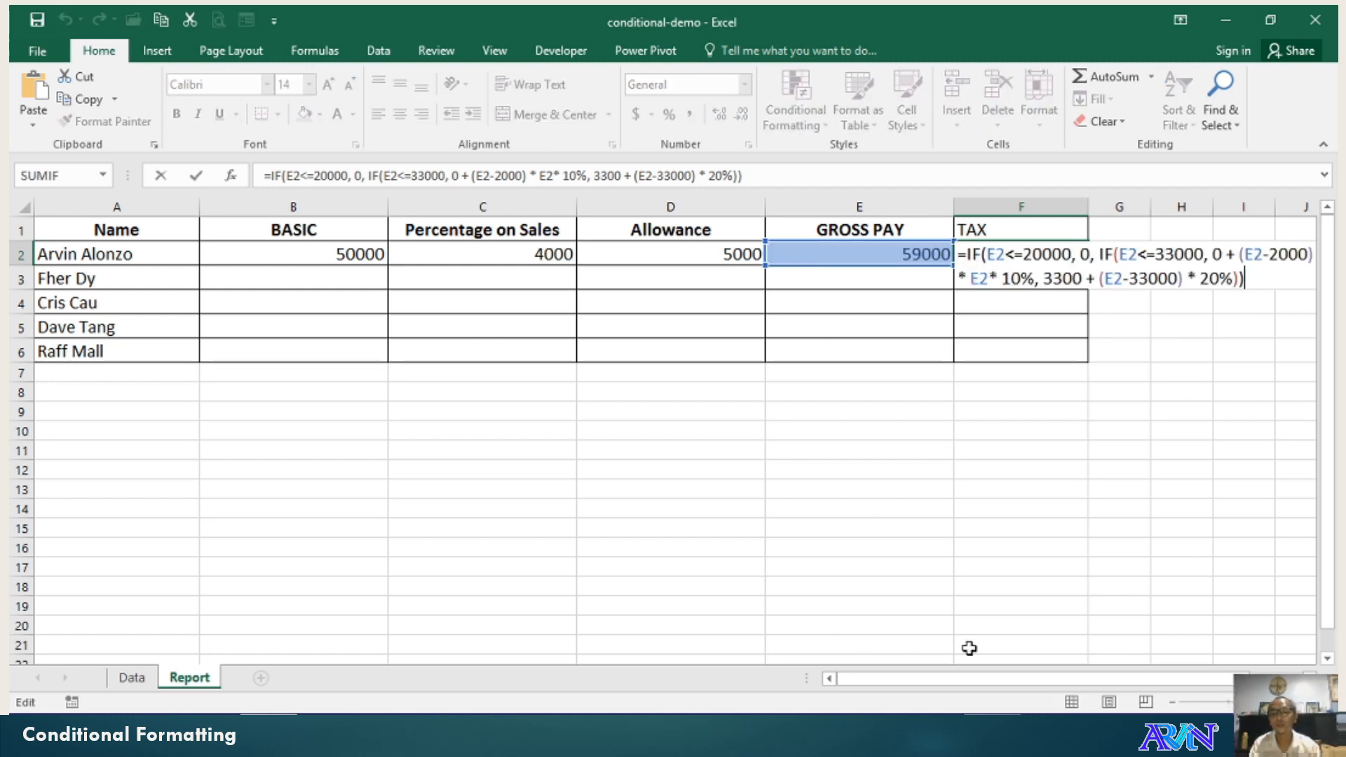
{"action": "left_click_drag", "start_coordinate": [1002, 678], "coordinate": [1030, 651]}
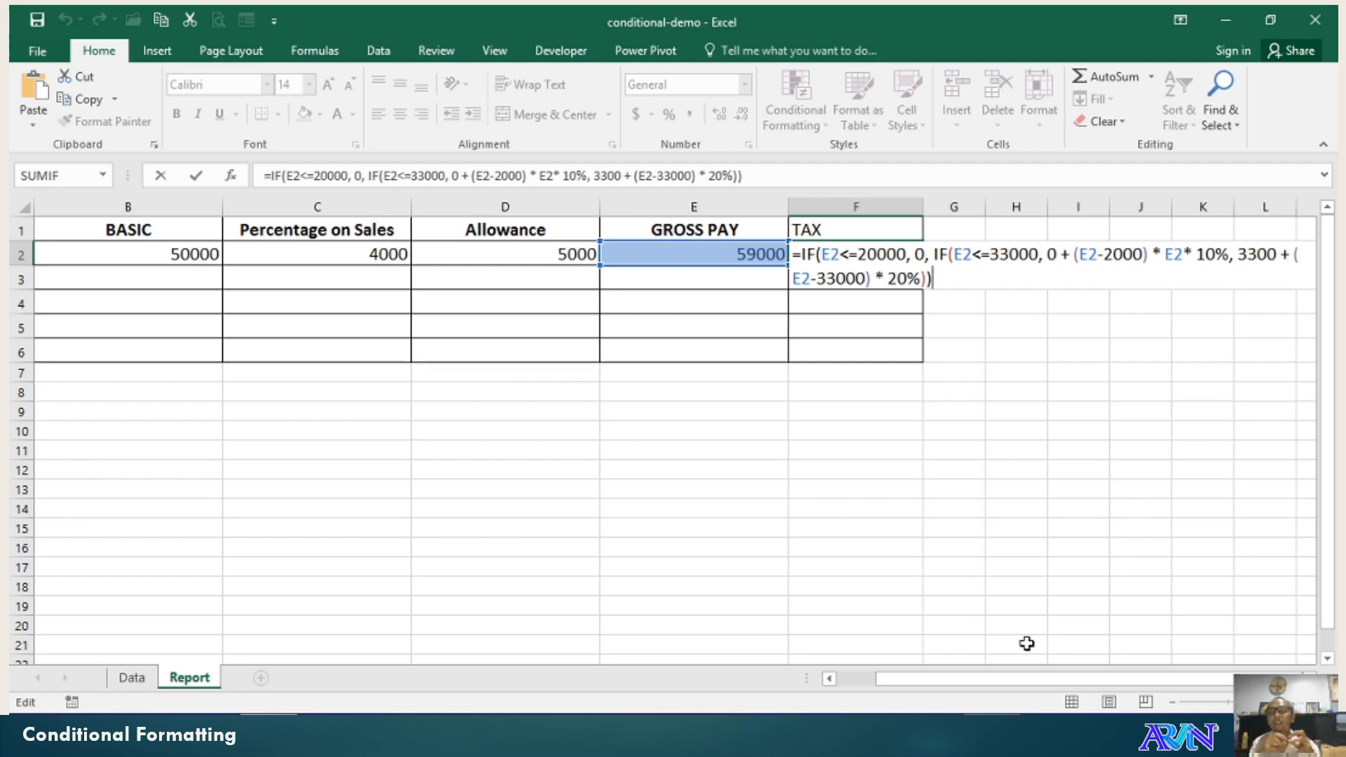
{"action": "key", "text": "Up"}
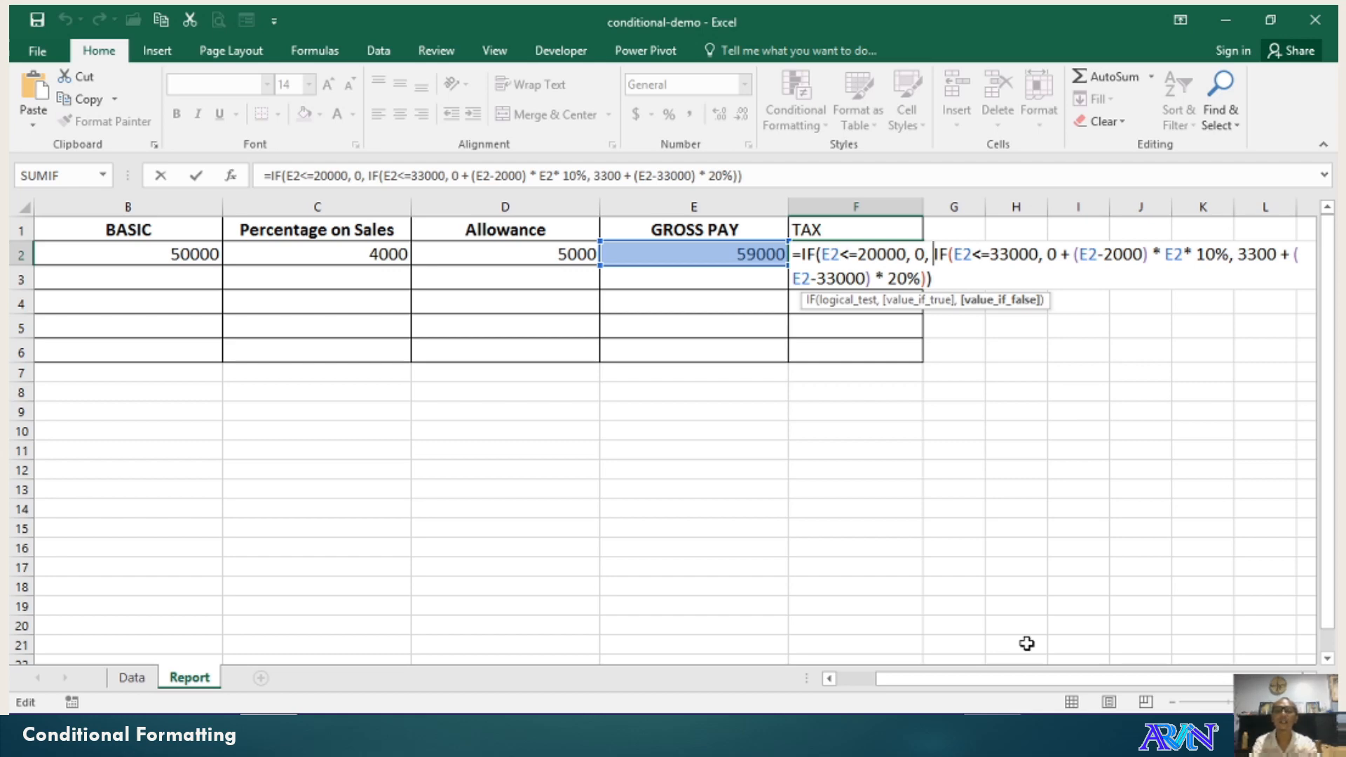
{"action": "key", "text": "Left"}
{"action": "key", "text": "Left"}
{"action": "key", "text": "shift+Left"}
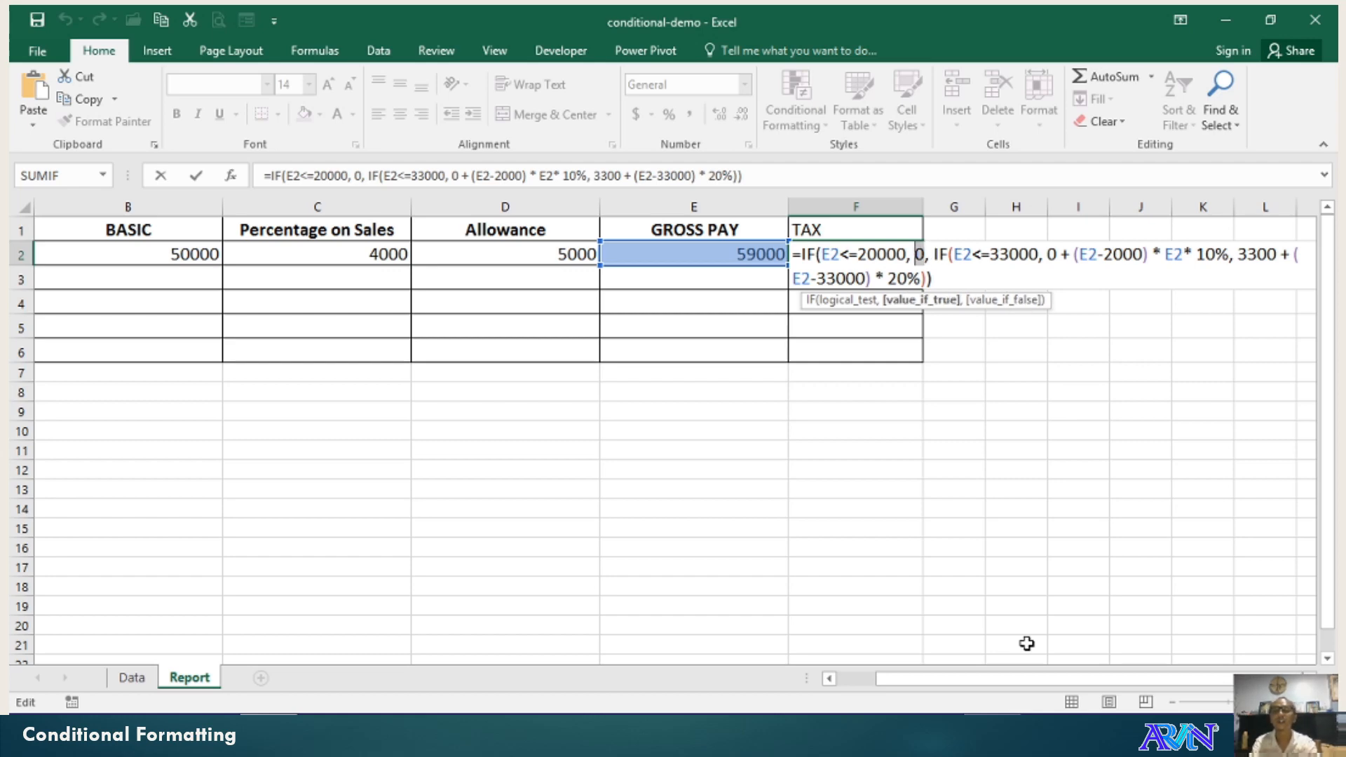
Go through the nested test E2<=33000 in the TAX formula and highlight the (E2-2000) term in its value-if-true argument.
{"action": "key", "text": "Right"}
{"action": "key", "text": "Right"}
{"action": "key", "text": "Right"}
{"action": "key", "text": "Right"}
{"action": "key", "text": "Right"}
{"action": "key", "text": "Right"}
{"action": "key", "text": "Right"}
{"action": "key", "text": "Right"}
{"action": "key", "text": "Right"}
{"action": "key", "text": "Right"}
{"action": "key", "text": "Right"}
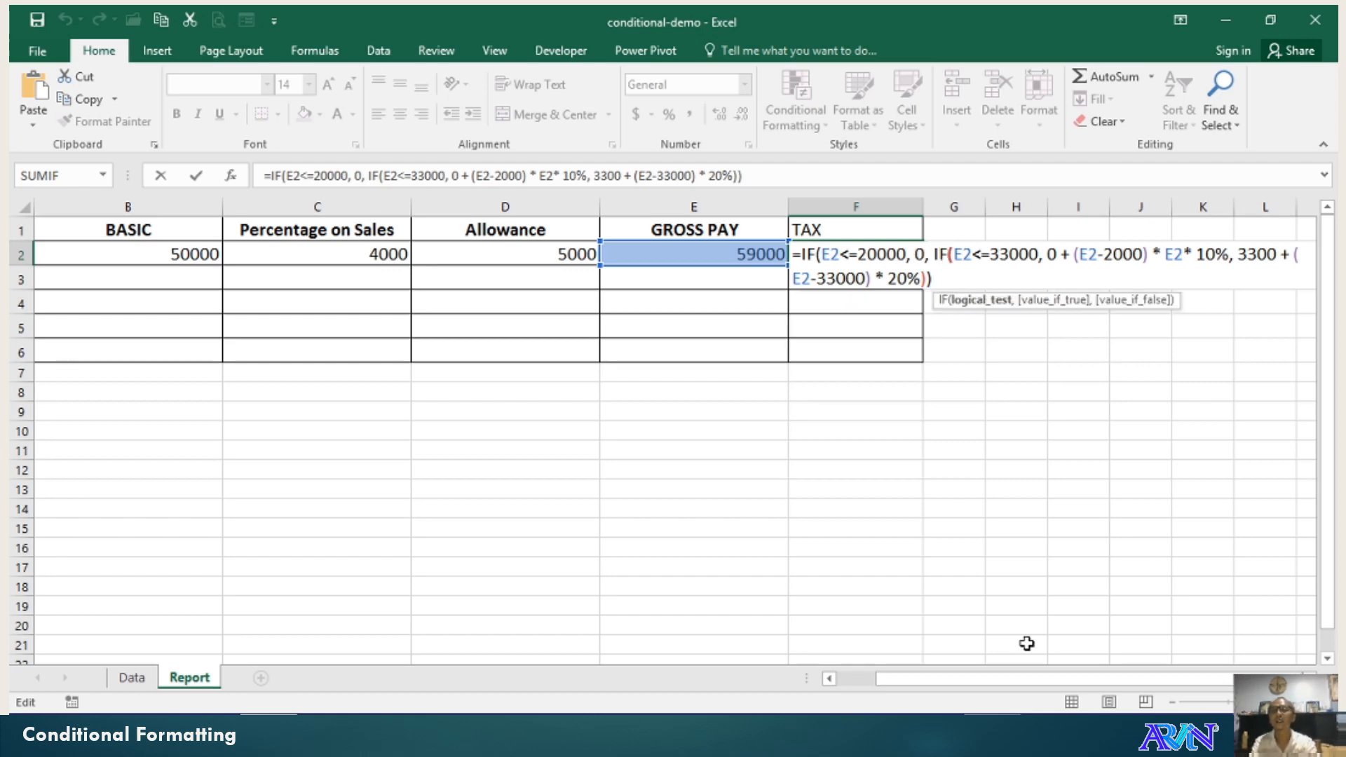
{"action": "key", "text": "Right"}
{"action": "key", "text": "Right"}
{"action": "key", "text": "Right"}
{"action": "key", "text": "Right"}
{"action": "key", "text": "Right"}
{"action": "key", "text": "Right"}
{"action": "key", "text": "Right"}
{"action": "key", "text": "Right"}
{"action": "key", "text": "Right"}
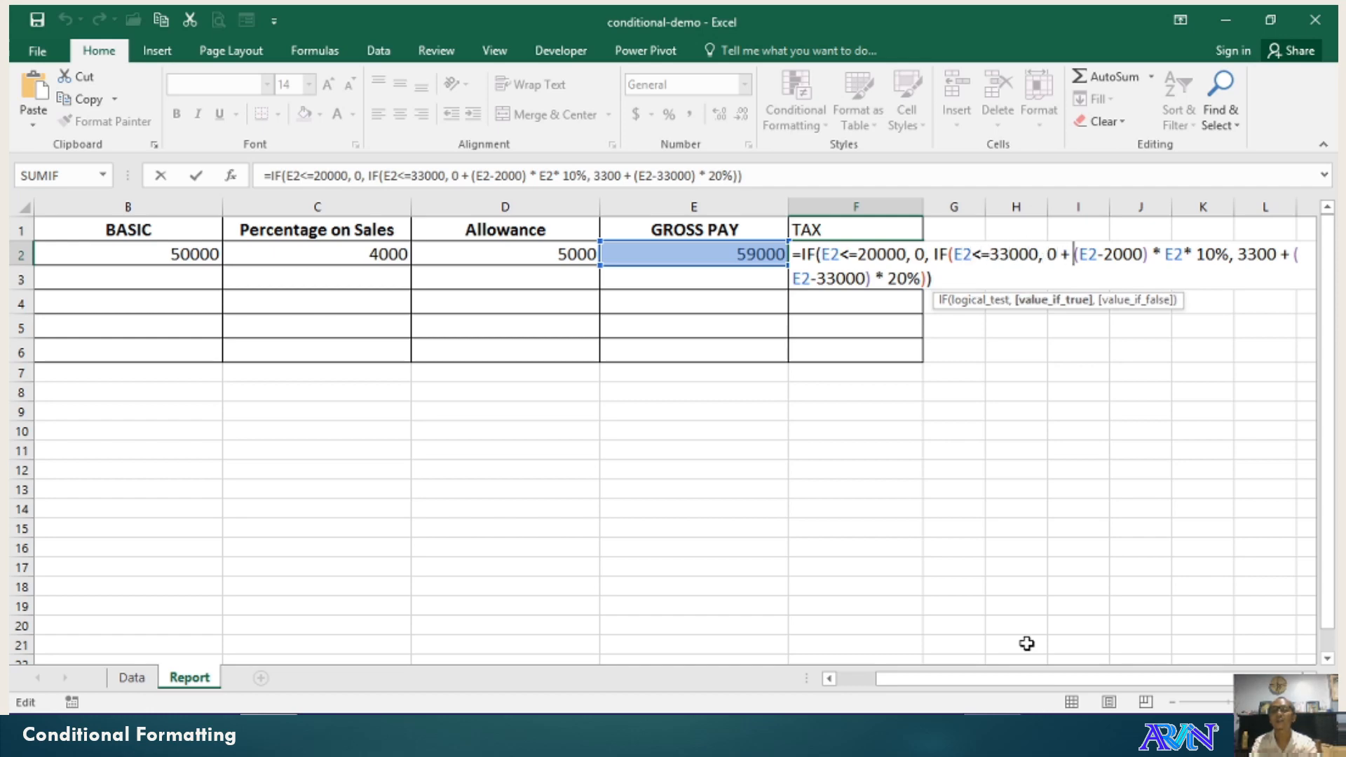
{"action": "key", "text": "shift+Right"}
{"action": "key", "text": "shift+Right"}
{"action": "key", "text": "shift+Right"}
{"action": "key", "text": "shift+Right"}
{"action": "key", "text": "shift+Right"}
{"action": "key", "text": "shift+Right"}
{"action": "key", "text": "shift+Right"}
{"action": "key", "text": "shift+Right"}
{"action": "key", "text": "shift+Right"}
{"action": "key", "text": "shift+Right"}
{"action": "key", "text": "shift+Right"}
{"action": "key", "text": "shift+Right"}
Set the amount subtracted from E2 in the middle tax bracket to 20000.
{"action": "key", "text": "Right"}
{"action": "key", "text": "Left"}
{"action": "key", "text": "Left"}
{"action": "key", "text": "Left"}
{"action": "key", "text": "Left"}
{"action": "key", "text": "Left"}
{"action": "type", "text": "0"}
Delete the extra E2 multiplication so the middle tax bracket reads 0 + (E2-20000) * 10%.
{"action": "key", "text": "Right"}
{"action": "key", "text": "Right"}
{"action": "key", "text": "Right"}
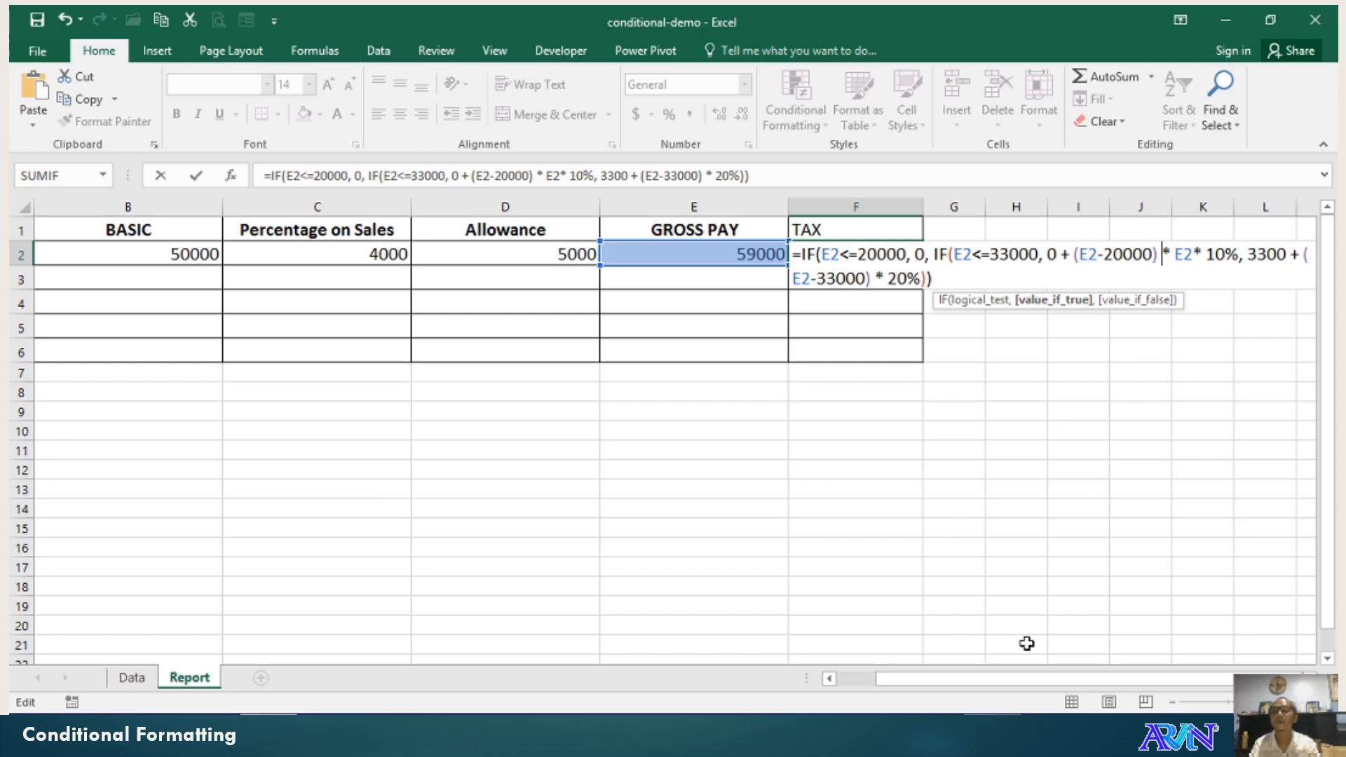
{"action": "key", "text": "Delete"}
{"action": "key", "text": "Delete"}
{"action": "key", "text": "Delete"}
{"action": "key", "text": "Delete"}
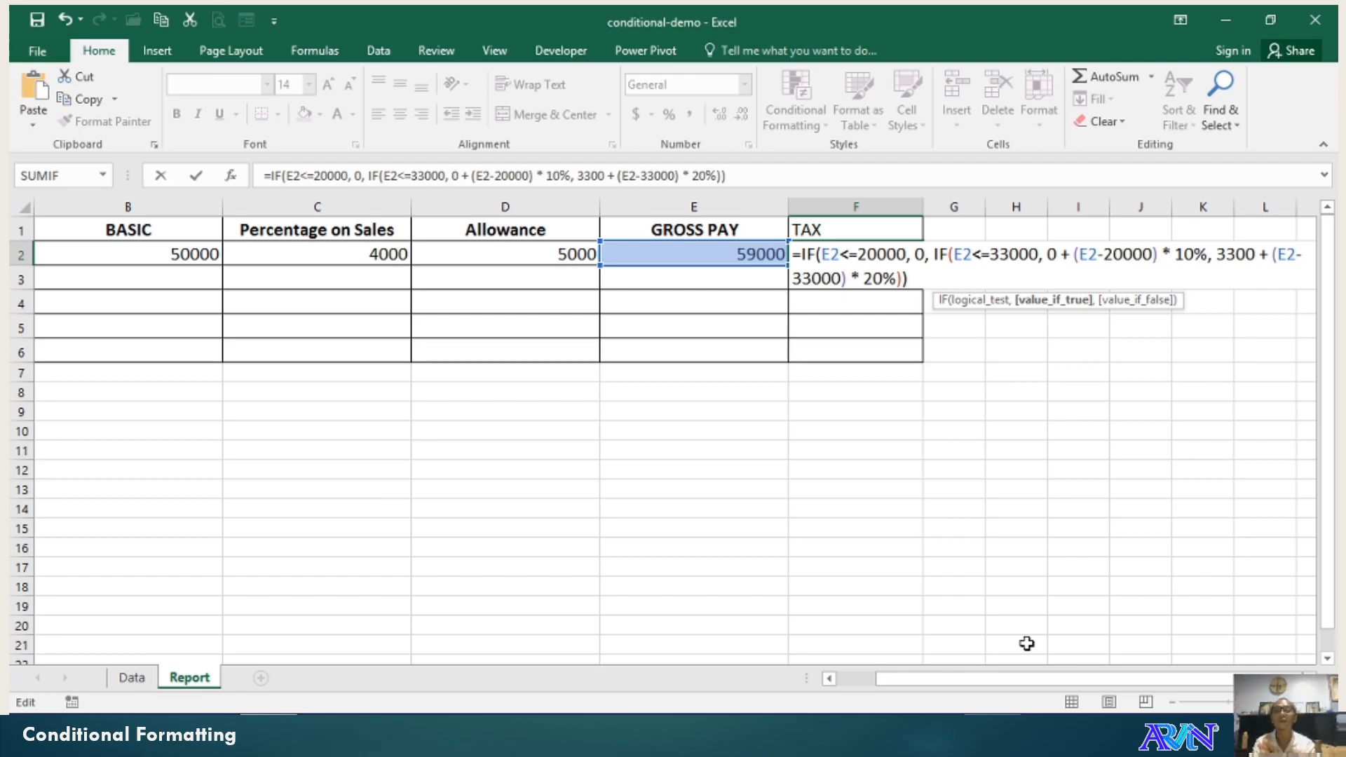
Review the last tax bracket, 3300 + (E2-33000) * 20%, and commit the edited TAX formula in F2.
{"action": "key", "text": "Right"}
{"action": "key", "text": "Right"}
{"action": "key", "text": "Right"}
{"action": "key", "text": "Right"}
{"action": "key", "text": "Right"}
{"action": "key", "text": "Right"}
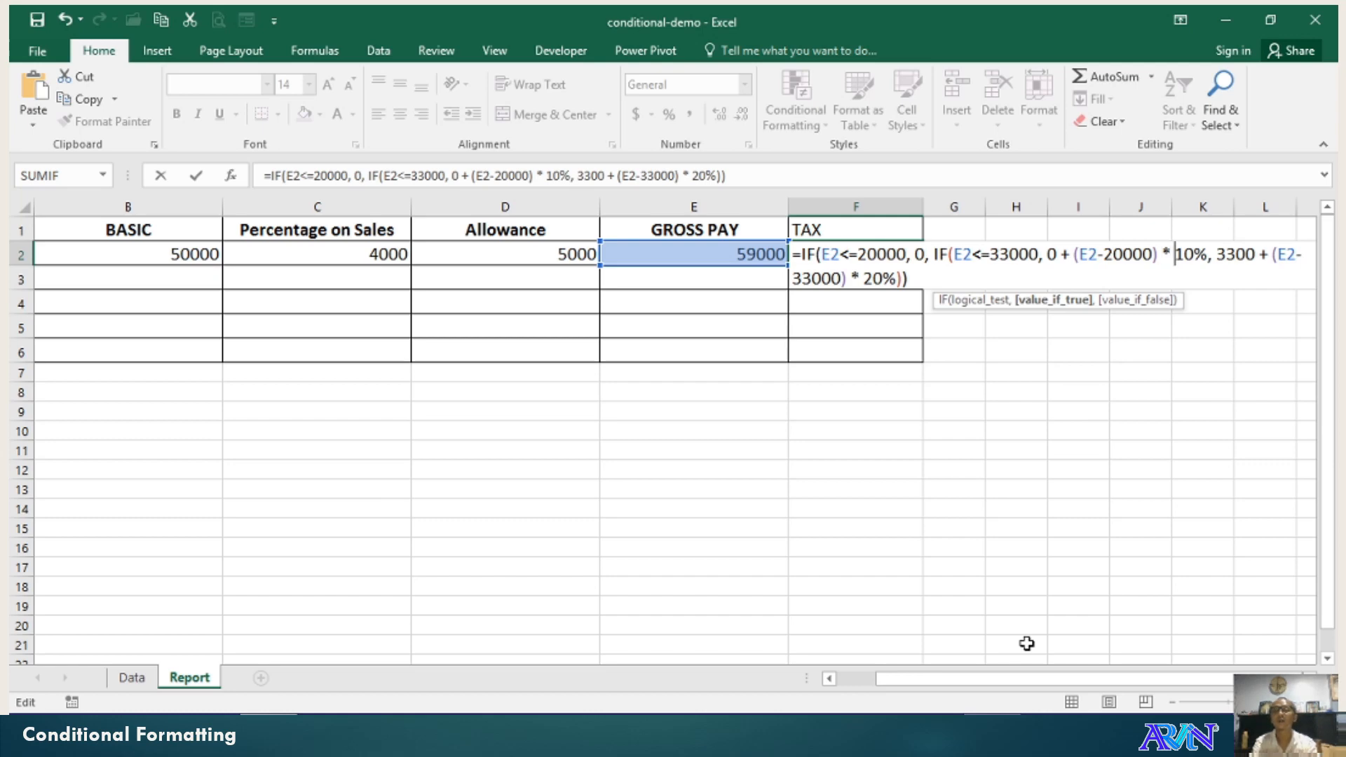
{"action": "key", "text": "Right"}
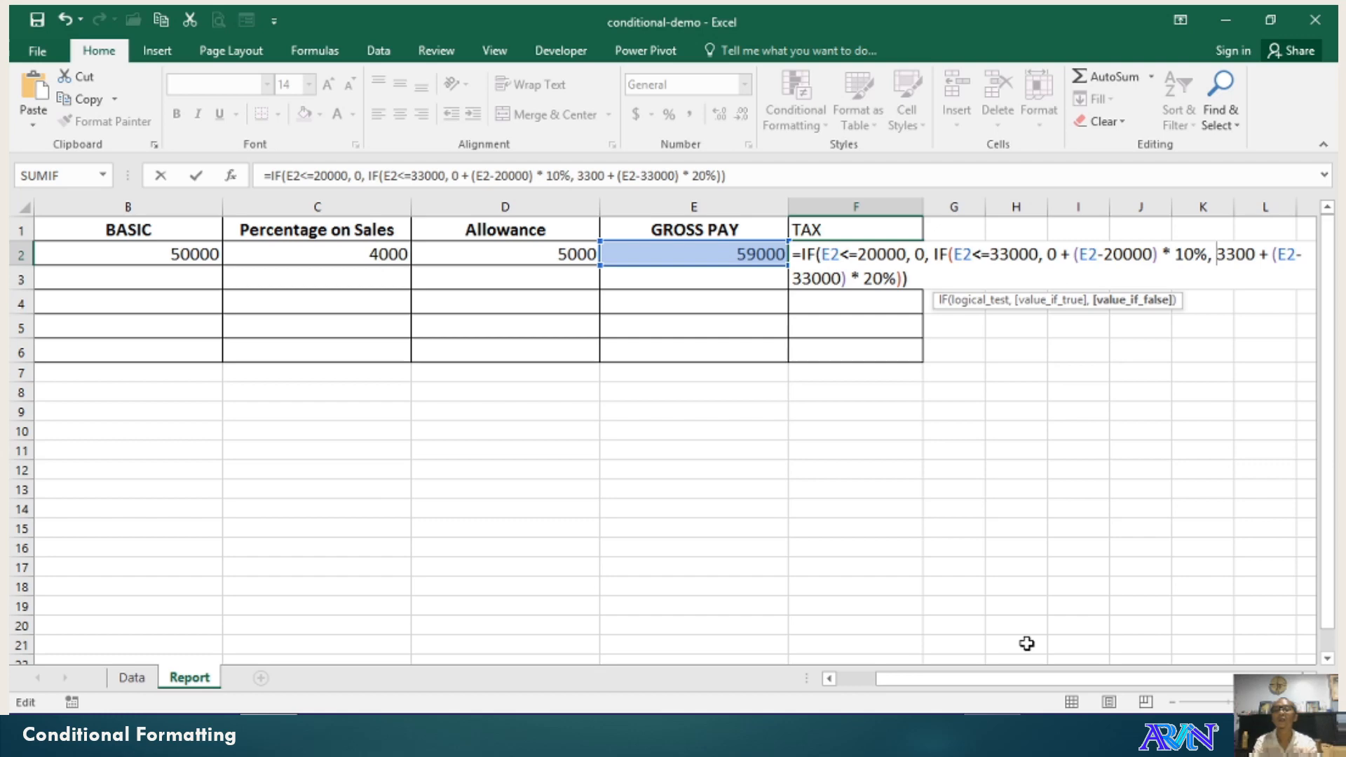
{"action": "key", "text": "ctrl+shift+Right"}
{"action": "key", "text": "ctrl+shift+Left"}
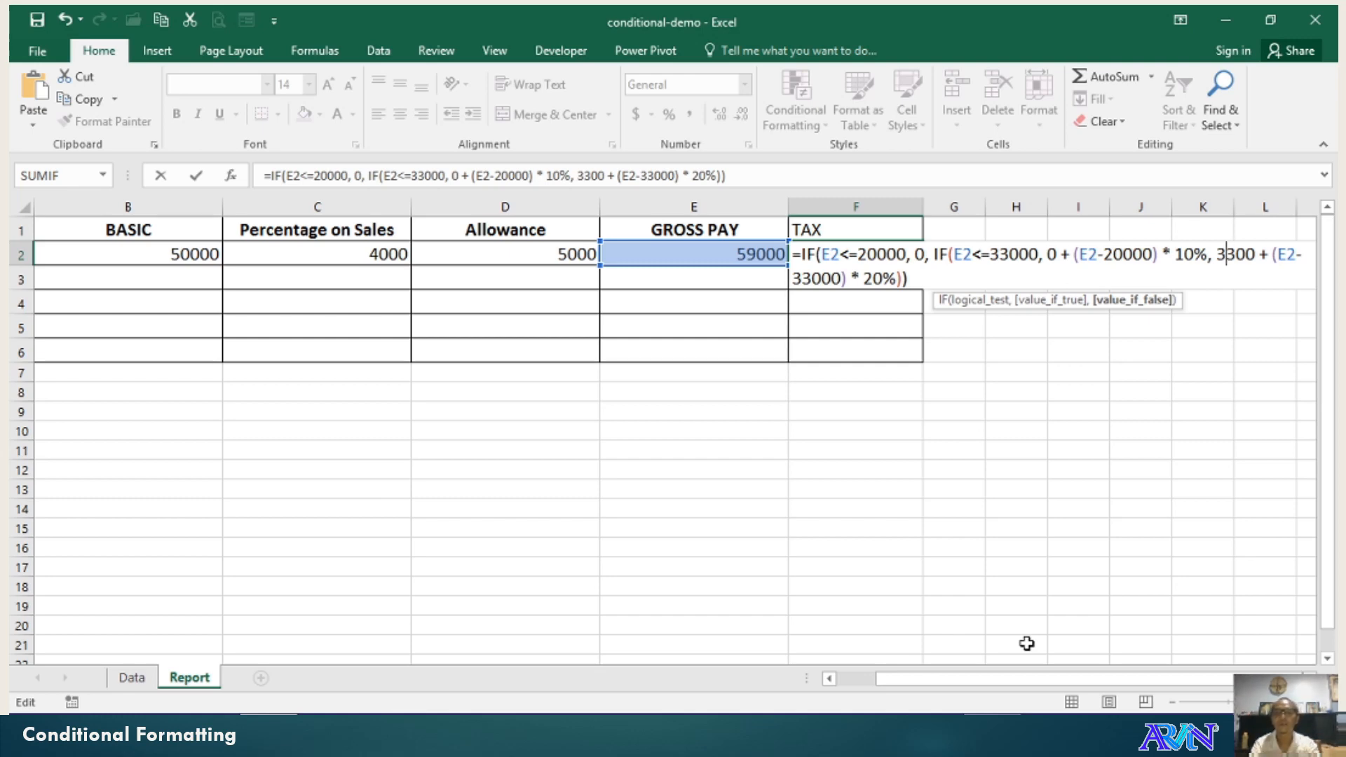
{"action": "key", "text": "Return"}
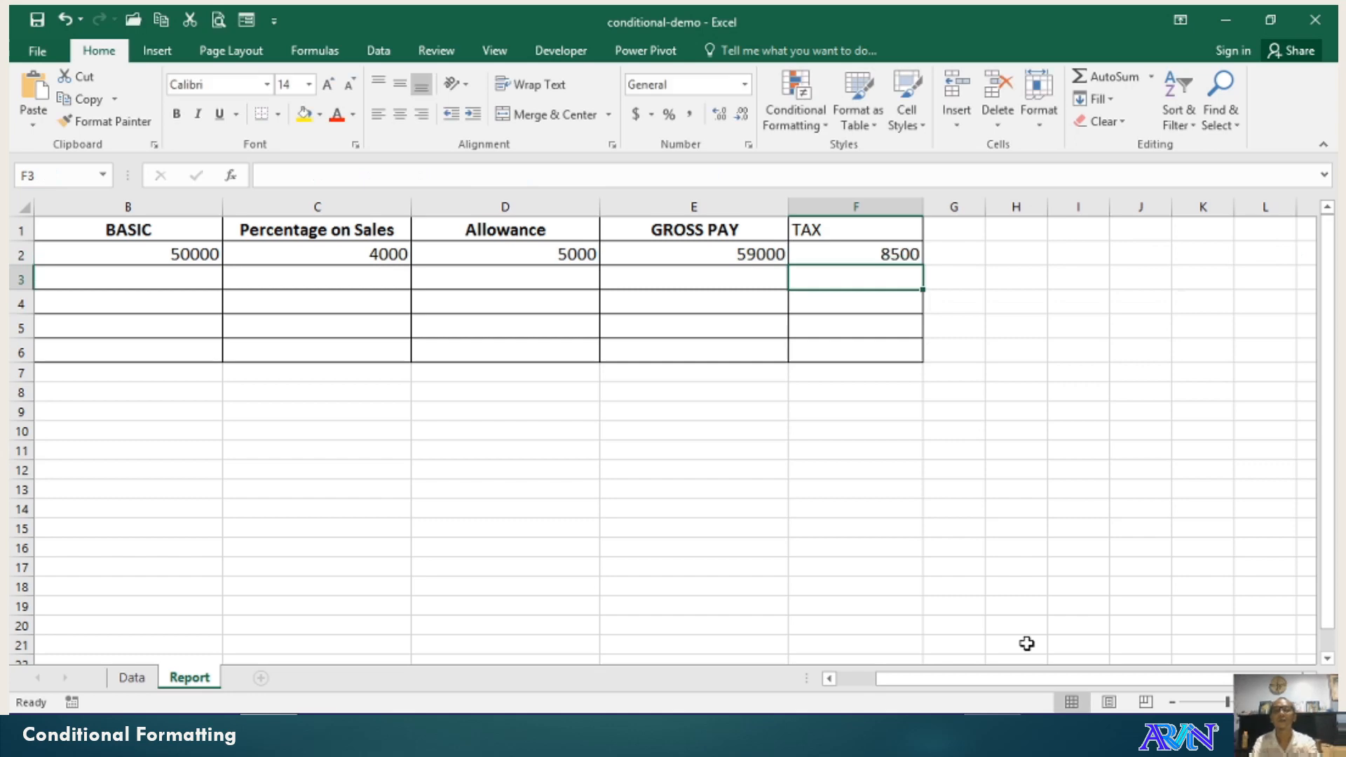
{"action": "key", "text": "Up"}
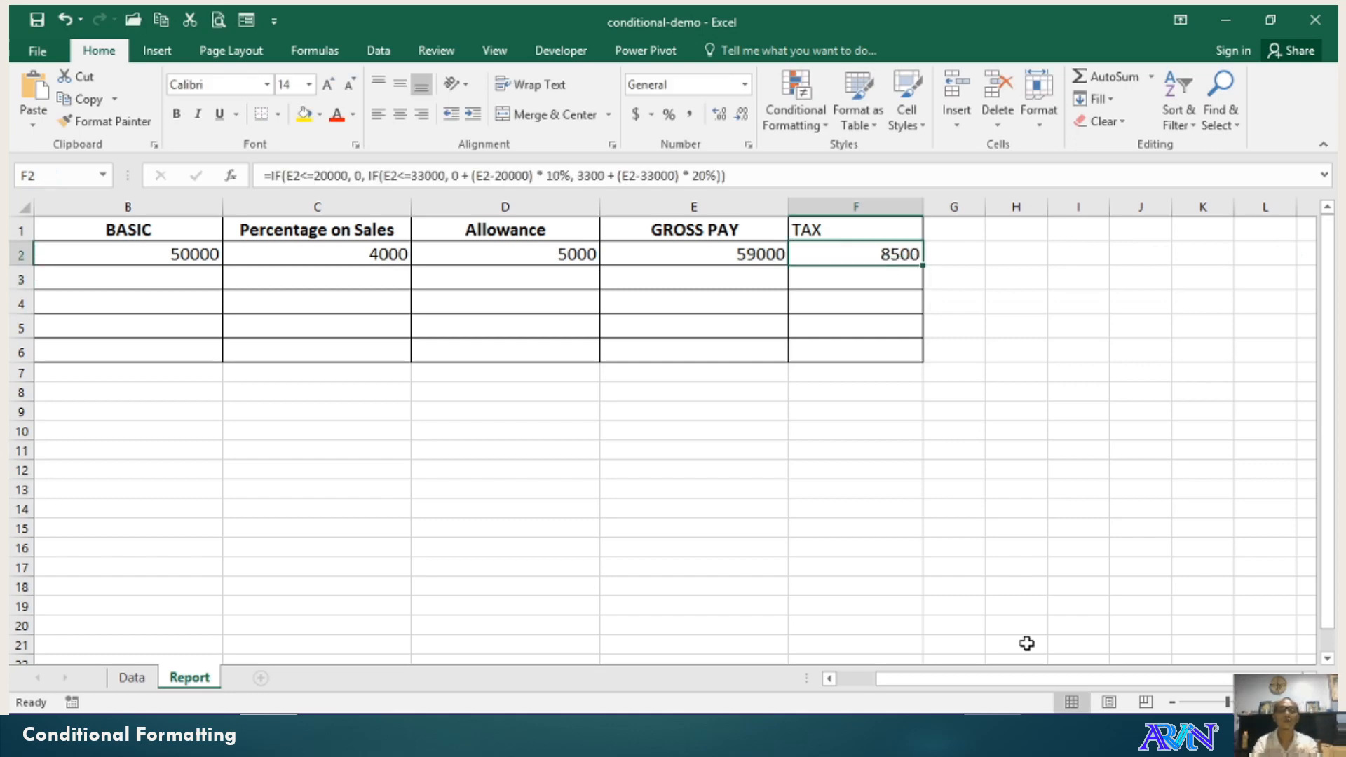
Copy the pay formulas in B2:F2 down to the four remaining employee rows, 3 to 6.
{"action": "key", "text": "Left"}
{"action": "key", "text": "Left"}
{"action": "key", "text": "Left"}
{"action": "key", "text": "Left"}
{"action": "key", "text": "Left"}
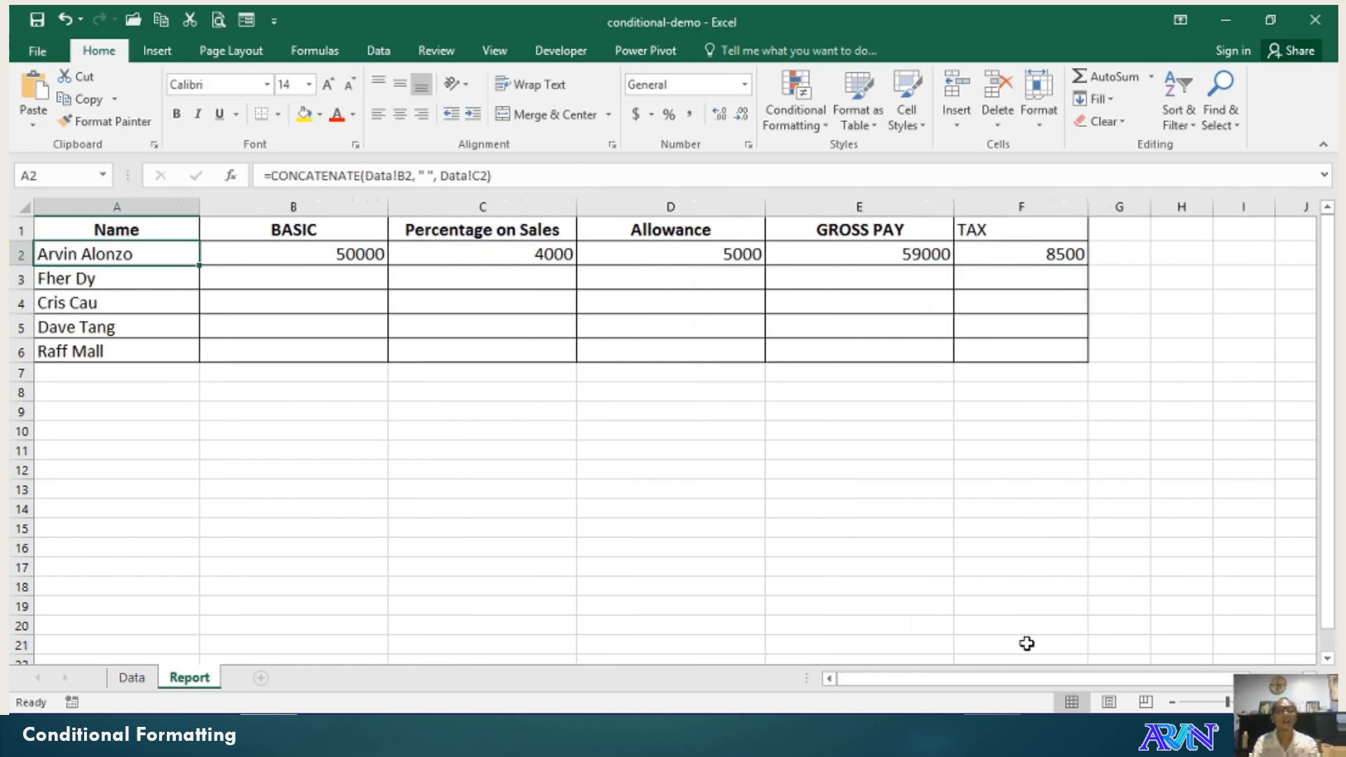
{"action": "key", "text": "Right"}
{"action": "key", "text": "shift+Right"}
{"action": "key", "text": "shift+Right"}
{"action": "key", "text": "shift+Right"}
{"action": "key", "text": "shift+Right"}
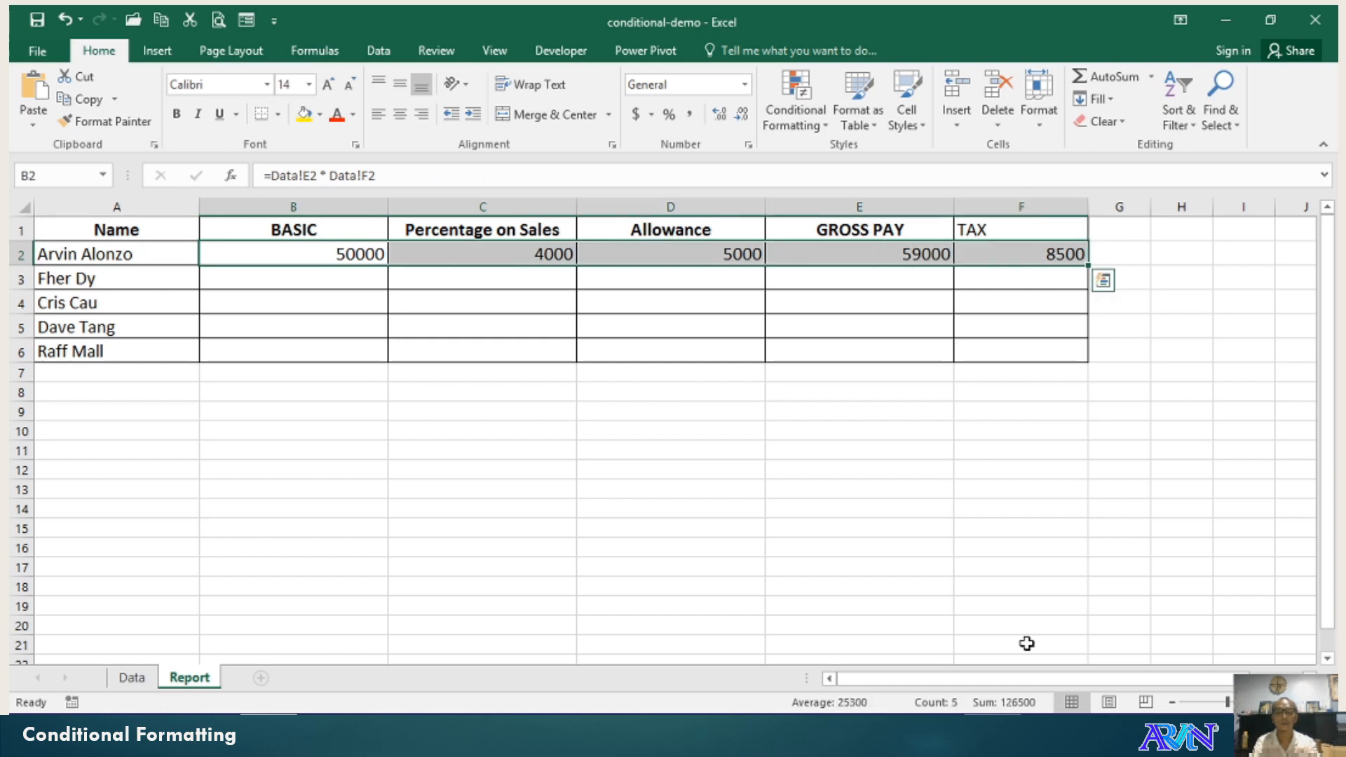
{"action": "key", "text": "ctrl+c"}
{"action": "key", "text": "Down"}
{"action": "key", "text": "shift+Down"}
{"action": "key", "text": "shift+Down"}
{"action": "key", "text": "shift+Down"}
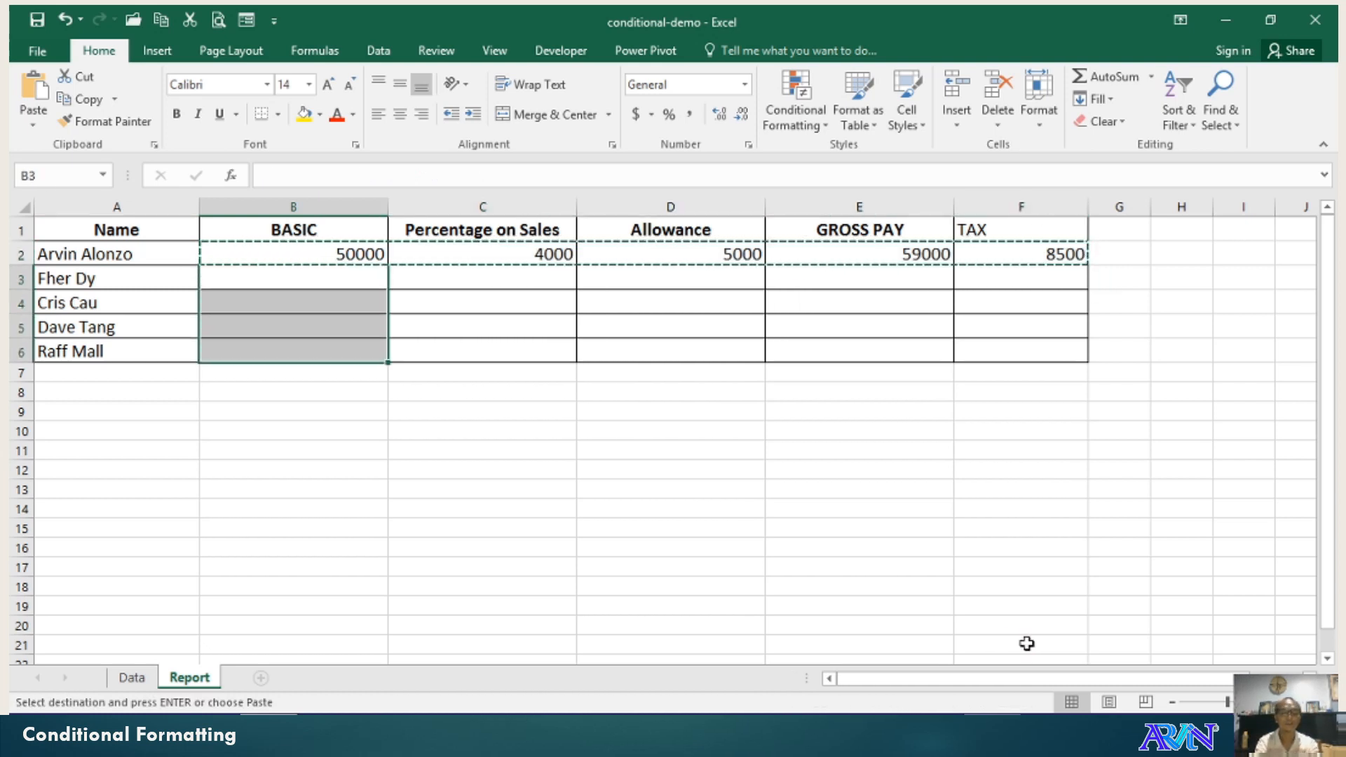
{"action": "key", "text": "ctrl+v"}
Step through the BASIC, Percentage on Sales and Allowance formulas in row 2 to check them.
{"action": "key", "text": "Up"}
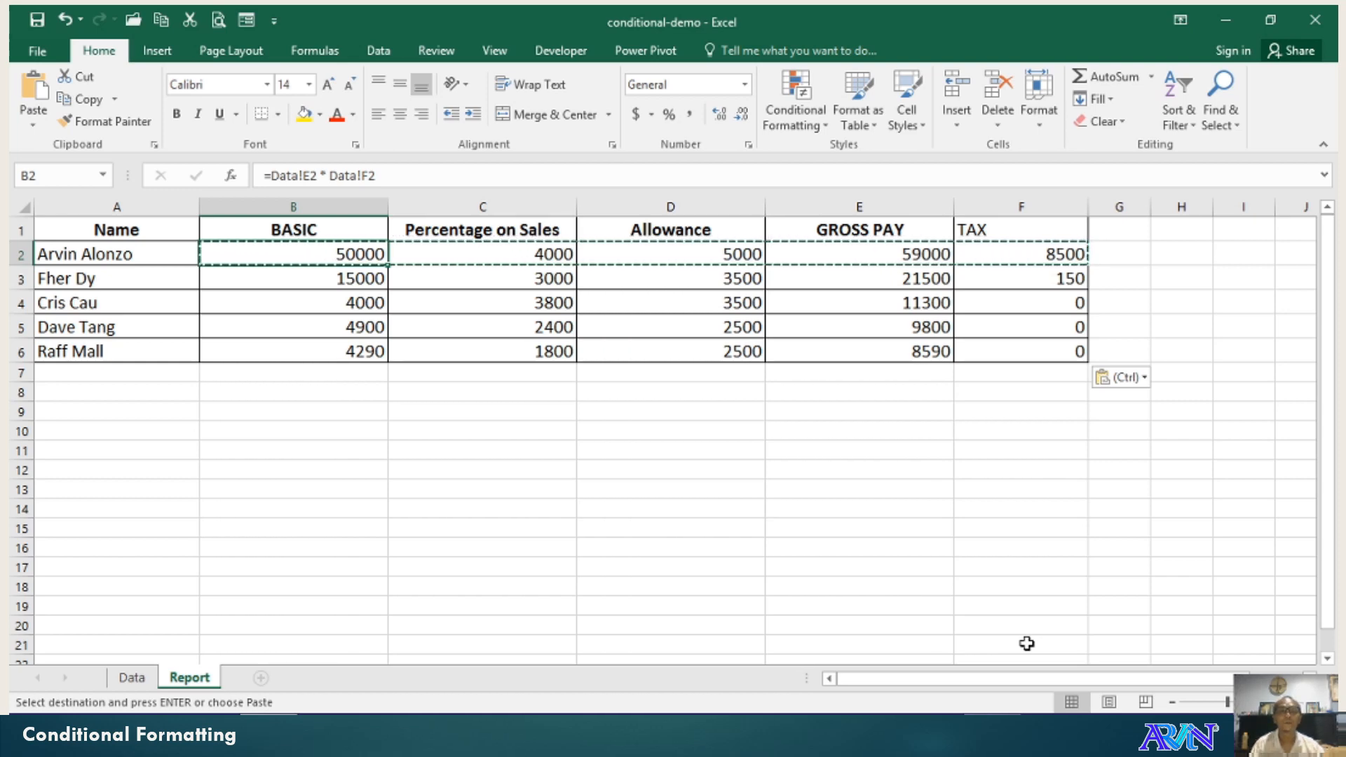
{"action": "key", "text": "Right"}
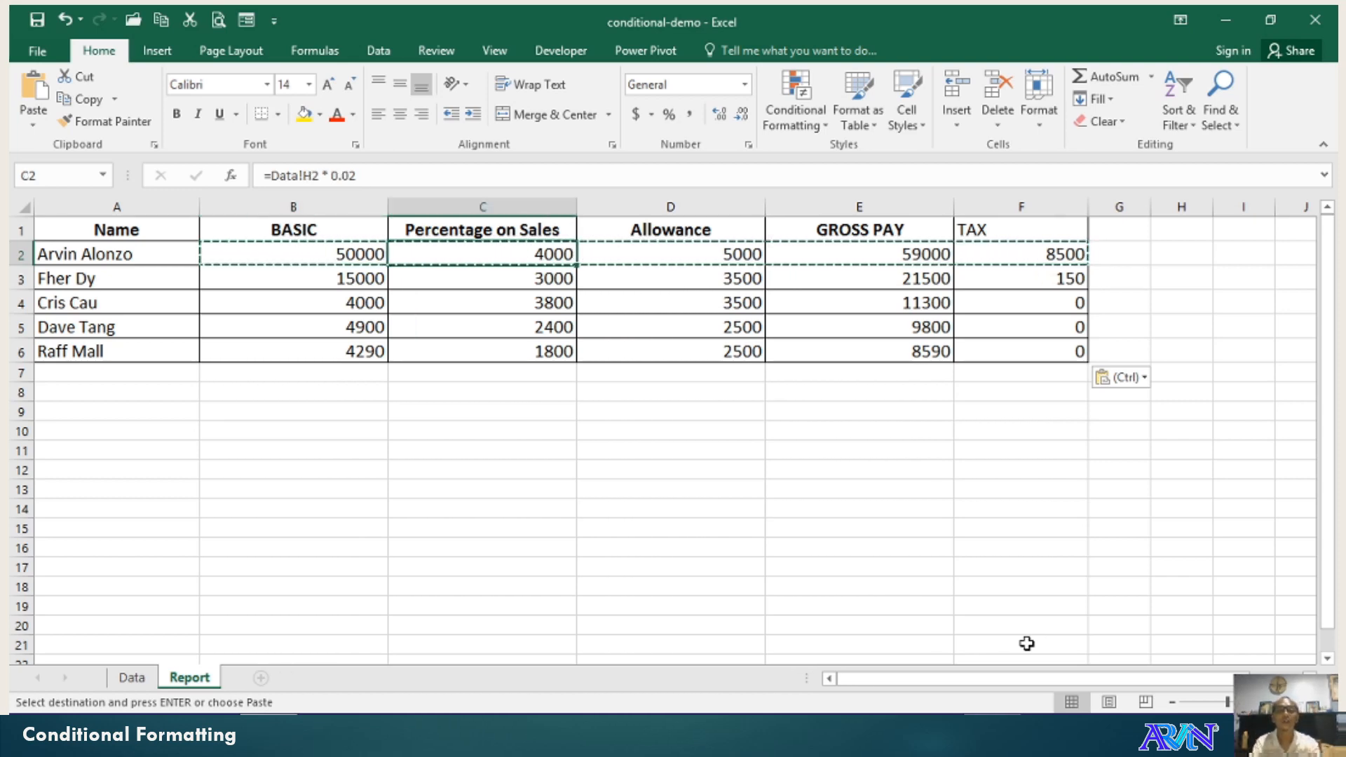
{"action": "key", "text": "Left"}
{"action": "key", "text": "Right"}
{"action": "key", "text": "Right"}
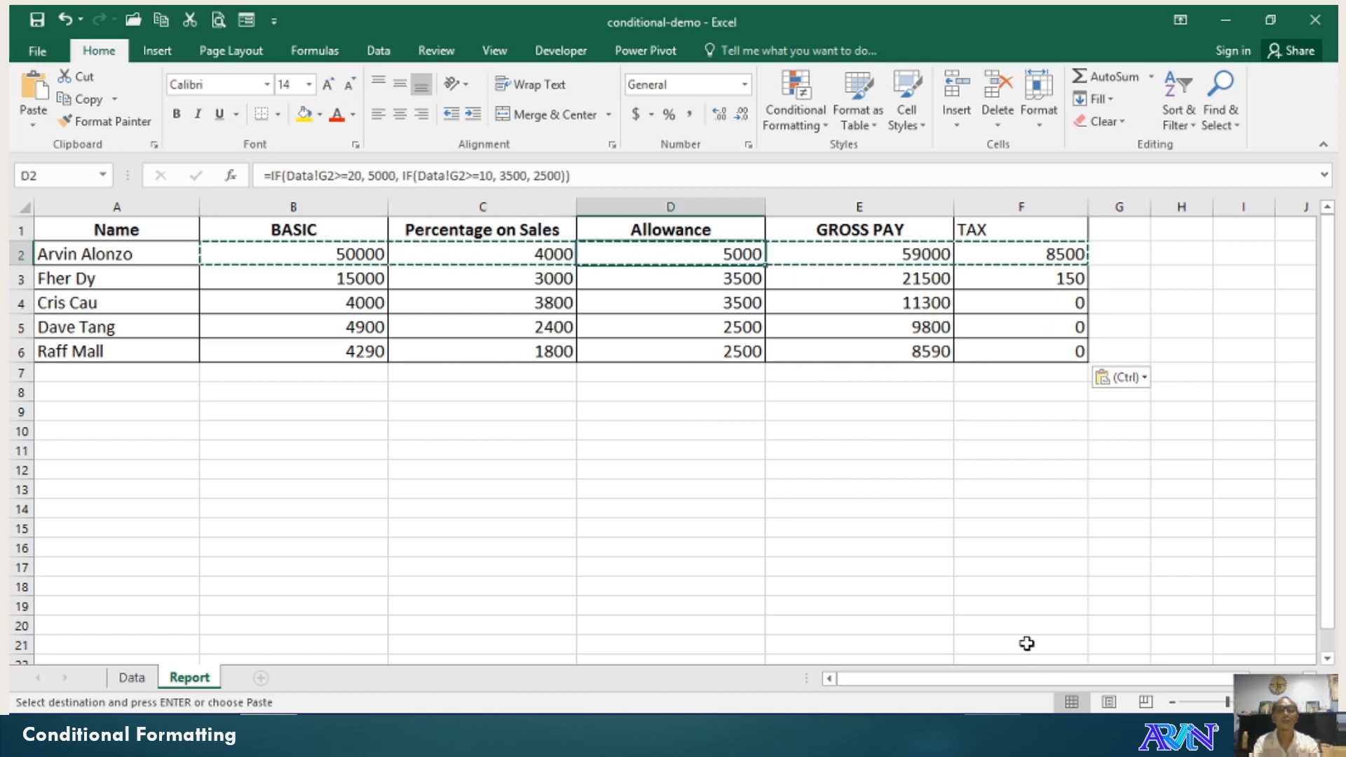
Start a Top 10 Items conditional formatting rule for the GROSS PAY values in E2:E6.
{"action": "key", "text": "Right"}
{"action": "key", "text": "shift+Down"}
{"action": "key", "text": "shift+Down"}
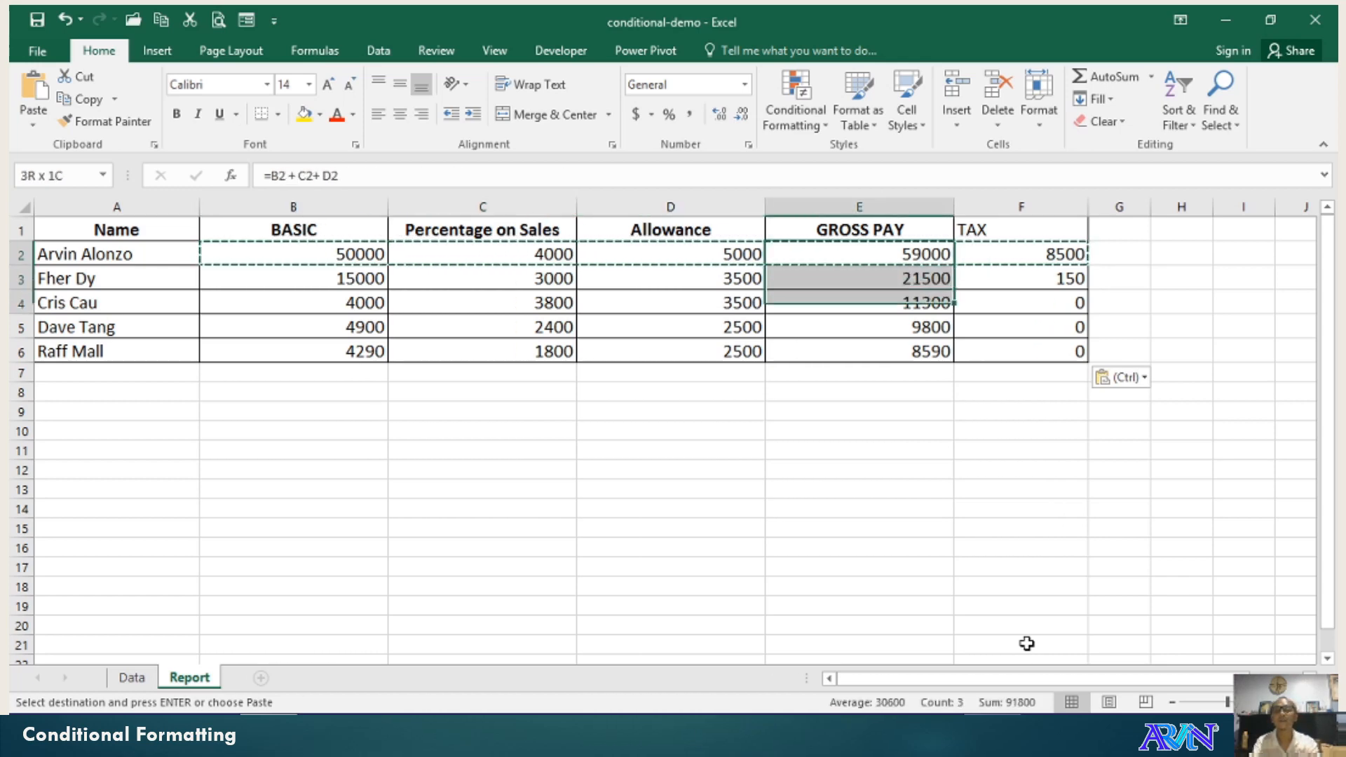
{"action": "key", "text": "shift+Down"}
{"action": "key", "text": "shift+Down"}
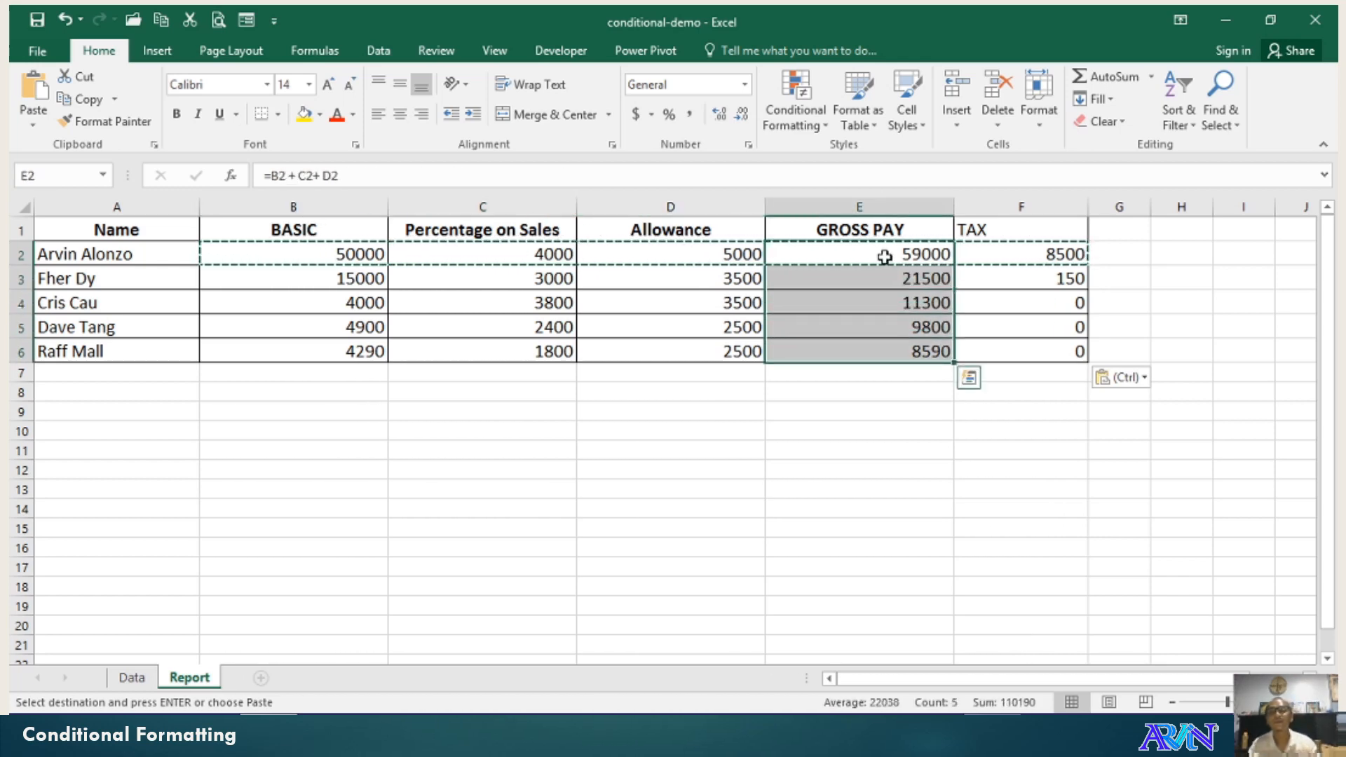
{"action": "left_click", "coordinate": [806, 109]}
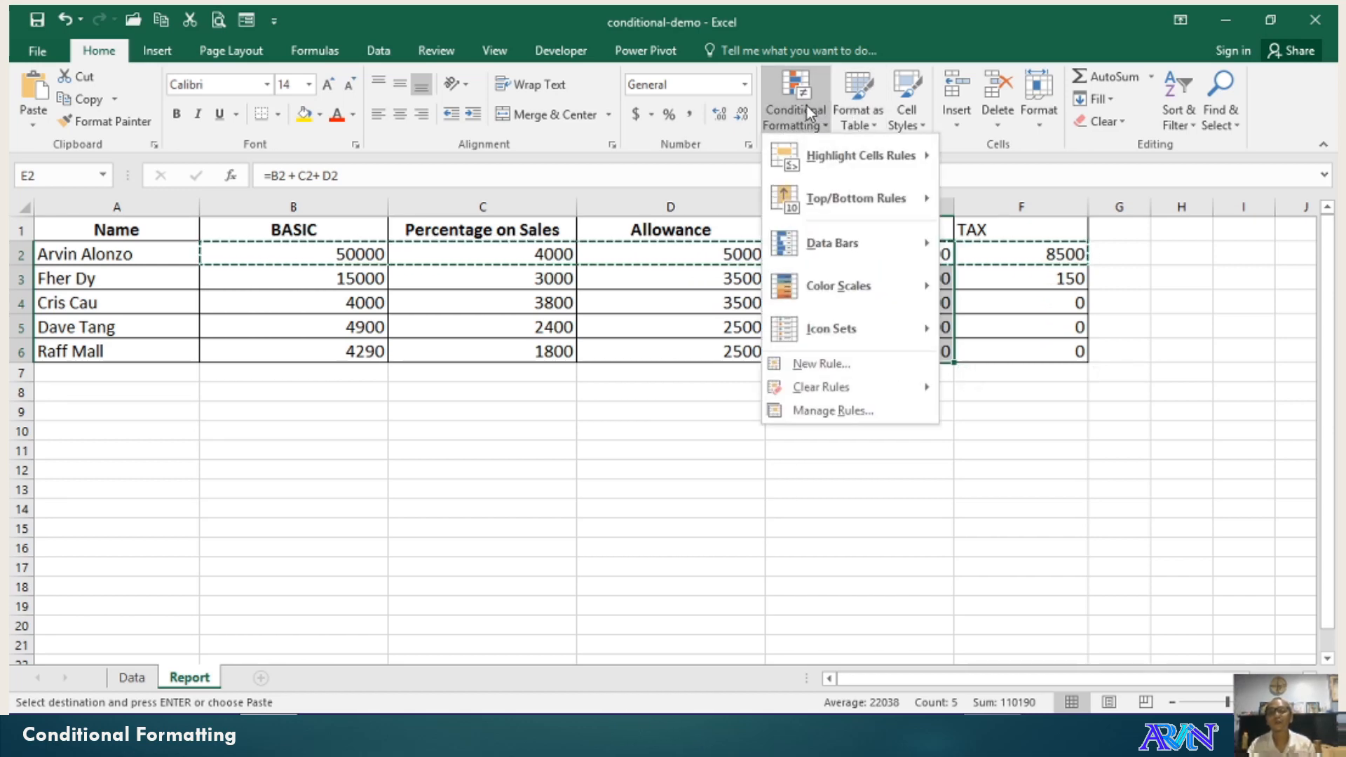
{"action": "mouse_move", "coordinate": [836, 184]}
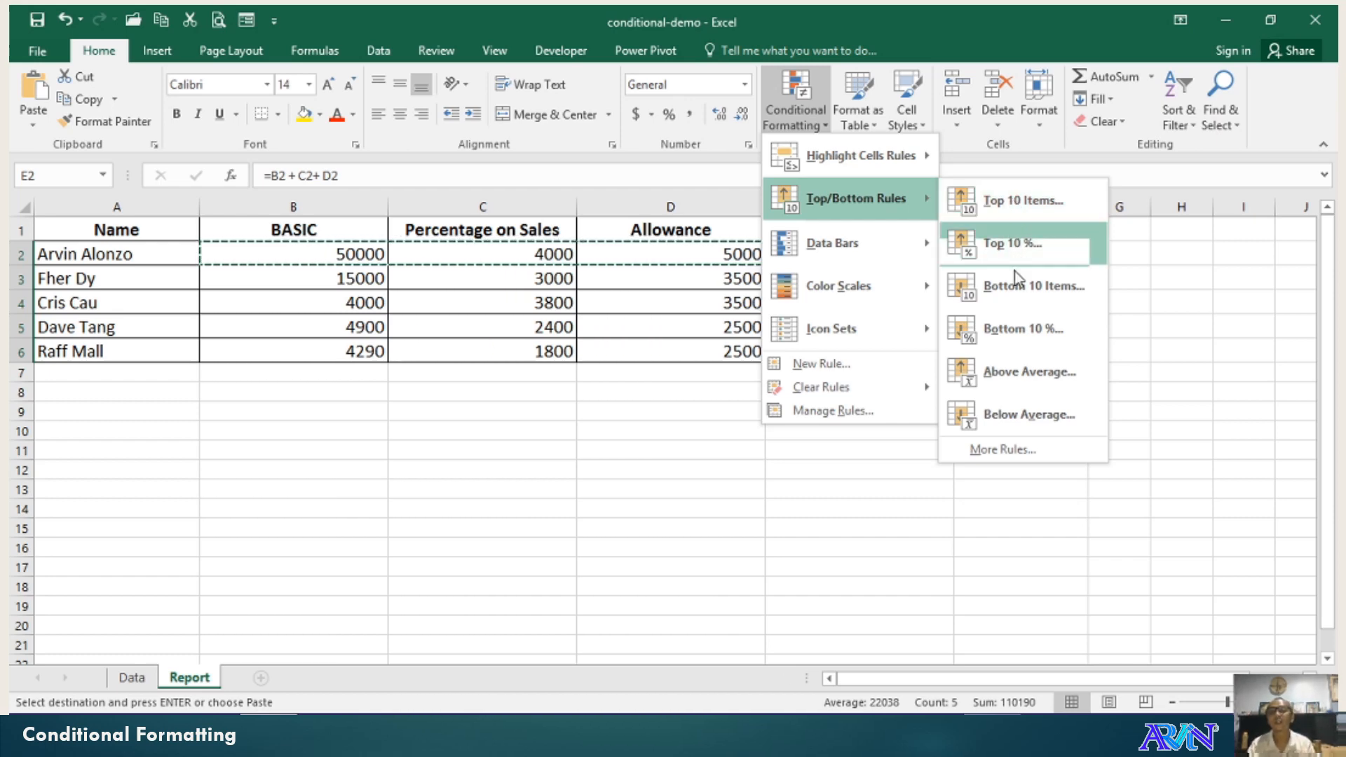
{"action": "left_click", "coordinate": [1000, 206]}
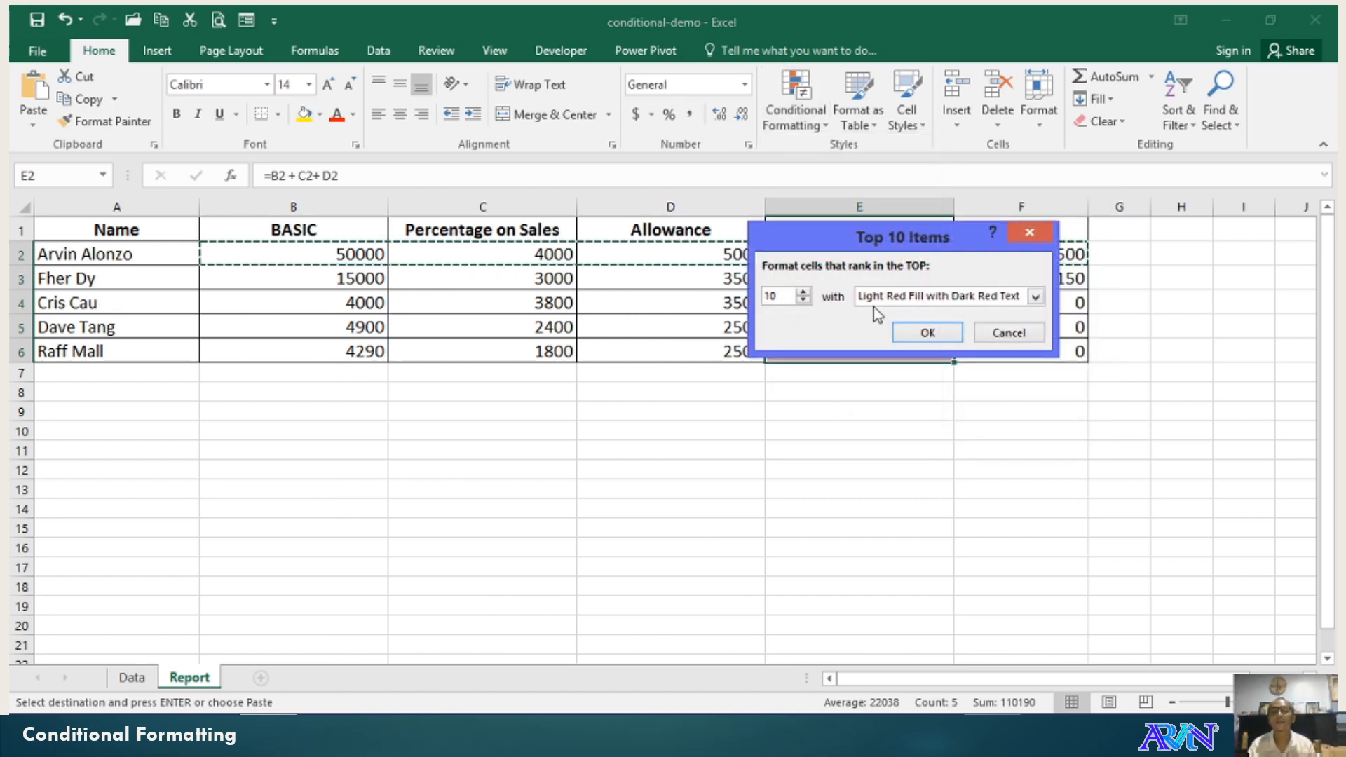
Set the rule to format the top 2 values with Green Fill with Dark Green Text and apply it.
{"action": "left_click_drag", "start_coordinate": [791, 296], "coordinate": [705, 296]}
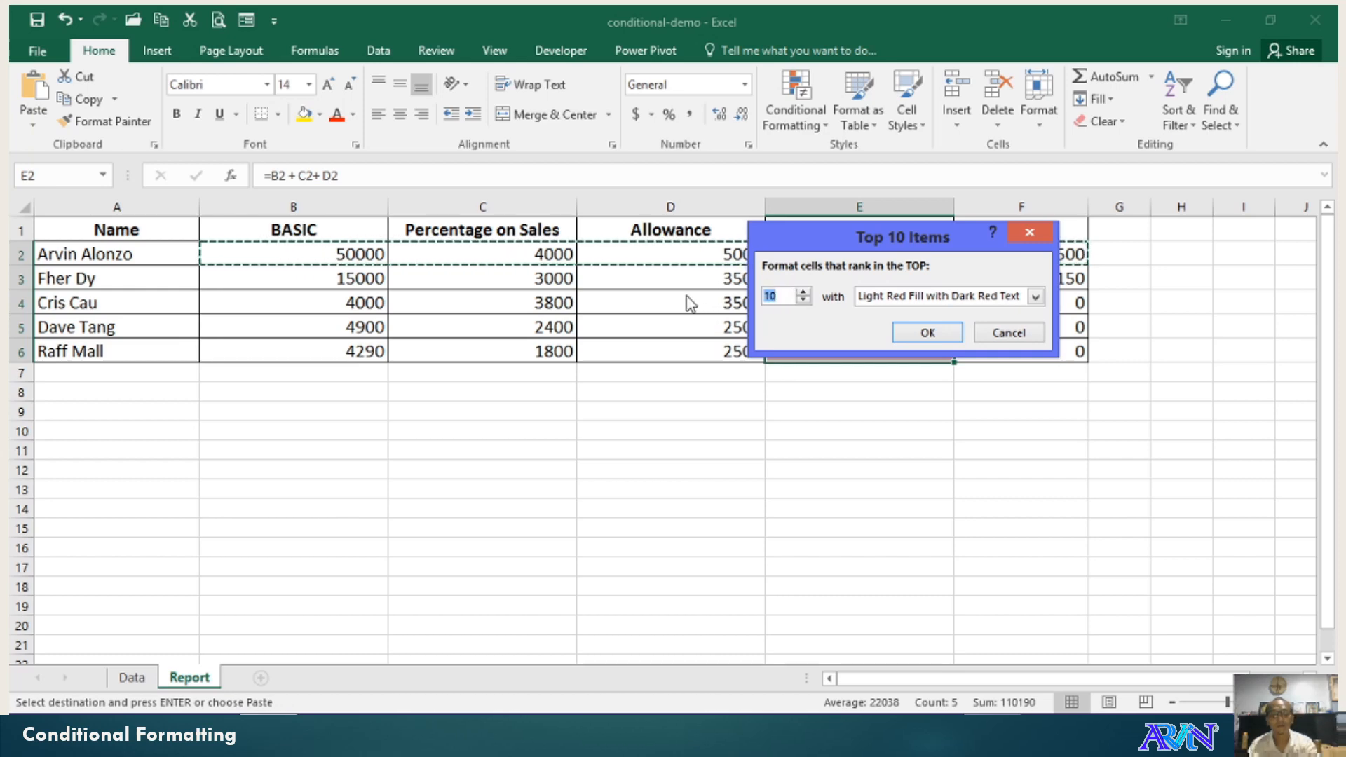
{"action": "type", "text": "2"}
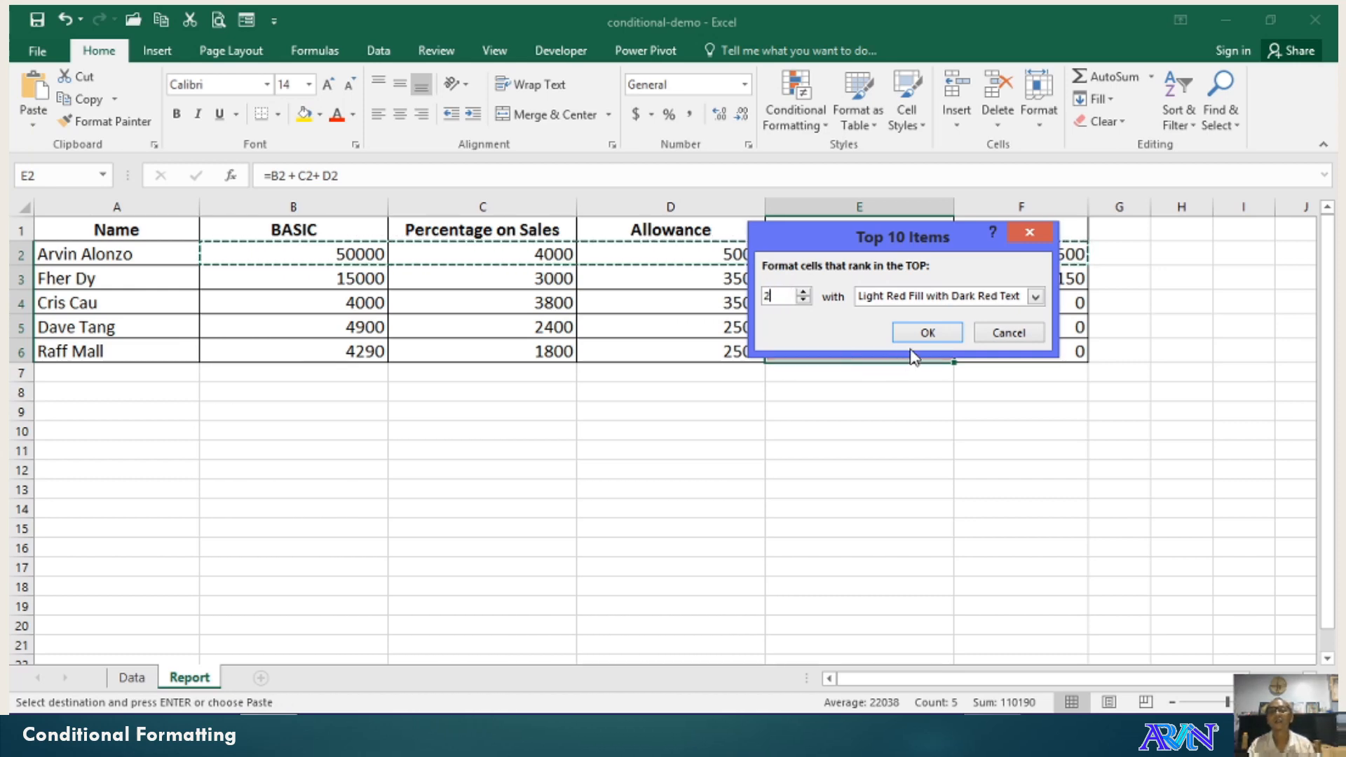
{"action": "left_click", "coordinate": [915, 296]}
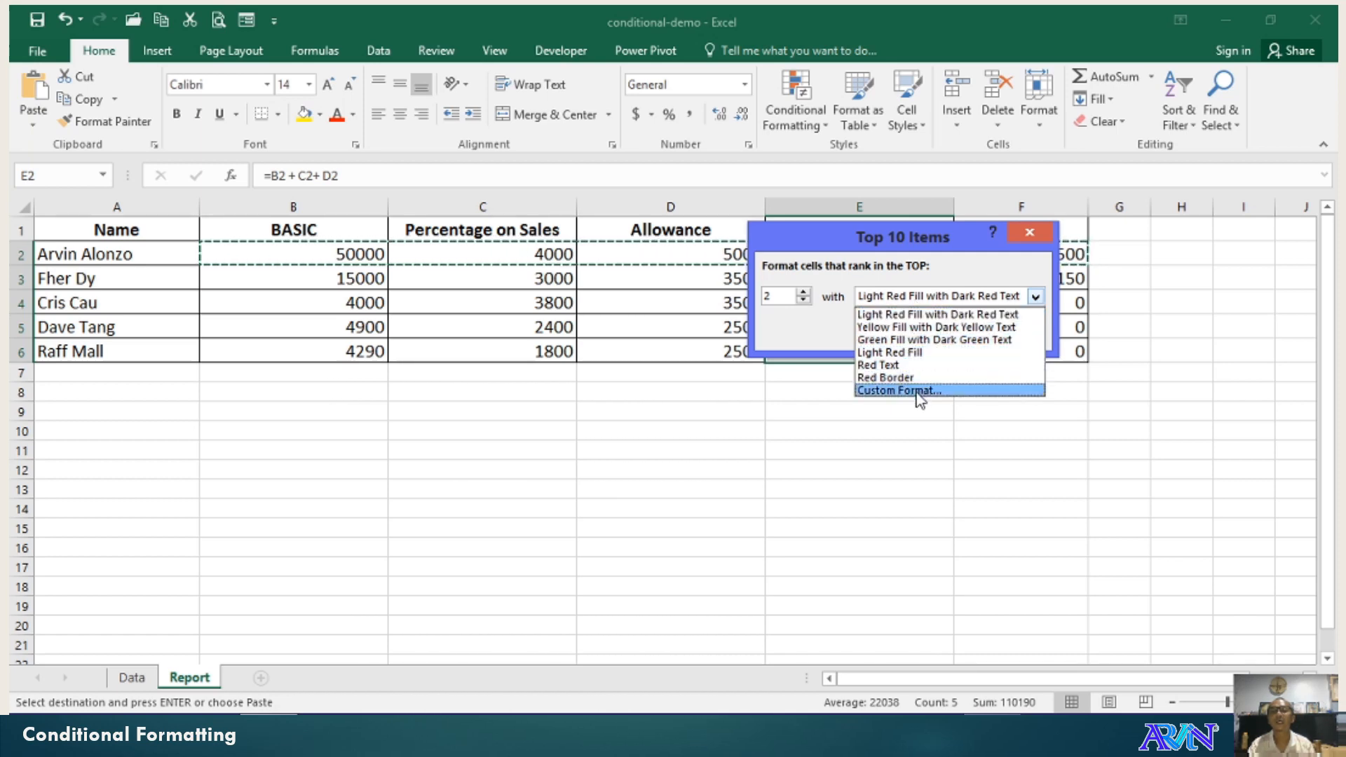
{"action": "left_click", "coordinate": [928, 340]}
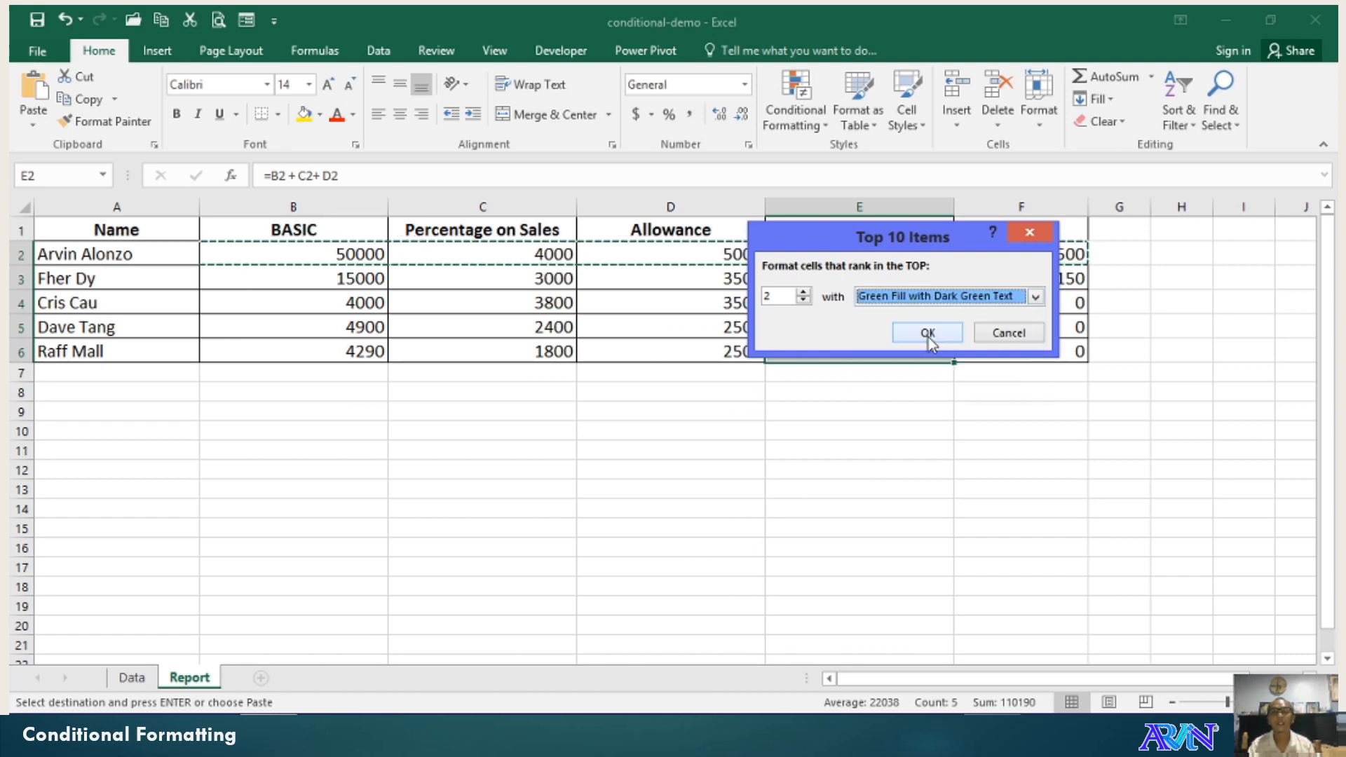
{"action": "left_click", "coordinate": [929, 339]}
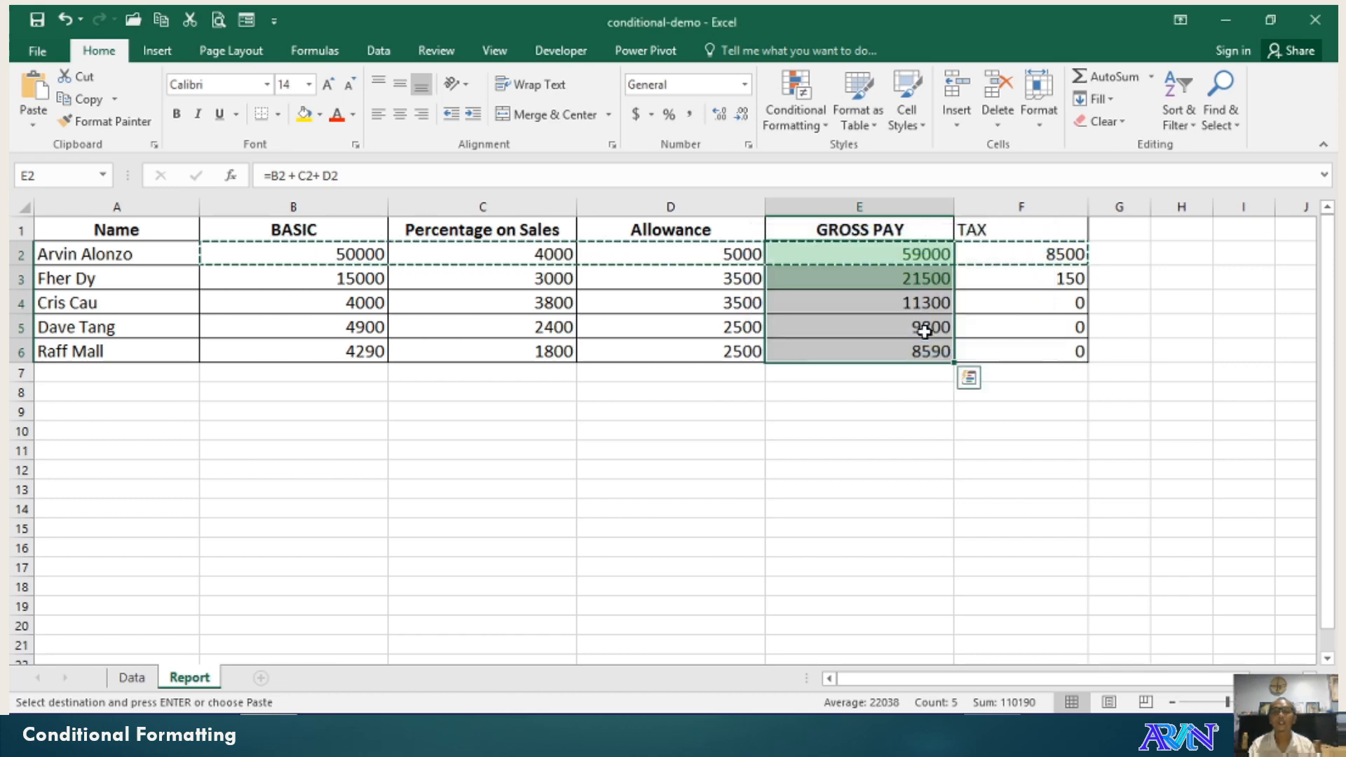
{"action": "left_click", "coordinate": [807, 324]}
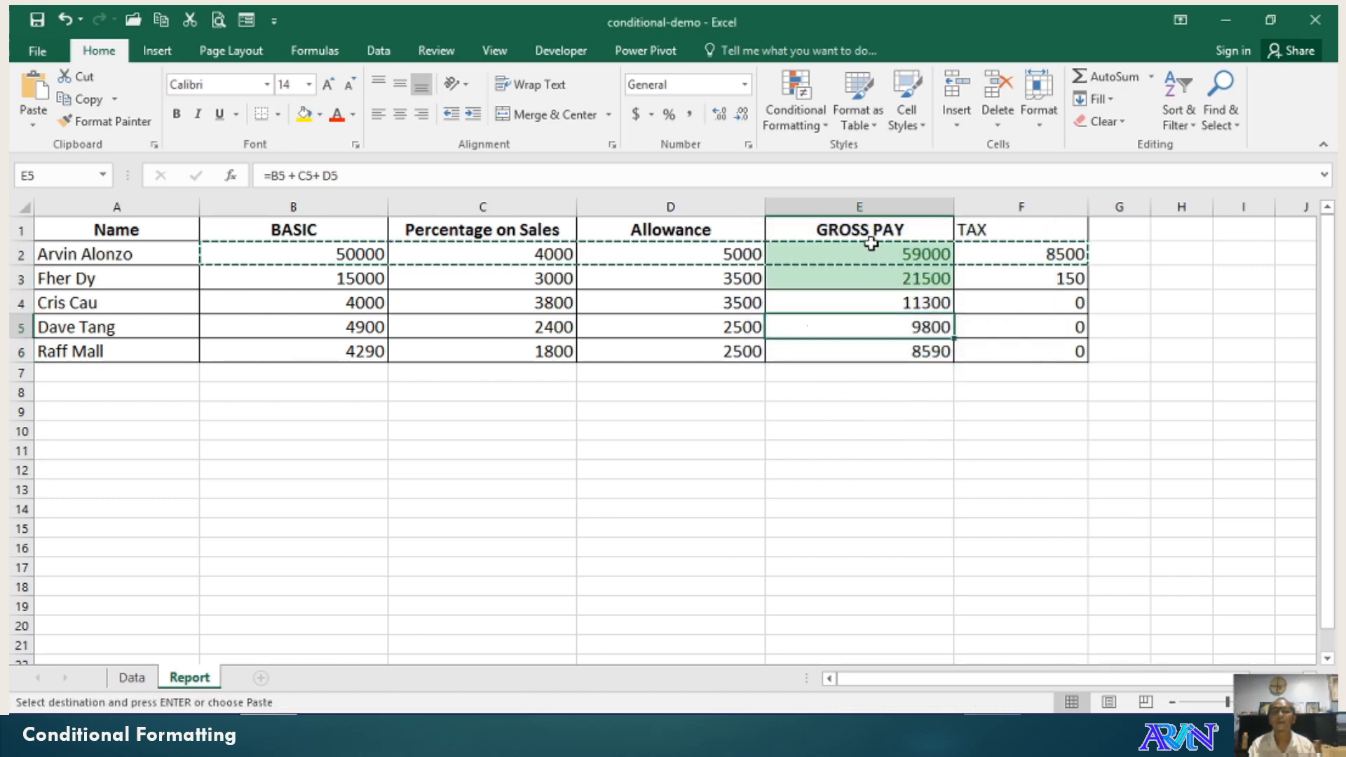
{"action": "left_click", "coordinate": [848, 272]}
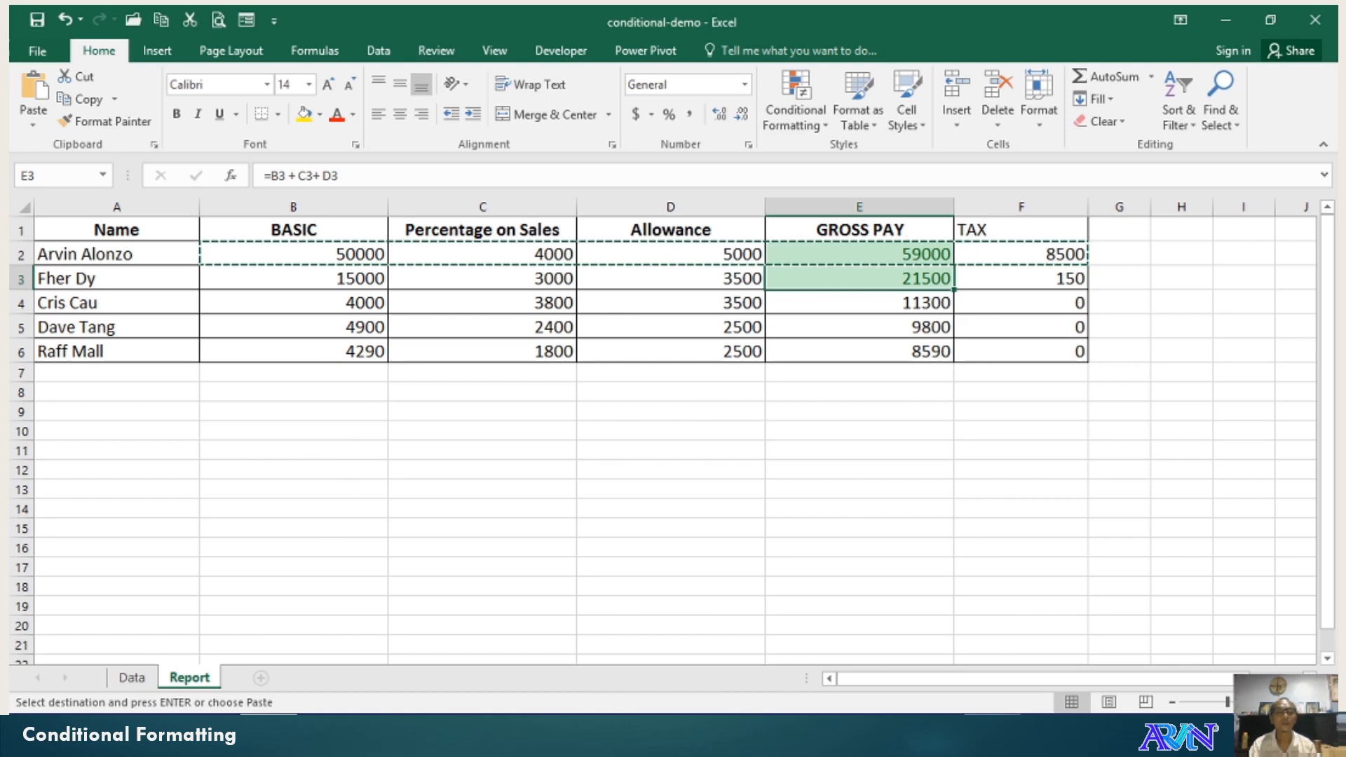
On the Data sheet, set the Rate per Day in F3 to 1000.
{"action": "left_click", "coordinate": [132, 677]}
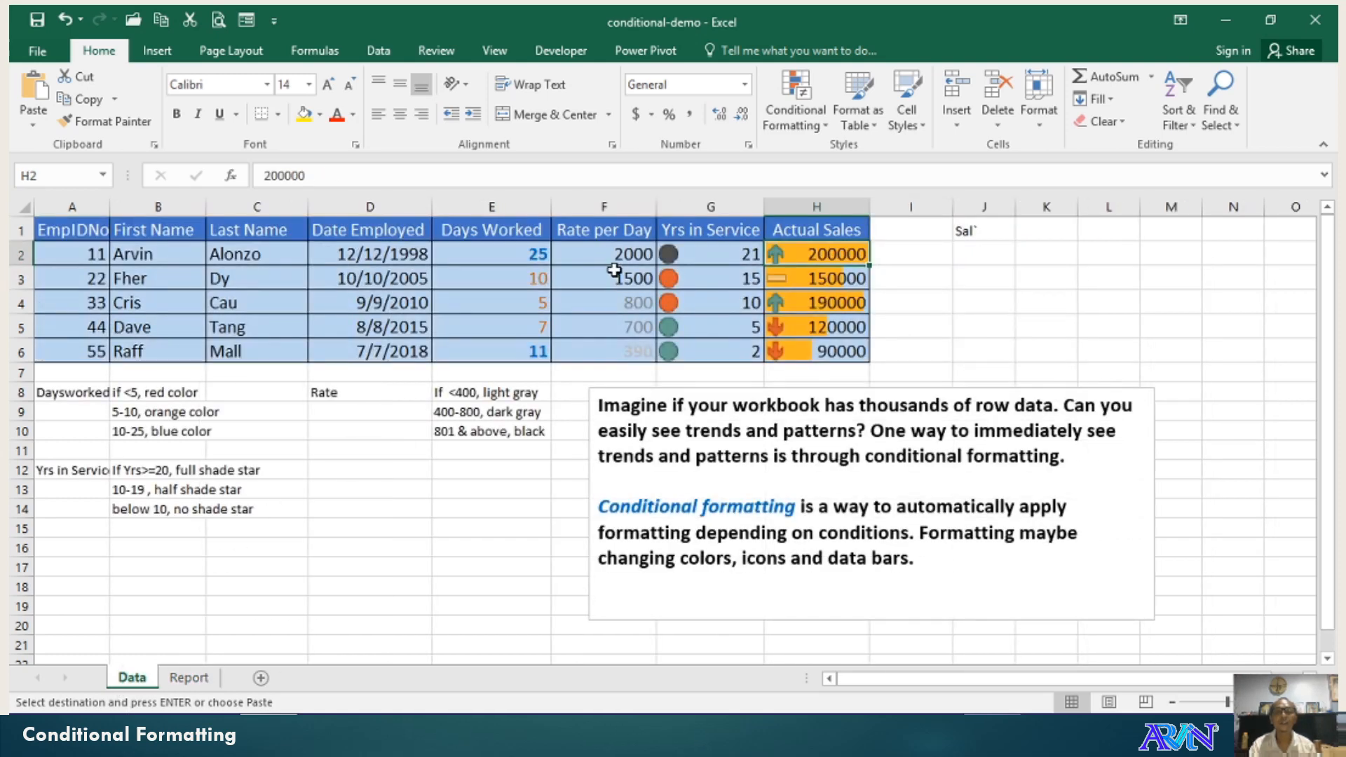
{"action": "left_click", "coordinate": [515, 260]}
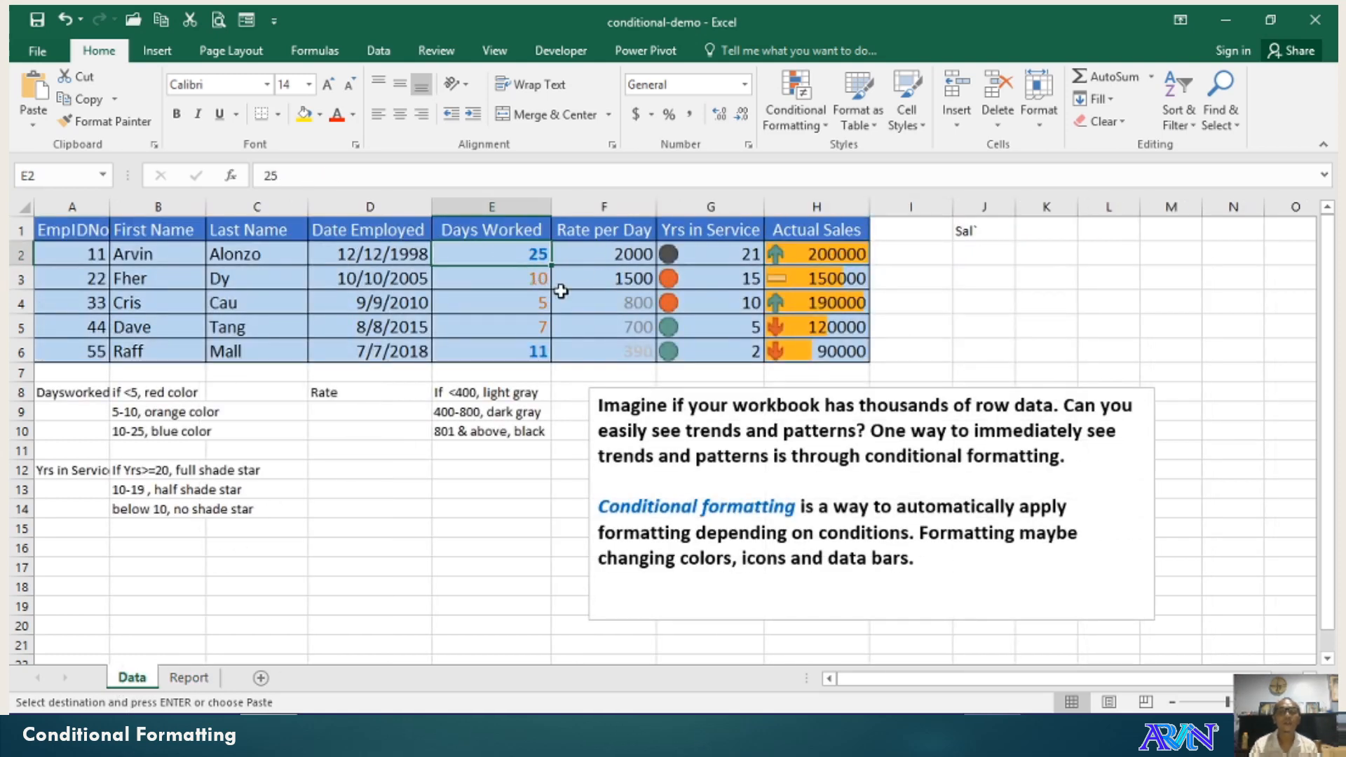
{"action": "key", "text": "Down"}
{"action": "key", "text": "Right"}
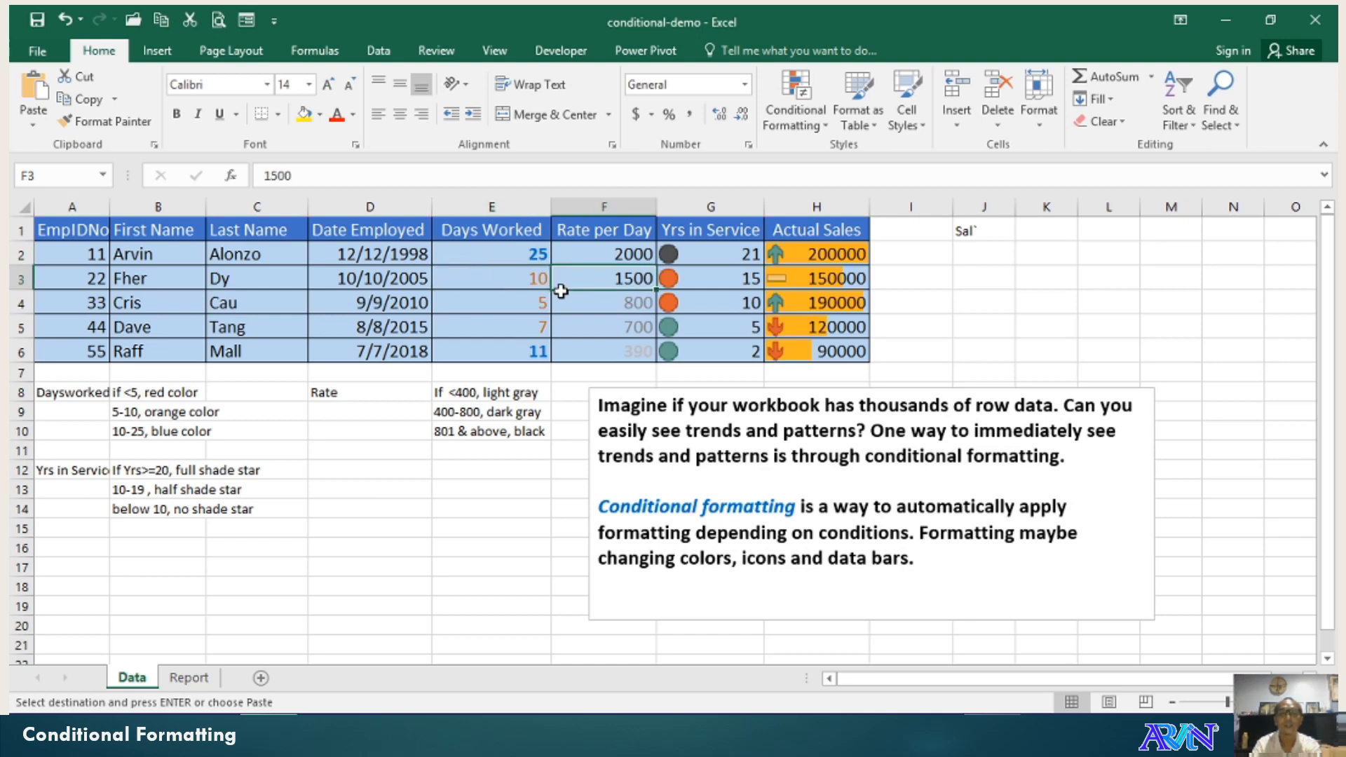
{"action": "type", "text": "1000"}
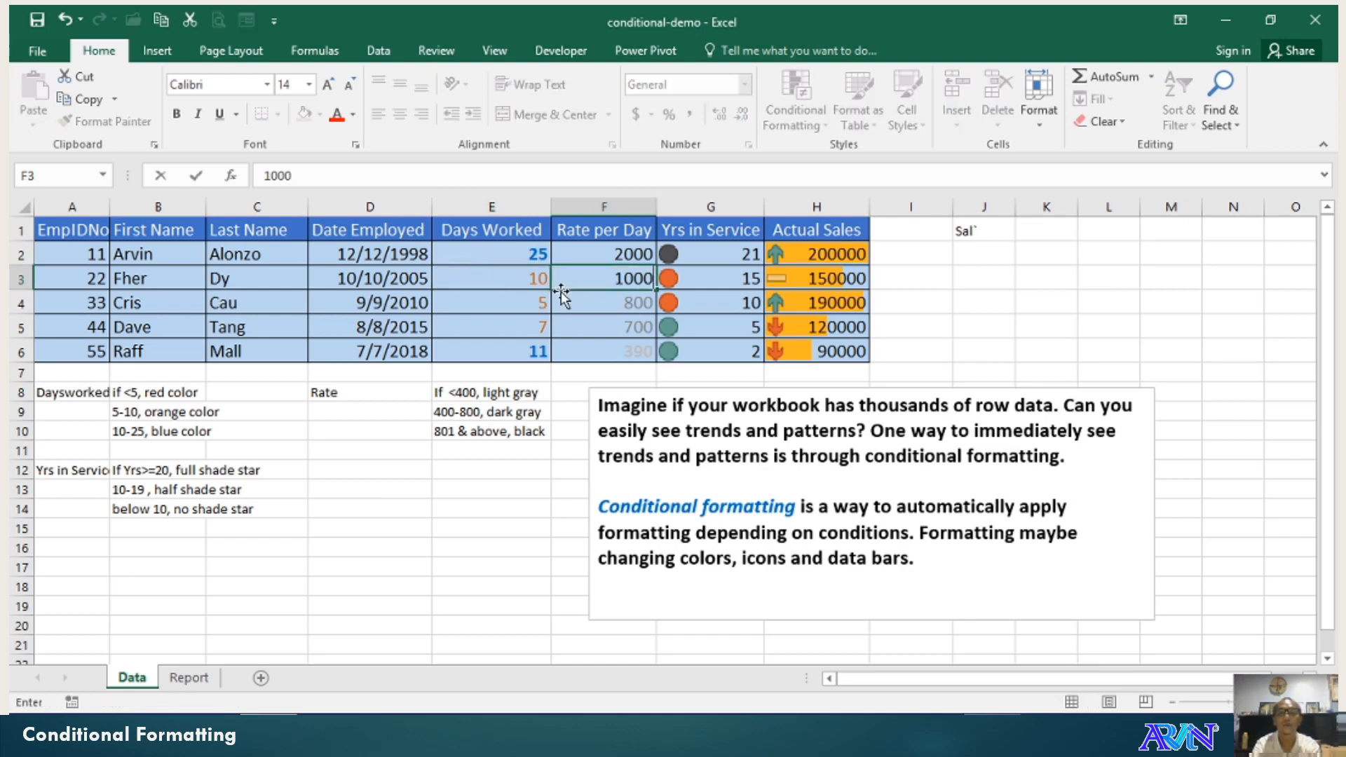
{"action": "key", "text": "Return"}
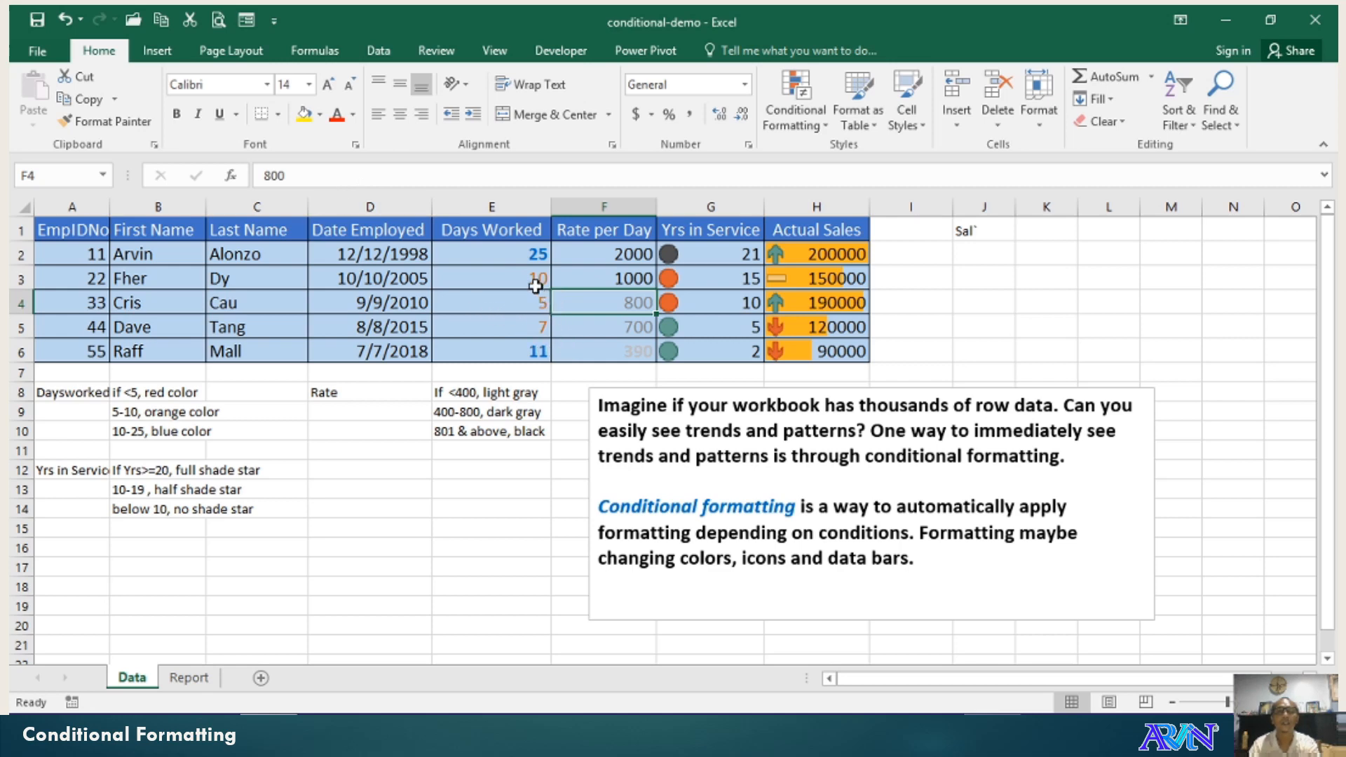
Set Days Worked to 23 and Rate per Day to 1600 in row 5, and check the GROSS PAY highlighting on the Report sheet.
{"action": "left_click", "coordinate": [623, 326]}
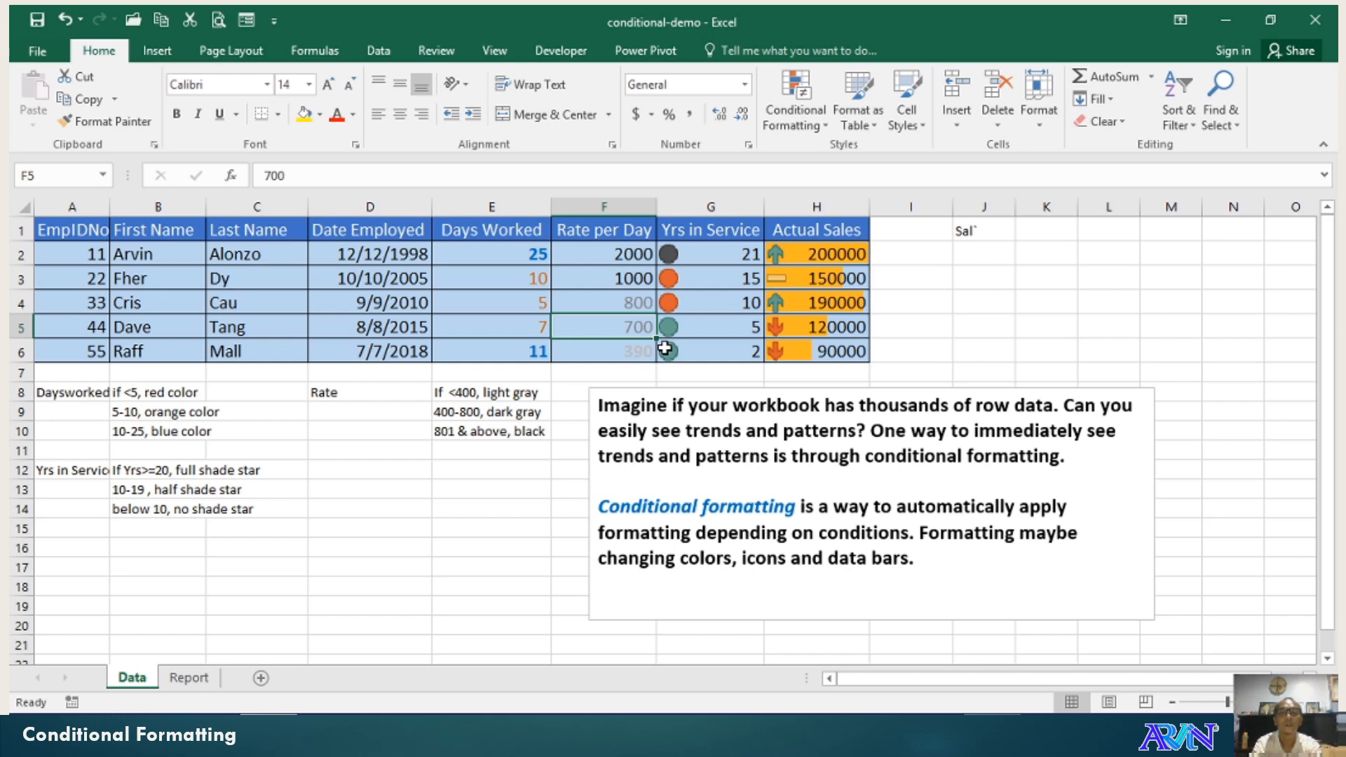
{"action": "key", "text": "Left"}
{"action": "type", "text": "2"}
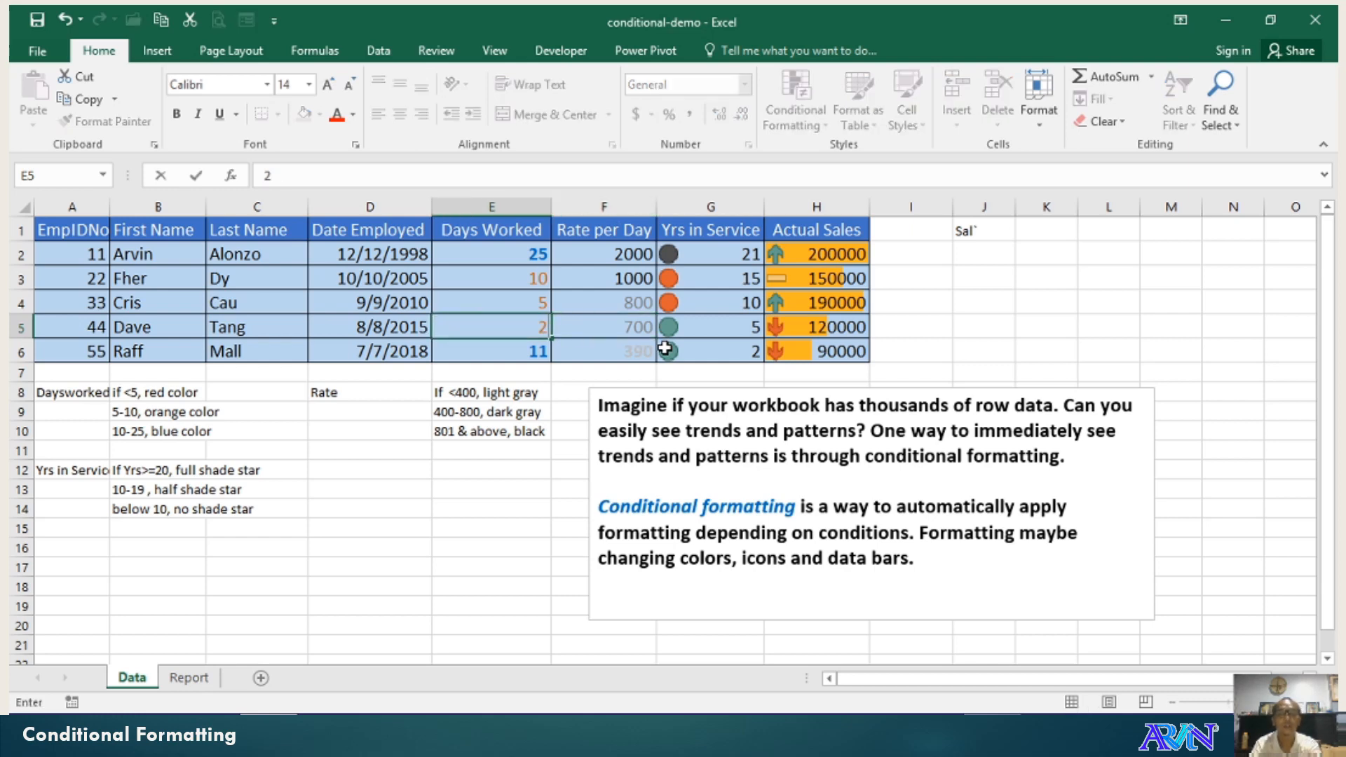
{"action": "type", "text": "3"}
{"action": "key", "text": "Tab"}
{"action": "type", "text": "1"}
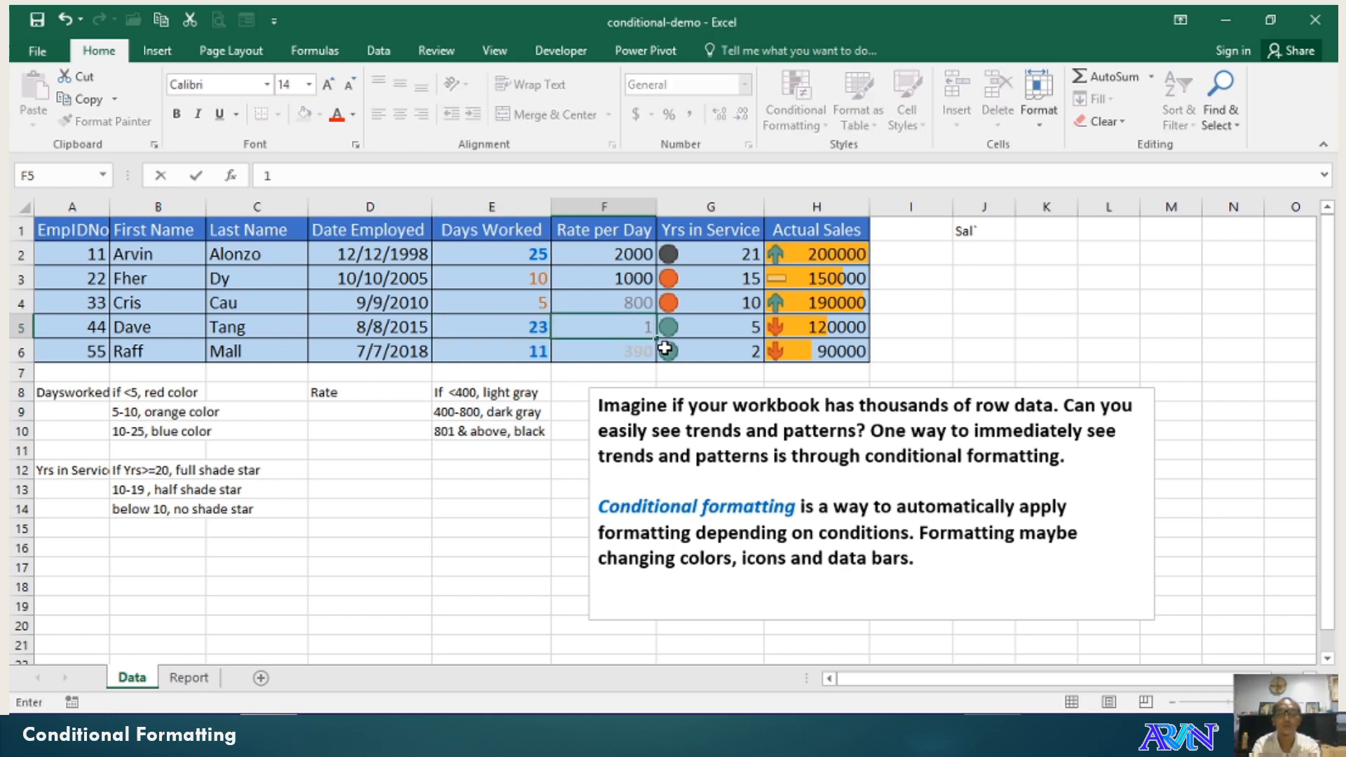
{"action": "type", "text": "600"}
{"action": "key", "text": "Return"}
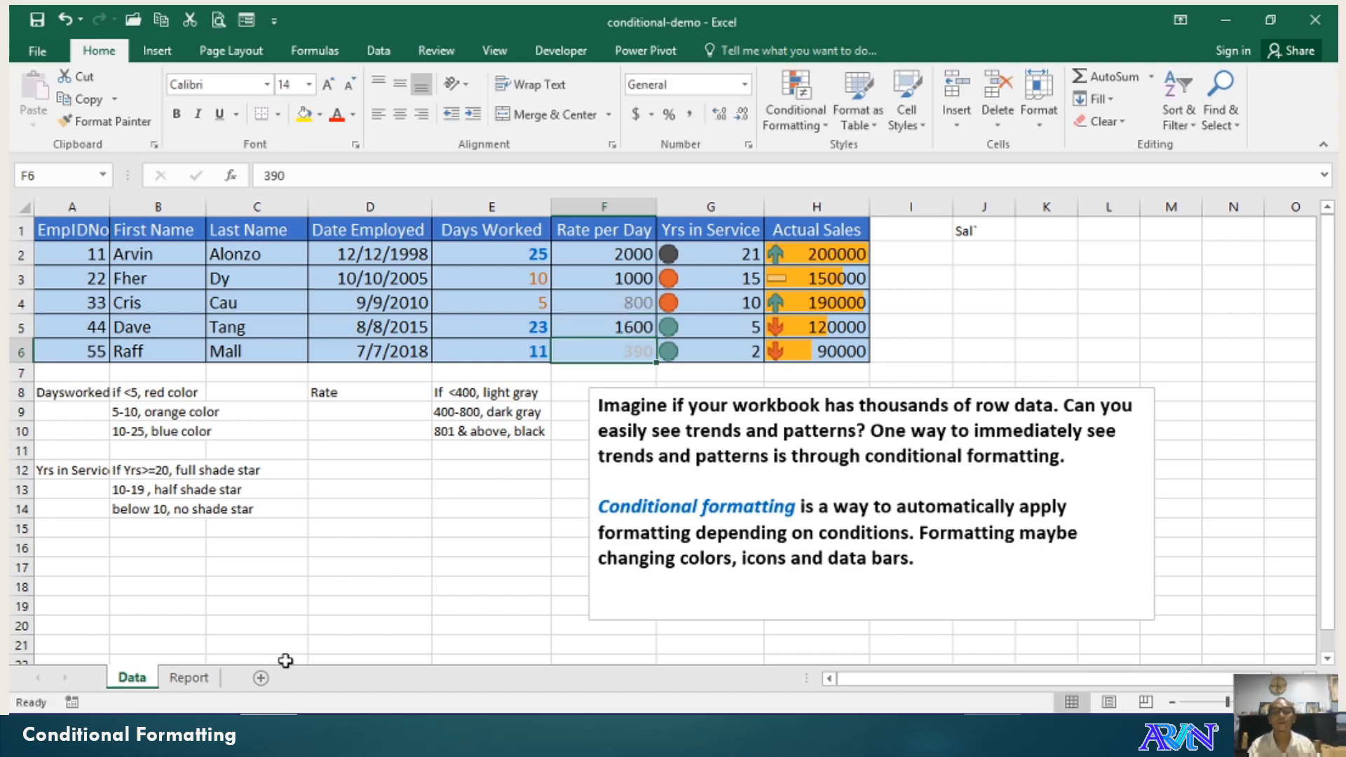
{"action": "left_click", "coordinate": [188, 677]}
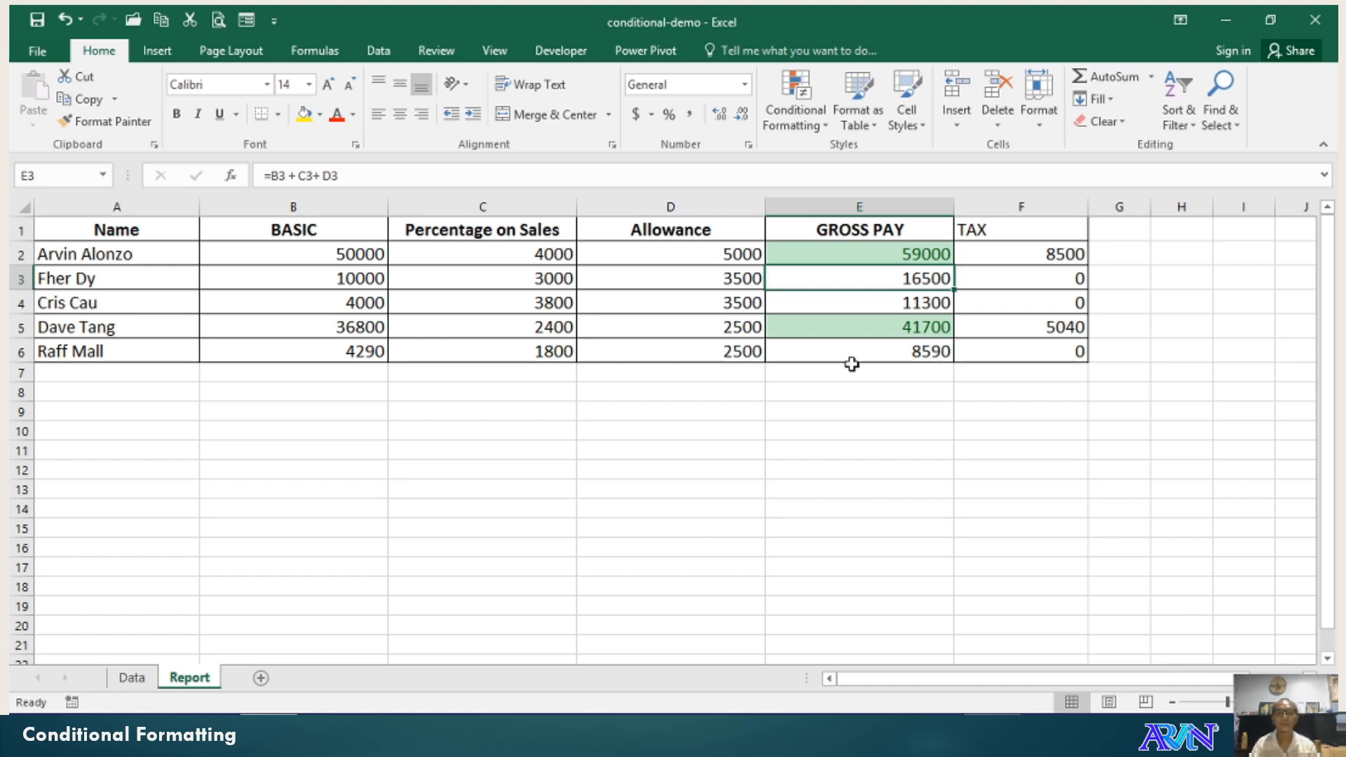
{"action": "left_click", "coordinate": [126, 678]}
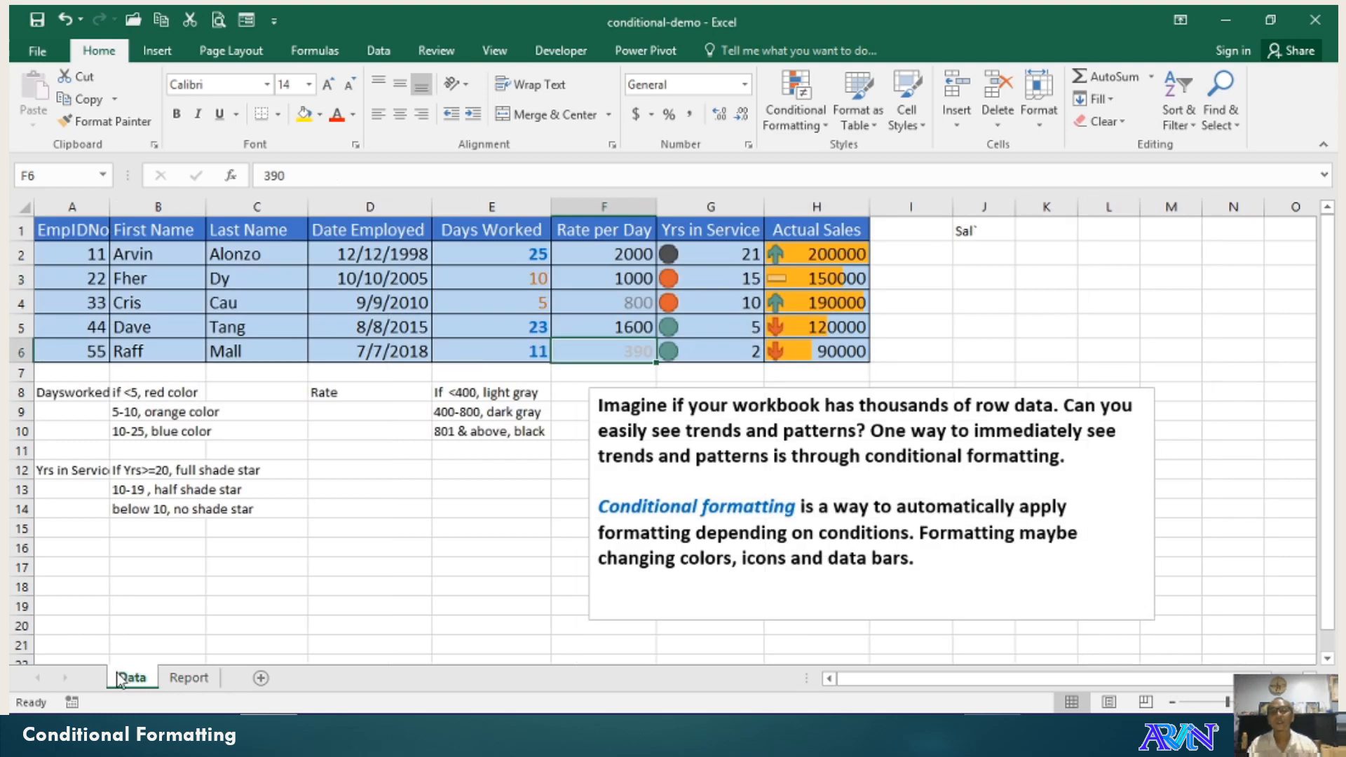